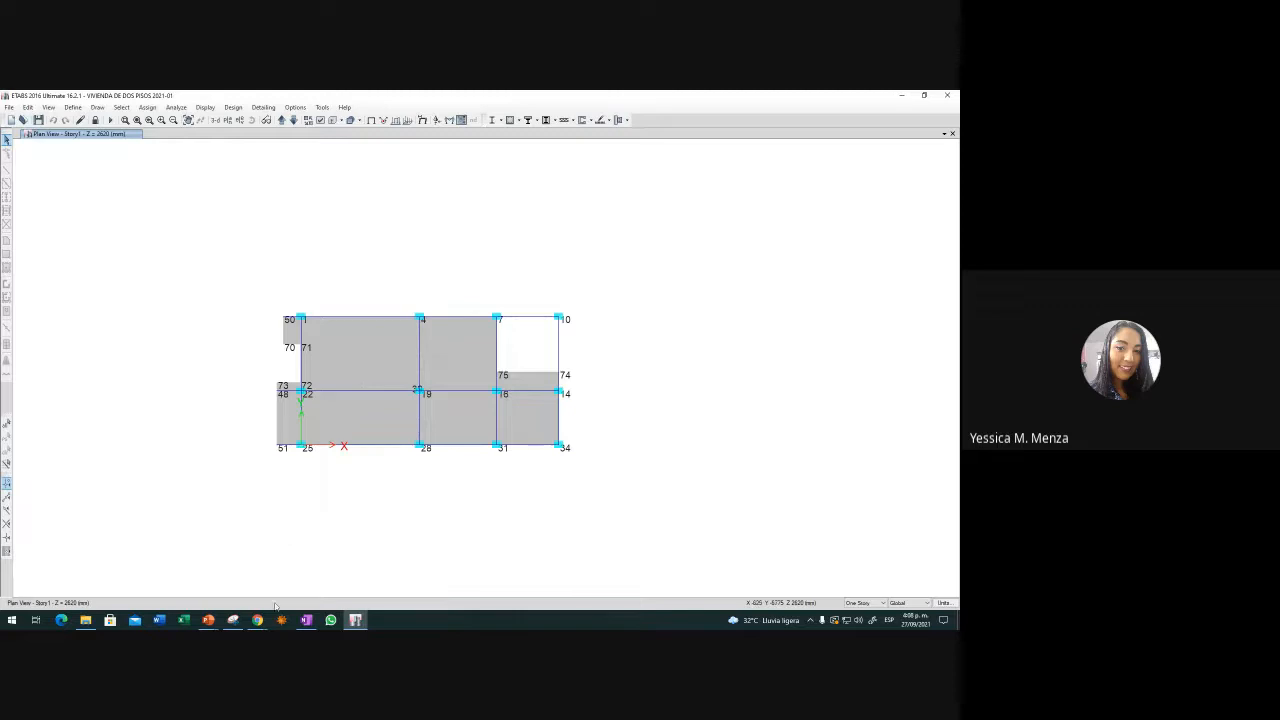
mouse_move(257, 620)
click(213, 580)
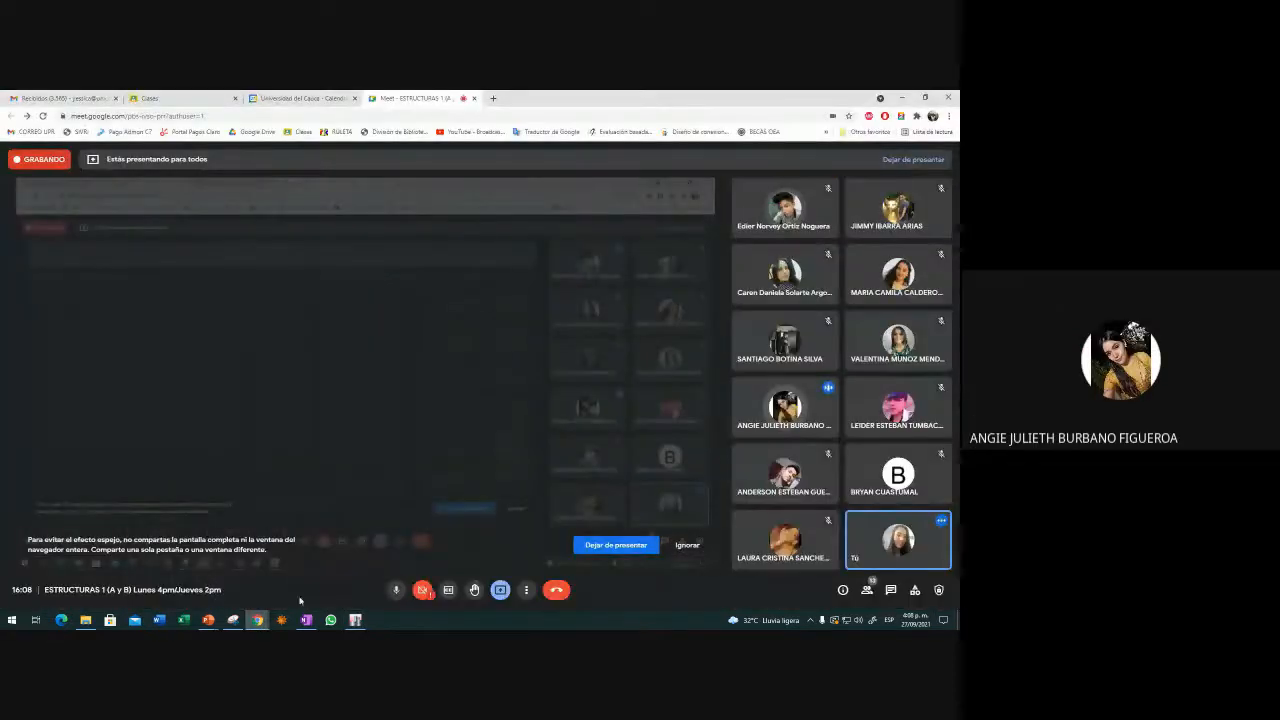
click(355, 620)
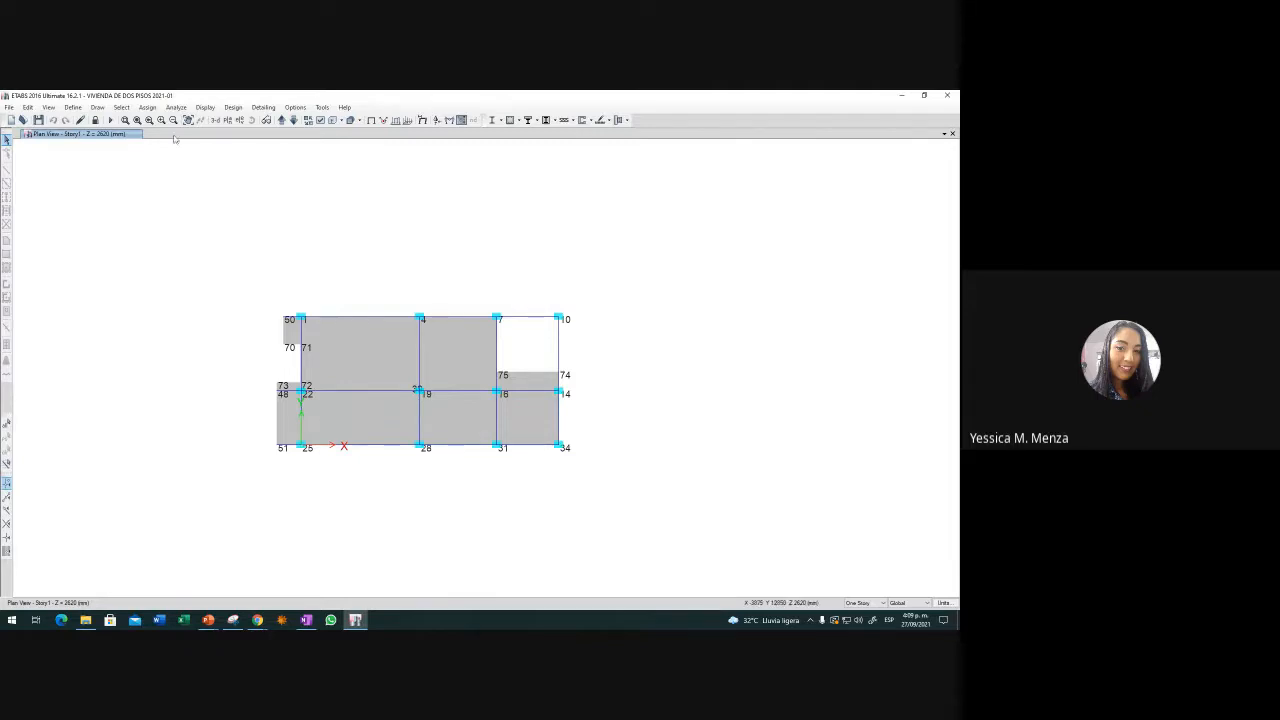
Unlock the model and accept deleting its analysis results
click(95, 120)
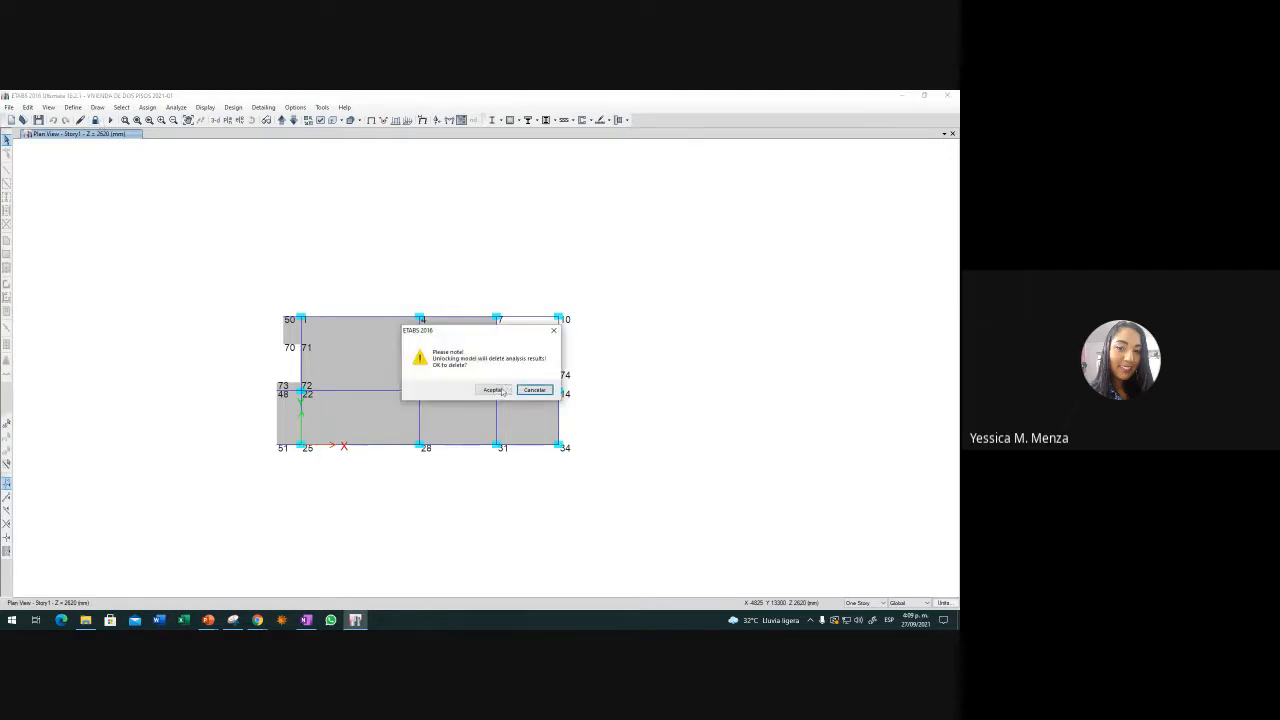
click(493, 390)
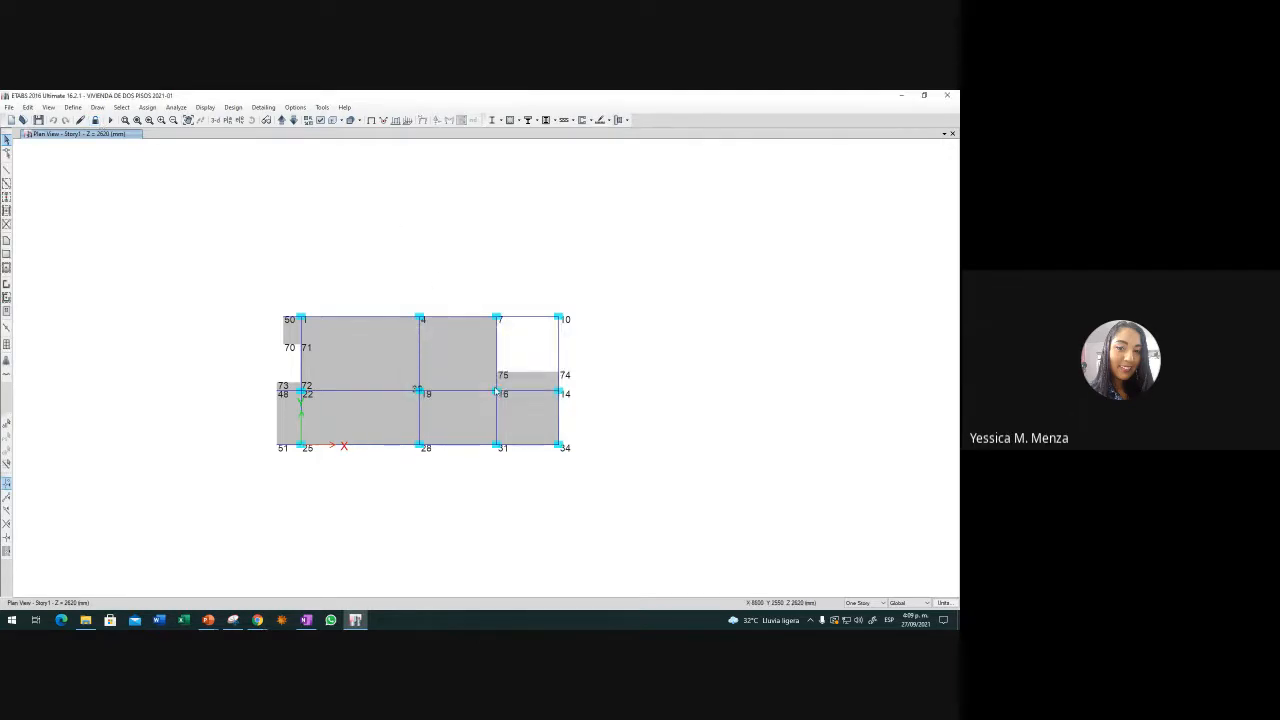
Include Element Self Mass in the existing mass source, keeping Additional Mass and Specified Load Patterns enabled with SuperDead at multiplier 1
click(75, 108)
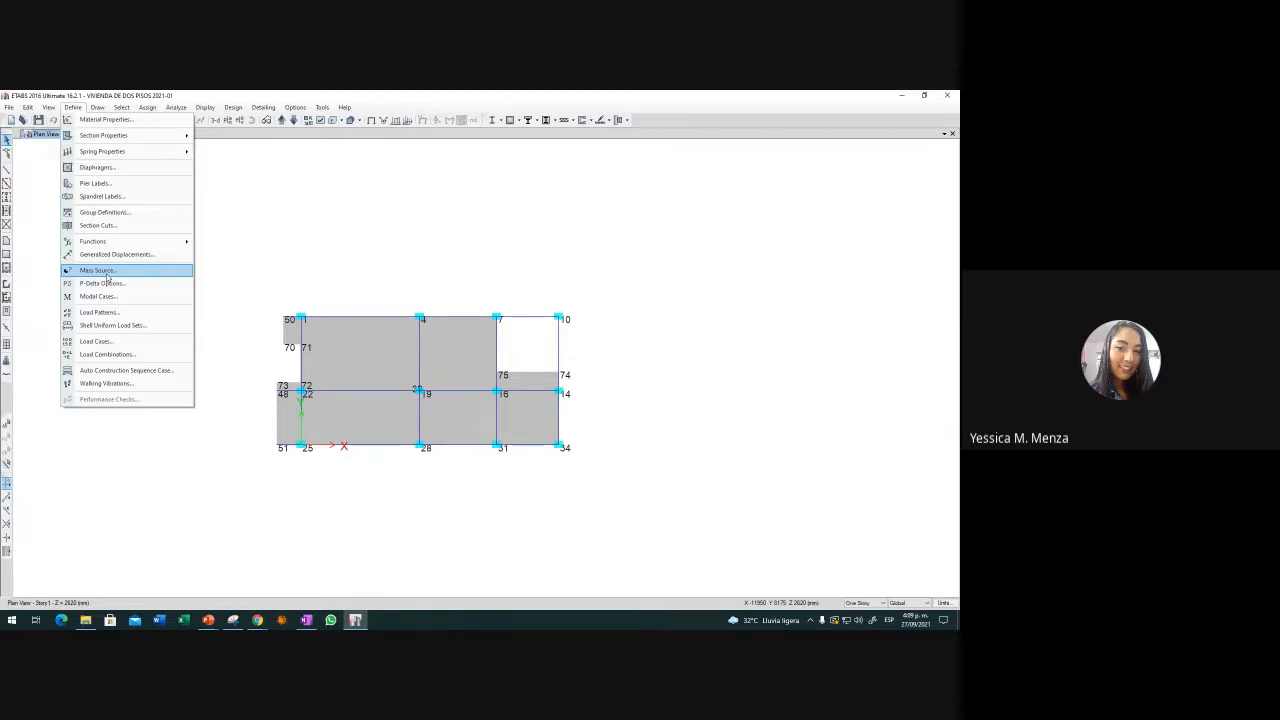
click(107, 273)
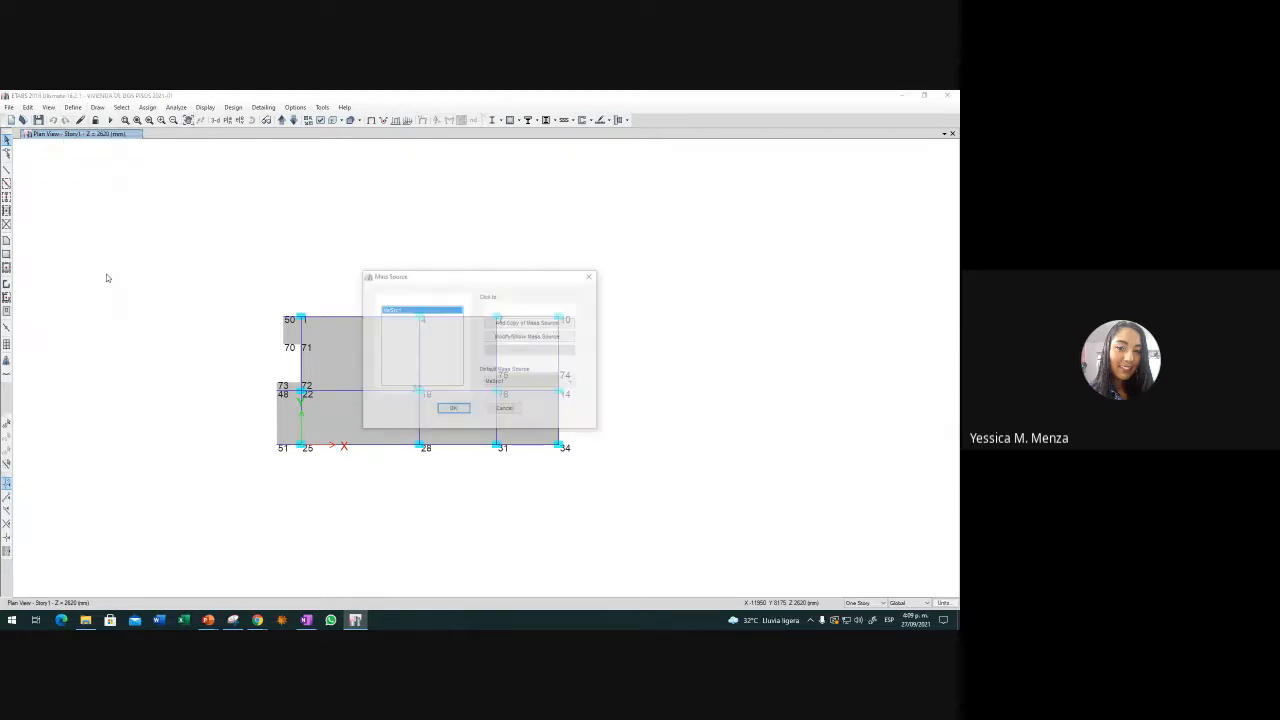
click(515, 337)
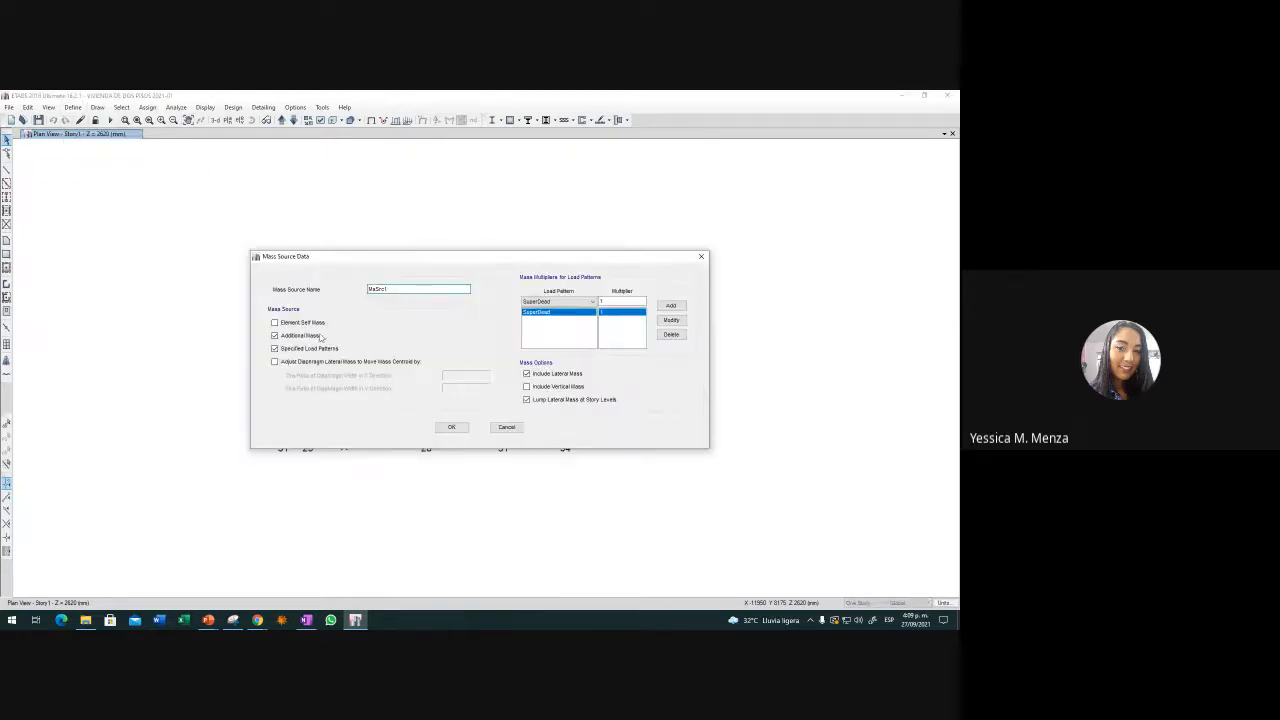
click(303, 323)
click(274, 323)
click(275, 322)
click(275, 349)
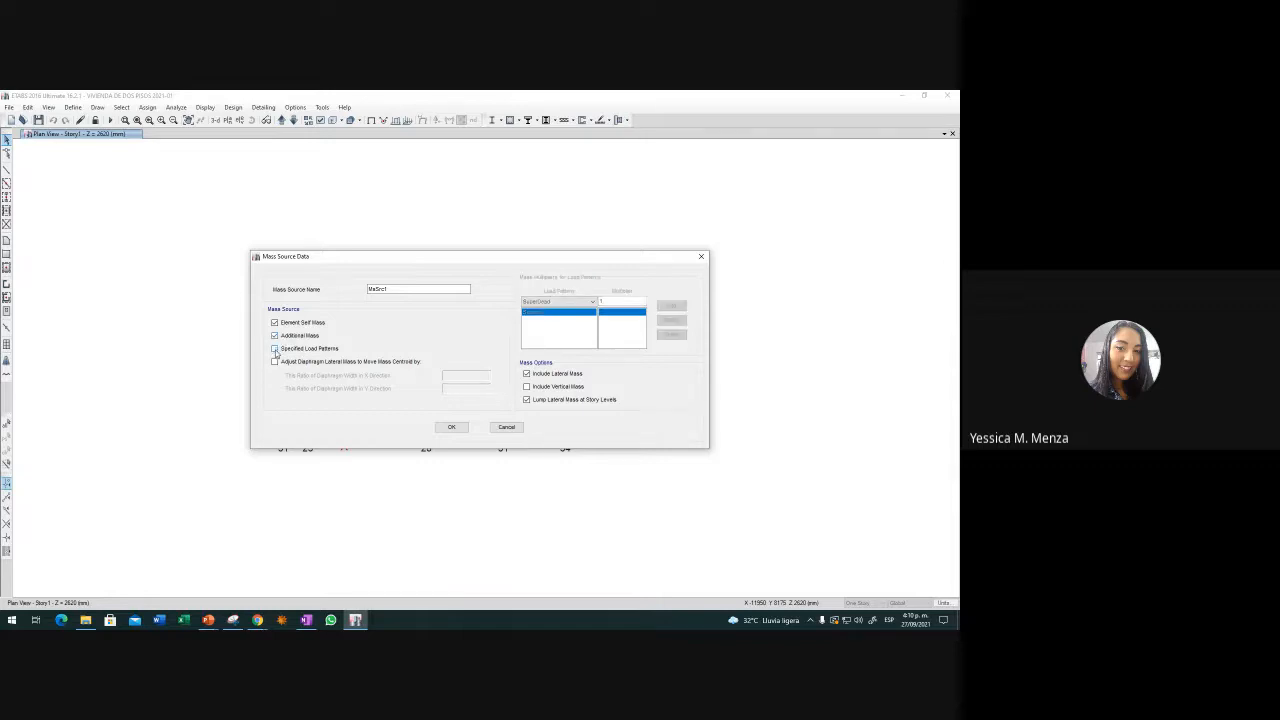
click(275, 349)
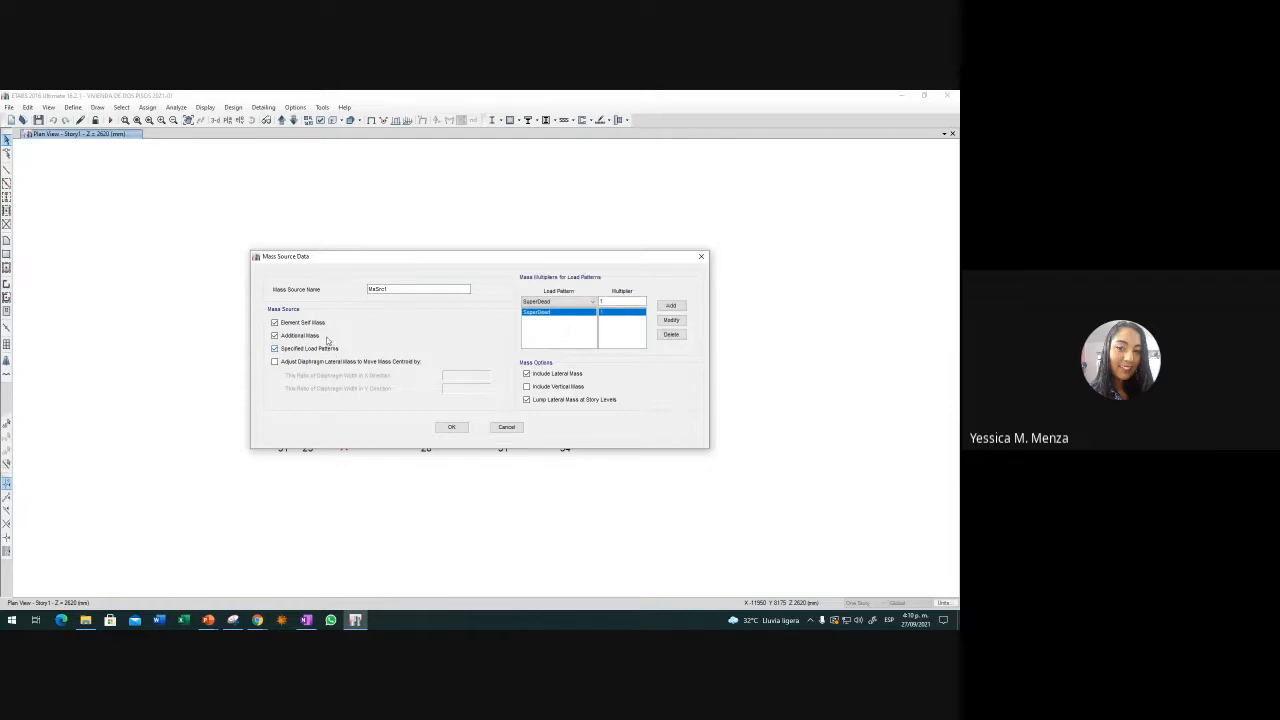
click(567, 302)
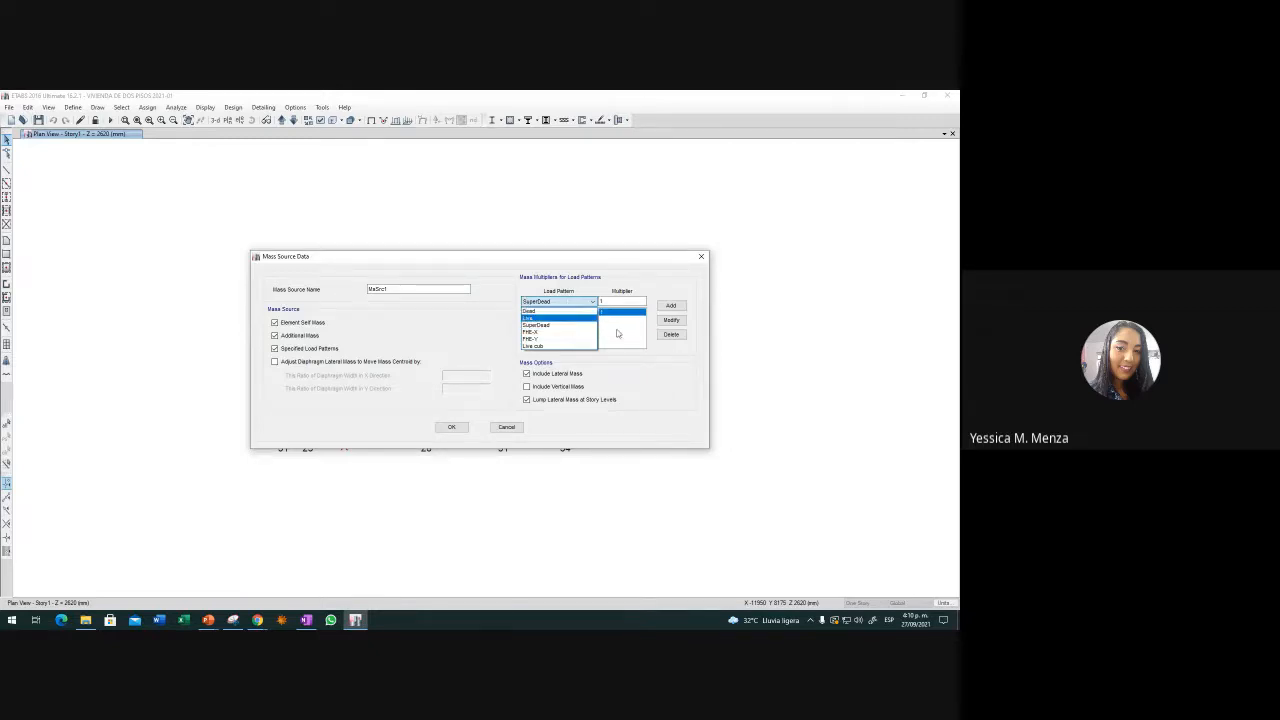
click(610, 328)
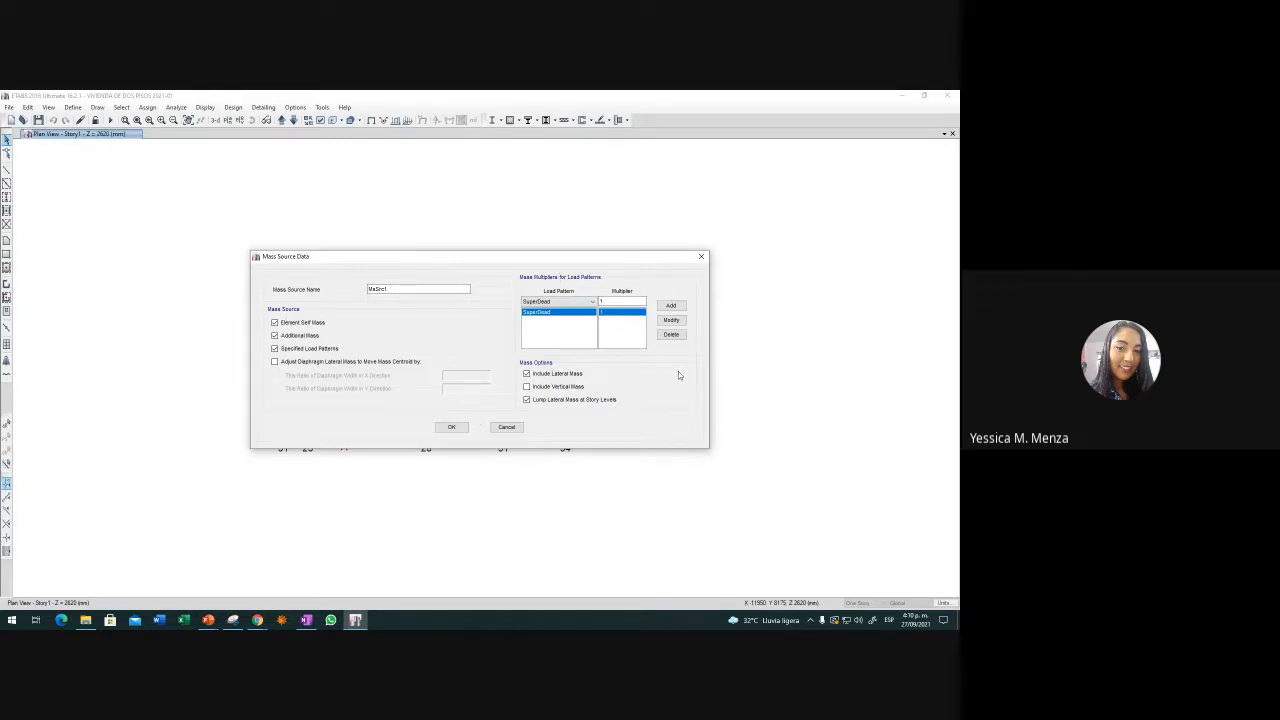
click(452, 428)
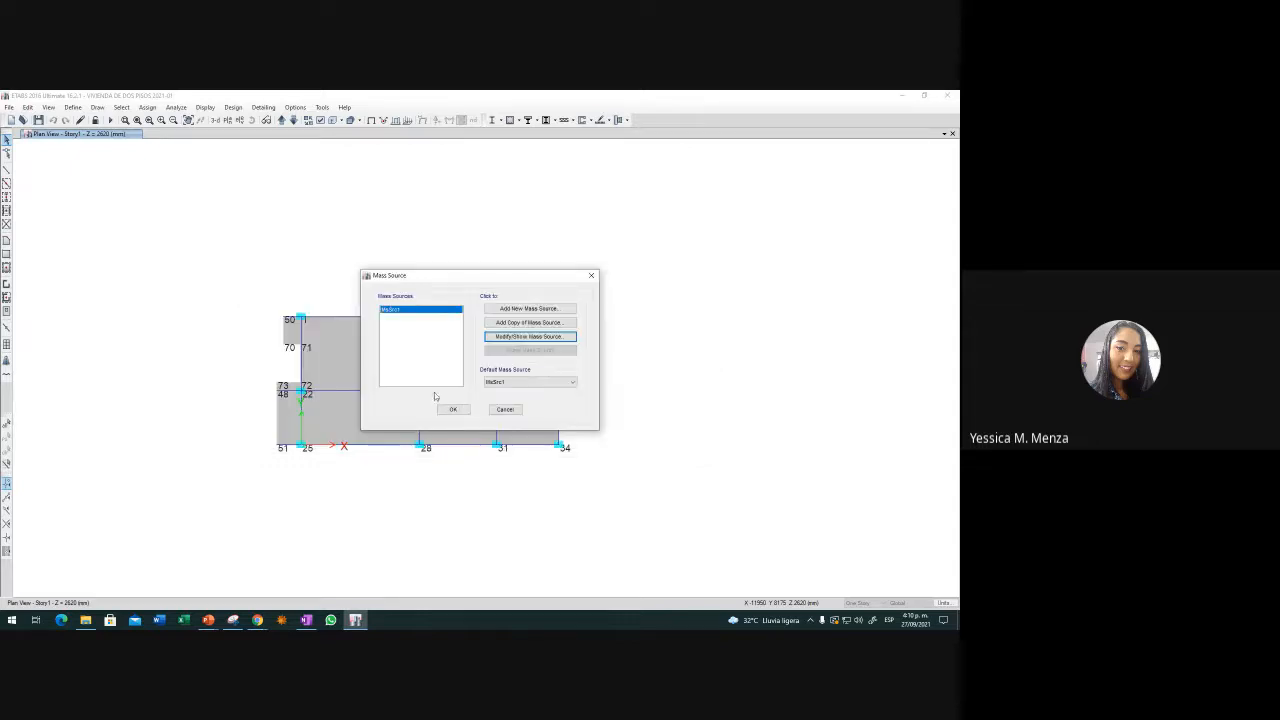
click(462, 413)
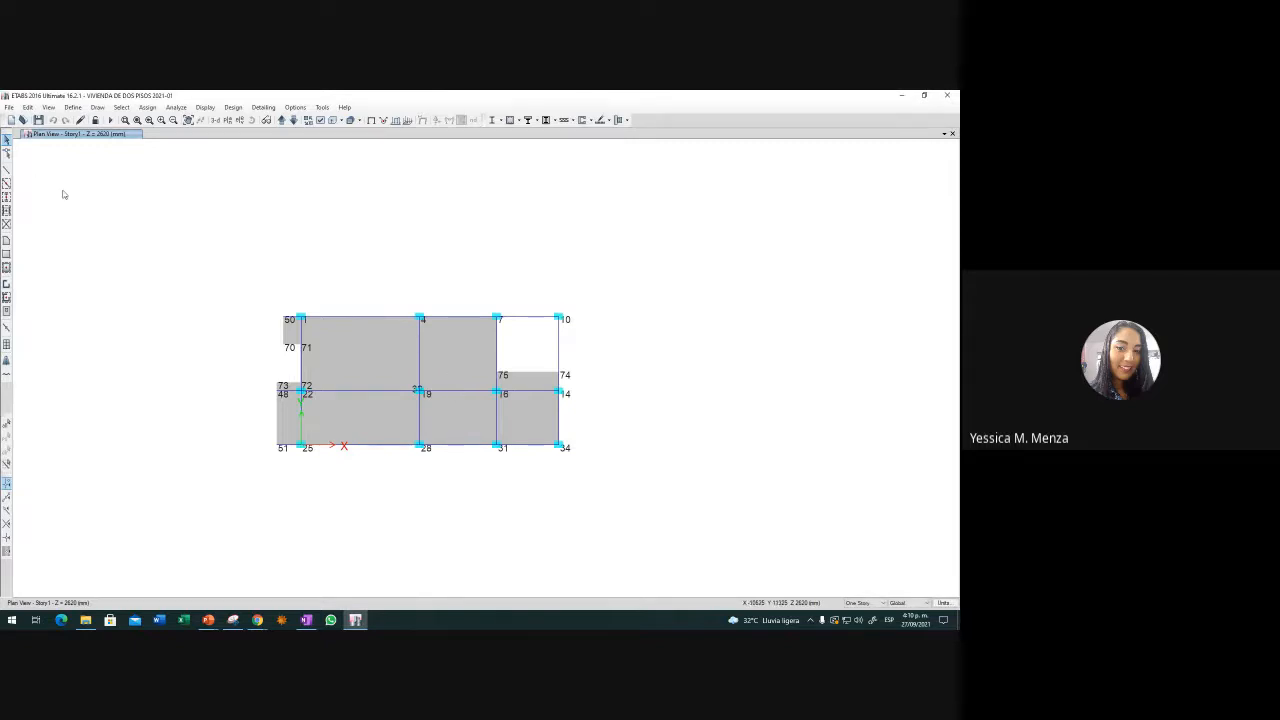
Check which load combinations are defined in the model and leave the list without editing it
click(80, 108)
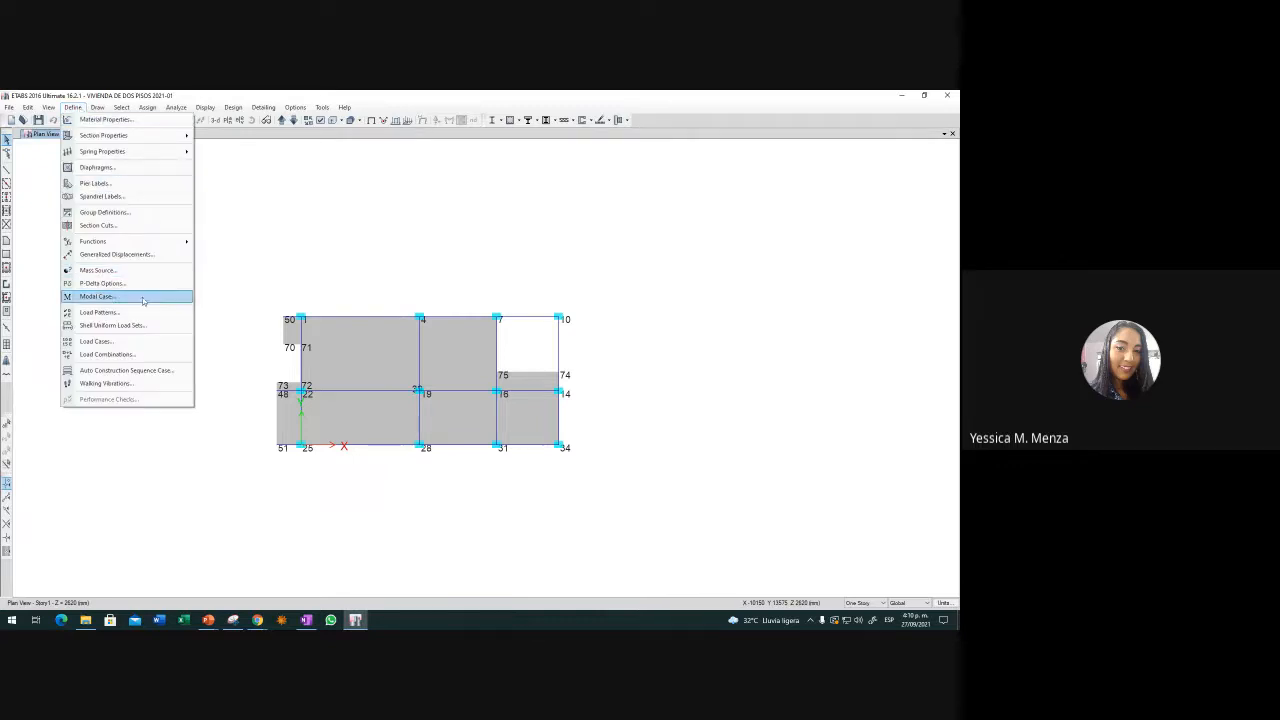
click(123, 355)
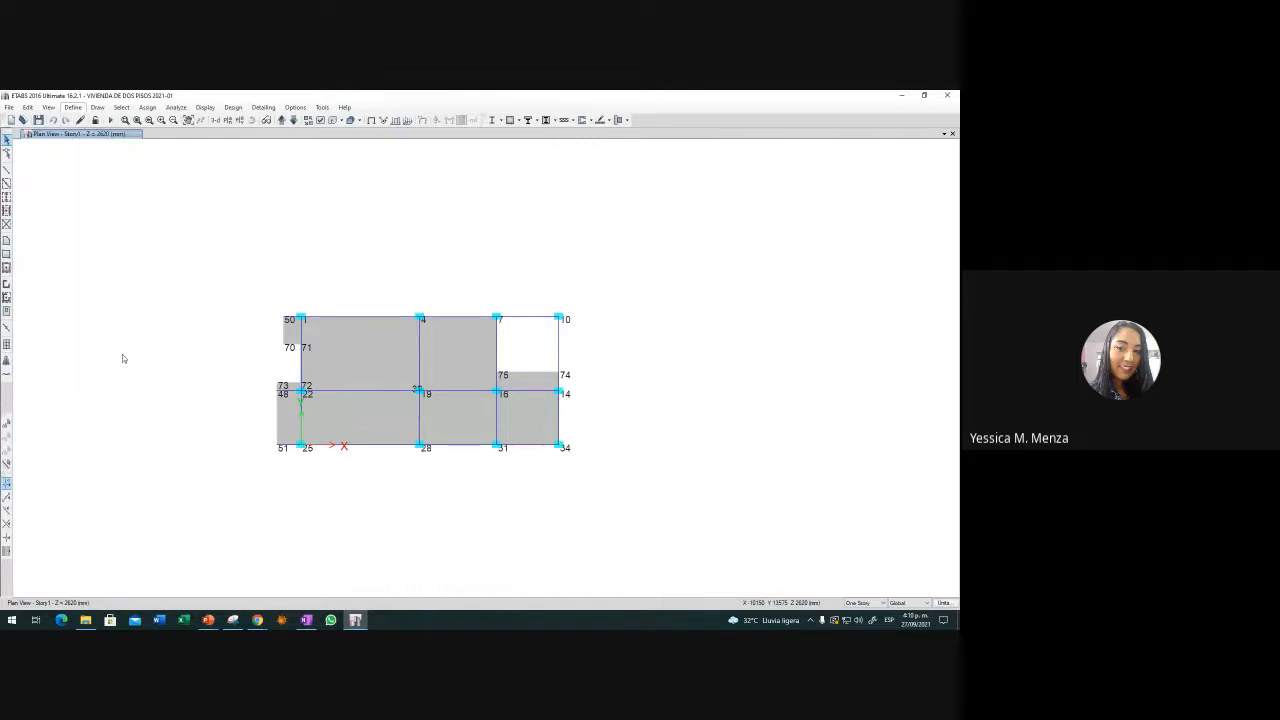
click(379, 312)
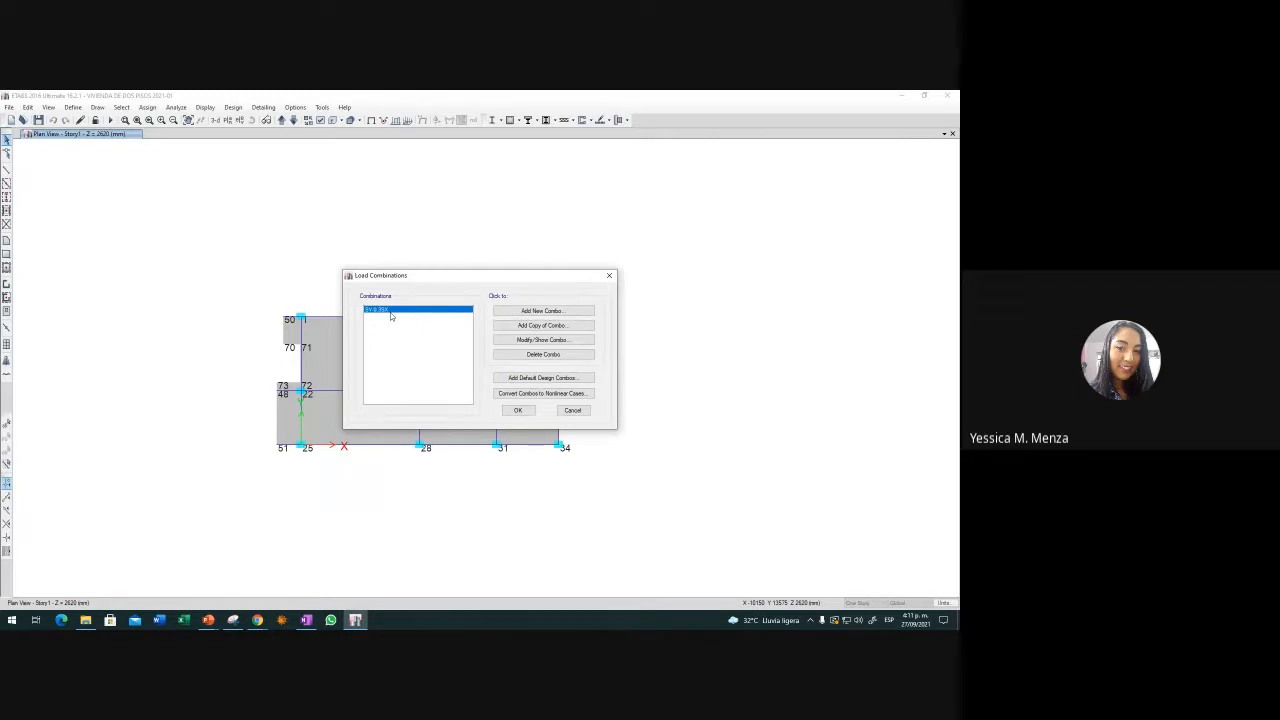
click(609, 276)
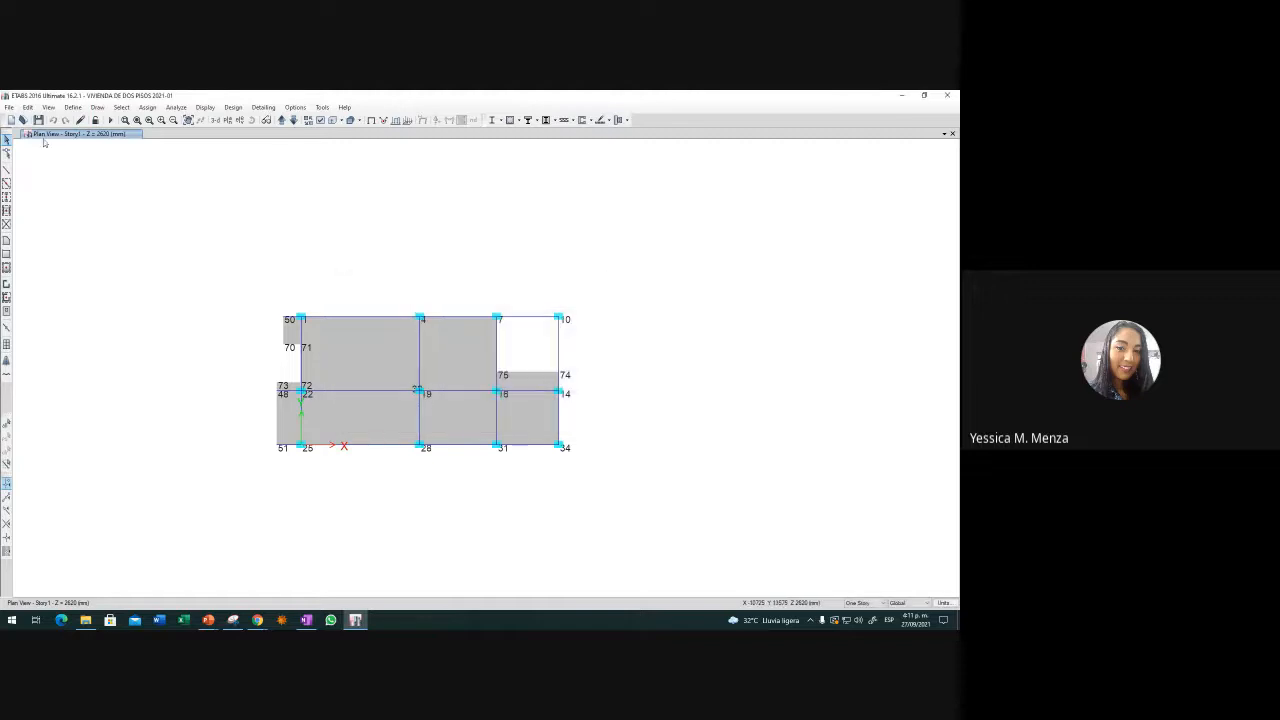
Review the definition of the FHE-X load case and leave the load cases without changes
click(78, 108)
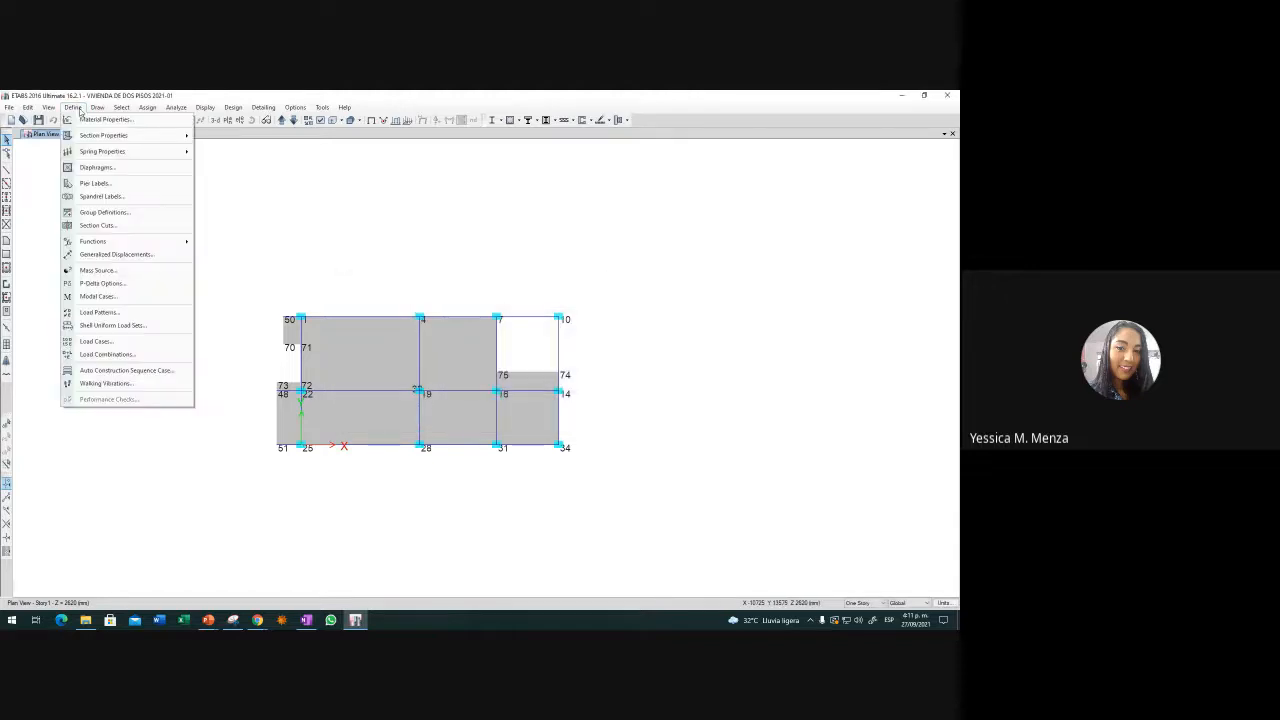
click(103, 343)
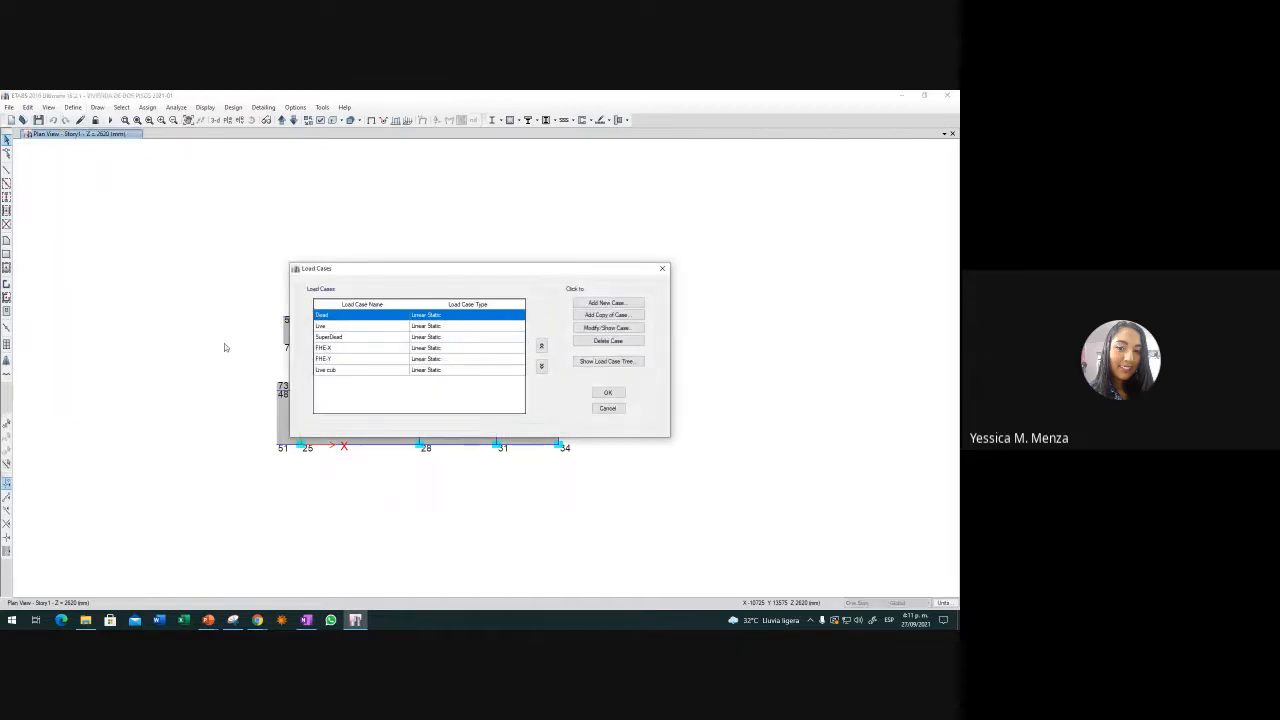
click(340, 350)
click(607, 327)
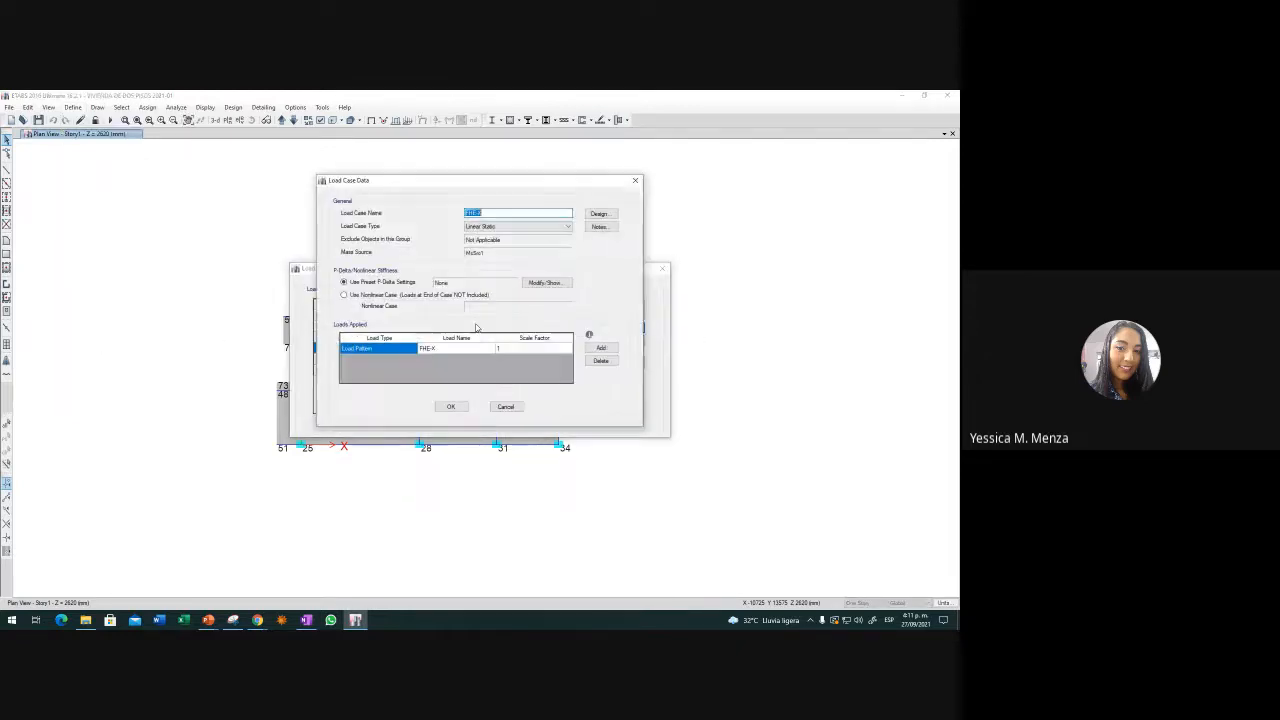
click(508, 406)
click(607, 409)
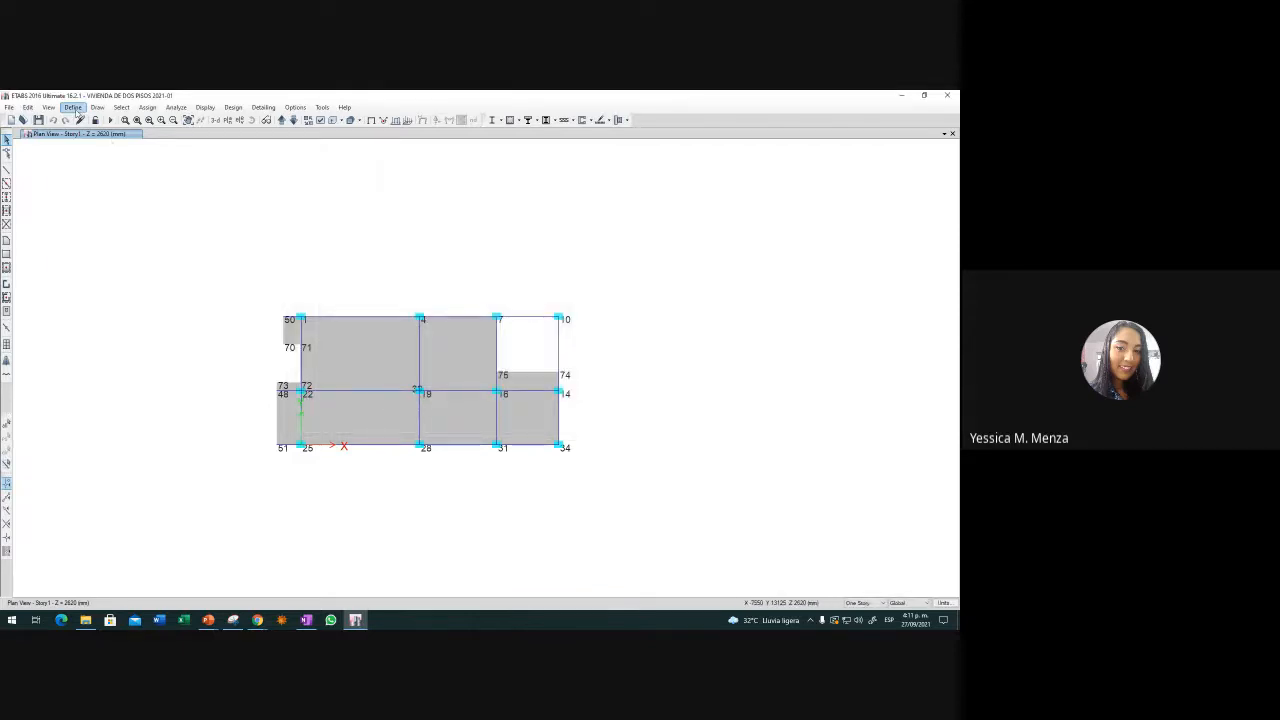
Enable both plus and minus eccentricity in the X direction for the FHE-X seismic load pattern
click(72, 107)
click(110, 316)
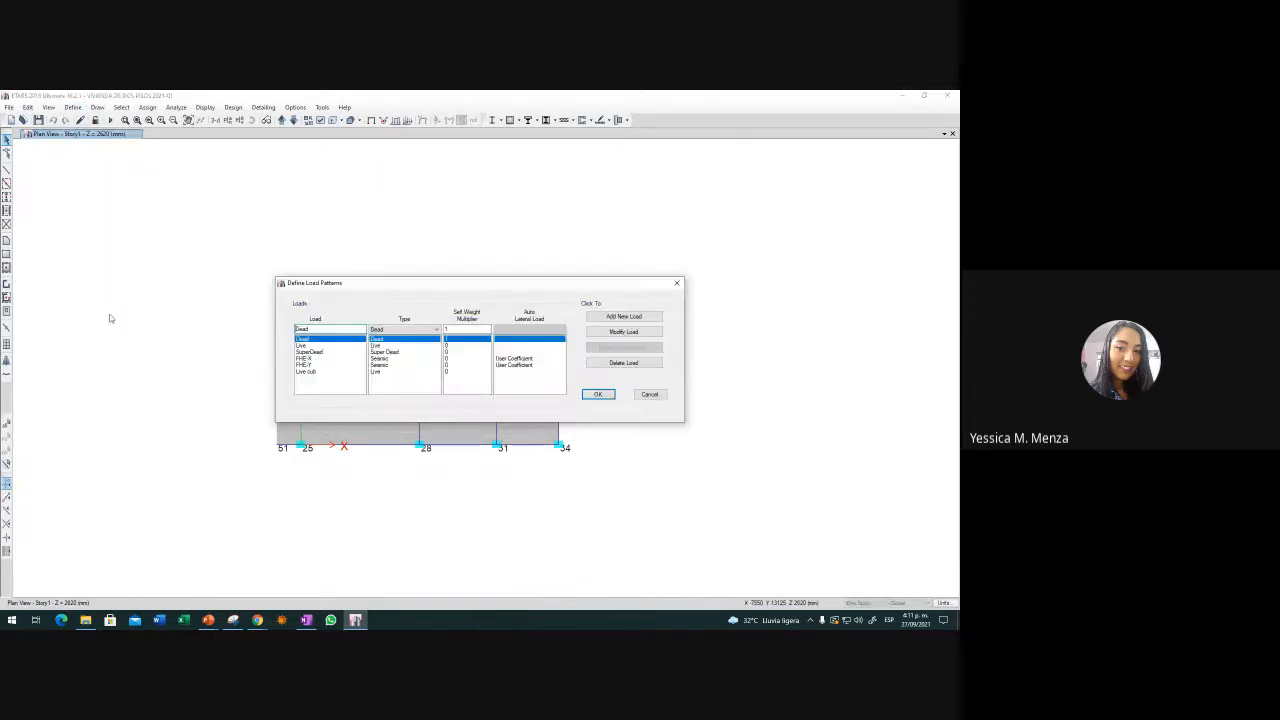
click(305, 358)
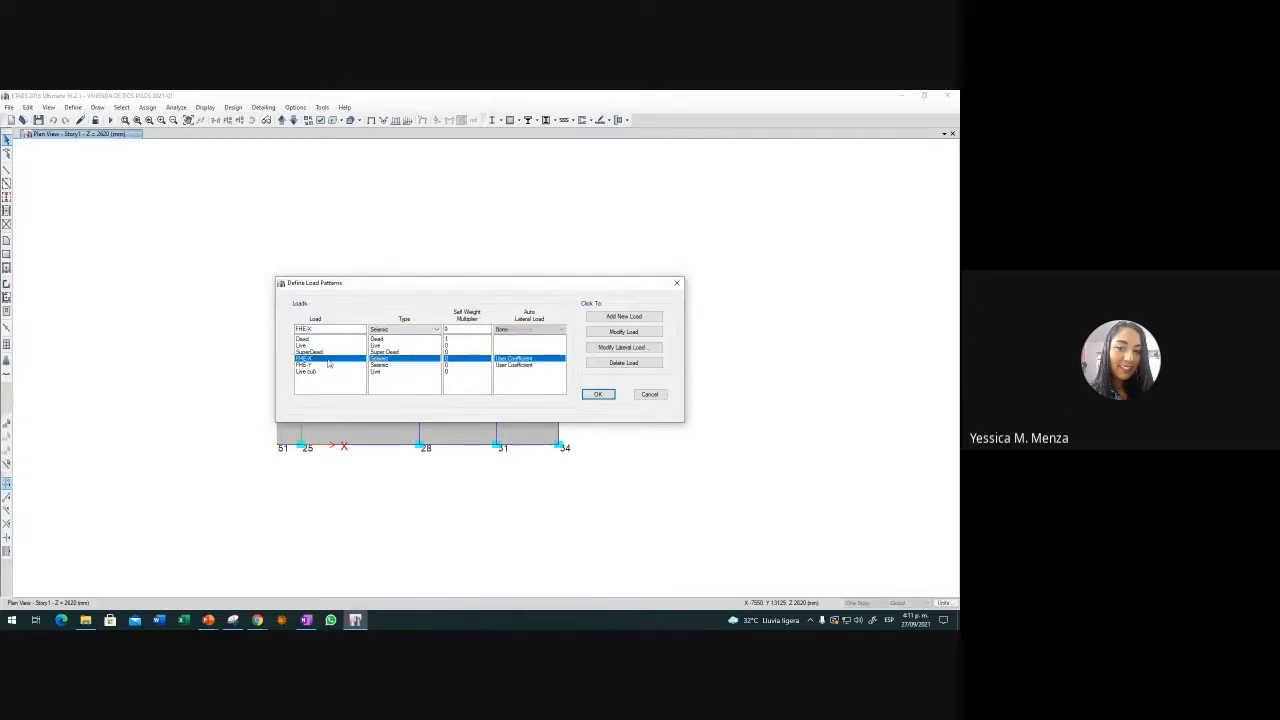
click(620, 347)
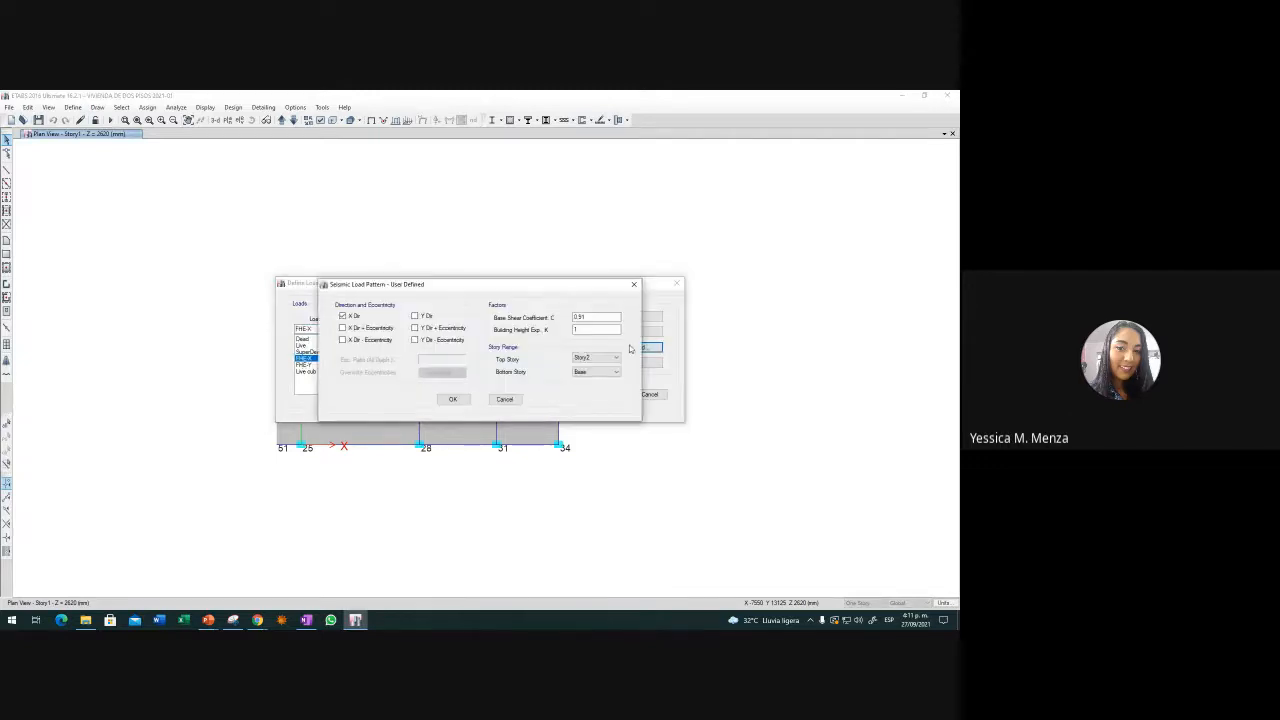
click(343, 328)
click(343, 340)
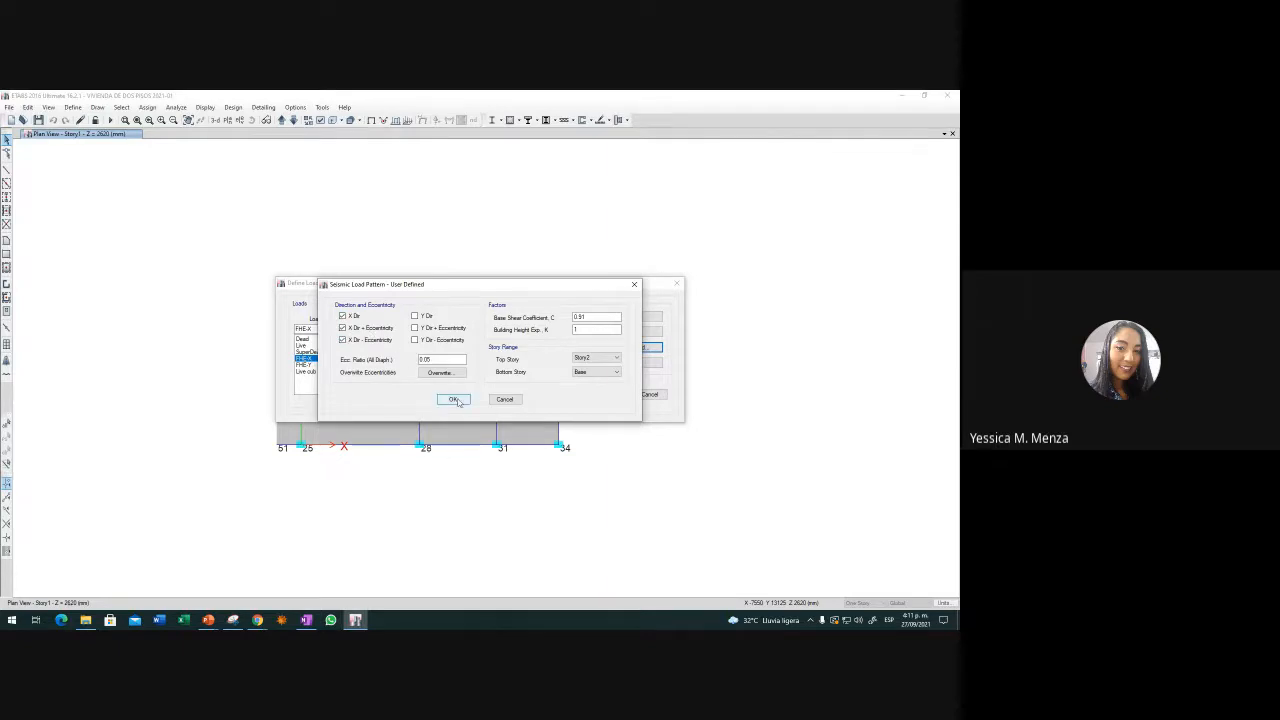
click(456, 400)
Enable Y Dir together with plus and minus eccentricity for the FHE-Y seismic load pattern, and accept the load patterns
click(320, 363)
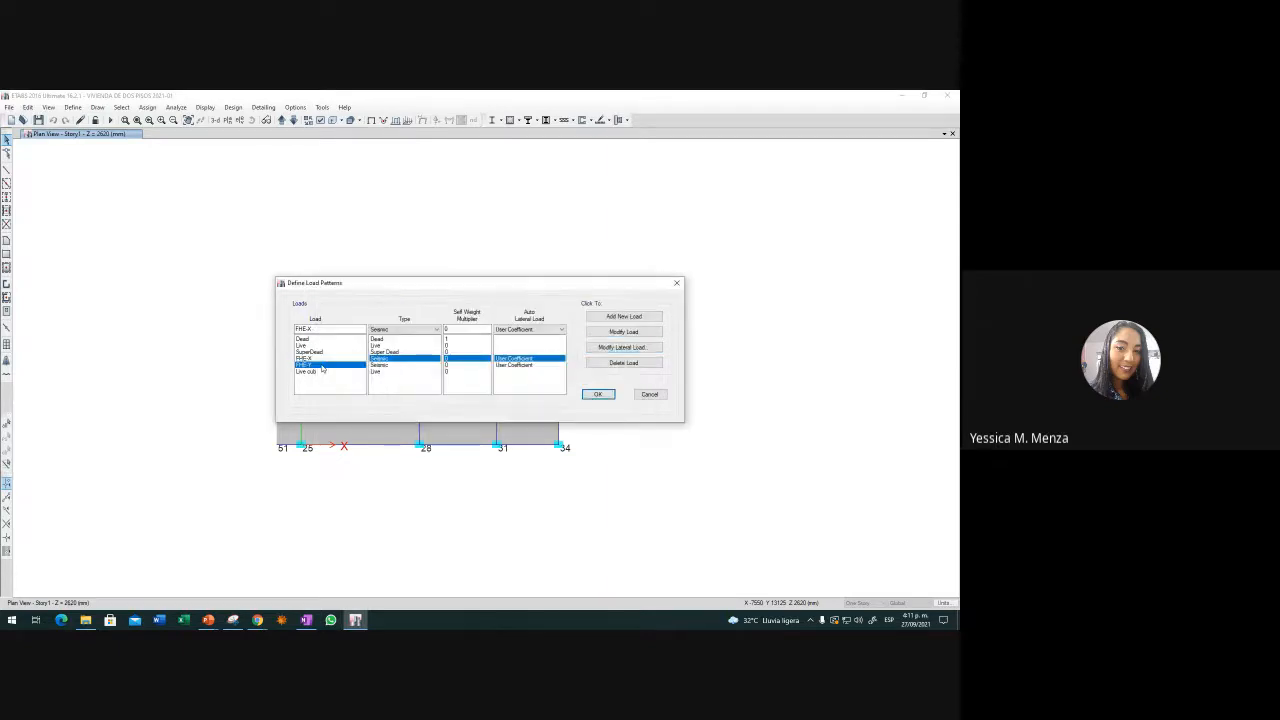
click(623, 350)
click(415, 340)
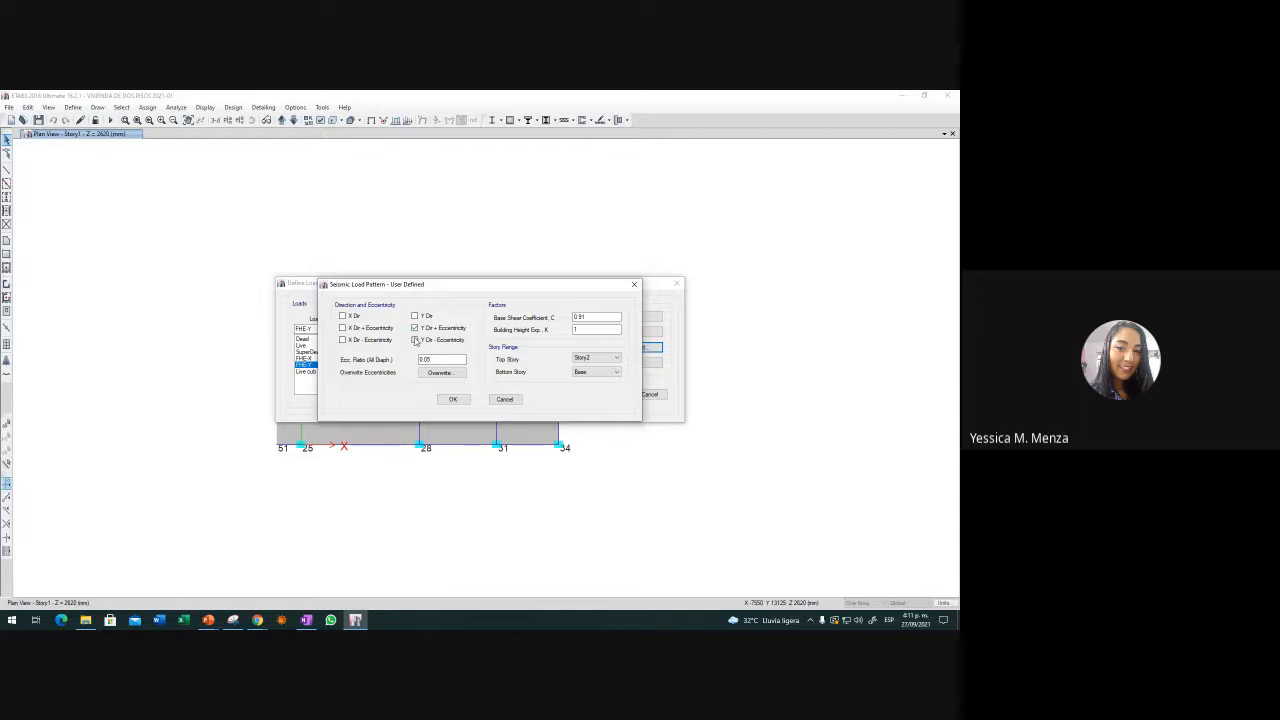
click(415, 316)
click(452, 400)
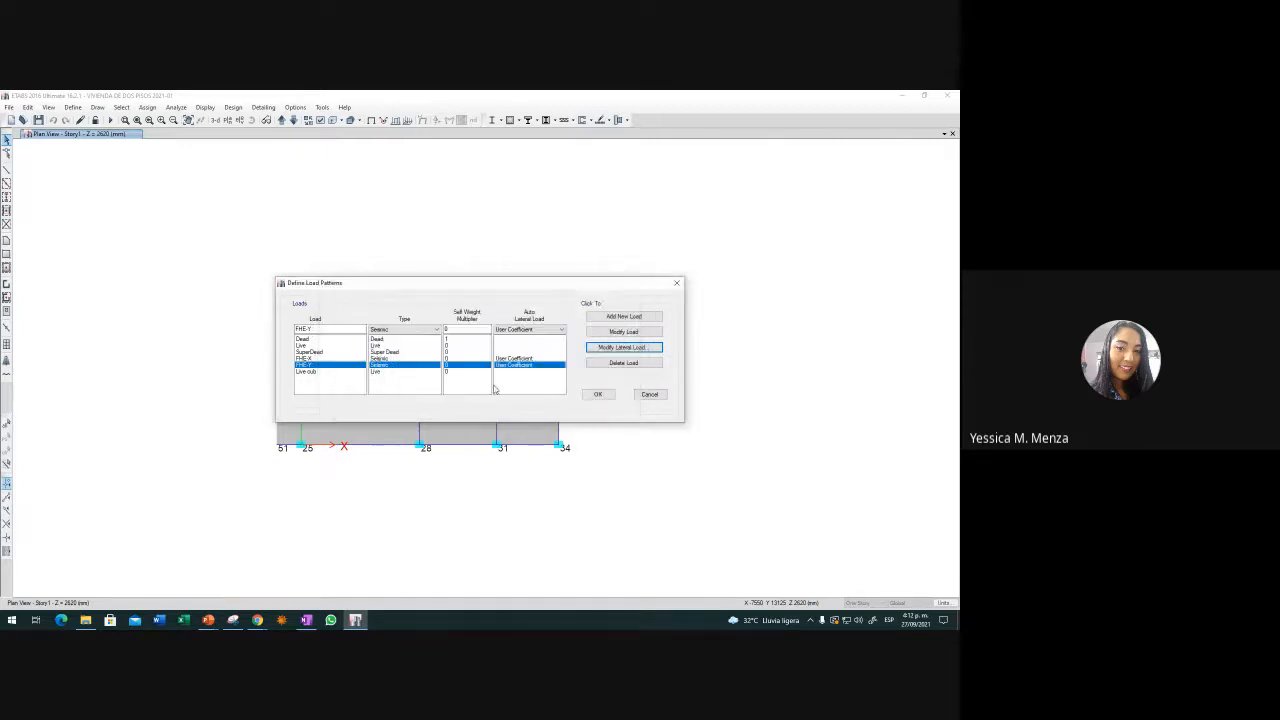
click(598, 394)
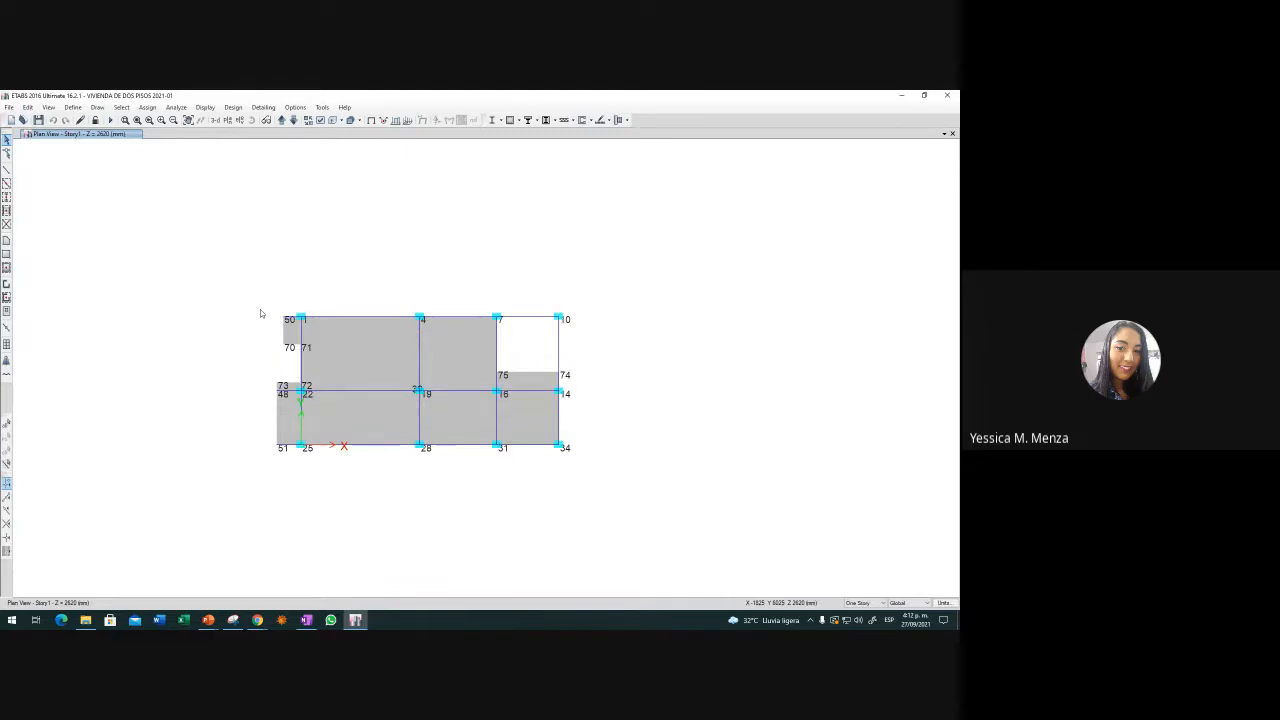
Review the name, load names and scale factors of the existing SY-0.3SX load combination
click(74, 107)
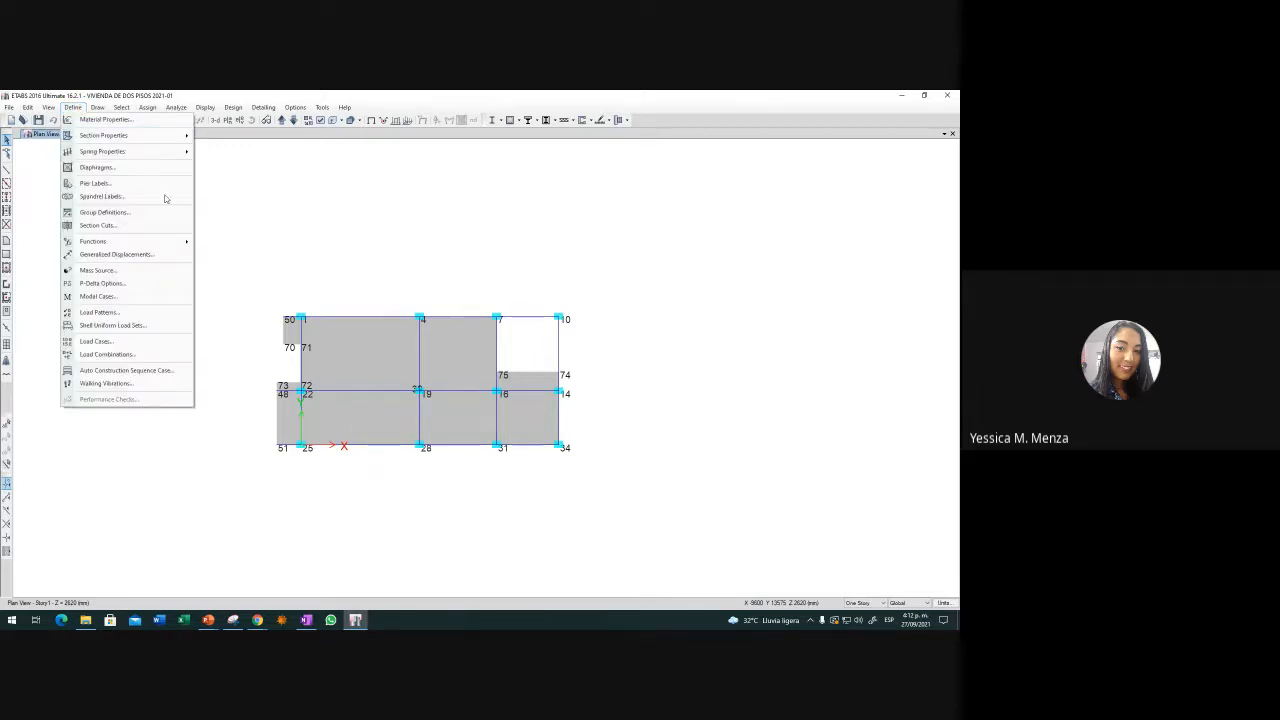
click(124, 355)
click(380, 311)
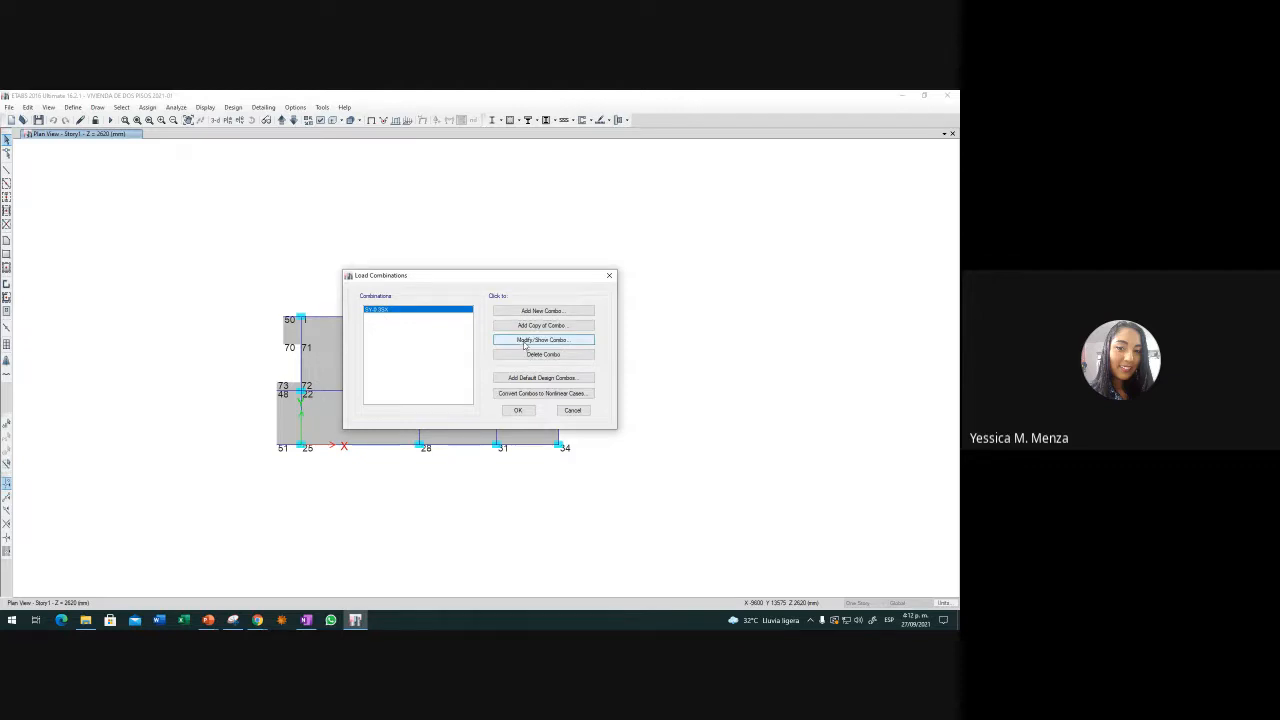
click(525, 346)
drag(514, 243, 653, 203)
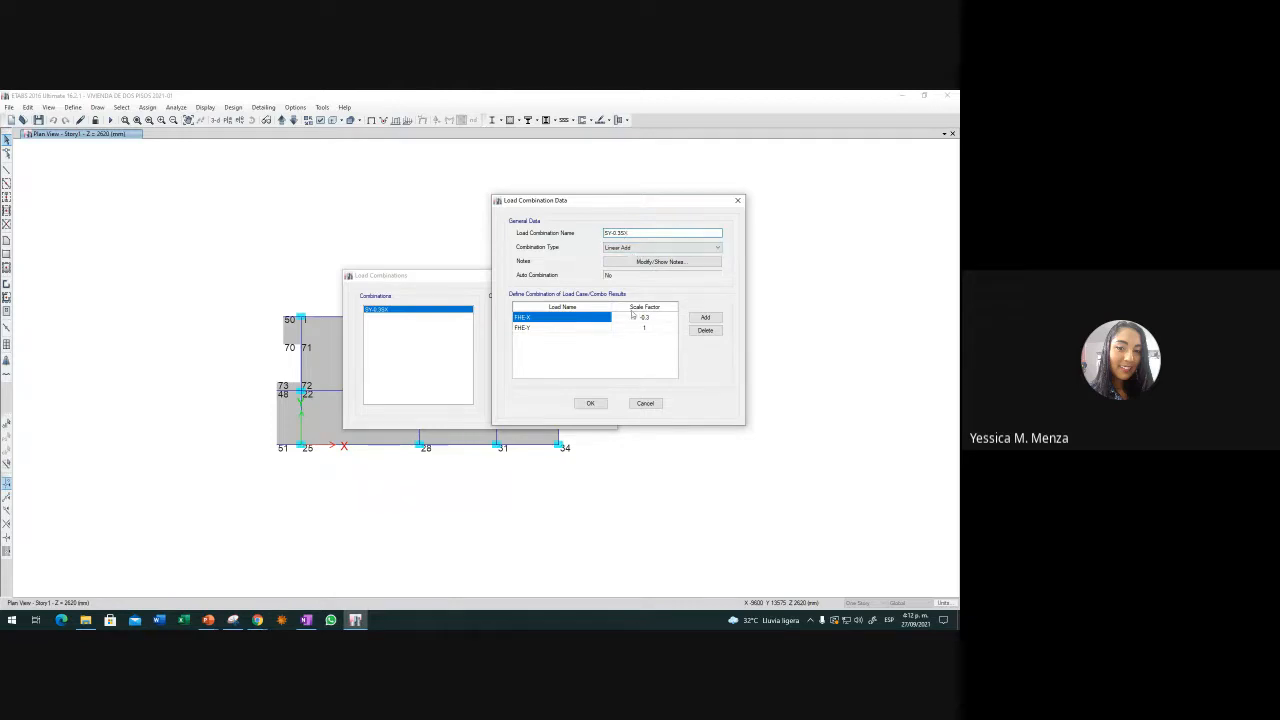
drag(653, 233, 510, 231)
click(600, 404)
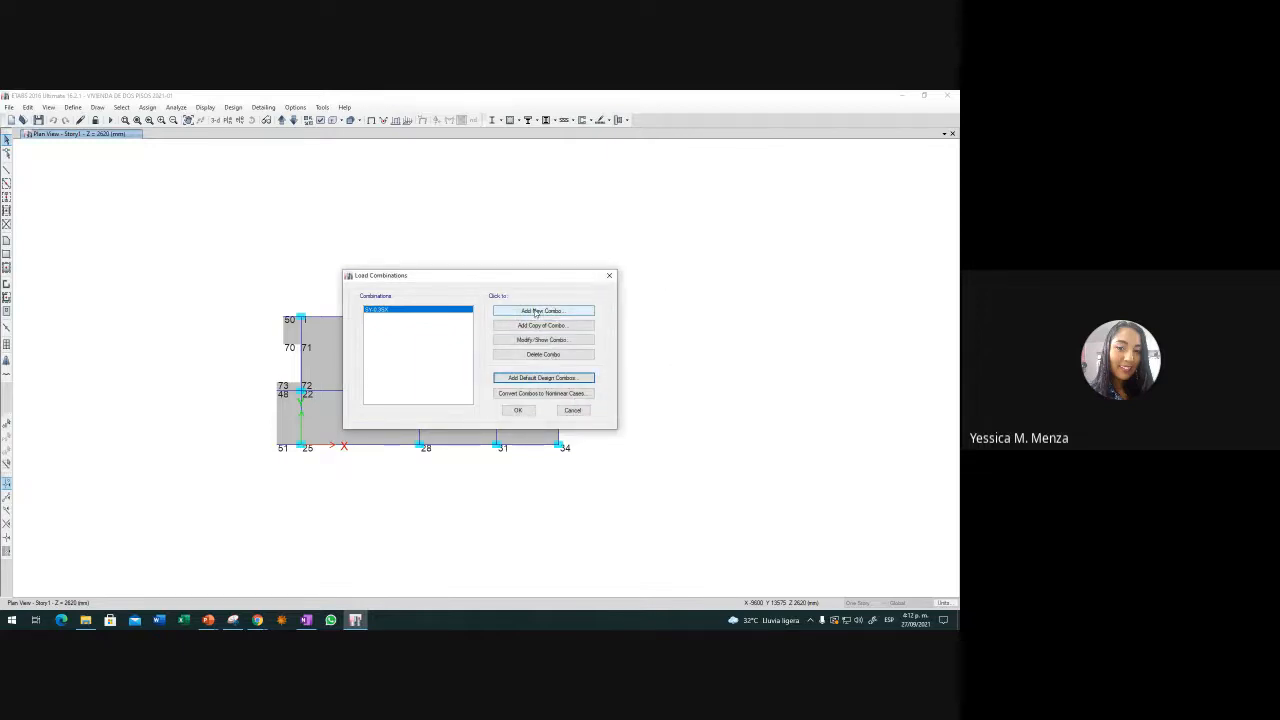
click(536, 311)
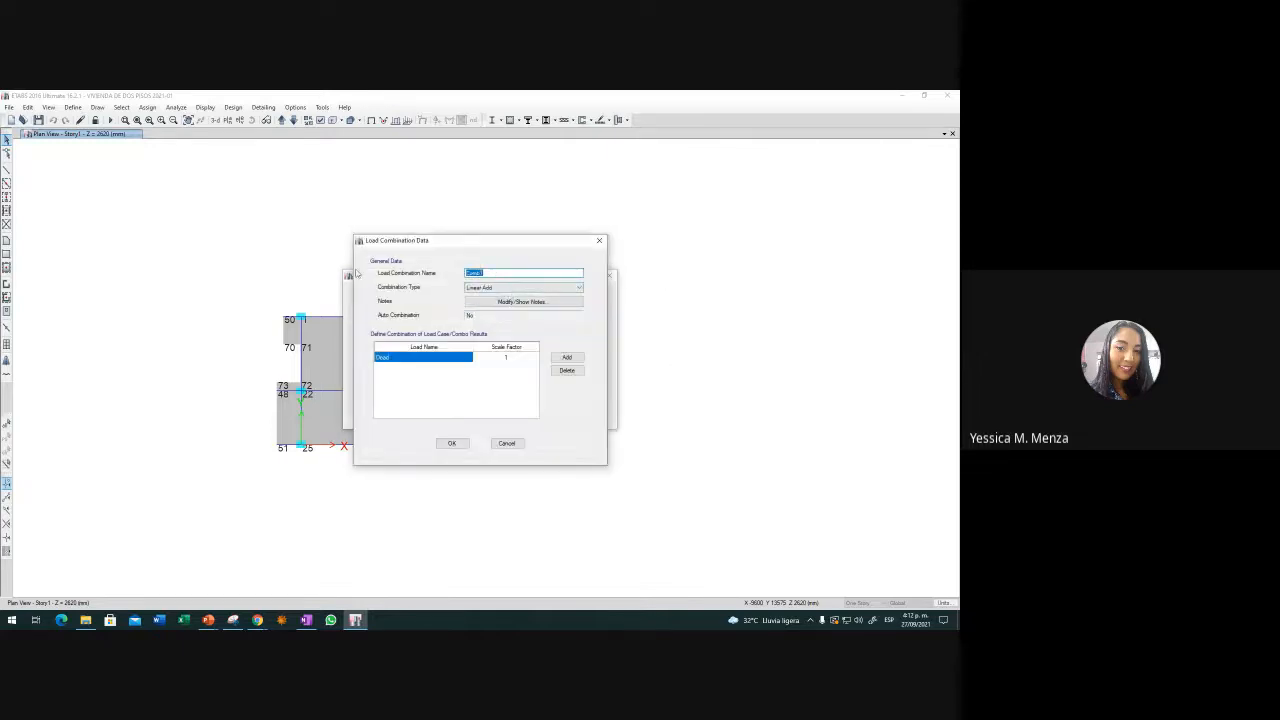
text(SY-0.3SX+)
click(508, 443)
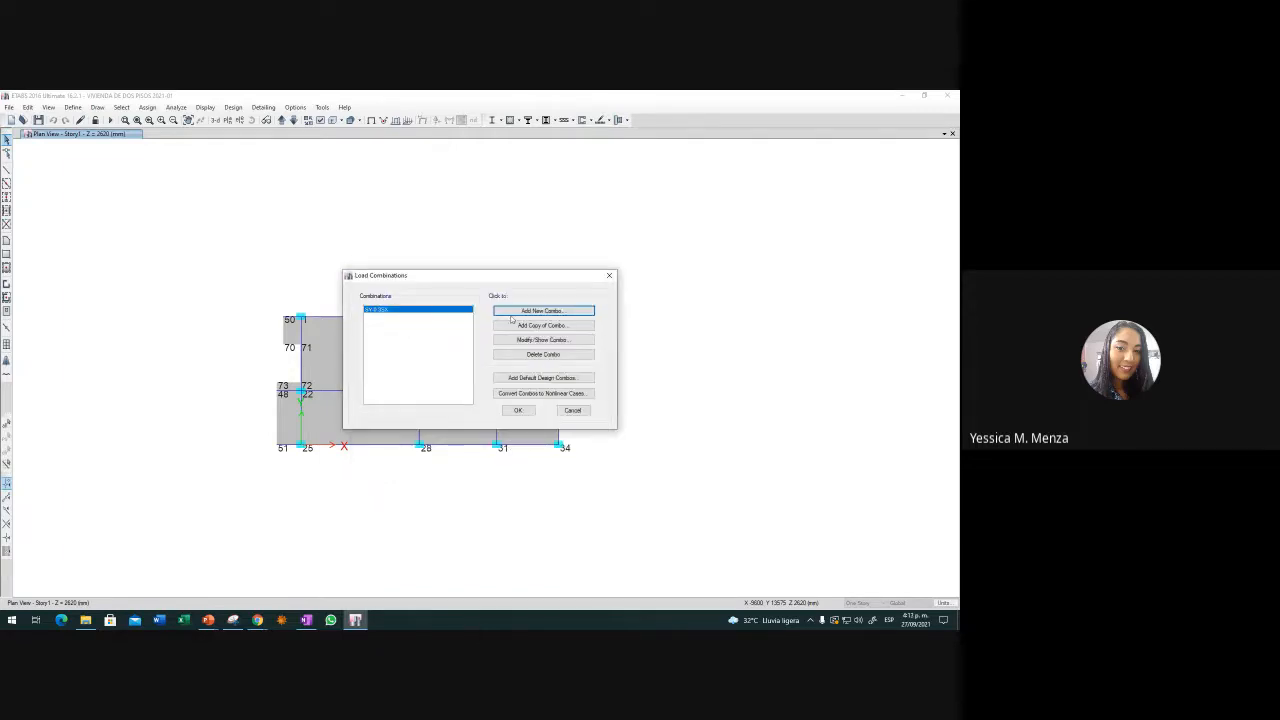
Copy the SY-0.3SX combination as SY+0.3SX, set the FHE-X scale factor to 0.3, and accept it
double_click(413, 311)
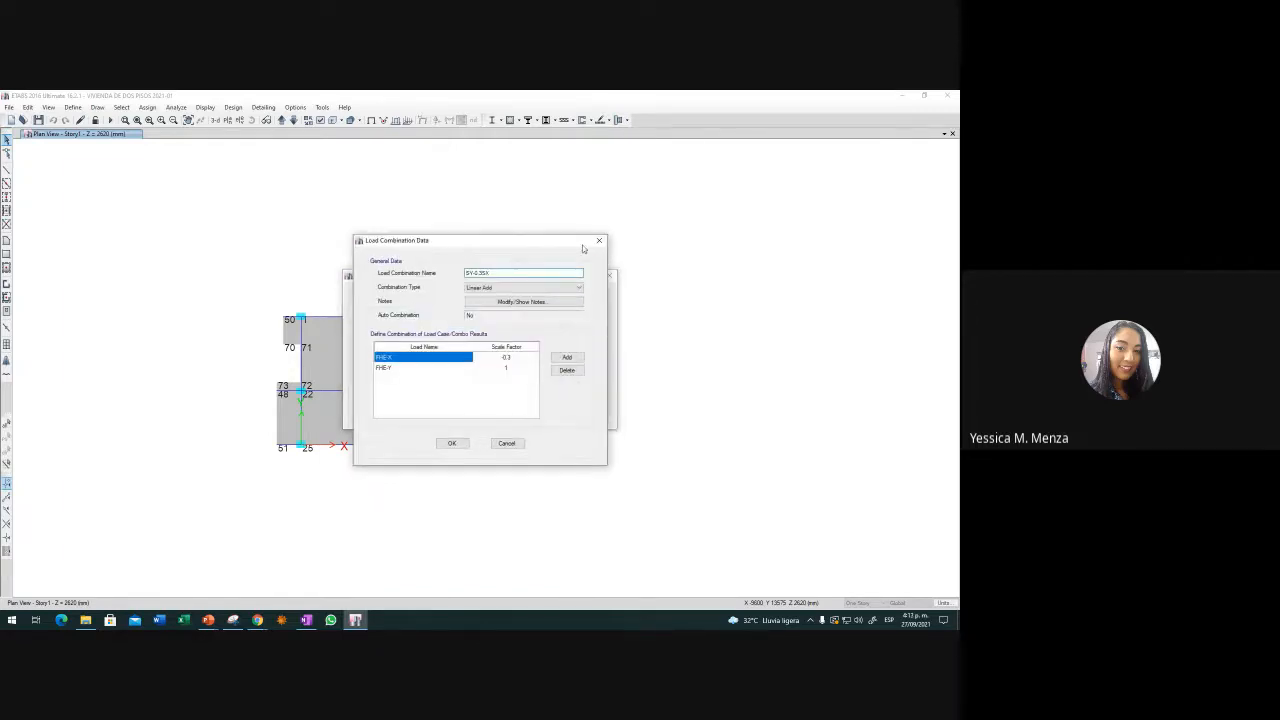
click(599, 240)
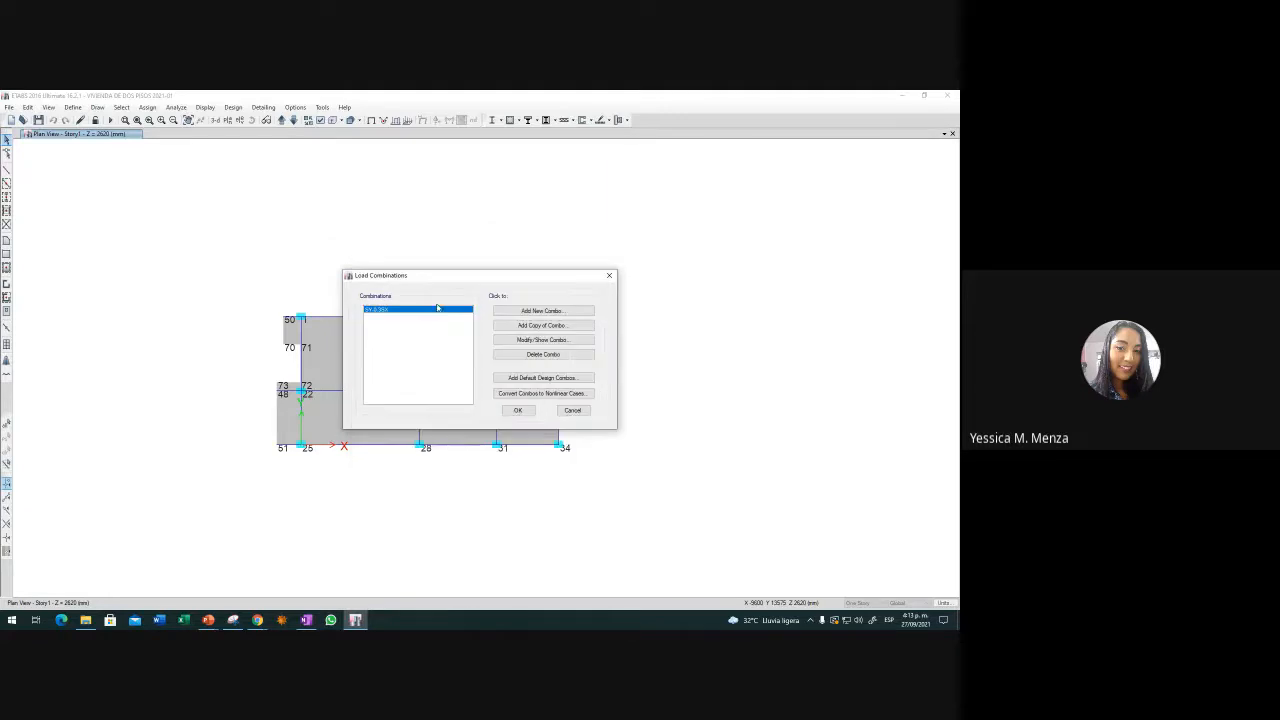
click(540, 326)
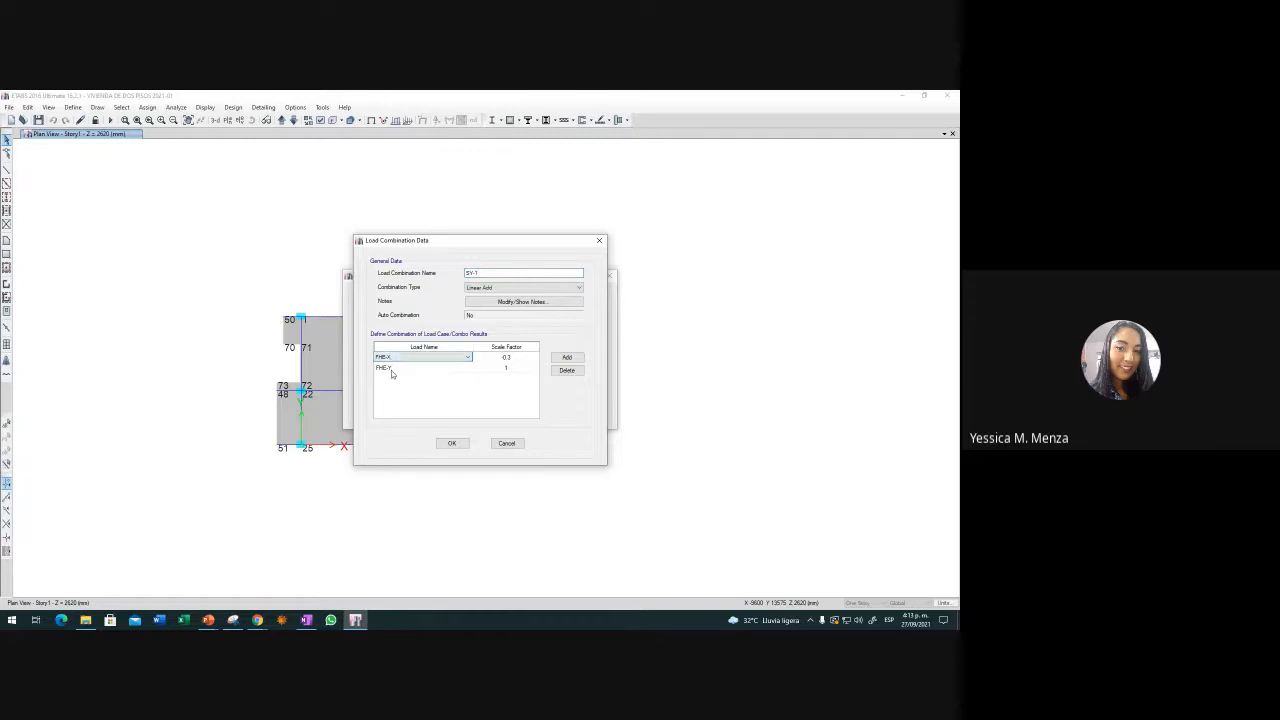
click(391, 368)
drag(502, 270, 416, 279)
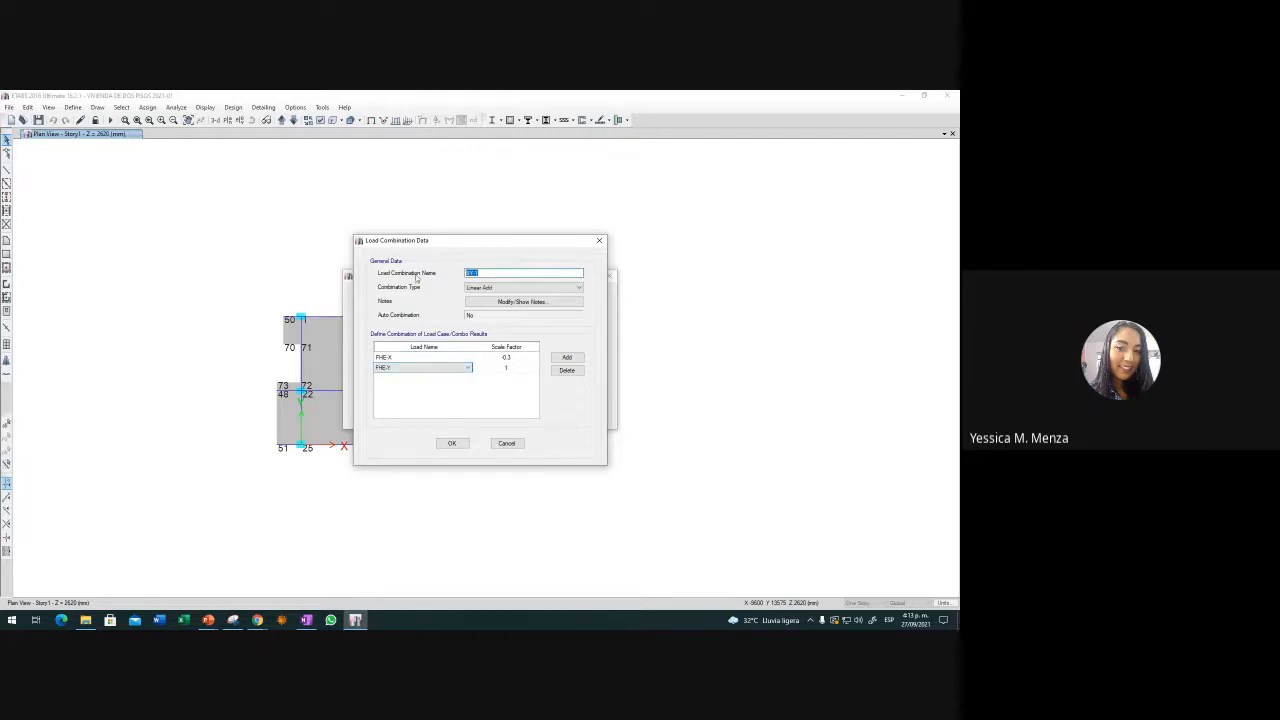
key(ctrl+v)
drag(490, 273, 442, 270)
click(507, 357)
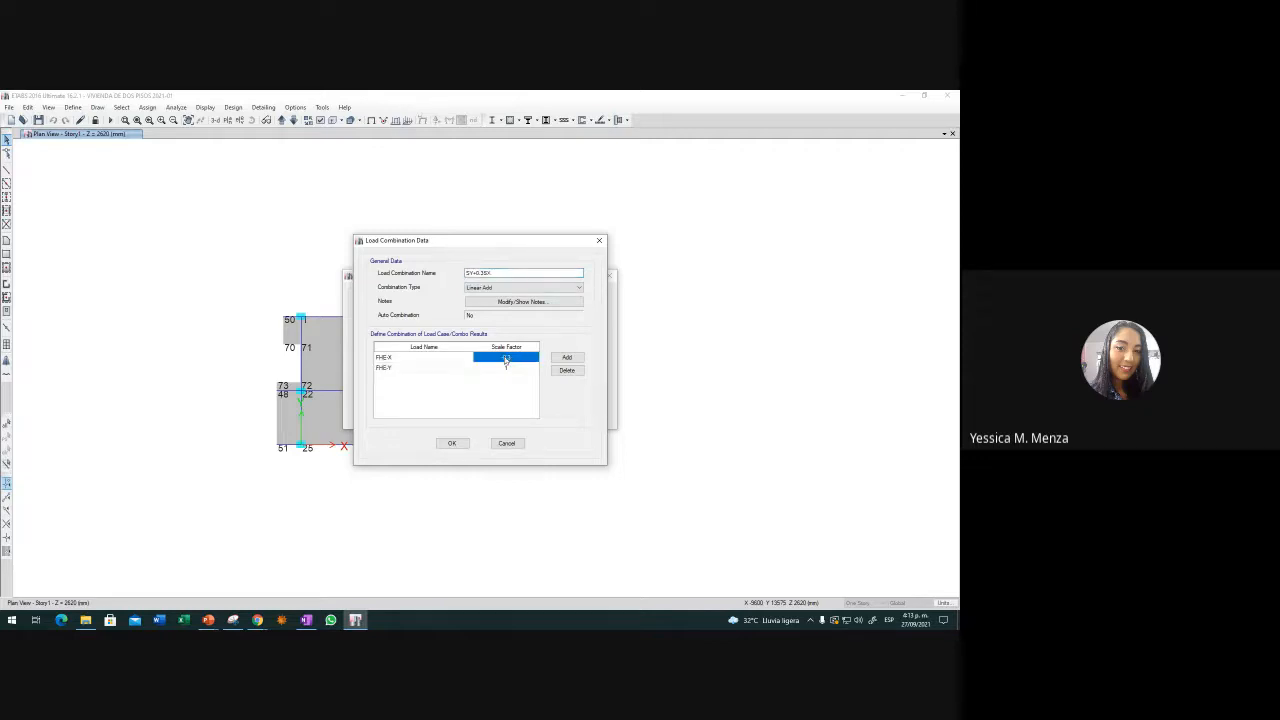
click(503, 357)
click(513, 369)
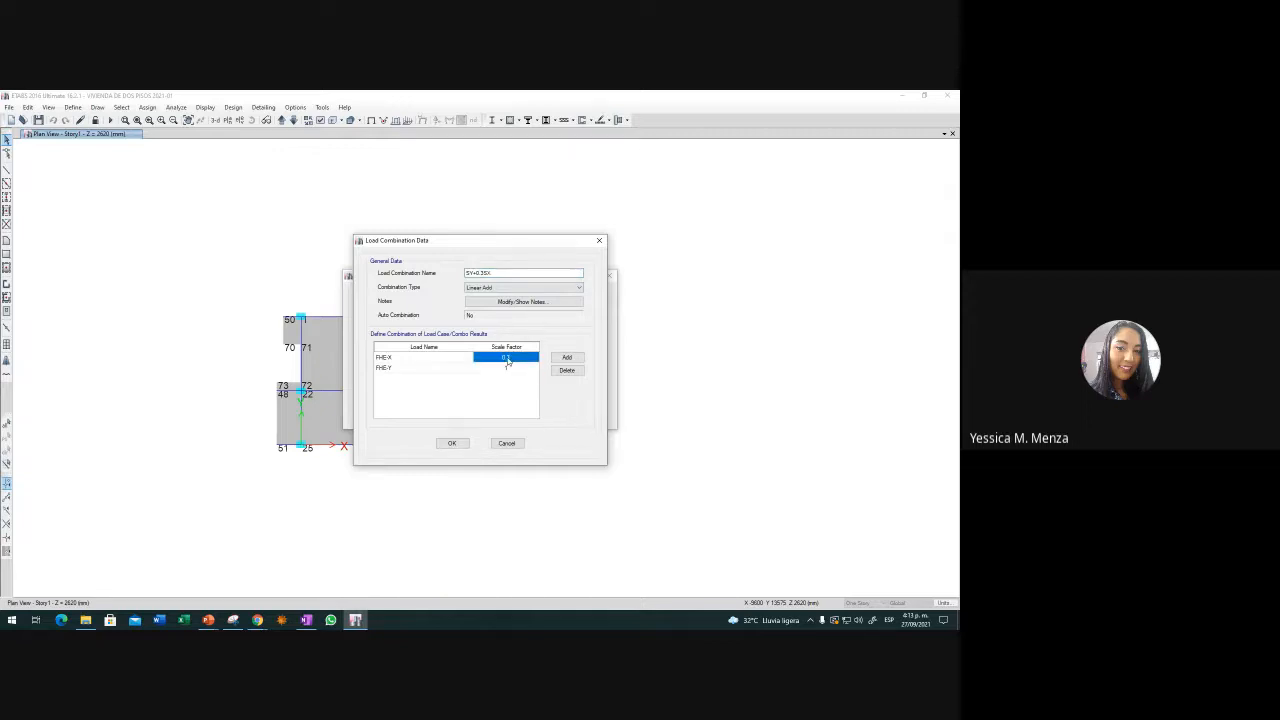
click(452, 443)
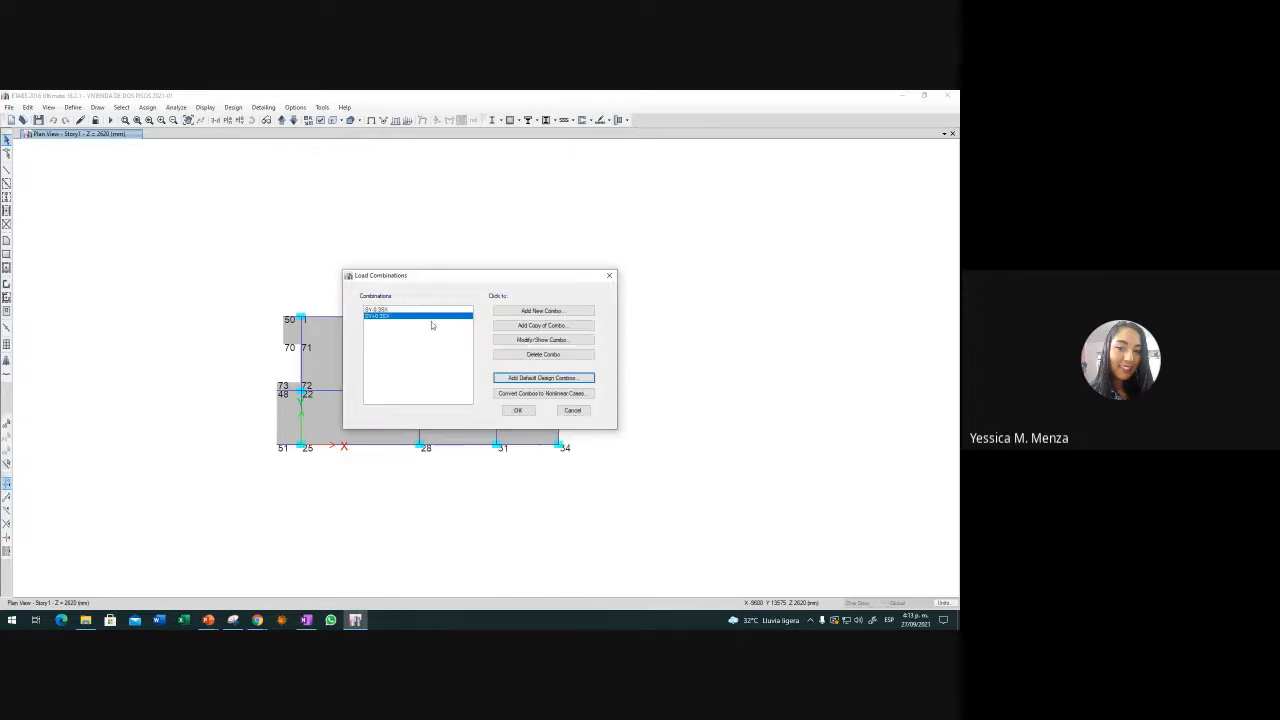
Copy the SY+0.3SX combination as -SY-0.3SX with scale factors of -0.3 for FHE-X and -1 for FHE-Y, and accept it
click(551, 327)
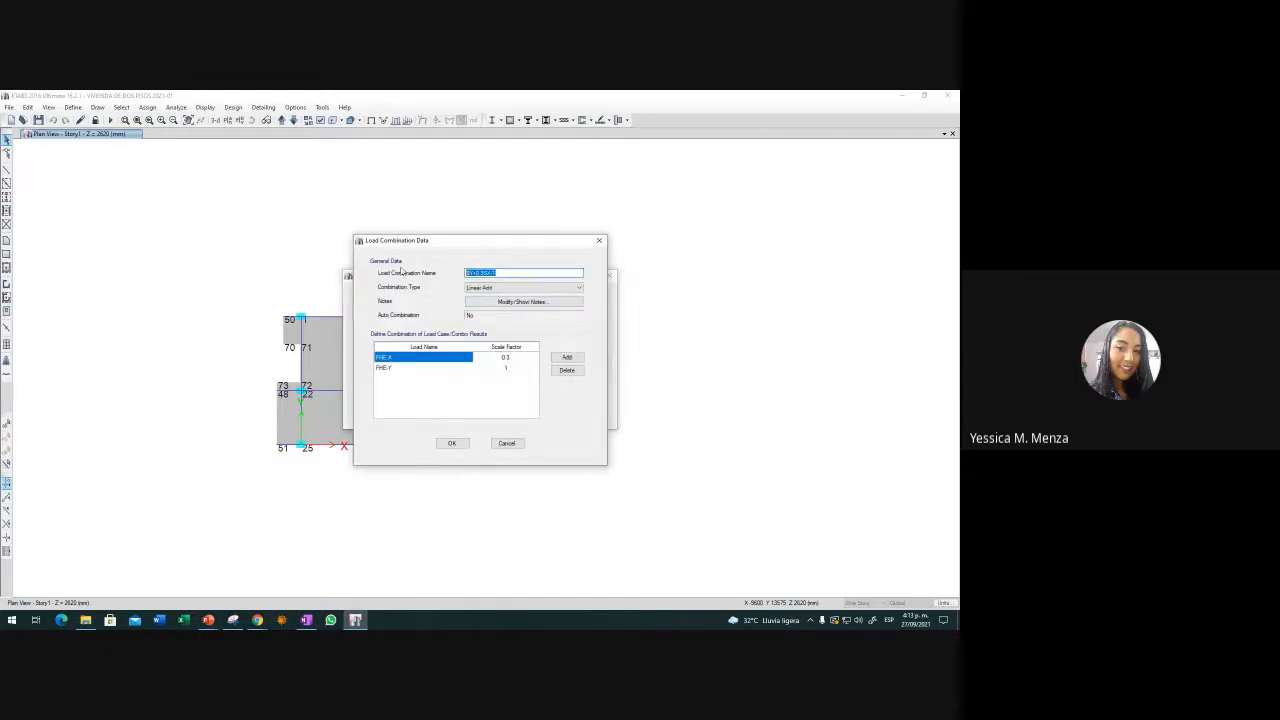
text(SY-0.3SX)
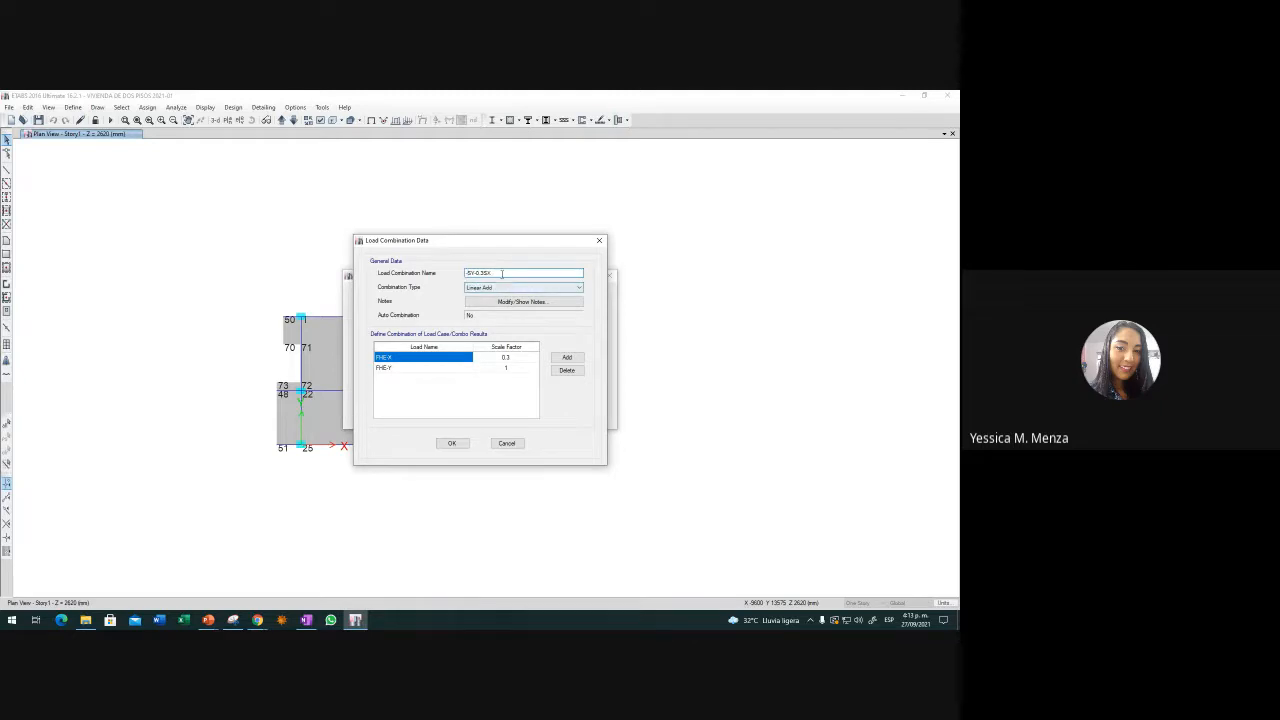
click(500, 358)
click(505, 358)
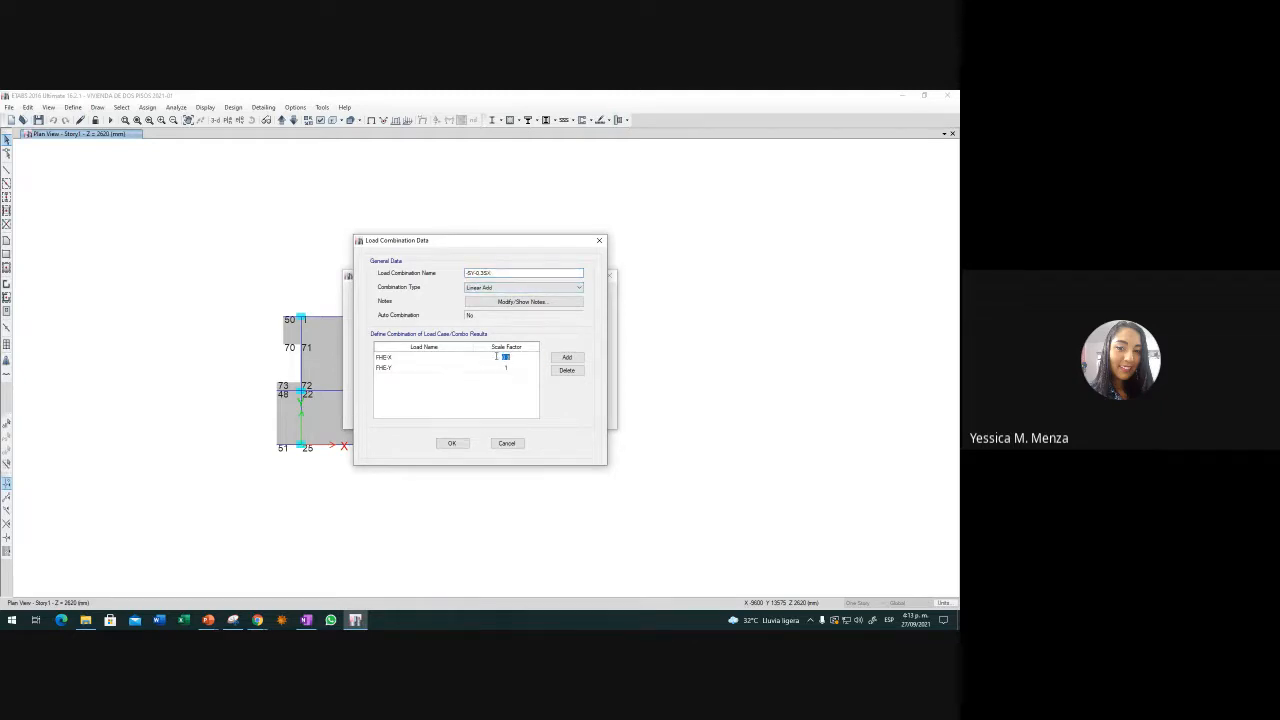
click(497, 357)
click(505, 369)
click(505, 369)
text(-0.3)
click(515, 359)
click(451, 443)
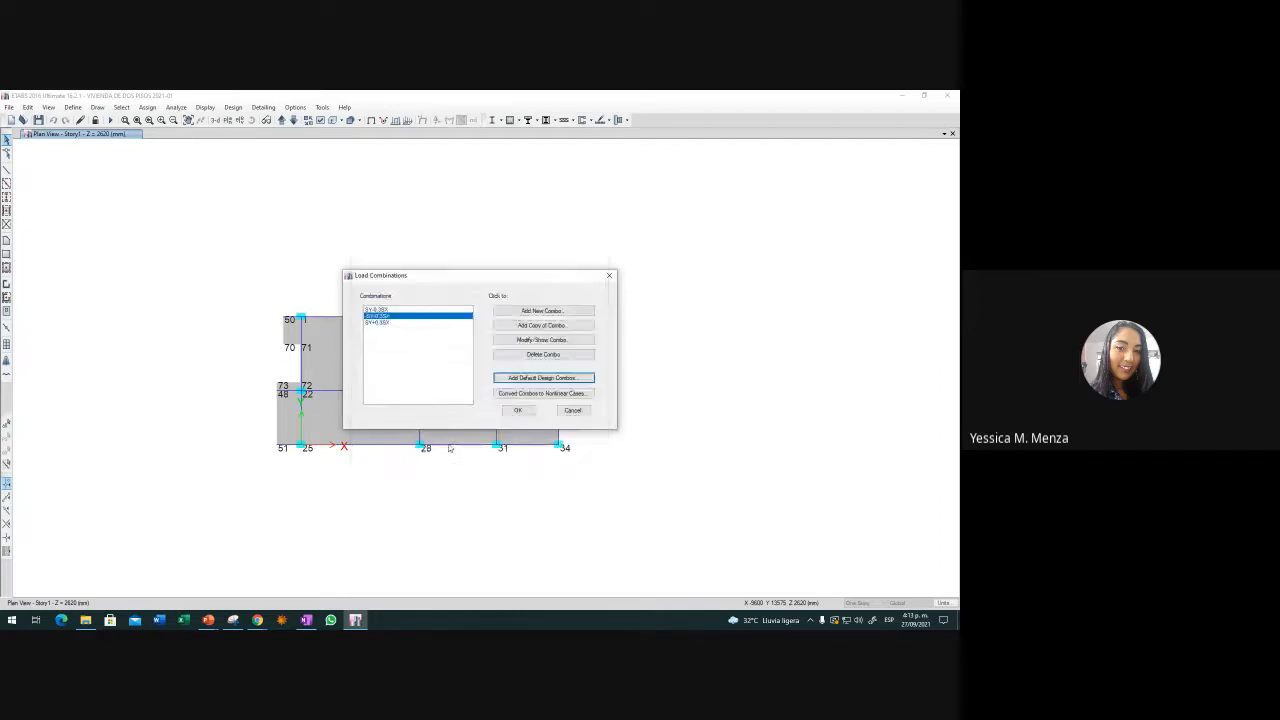
Copy the -SY-0.3SX combination and name the copy -SY+0.3SX
click(549, 329)
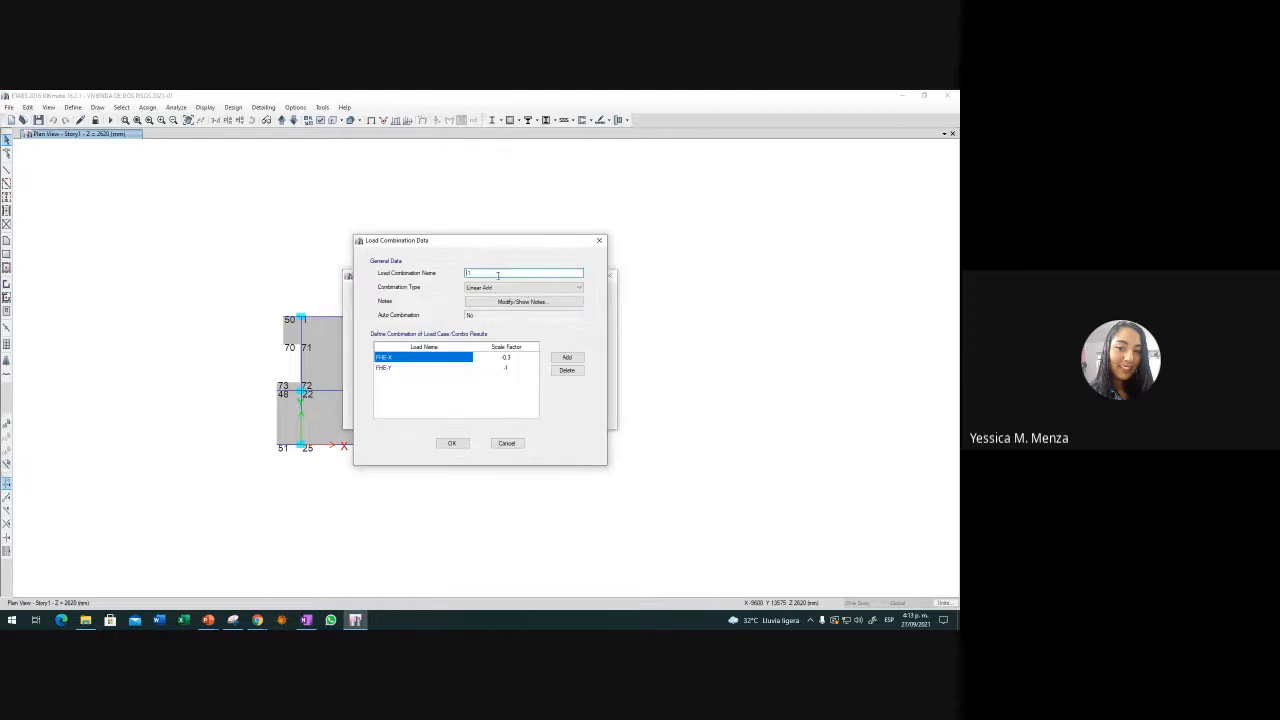
text(SY-0.3SX)
click(476, 274)
key(BackSpace)
text(+)
Set the -SY+0.3SX scale factors to 0.3 for FHE-X and -1 for FHE-Y, and accept the combination
click(505, 369)
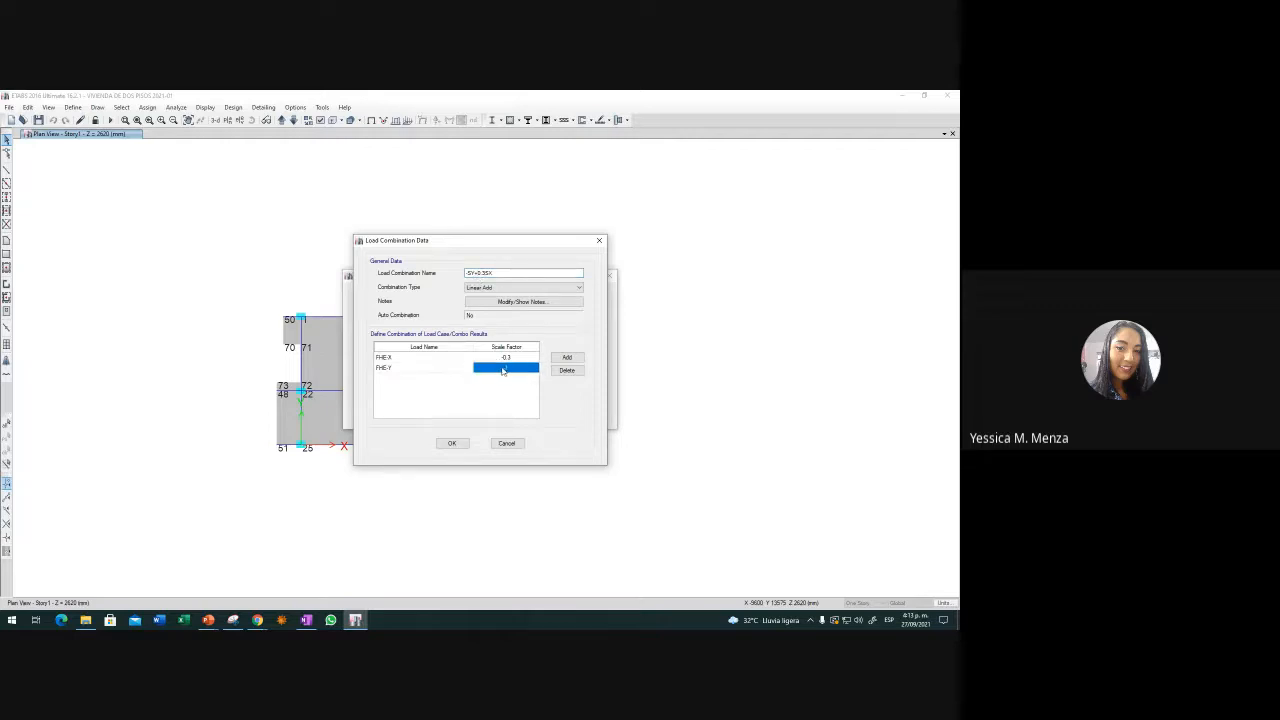
text(-1)
click(505, 357)
click(505, 357)
key(BackSpace)
click(515, 367)
click(515, 361)
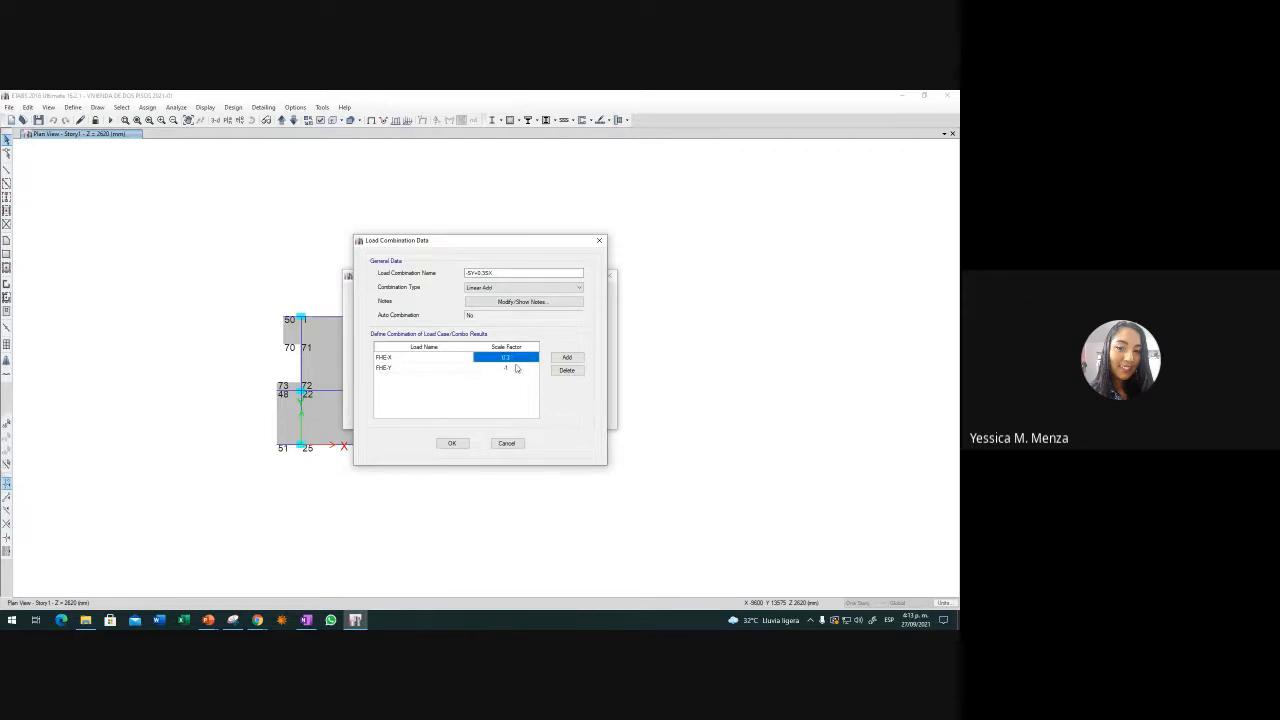
click(516, 368)
click(512, 360)
click(512, 367)
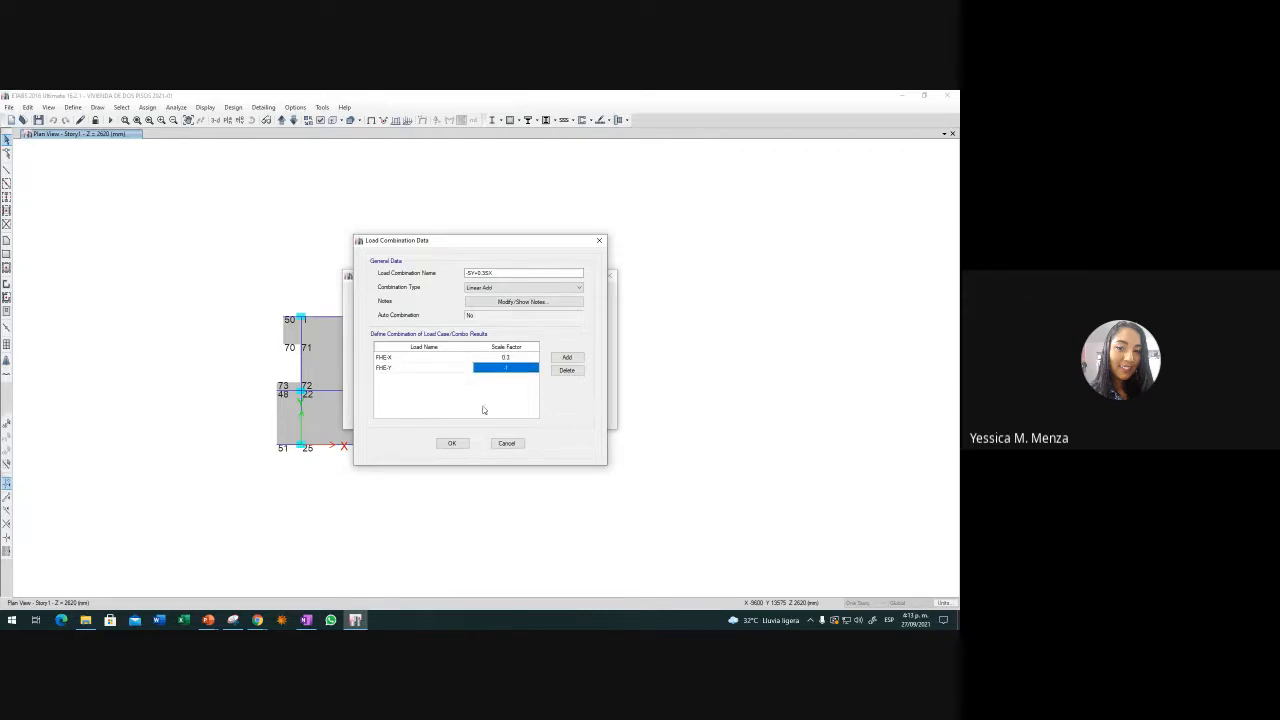
click(452, 443)
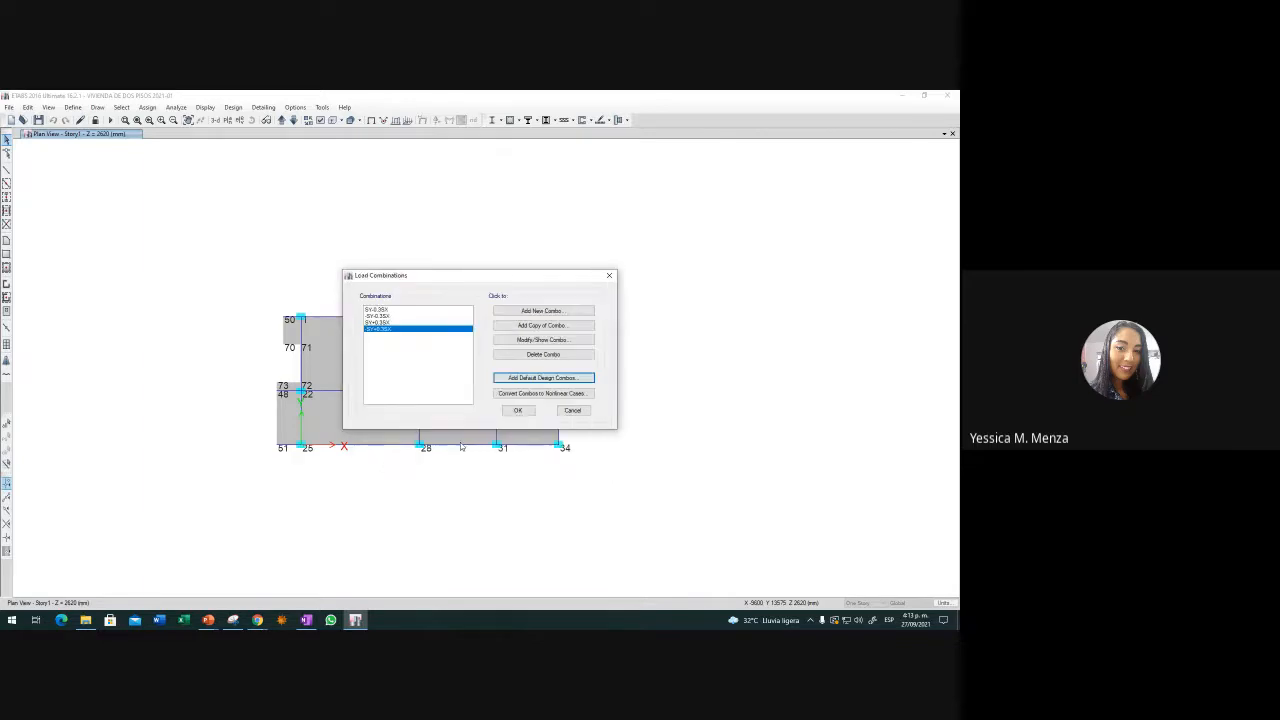
Copy the SY+0.3SX combination and name the copy SX+0.3SY
drag(400, 311, 402, 334)
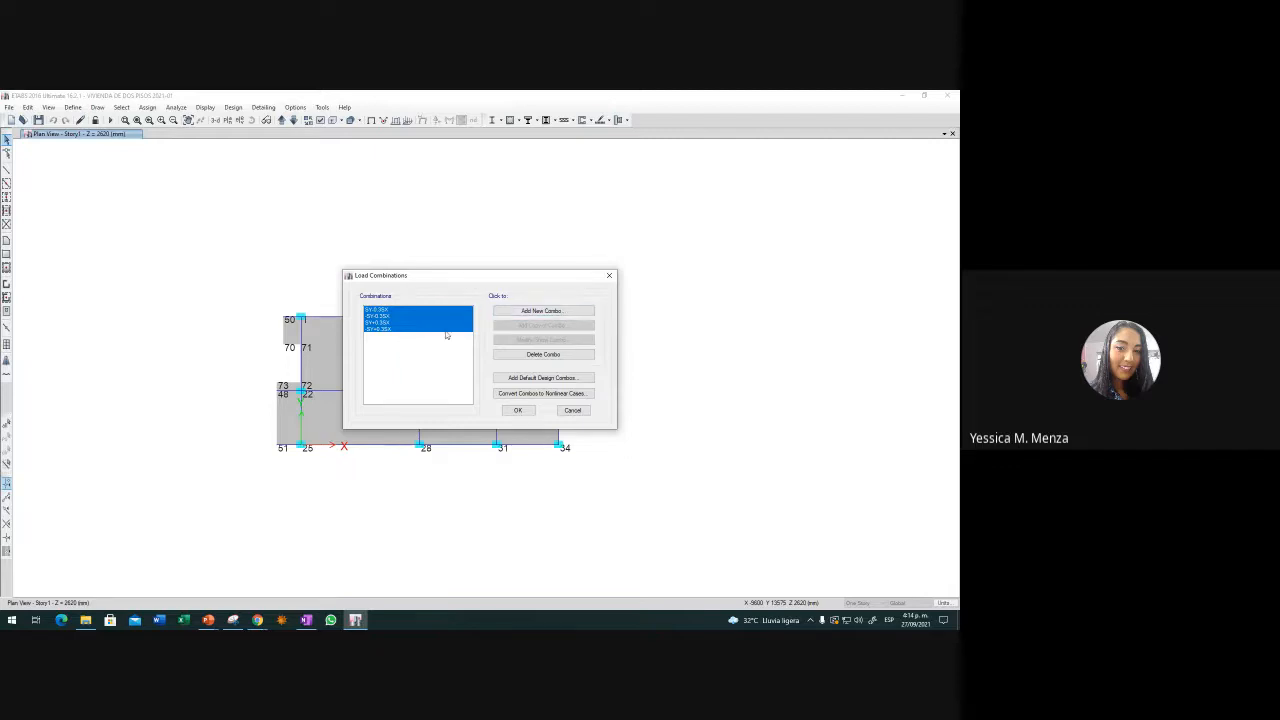
click(444, 333)
click(402, 322)
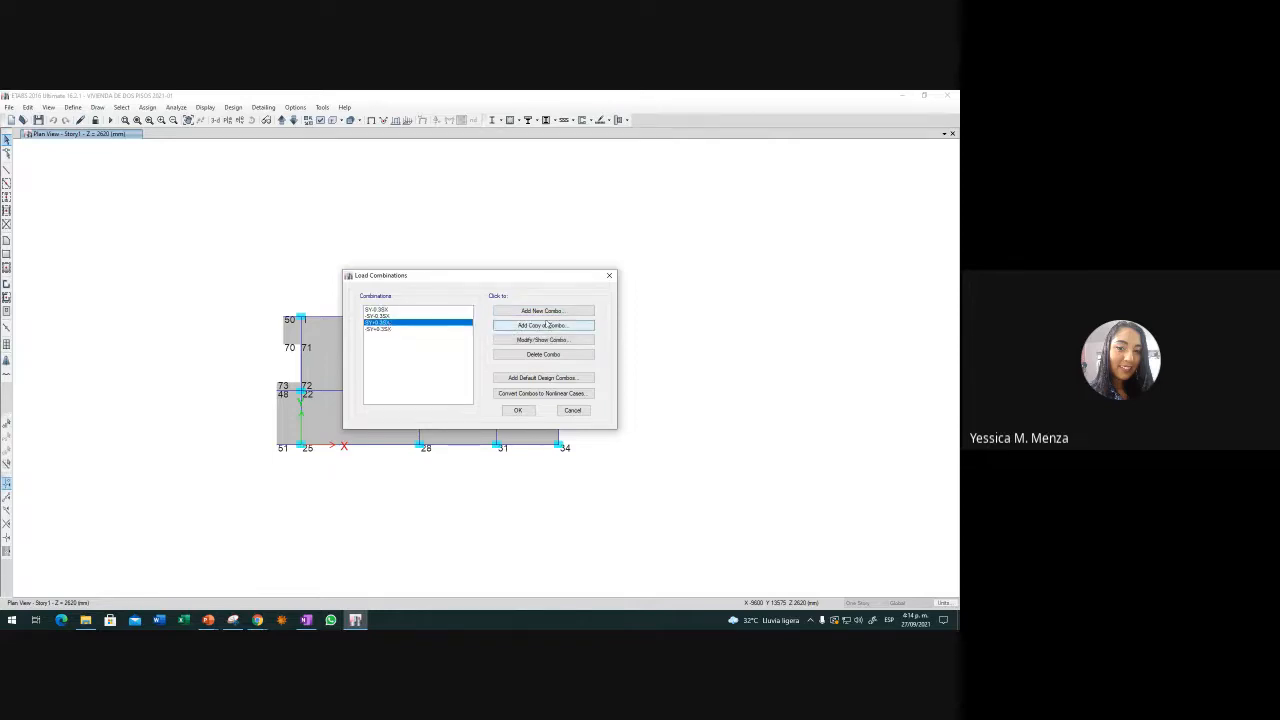
click(543, 325)
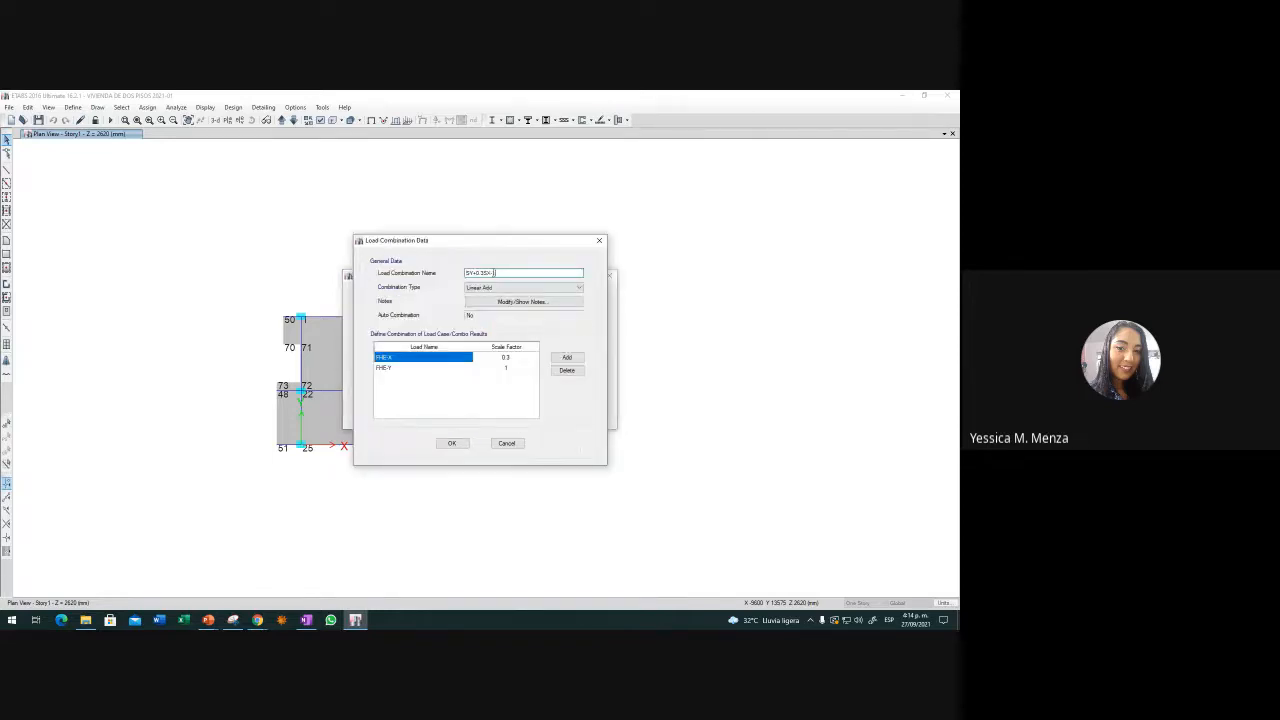
drag(494, 272, 404, 272)
key(ctrl+v)
key(Delete)
text(x)
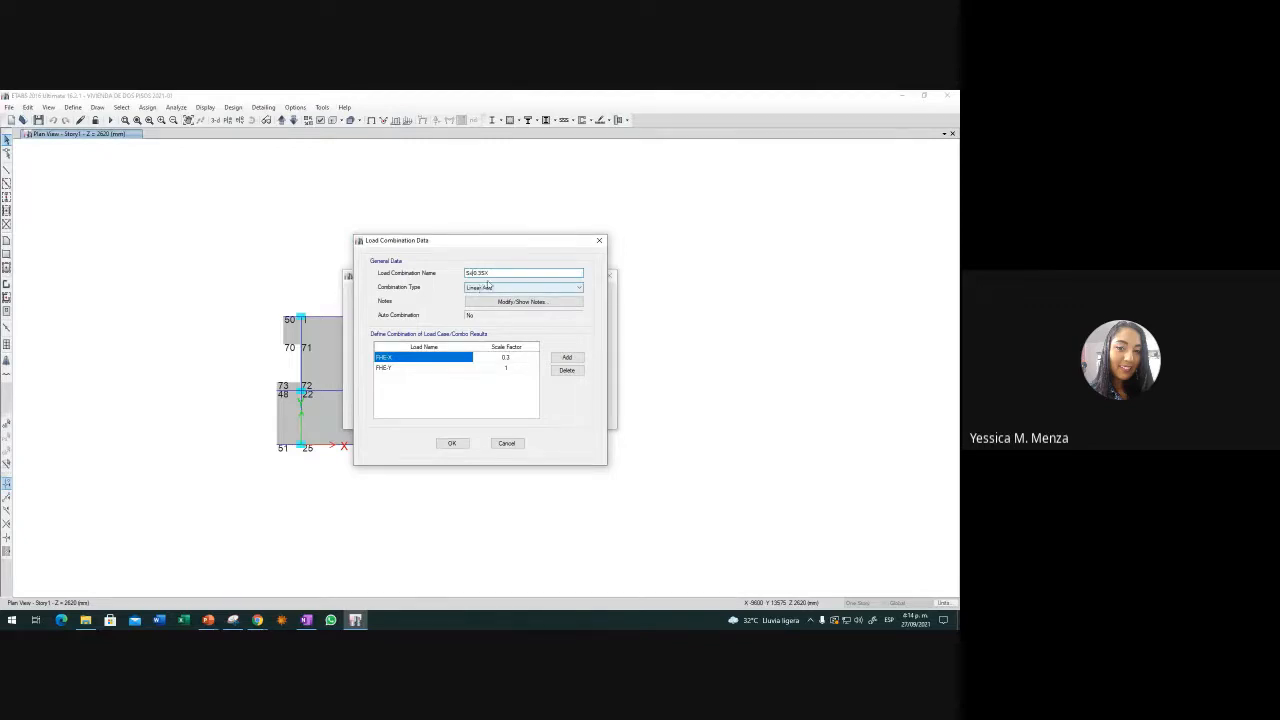
key(BackSpace)
text(X)
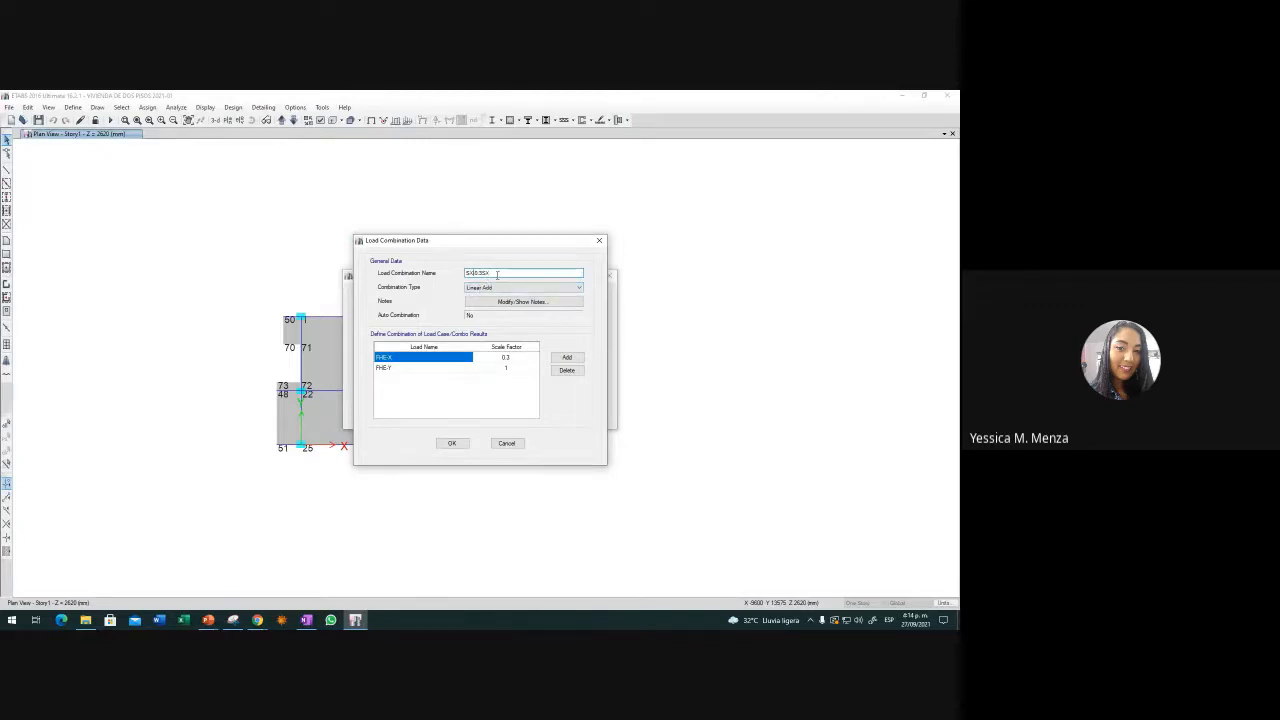
drag(490, 273, 475, 273)
text(0.3S)
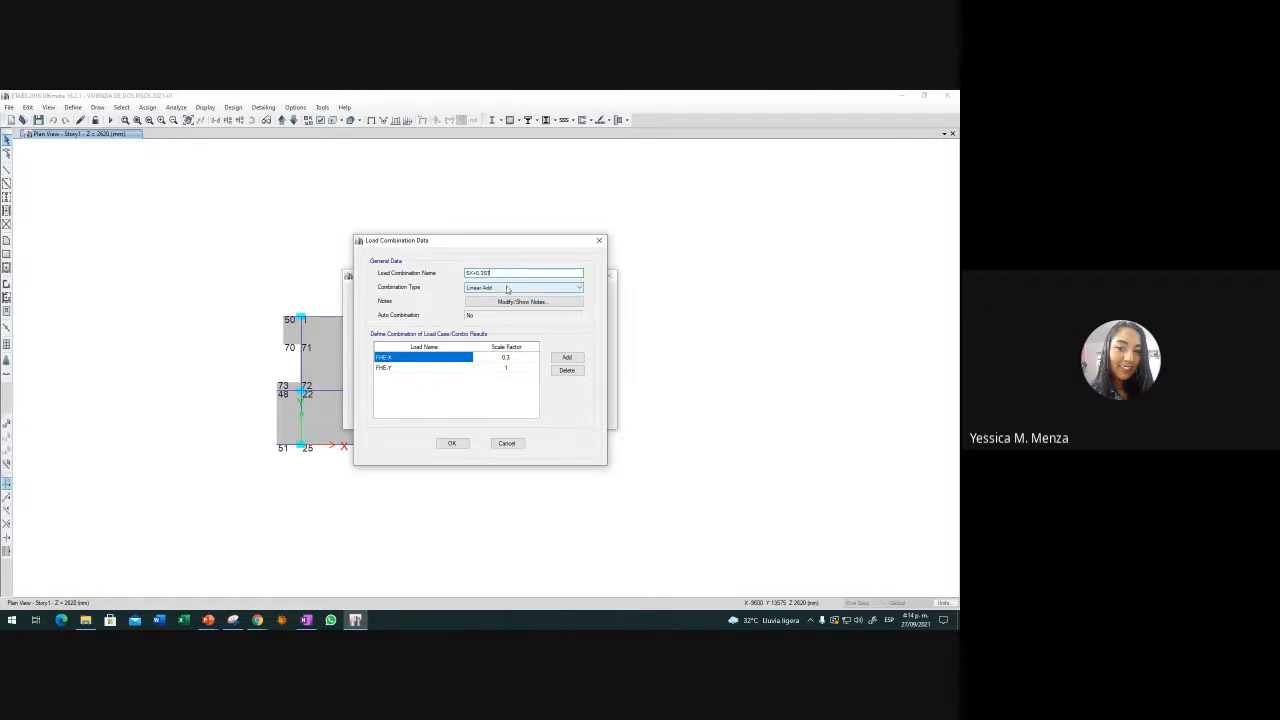
text(y)
drag(497, 243, 627, 224)
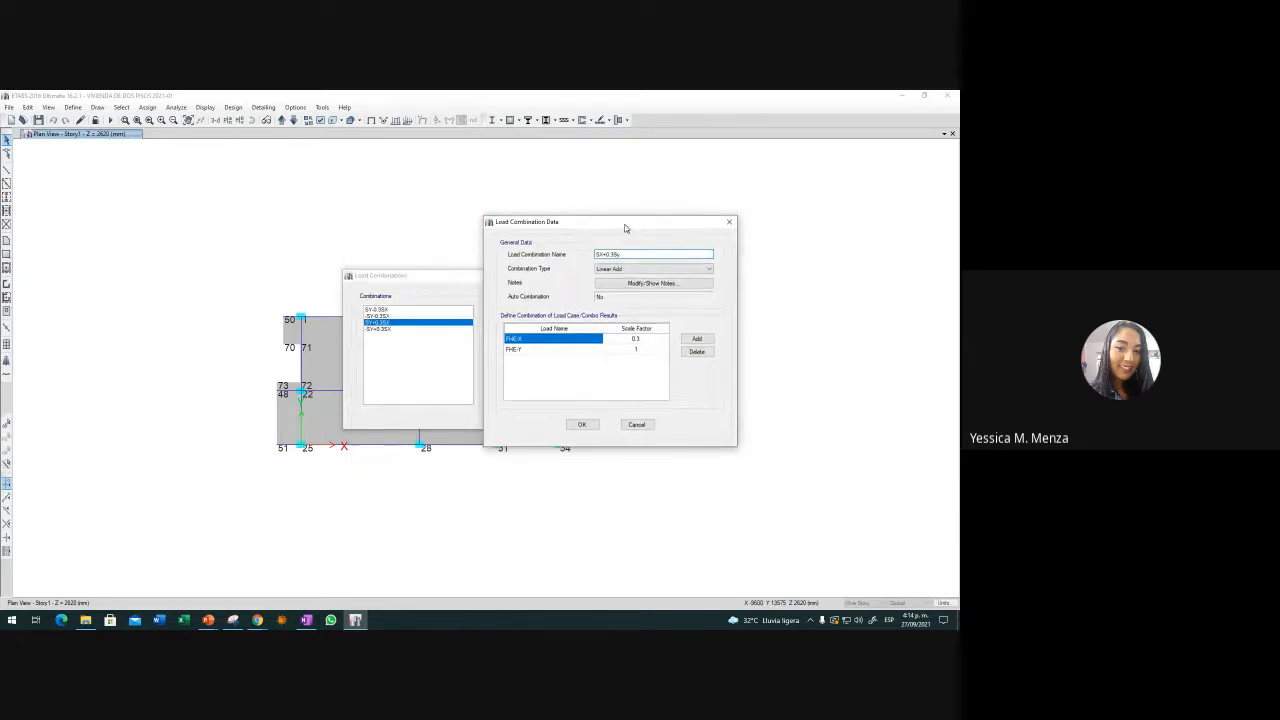
key(BackSpace)
double_click(641, 252)
Set the SX+0.3SY scale factors to 1 for FHE-X and 0.3 for FHE-Y, and accept the combination
click(636, 338)
click(632, 349)
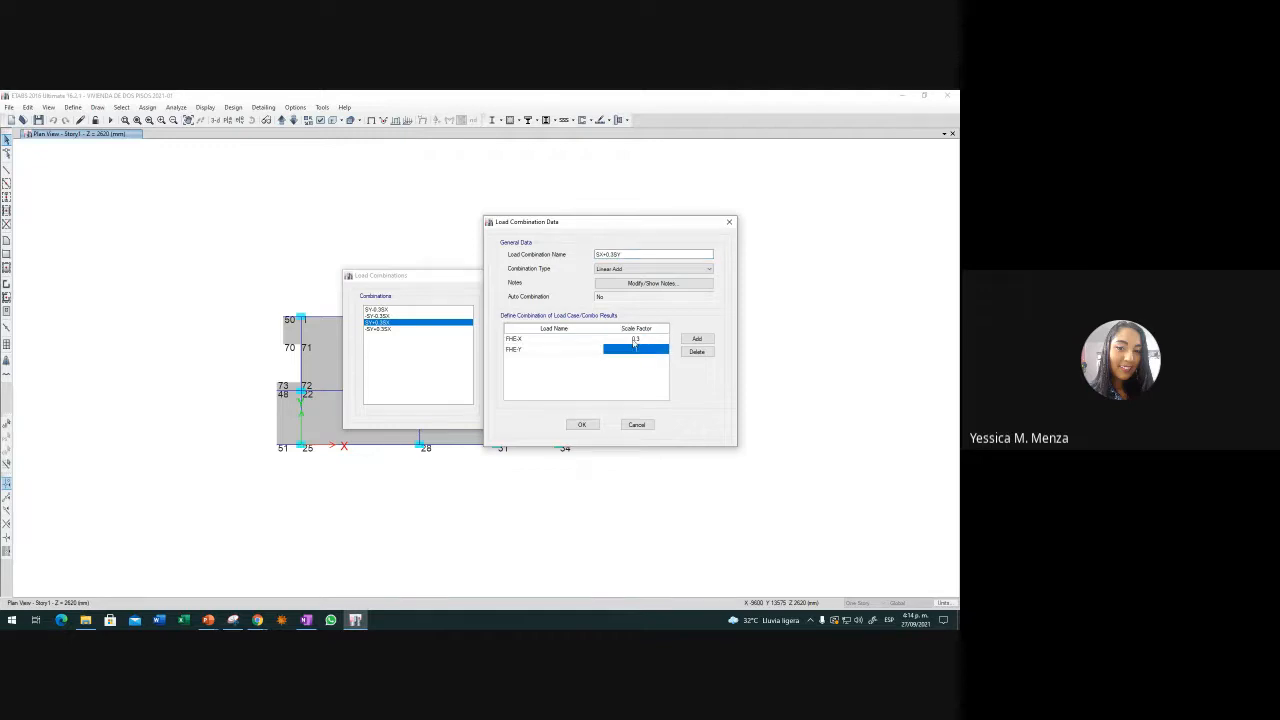
double_click(636, 340)
click(637, 350)
click(638, 349)
click(638, 350)
click(639, 351)
click(639, 351)
click(639, 351)
click(641, 351)
click(644, 350)
text(0.3)
click(648, 342)
click(637, 349)
drag(634, 253, 539, 246)
click(581, 424)
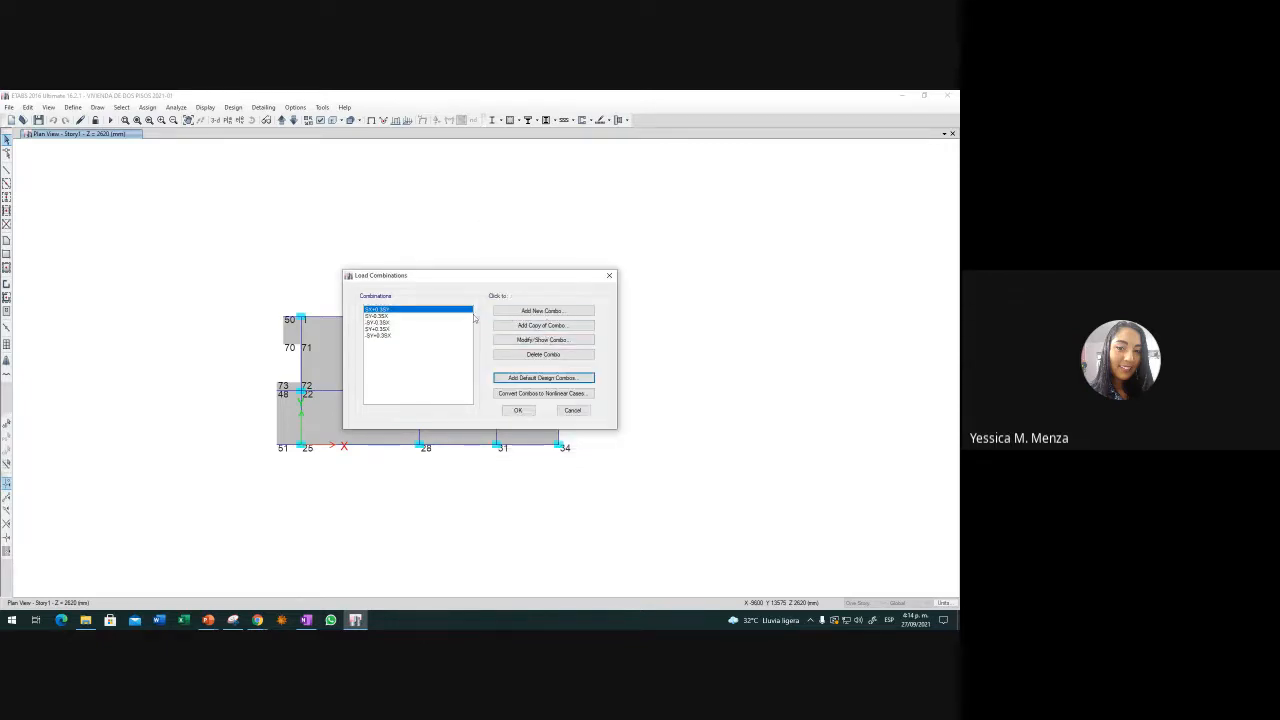
Copy the SX+0.3SY combination as SX-0.3SY, set the FHE-Y scale factor to -0.3, and accept it
click(541, 325)
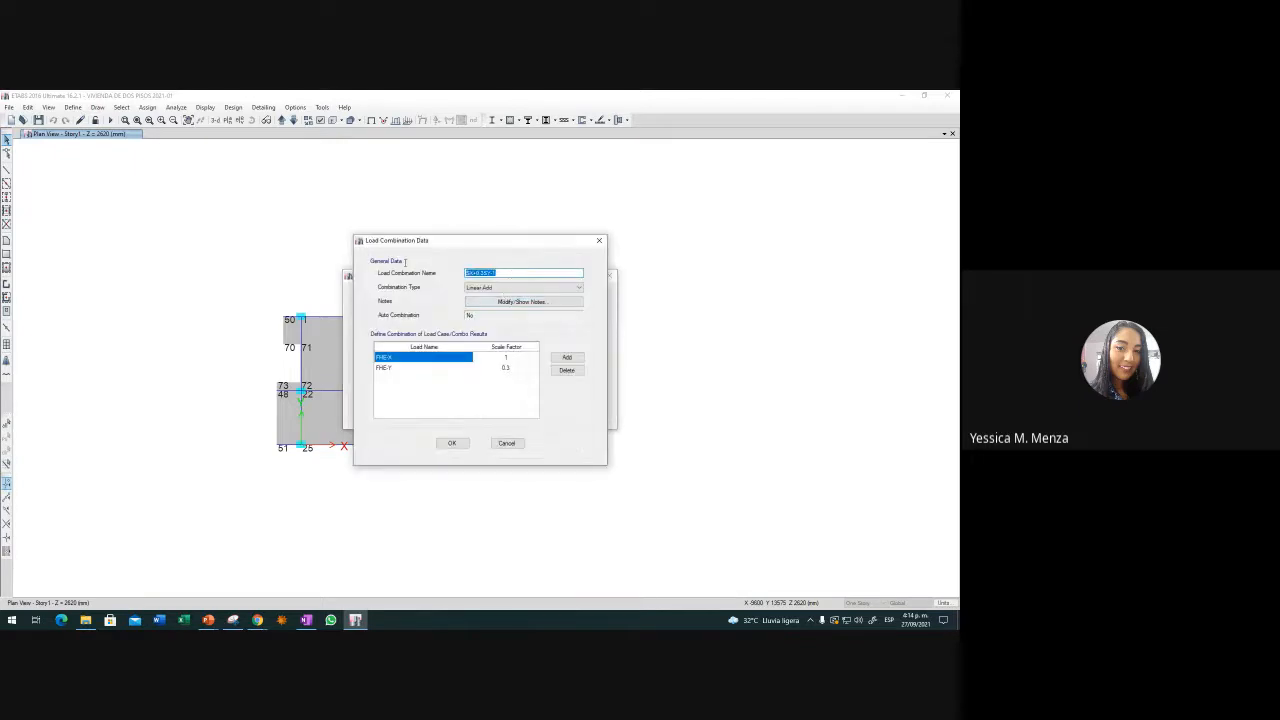
key(ctrl+v)
click(504, 367)
click(504, 367)
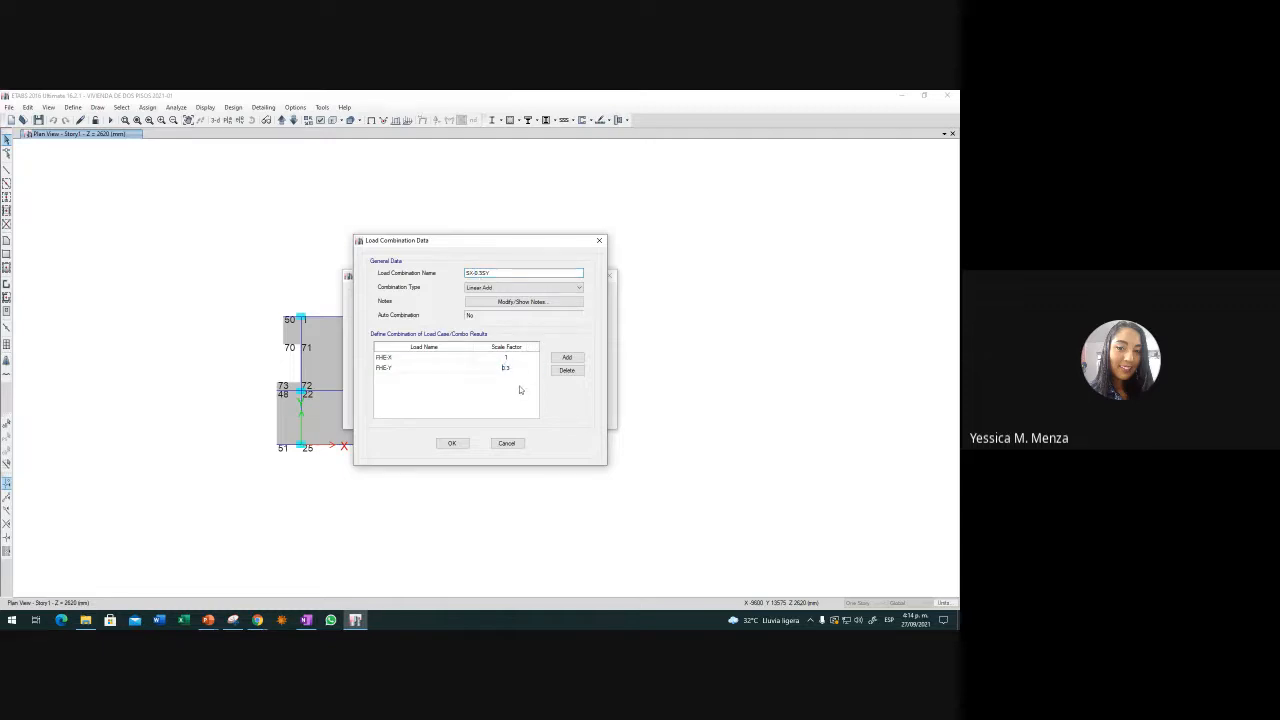
click(506, 367)
click(452, 443)
Copy the SX-0.3SY combination as -SX+0.3SY with scale factors of -1 for FHE-X and 0.3 for FHE-Y, and accept it
click(537, 327)
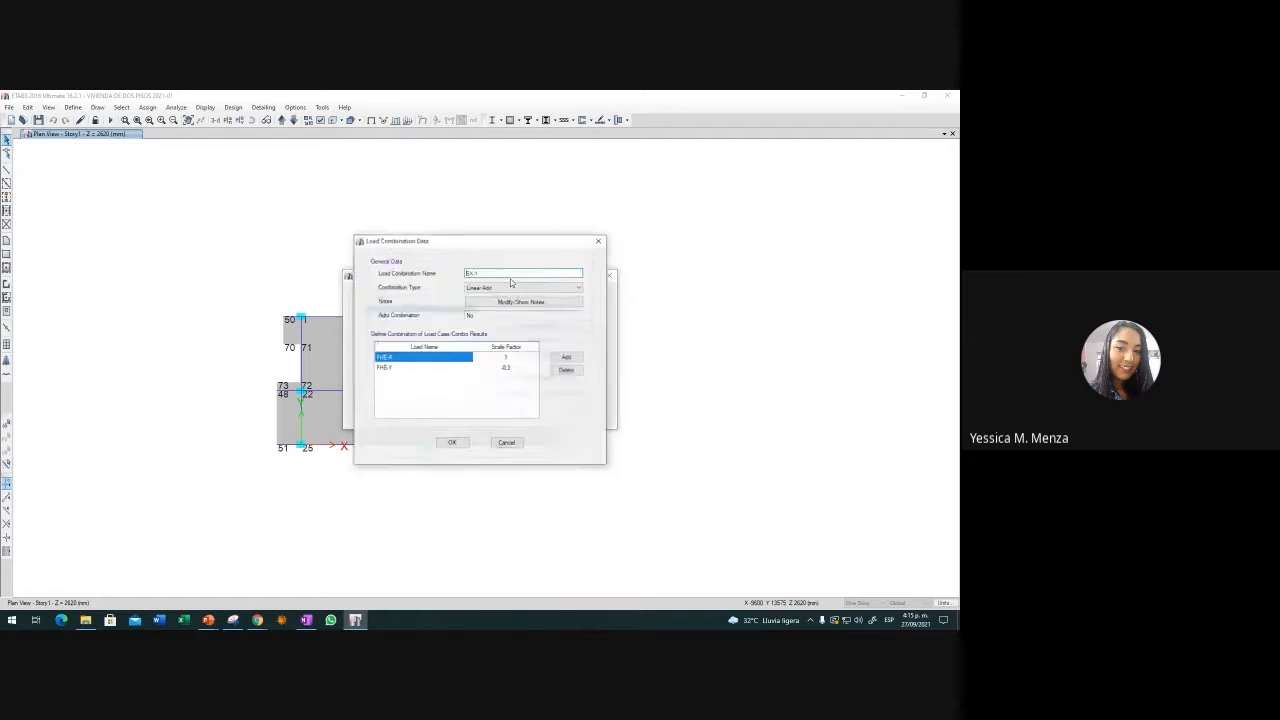
click(503, 368)
click(505, 369)
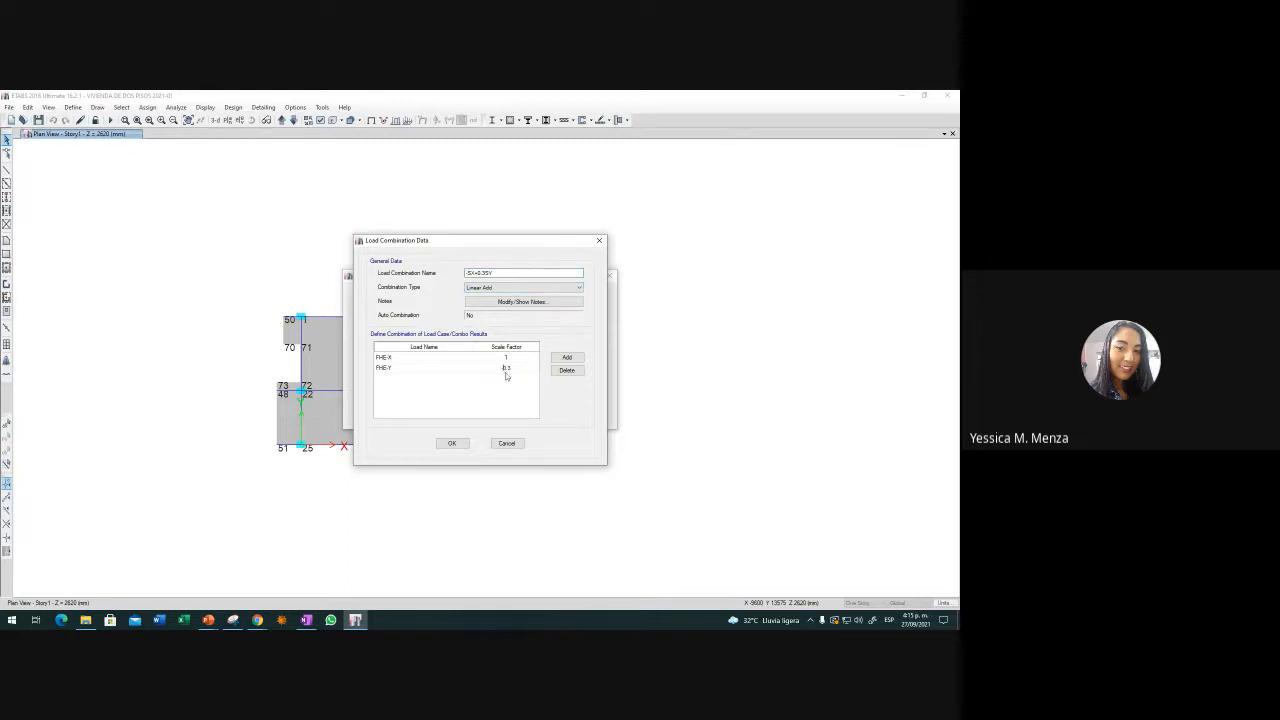
click(505, 357)
click(505, 357)
text(-)
click(509, 368)
drag(501, 273, 431, 274)
click(452, 443)
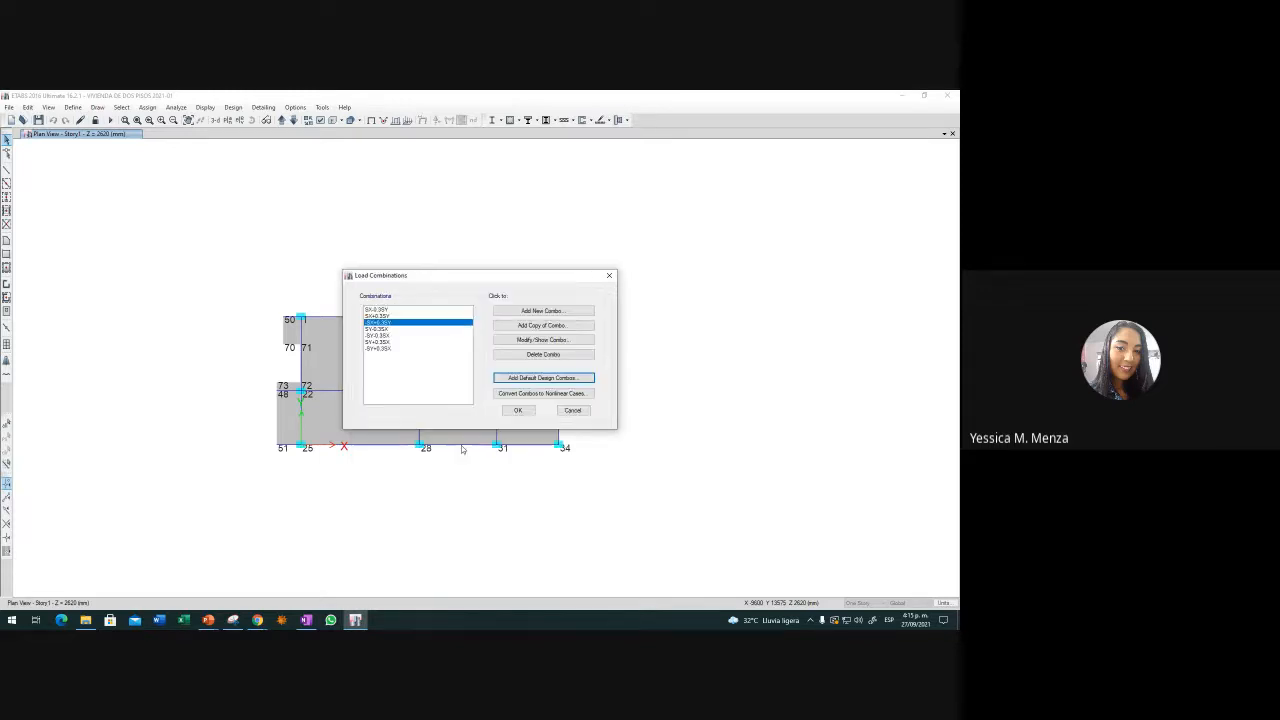
Copy the -SX+0.3SY combination as -SX-0.3SY, set the FHE-Y scale factor to -0.3, and accept it
click(544, 327)
drag(504, 274, 414, 273)
key(ctrl+v)
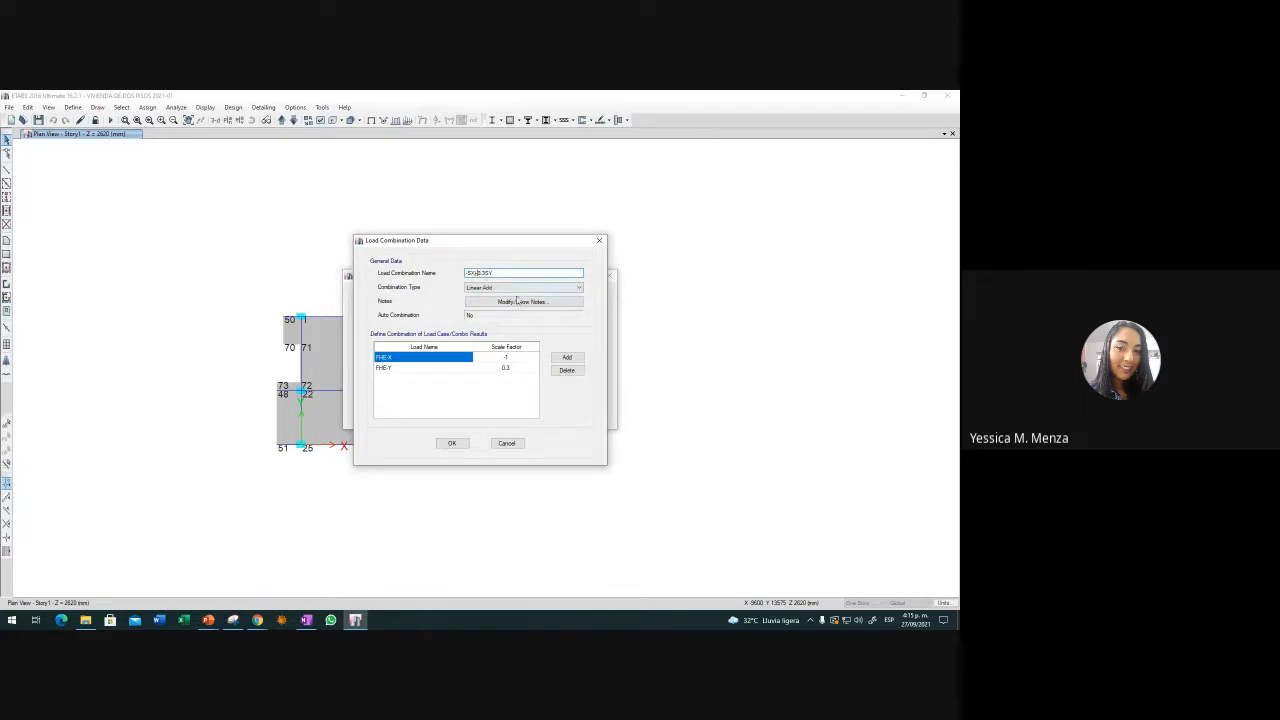
click(502, 367)
click(501, 367)
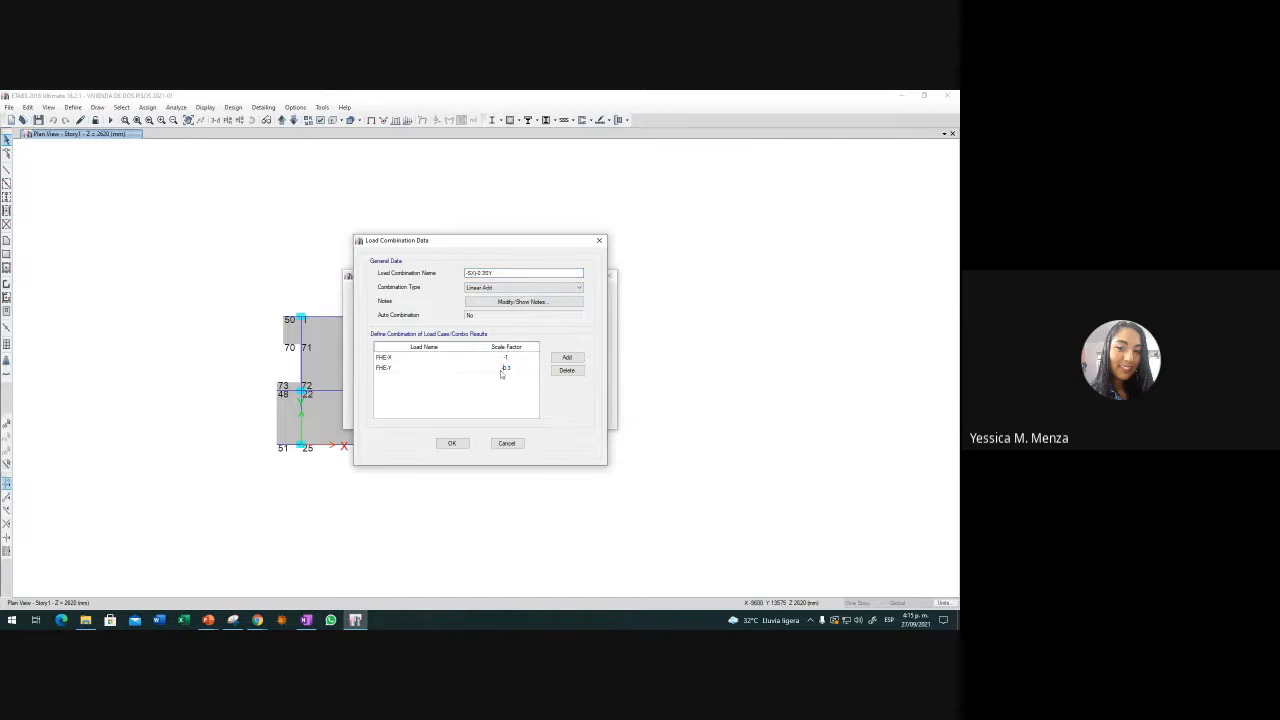
click(515, 360)
click(515, 369)
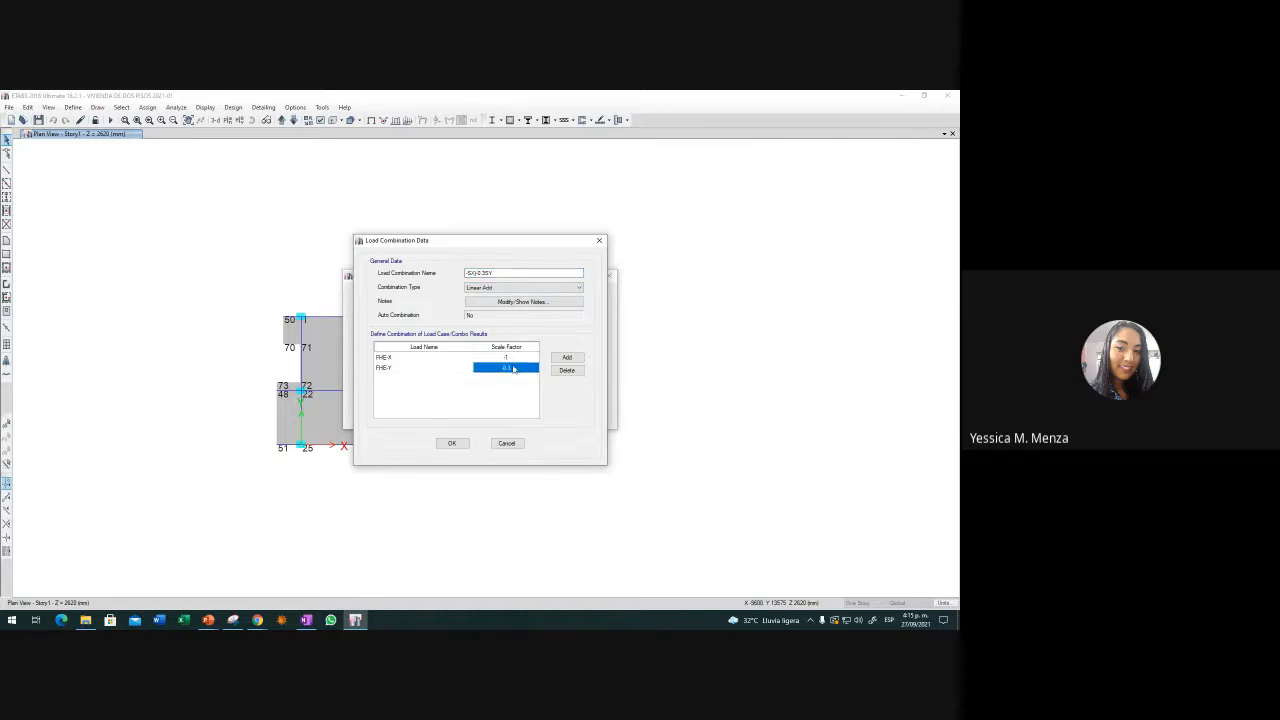
click(452, 443)
Review the load cases and scale factors of the -SX-0.3SY combination
drag(397, 312, 394, 349)
click(390, 316)
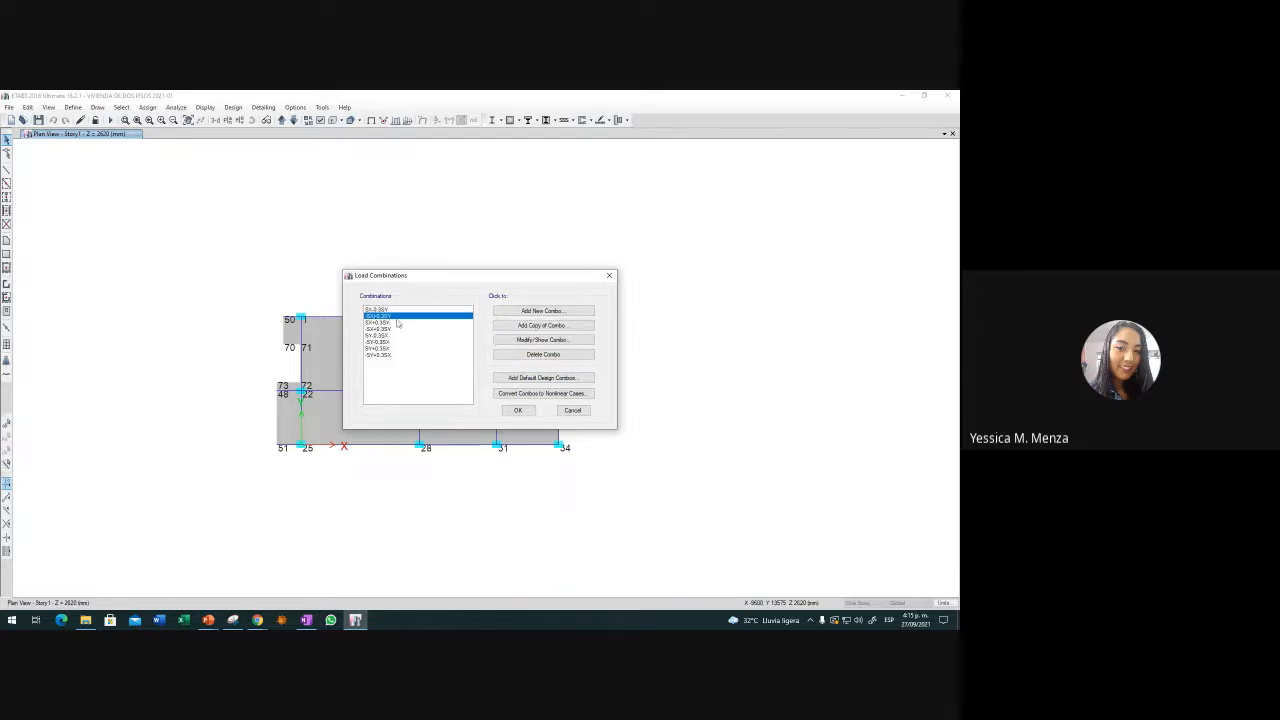
click(525, 342)
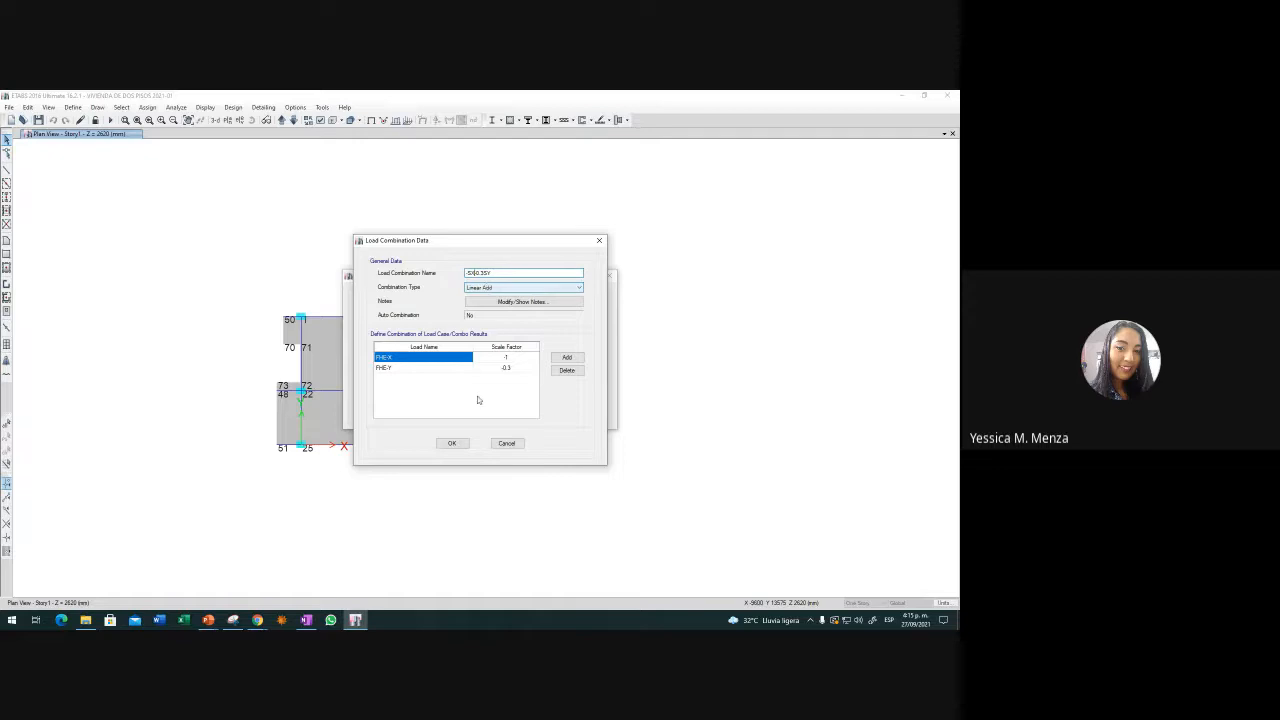
click(452, 443)
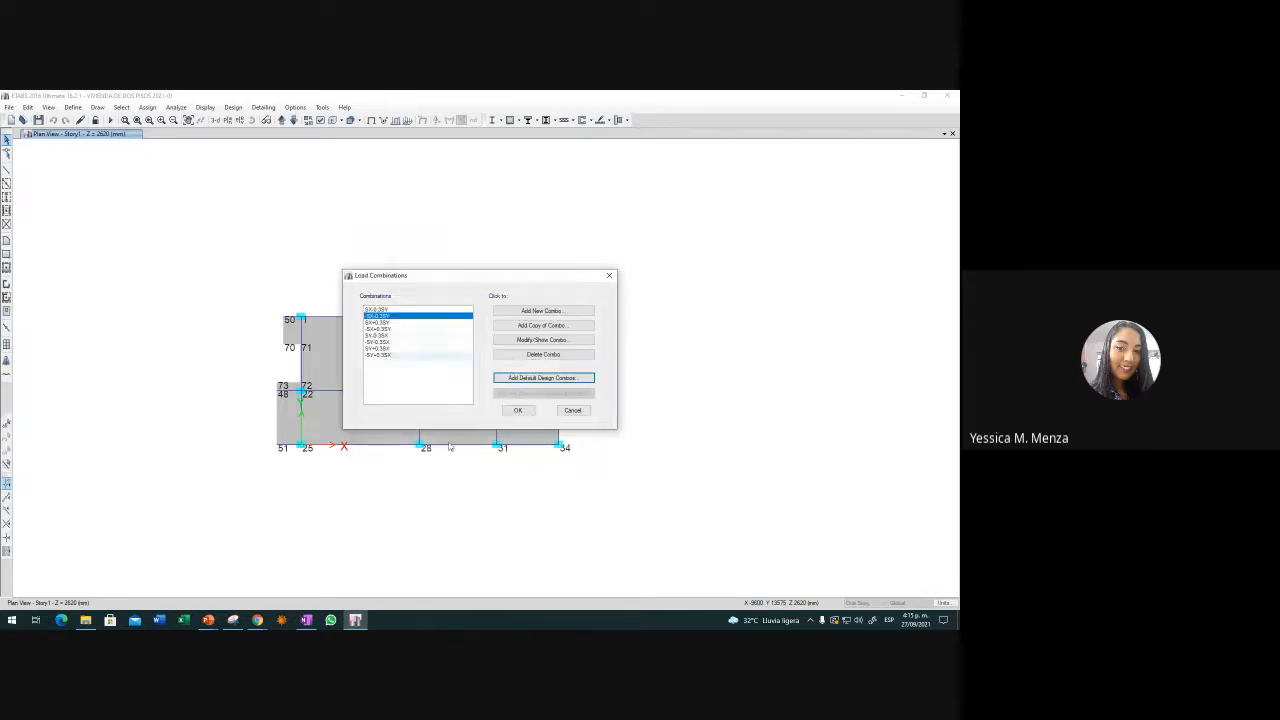
click(395, 322)
click(392, 331)
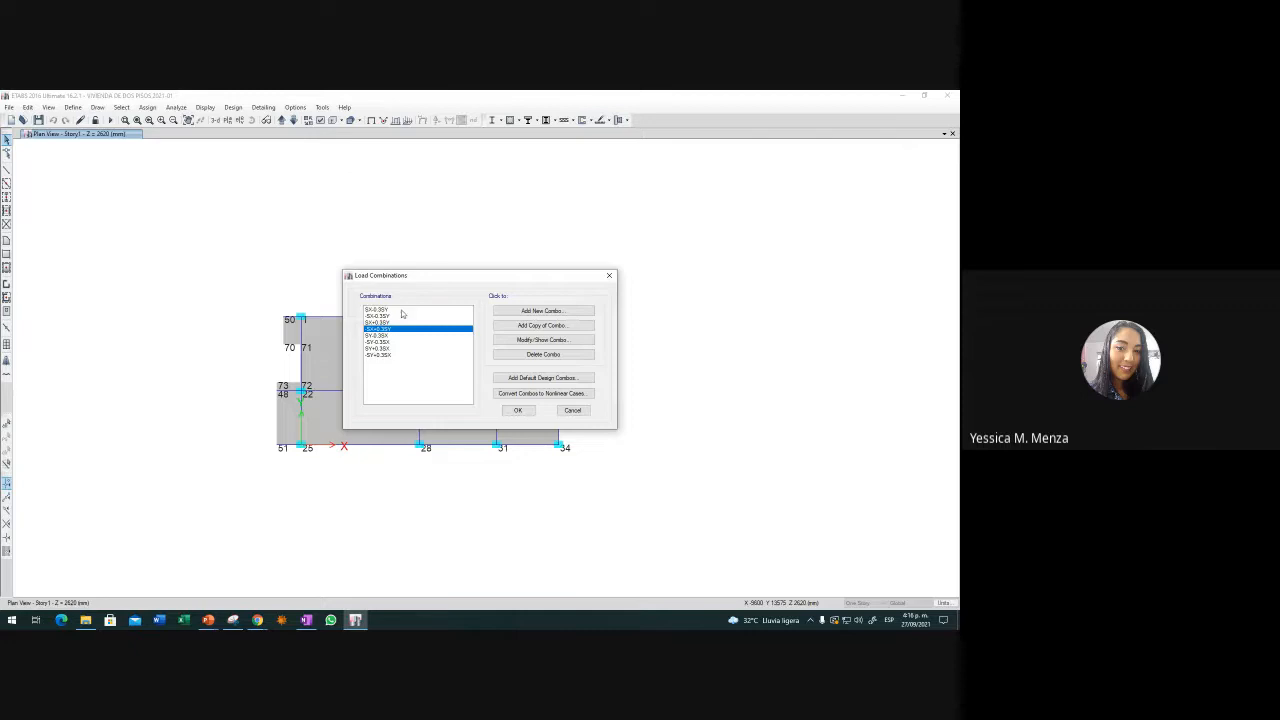
Look over the eight directional seismic combinations of SX and SY in the combinations list
drag(403, 311, 400, 360)
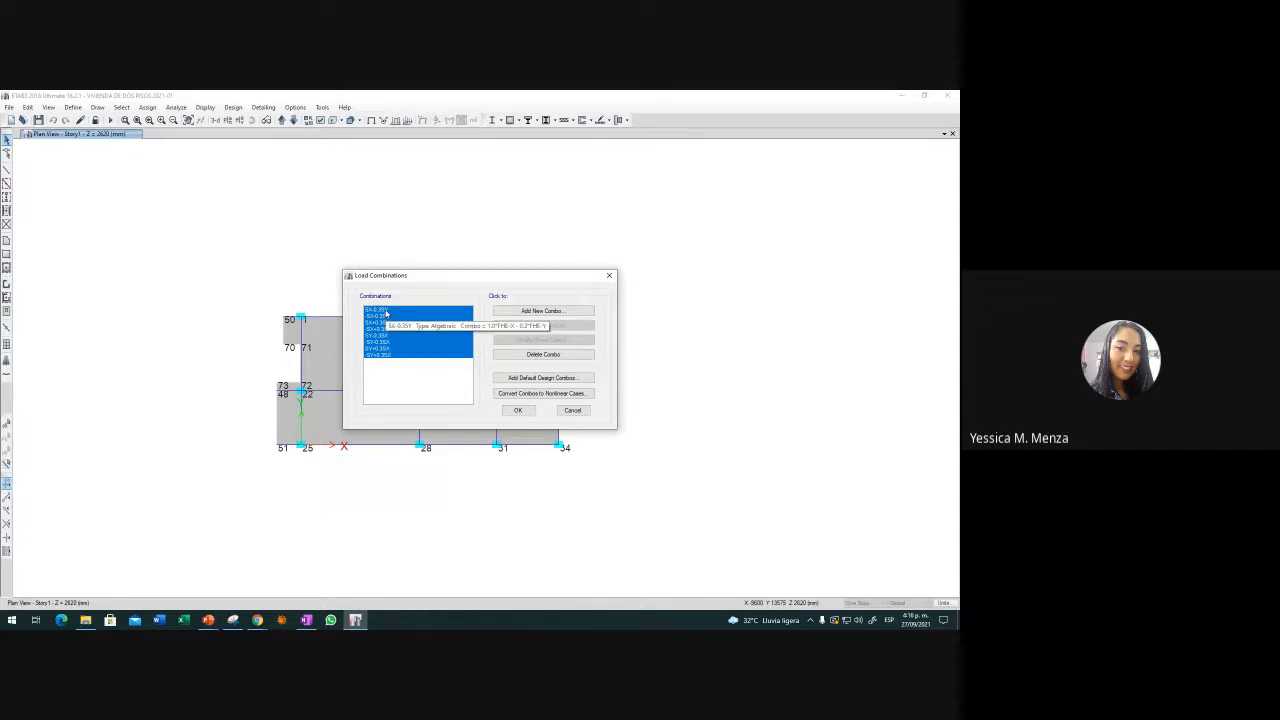
click(386, 311)
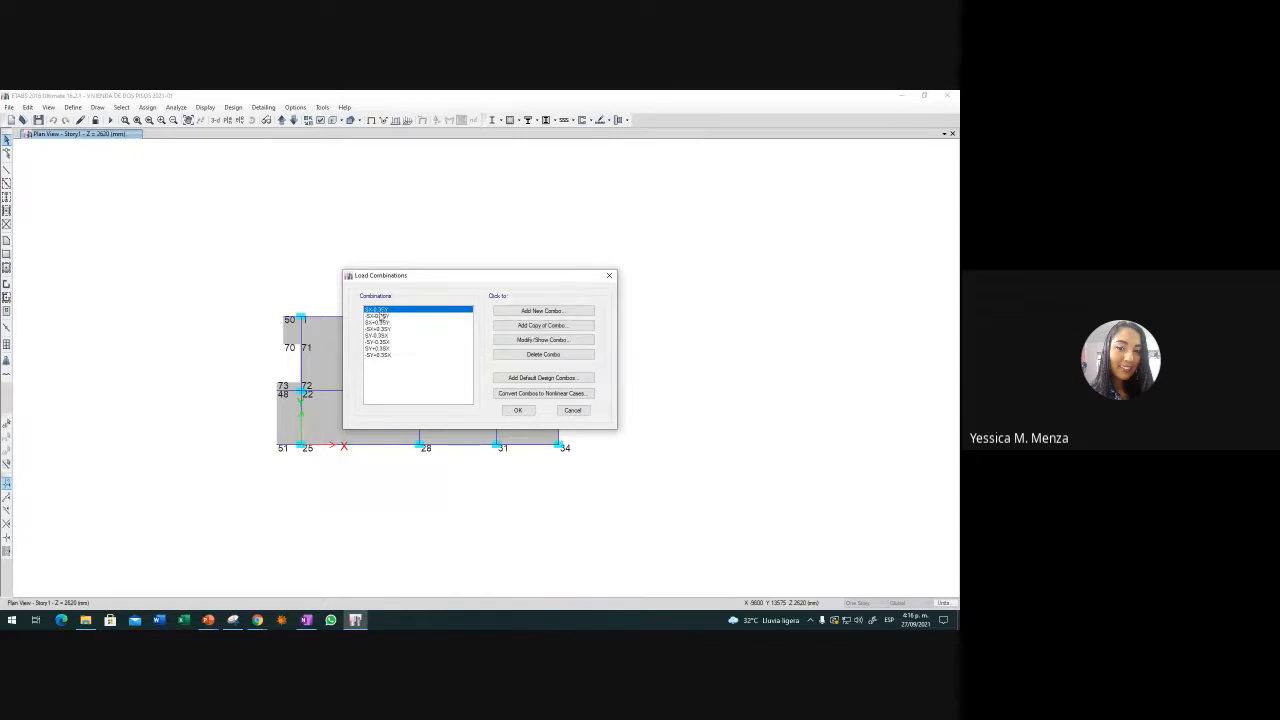
click(380, 335)
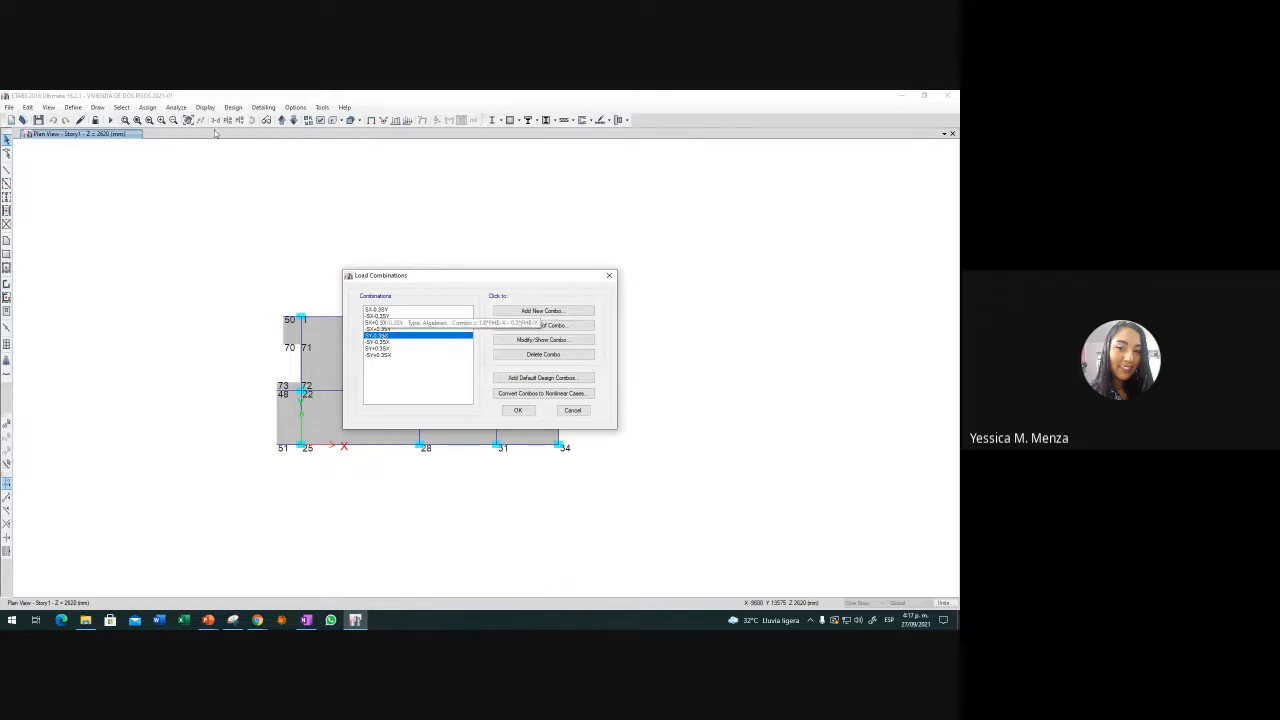
click(390, 311)
shift+click(385, 355)
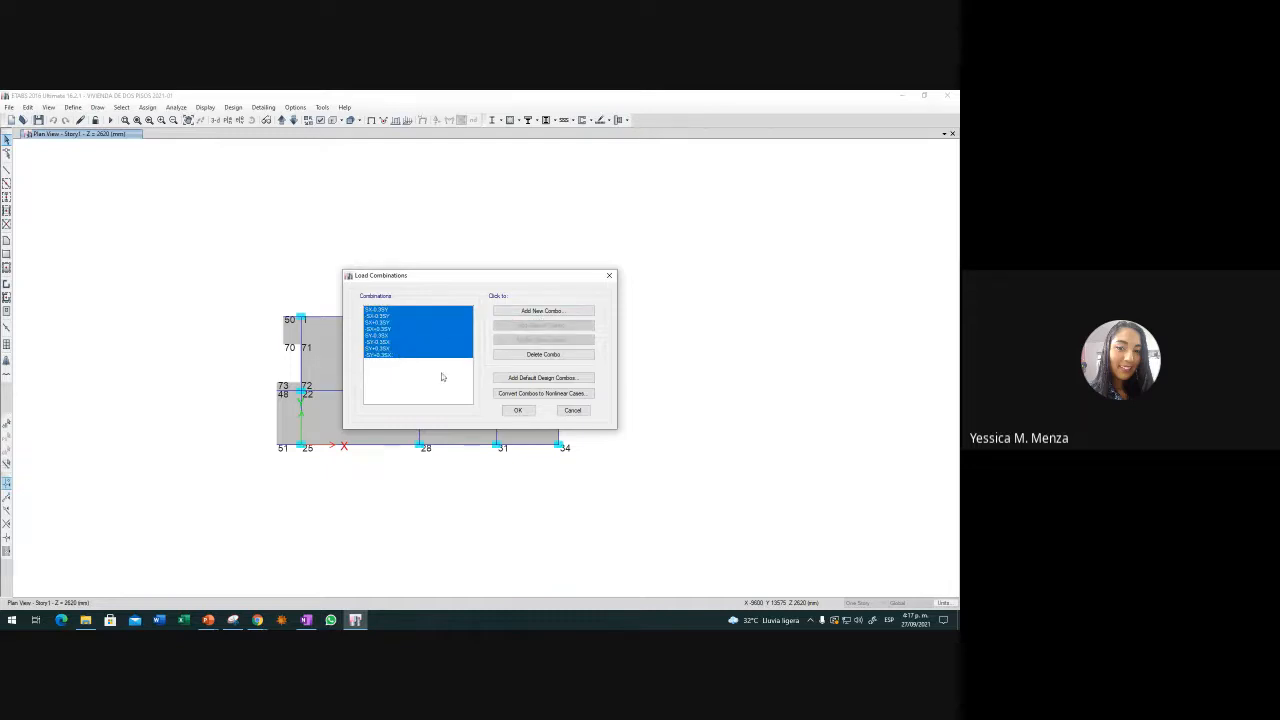
click(444, 376)
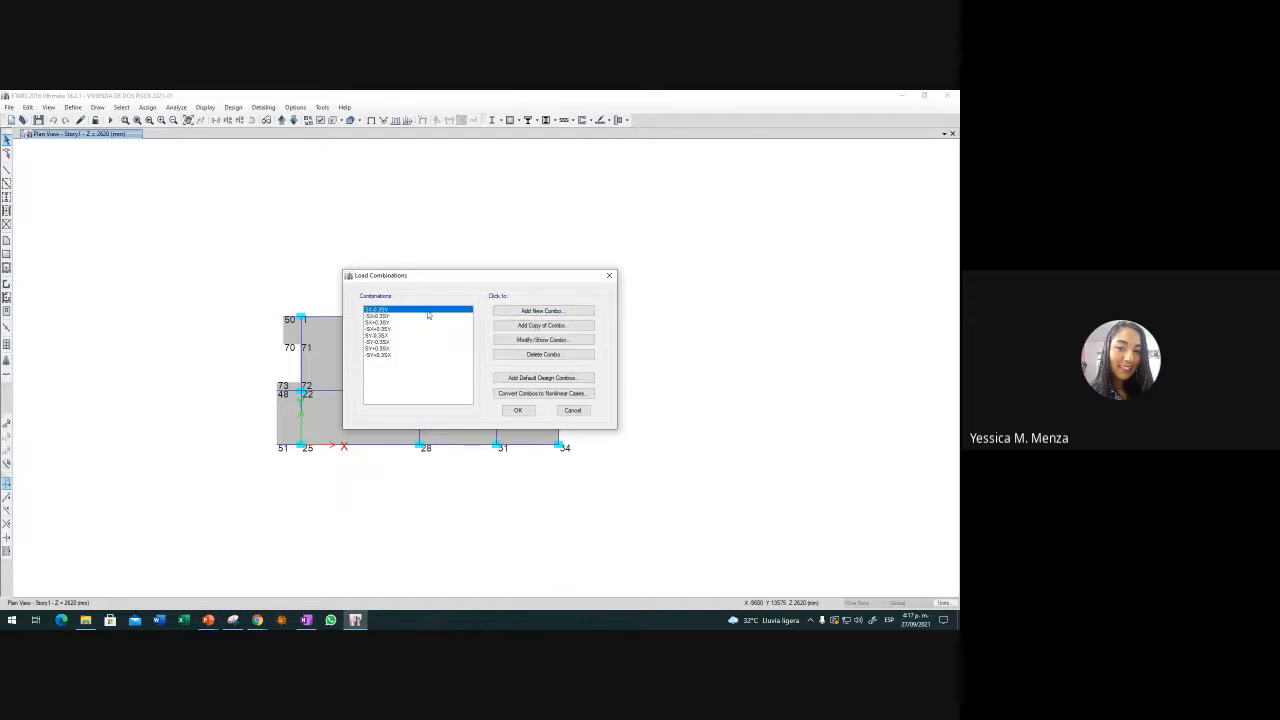
drag(428, 314, 421, 371)
click(545, 311)
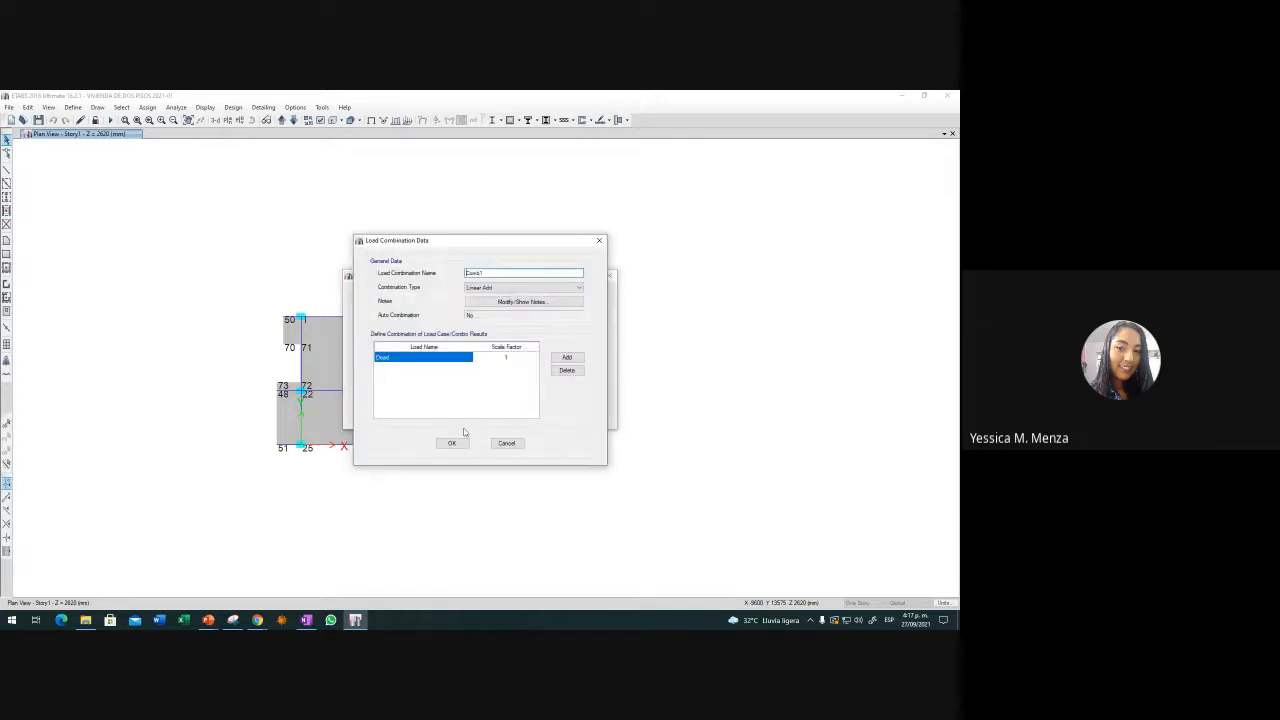
click(511, 447)
click(424, 368)
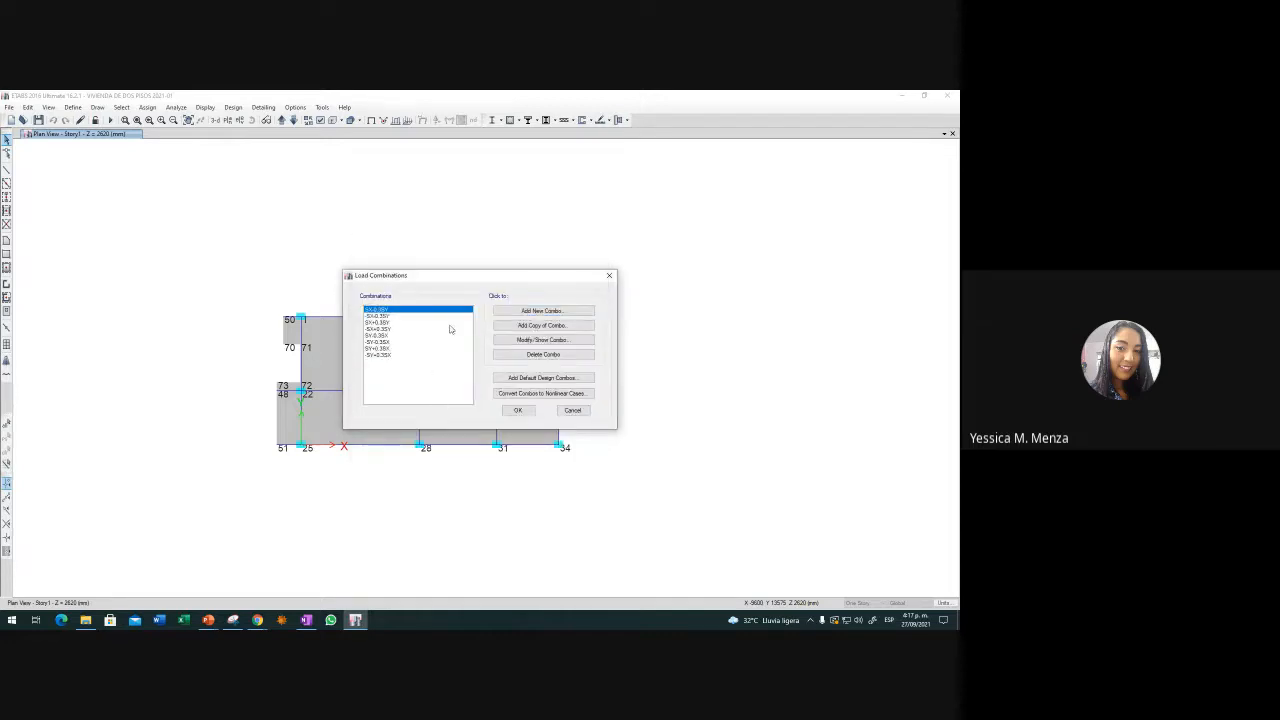
Create a new load combination named ENVOL. SISMO and set its combination type to Envelope
click(534, 311)
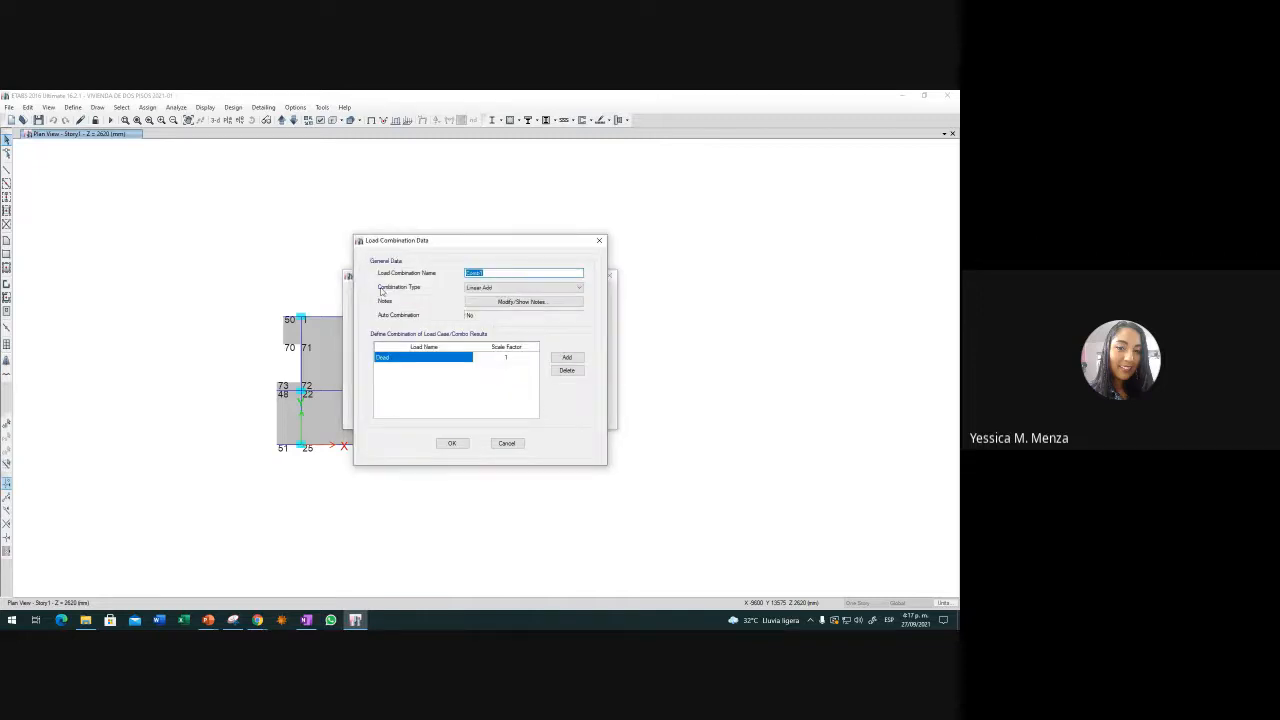
text(E)
text(SISMO)
click(481, 272)
text(L.)
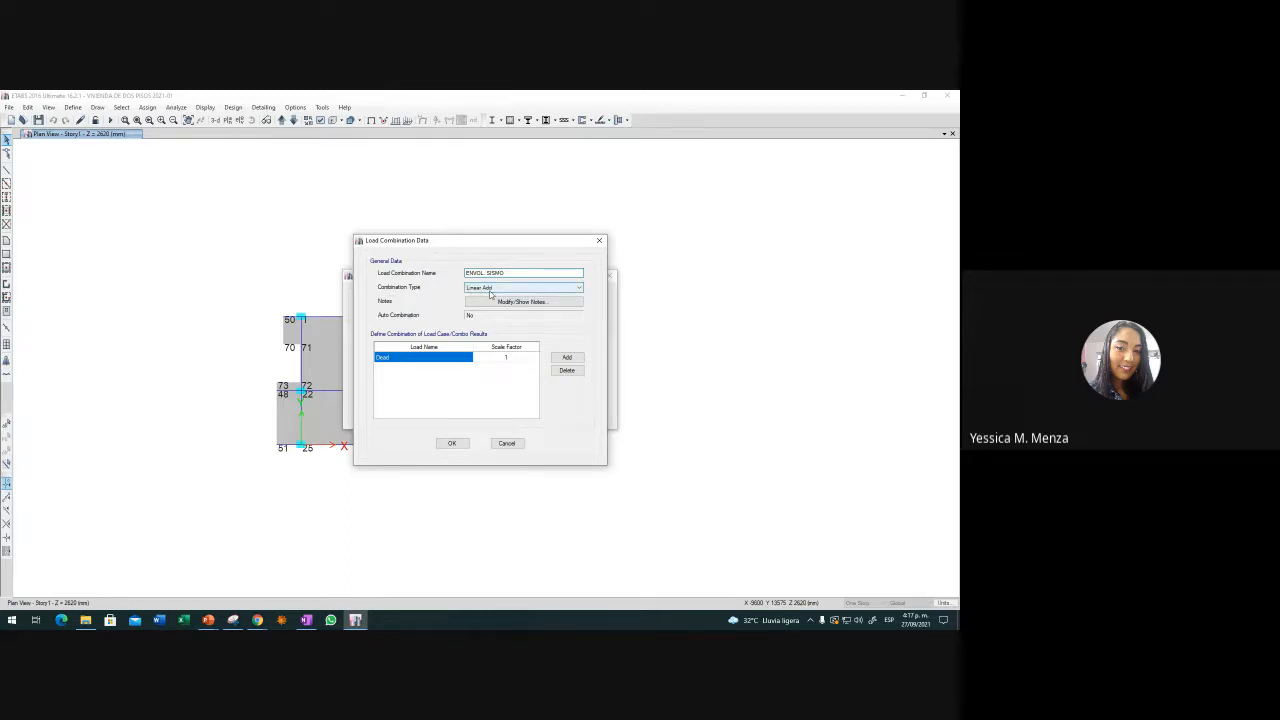
click(490, 288)
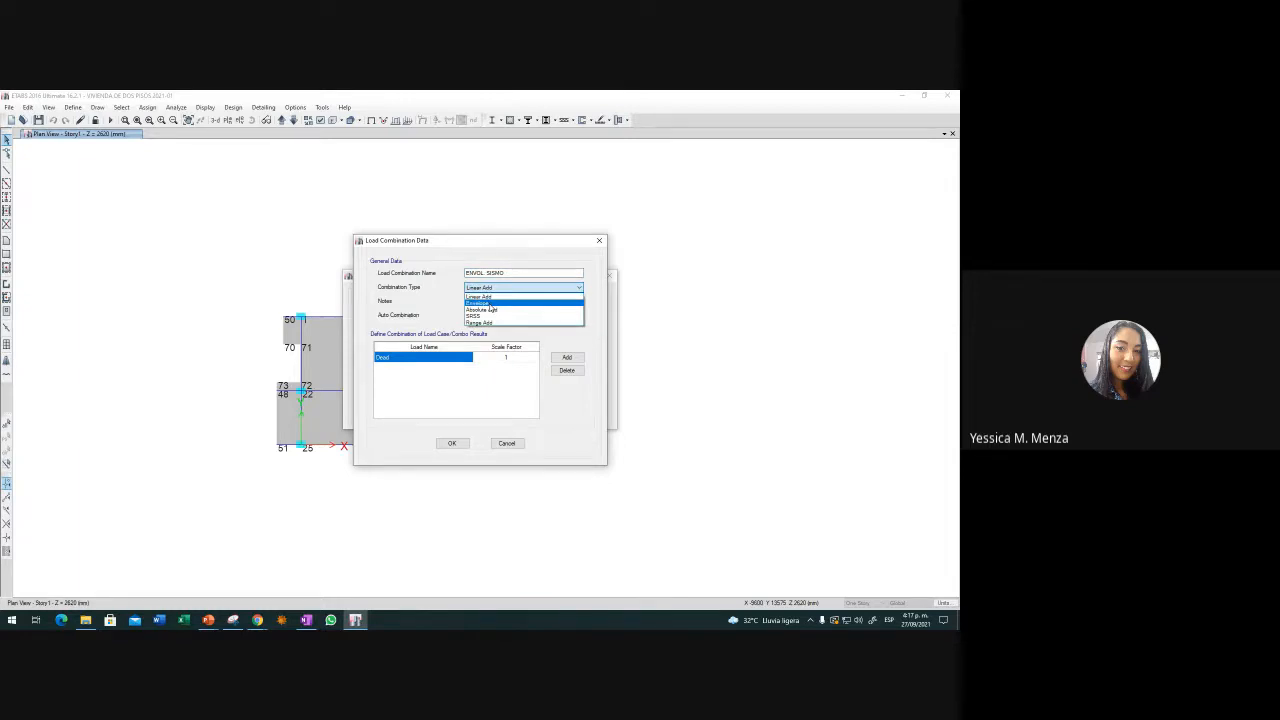
click(491, 304)
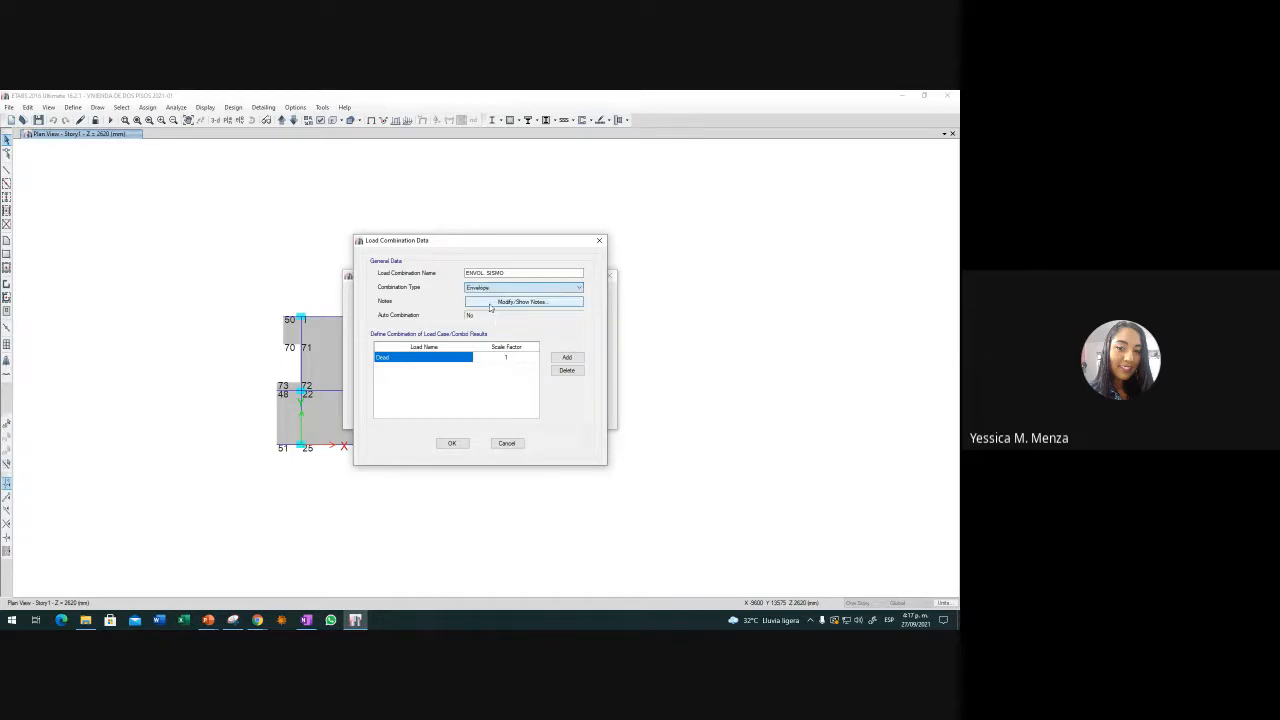
Include the SY-0.3SX and SY+0.3SX combinations in the ENVOL. SISMO envelope
click(449, 360)
click(449, 360)
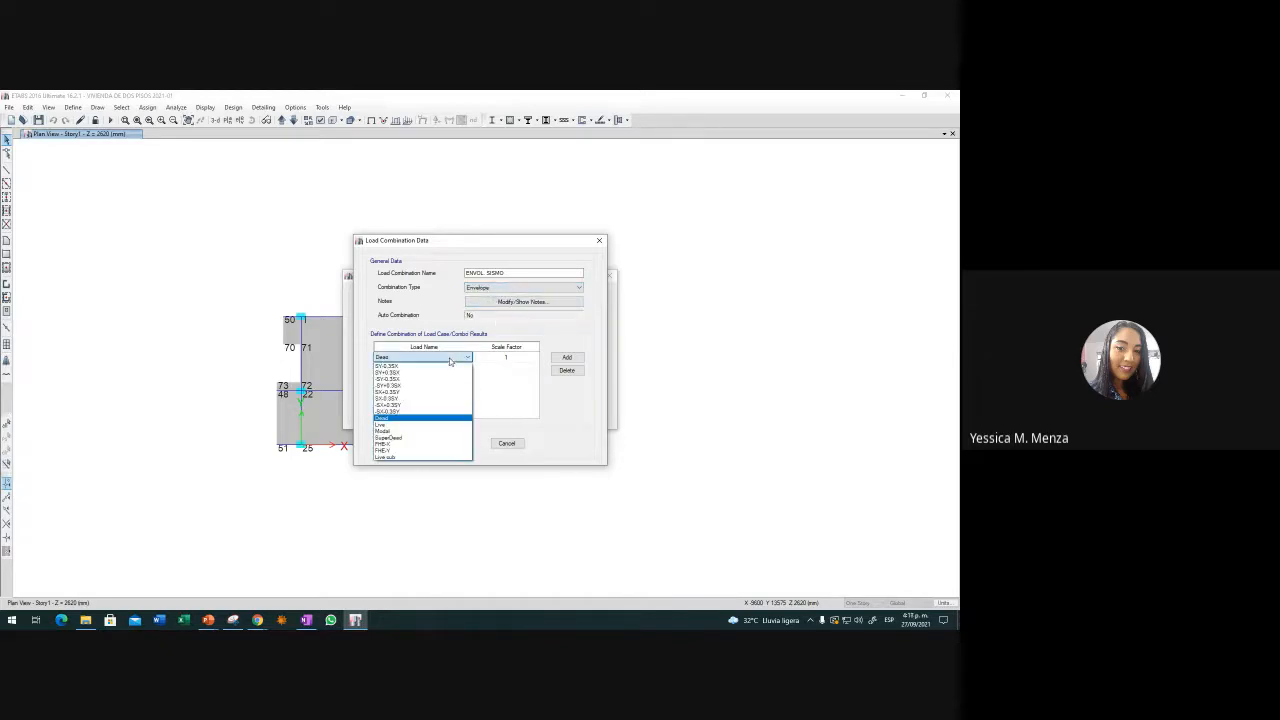
click(424, 370)
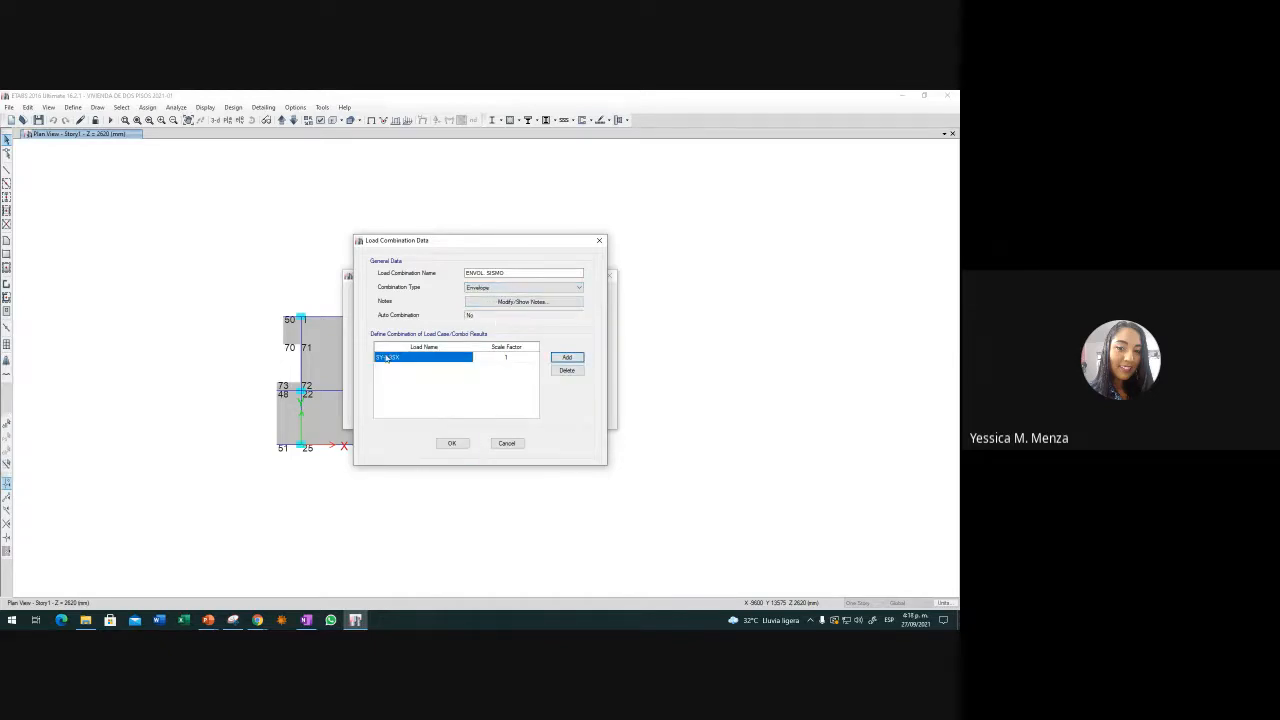
click(567, 357)
click(447, 370)
click(447, 370)
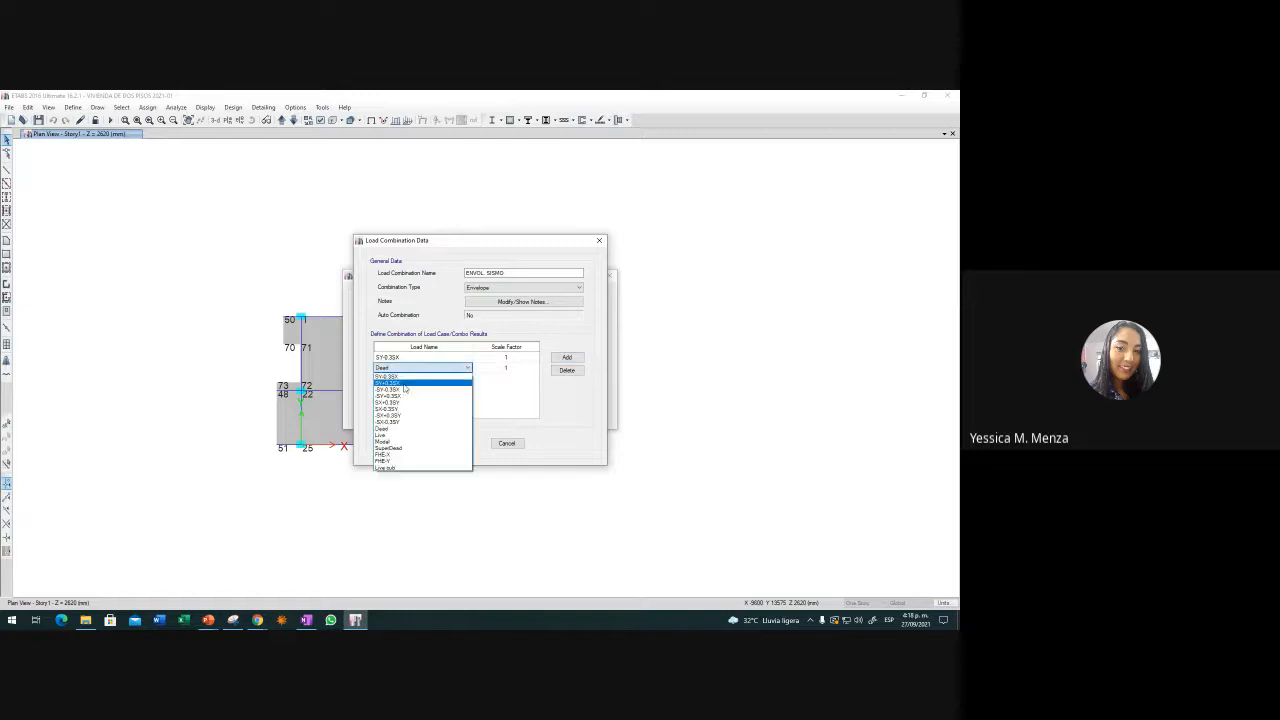
click(408, 383)
Include the -SY-0.3SX and -SY+0.3SX combinations in the ENVOL. SISMO envelope
click(567, 359)
click(456, 382)
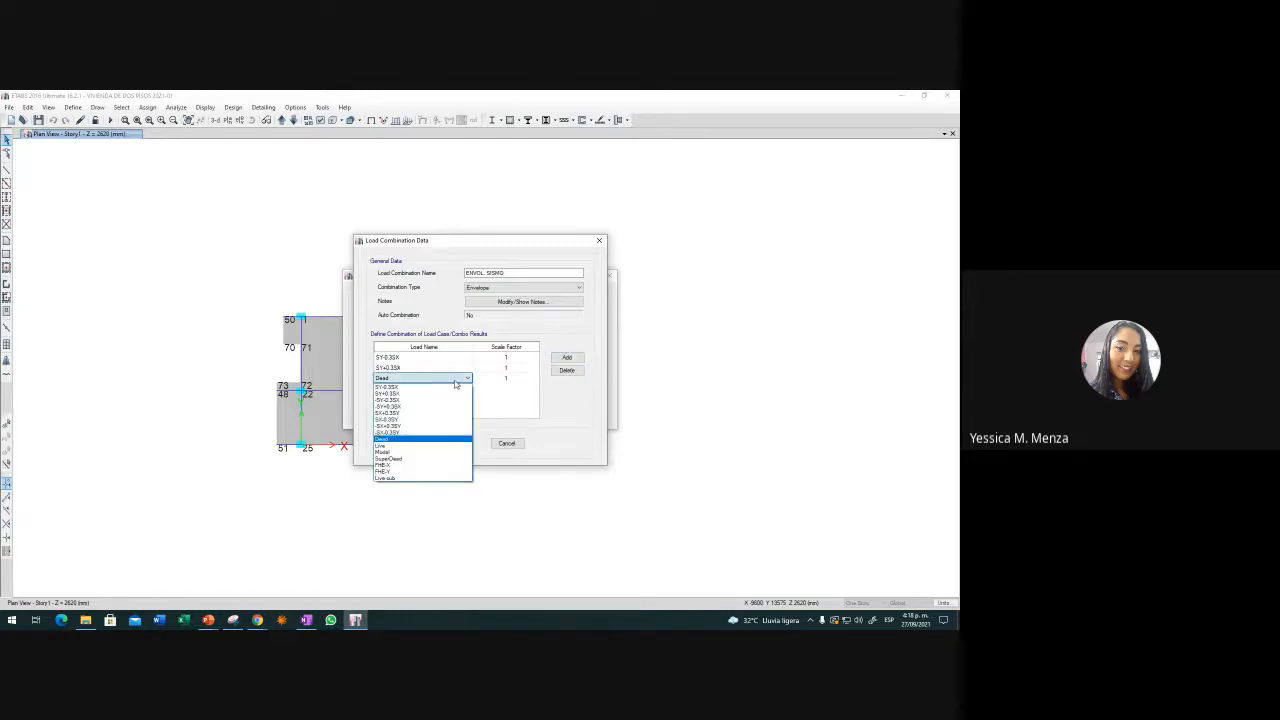
click(405, 400)
click(567, 357)
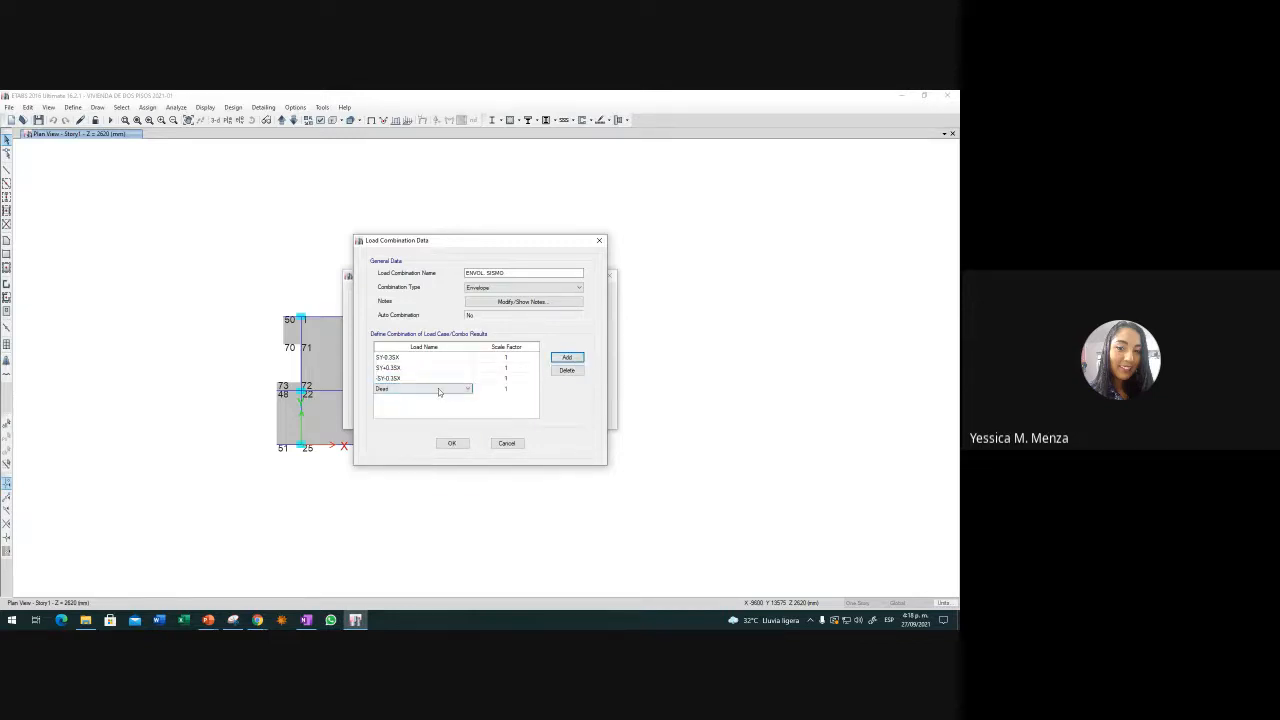
click(438, 388)
click(409, 420)
Include the SX+0.3SY and SX-0.3SY combinations in the ENVOL. SISMO envelope
click(567, 357)
click(430, 401)
click(430, 401)
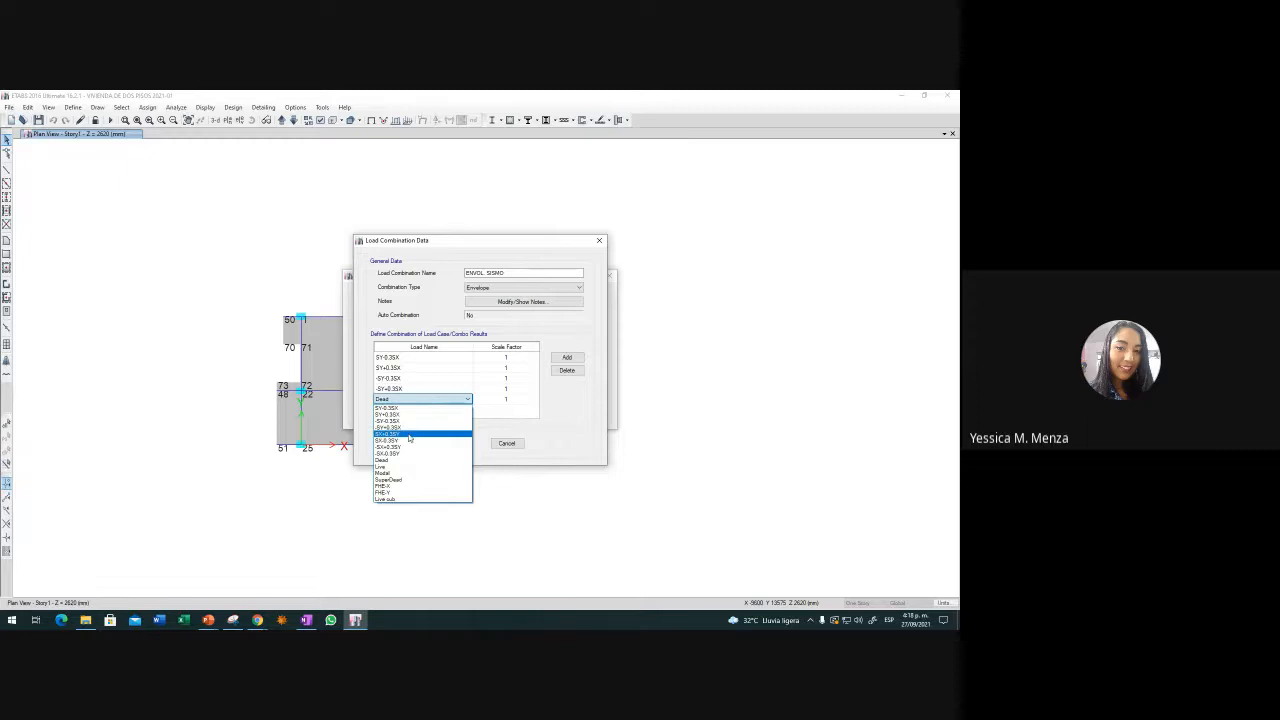
click(410, 436)
click(567, 357)
click(410, 410)
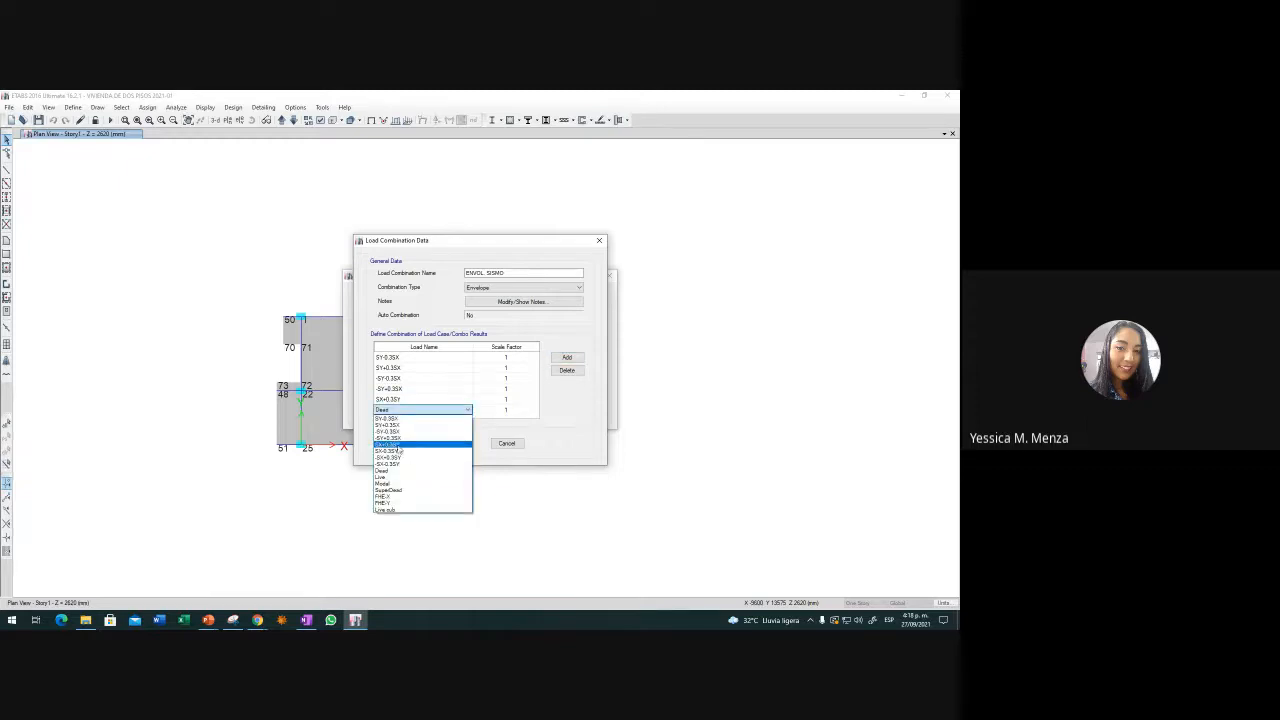
click(395, 451)
Include the -SX+0.3SY and -SX-0.3SY combinations in the ENVOL. SISMO envelope and accept it
click(567, 357)
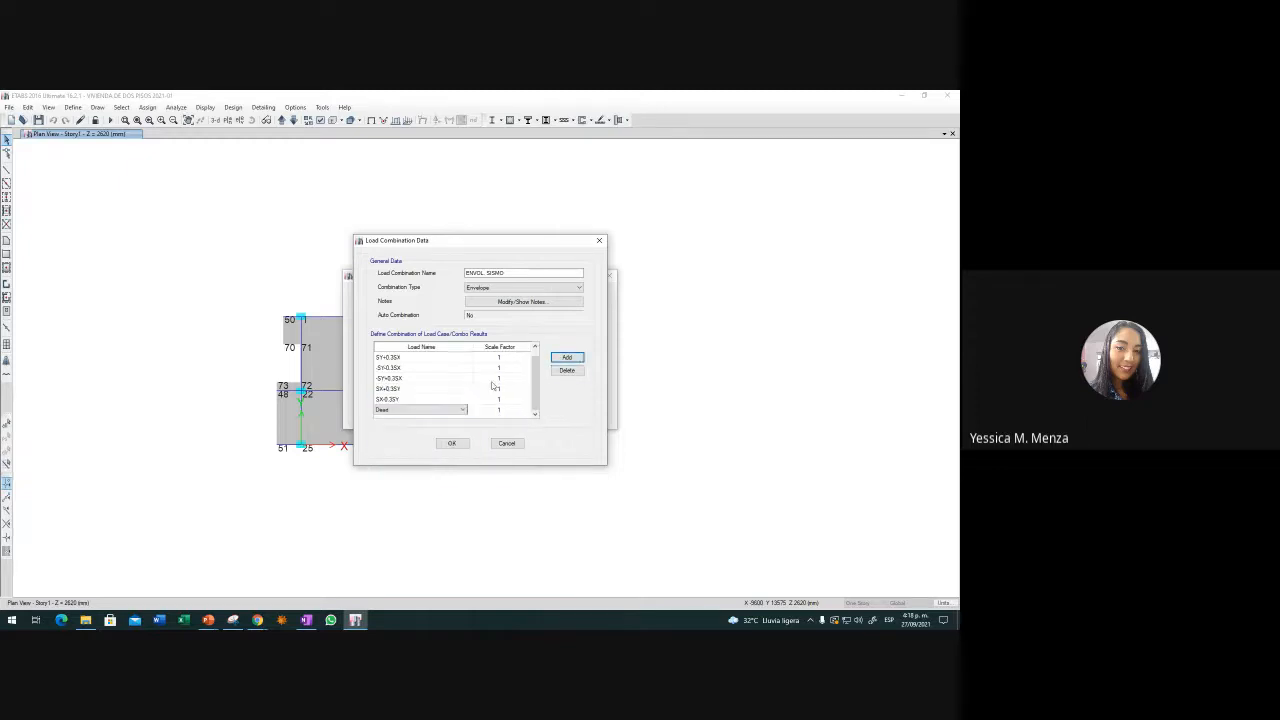
click(418, 410)
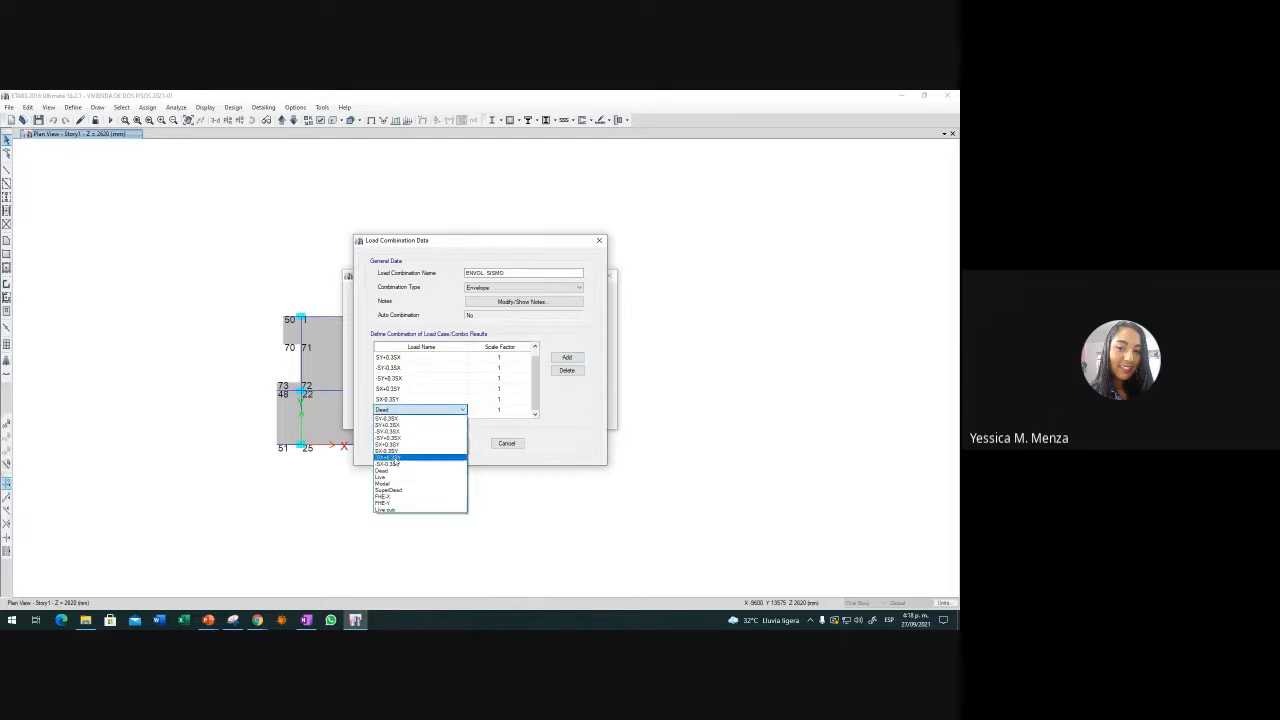
click(400, 457)
click(567, 358)
click(445, 411)
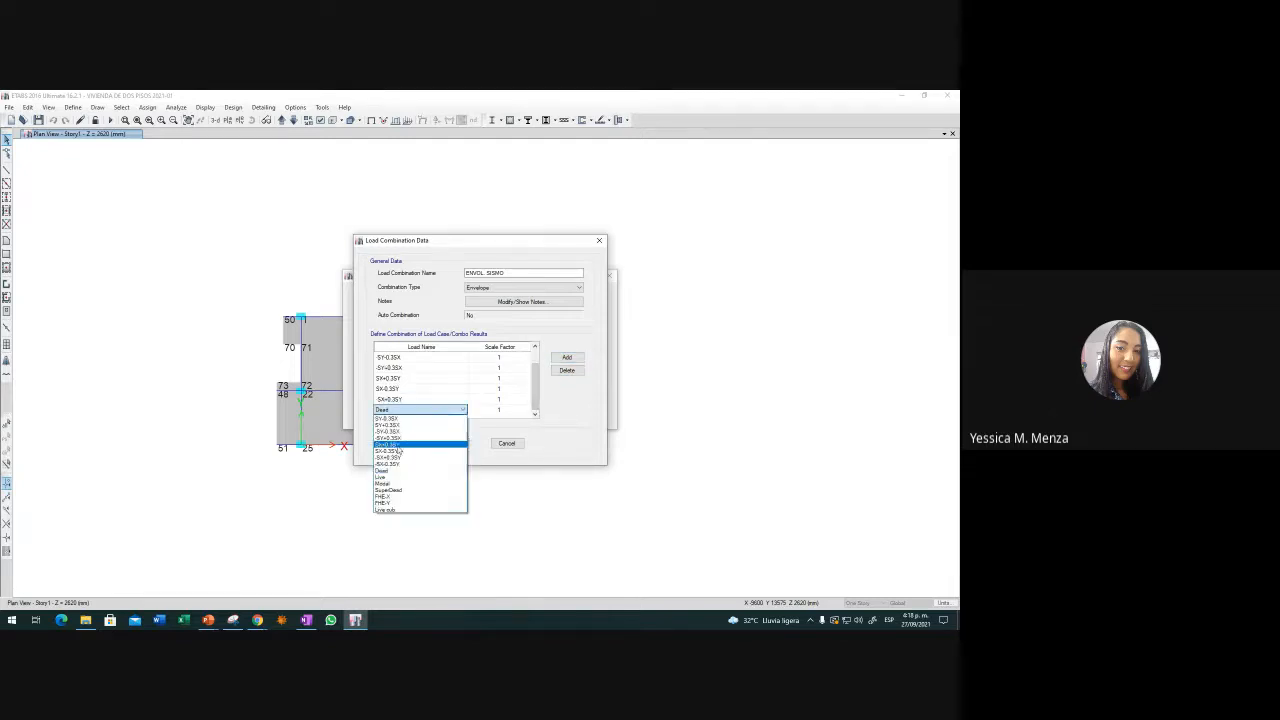
click(444, 468)
click(444, 402)
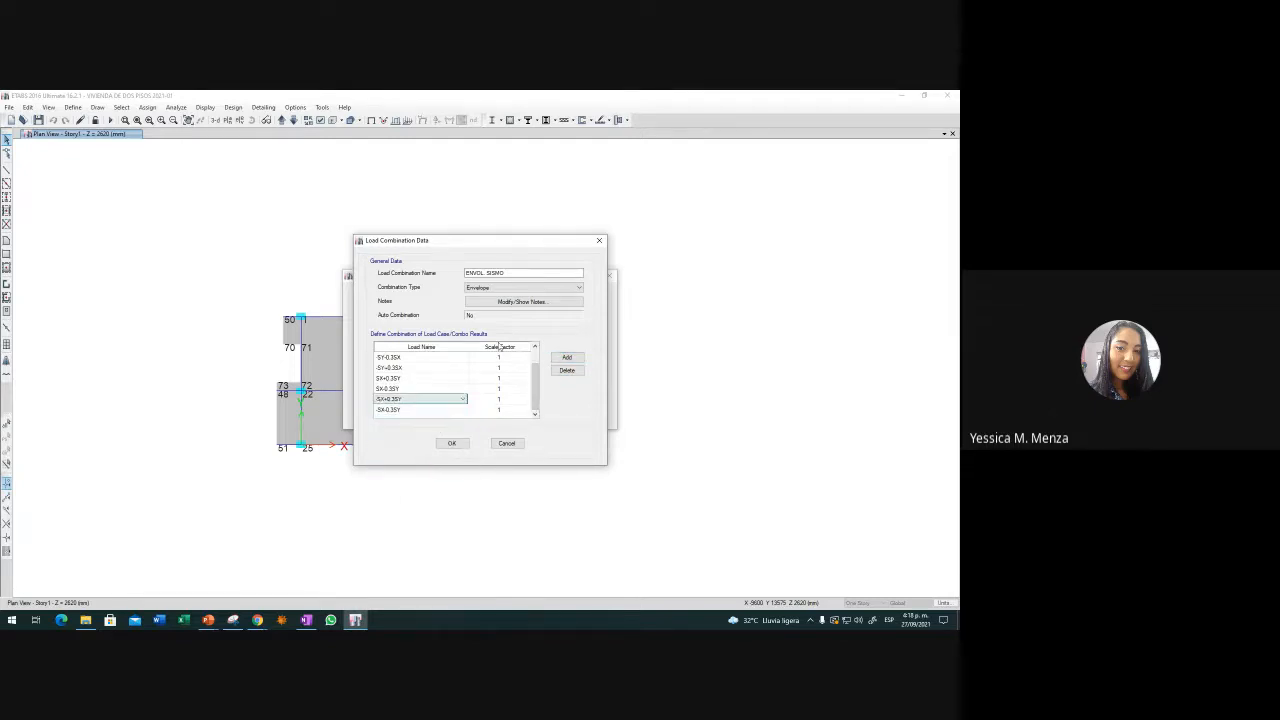
click(452, 444)
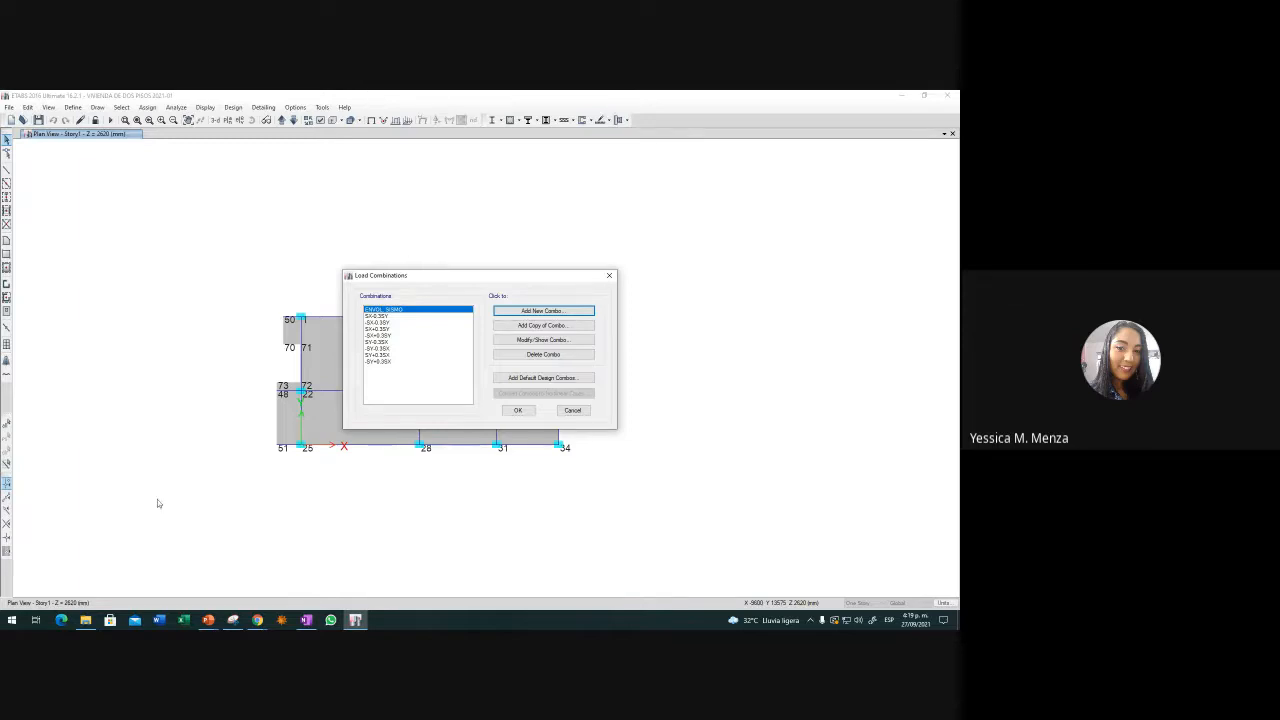
Create a new load combination for design and name it Diseñ
click(387, 362)
click(385, 309)
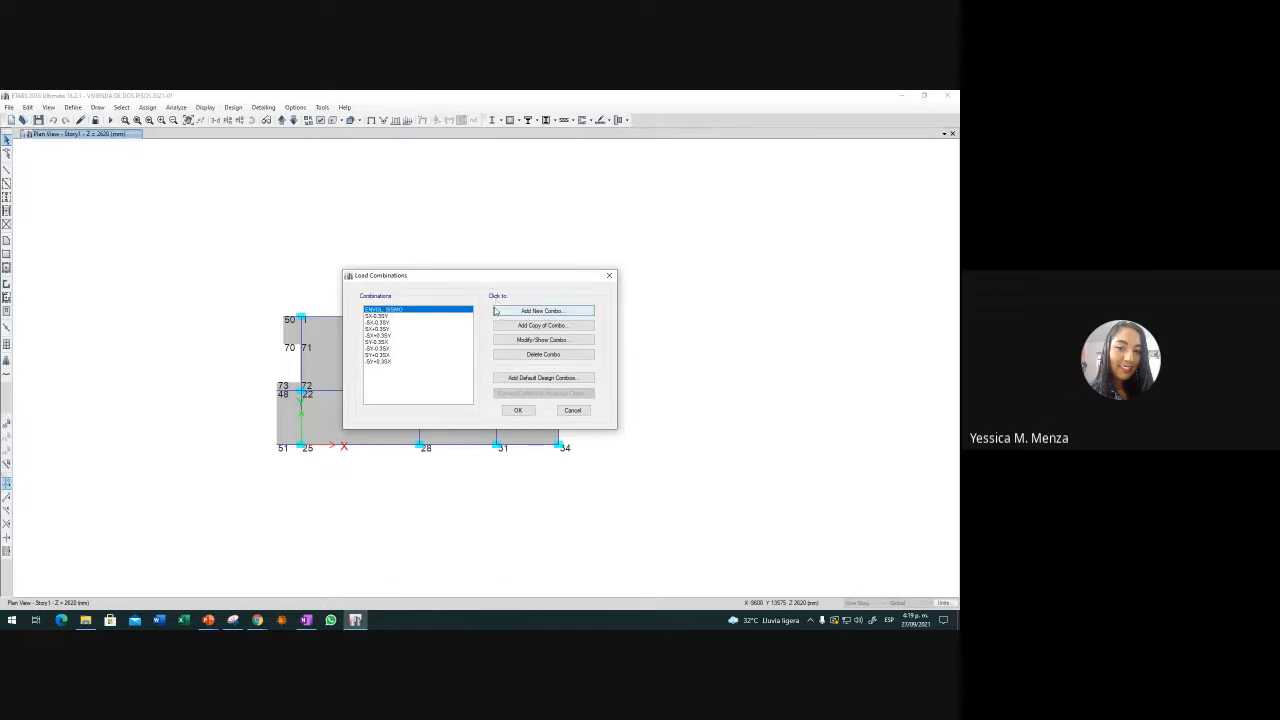
click(553, 312)
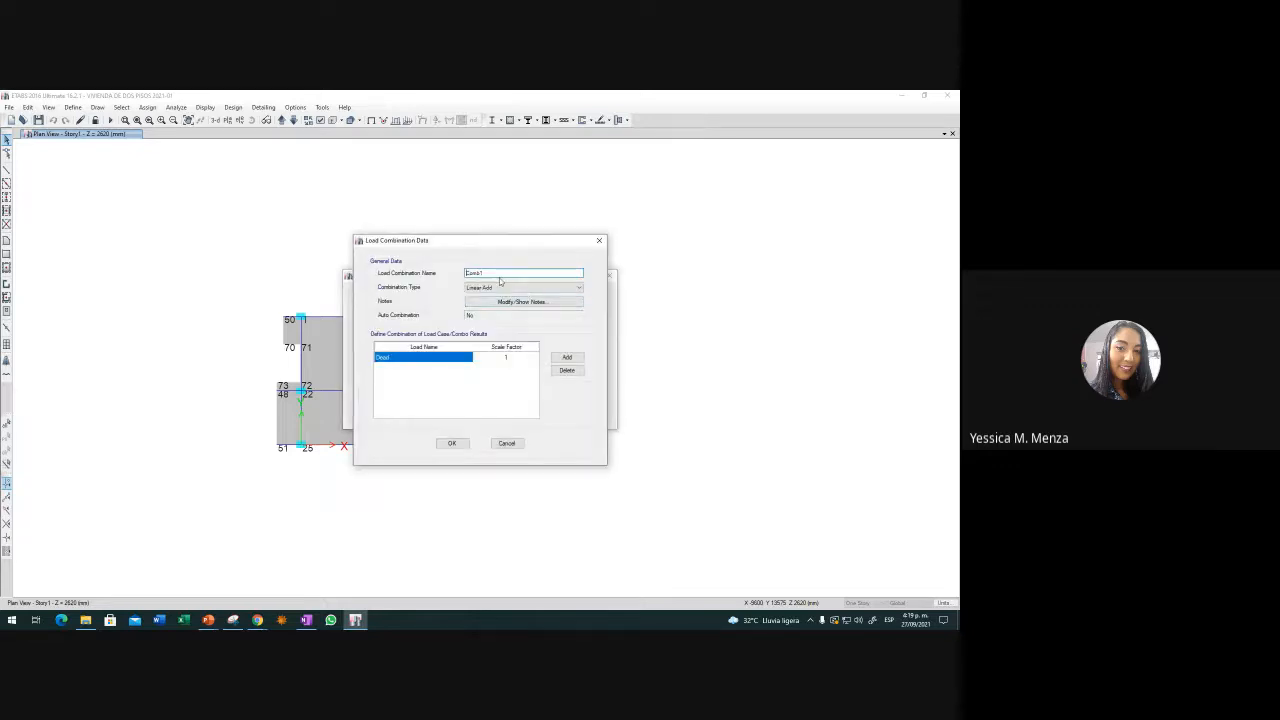
text(D)
text(iseñ)
click(430, 358)
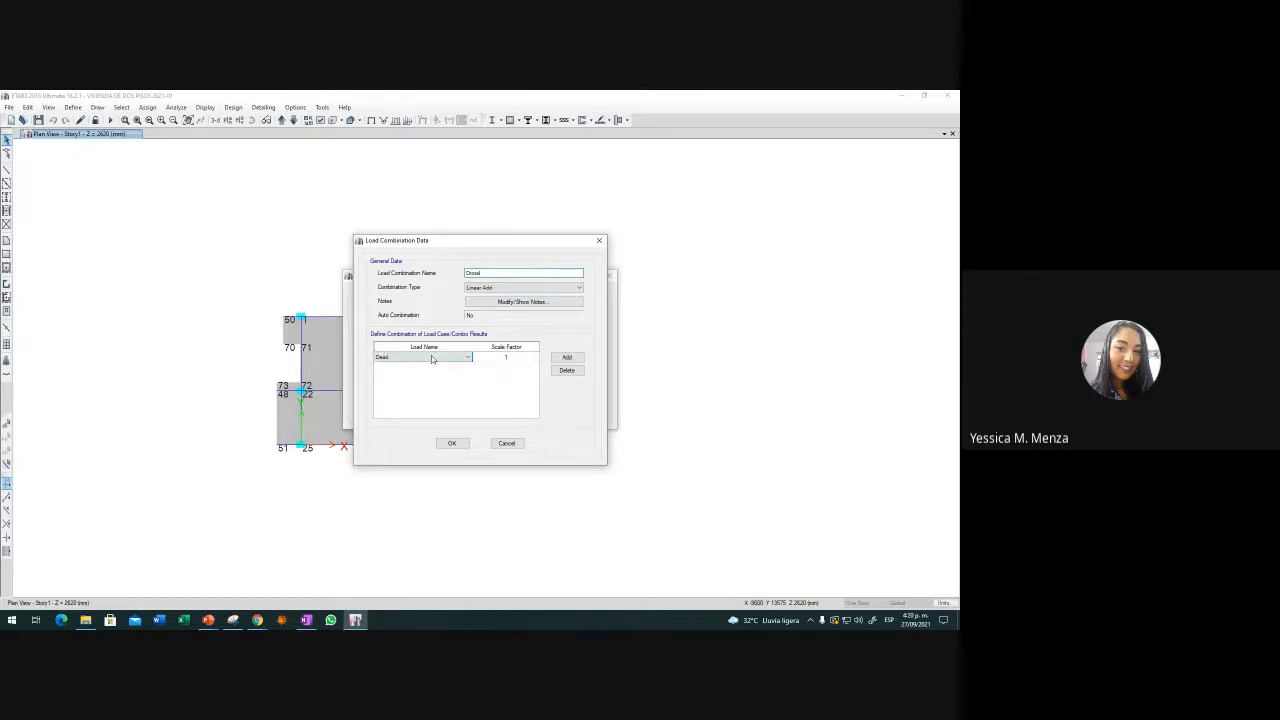
click(432, 358)
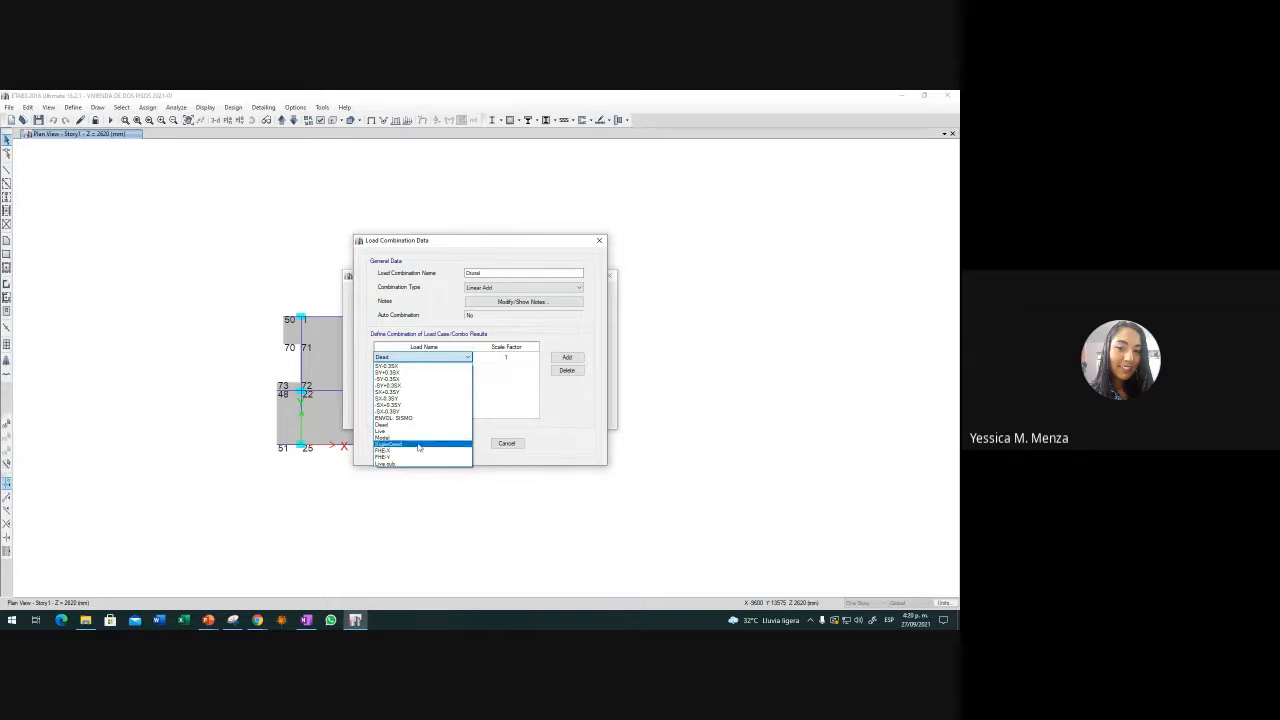
click(418, 444)
click(457, 358)
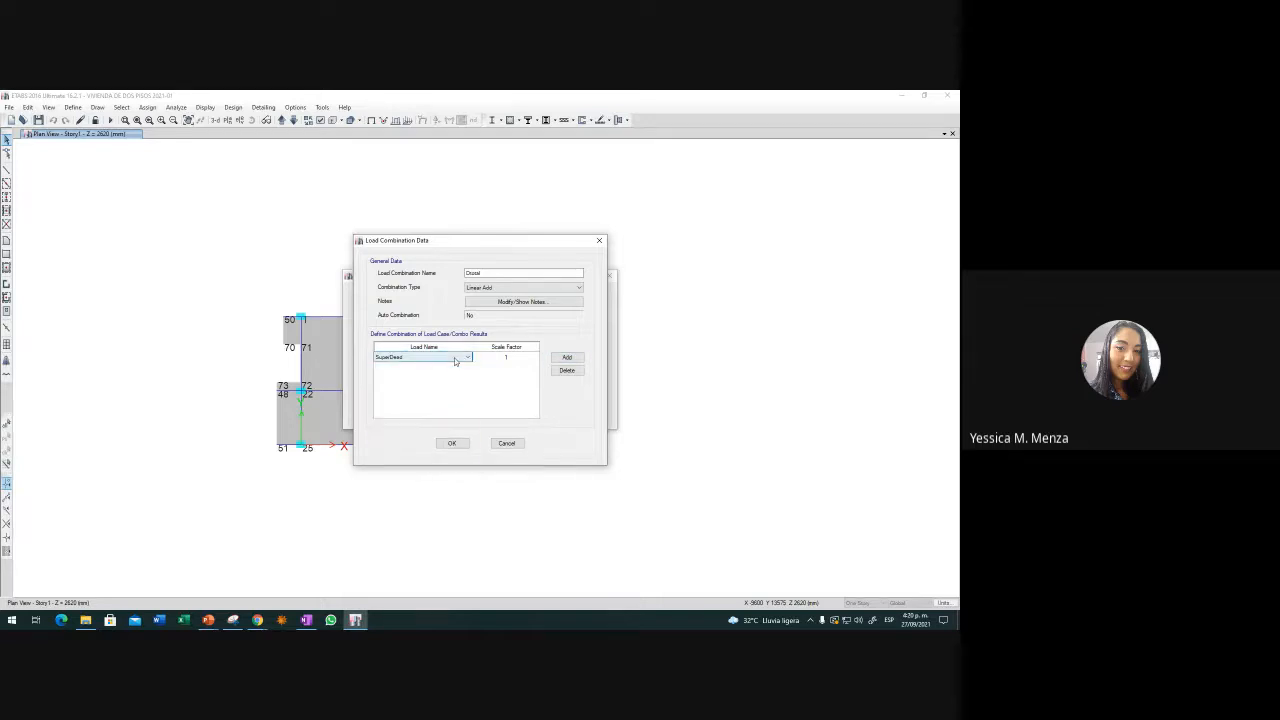
click(457, 358)
click(394, 422)
Add the Dead and SuperDead load cases to the design combination, each with a scale factor of 1
click(567, 358)
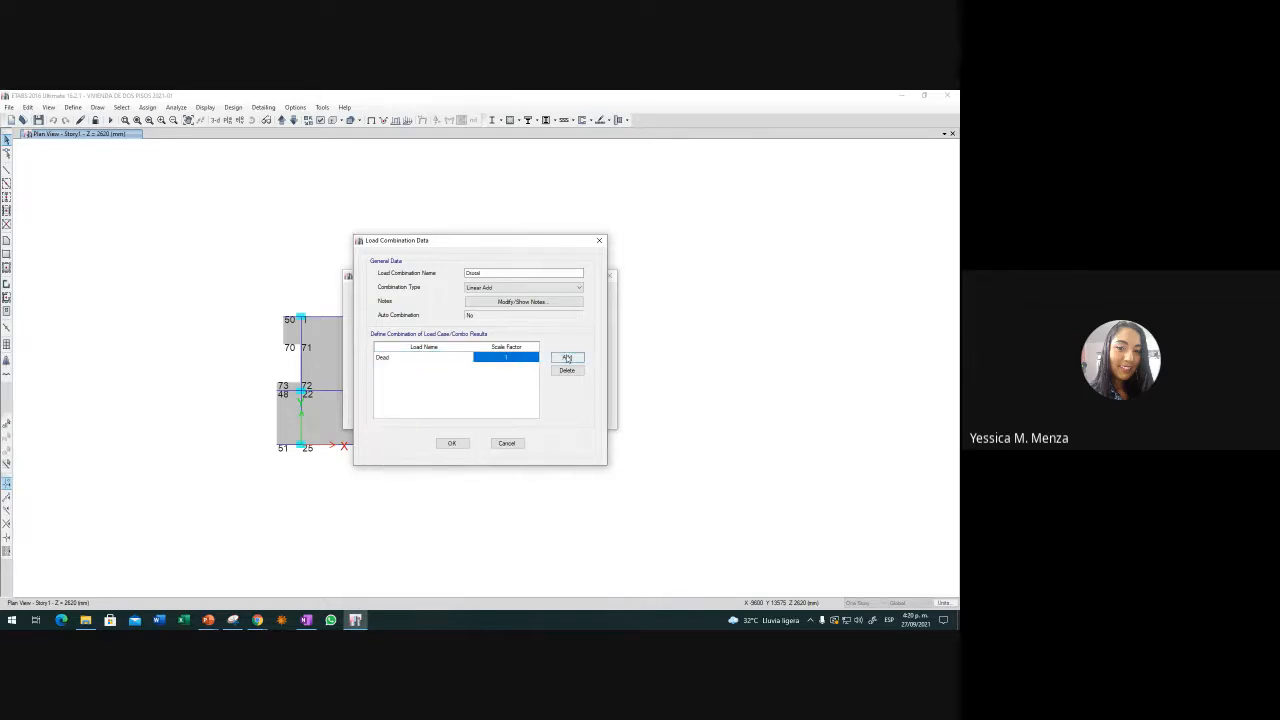
click(444, 368)
click(444, 368)
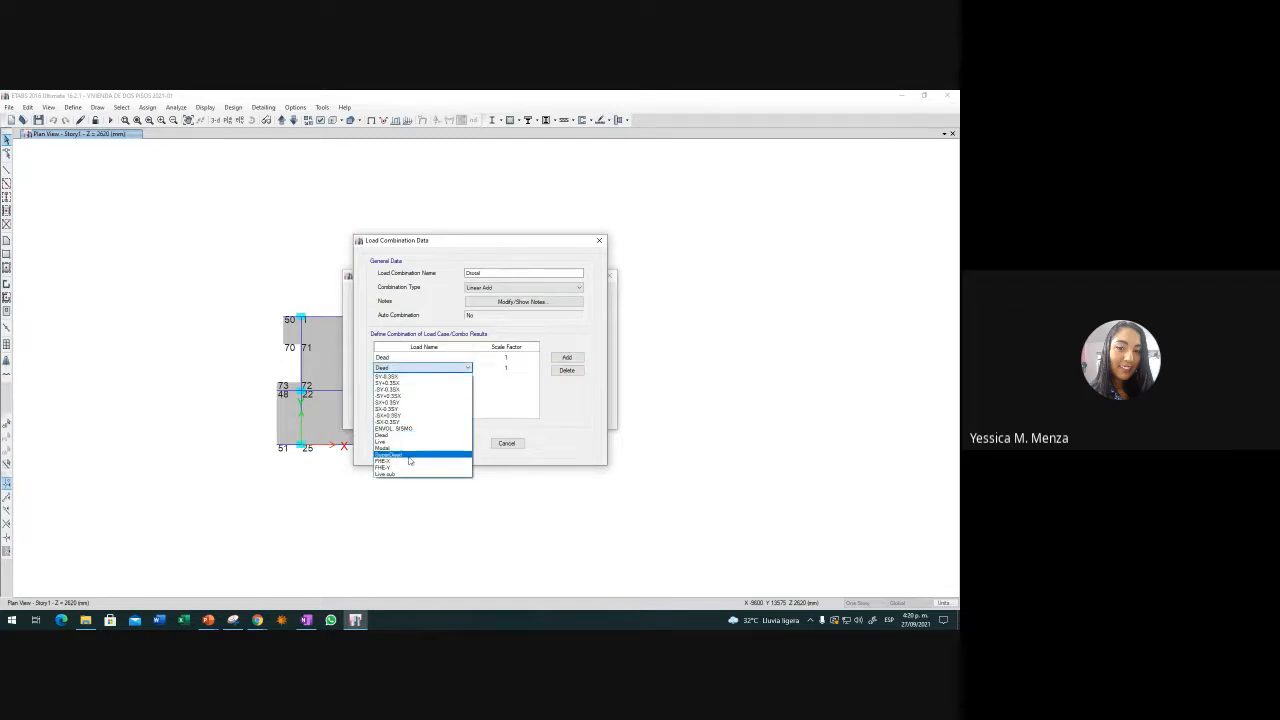
click(409, 456)
click(505, 368)
click(515, 358)
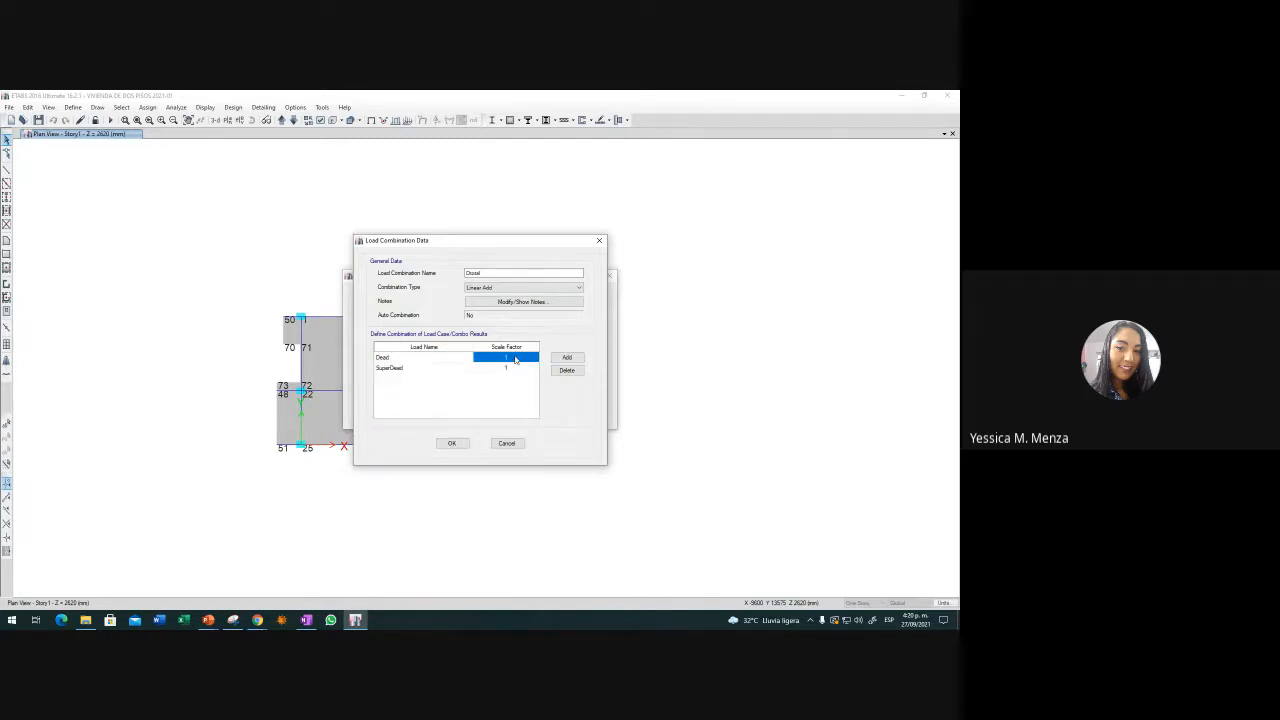
click(514, 368)
click(515, 358)
click(510, 368)
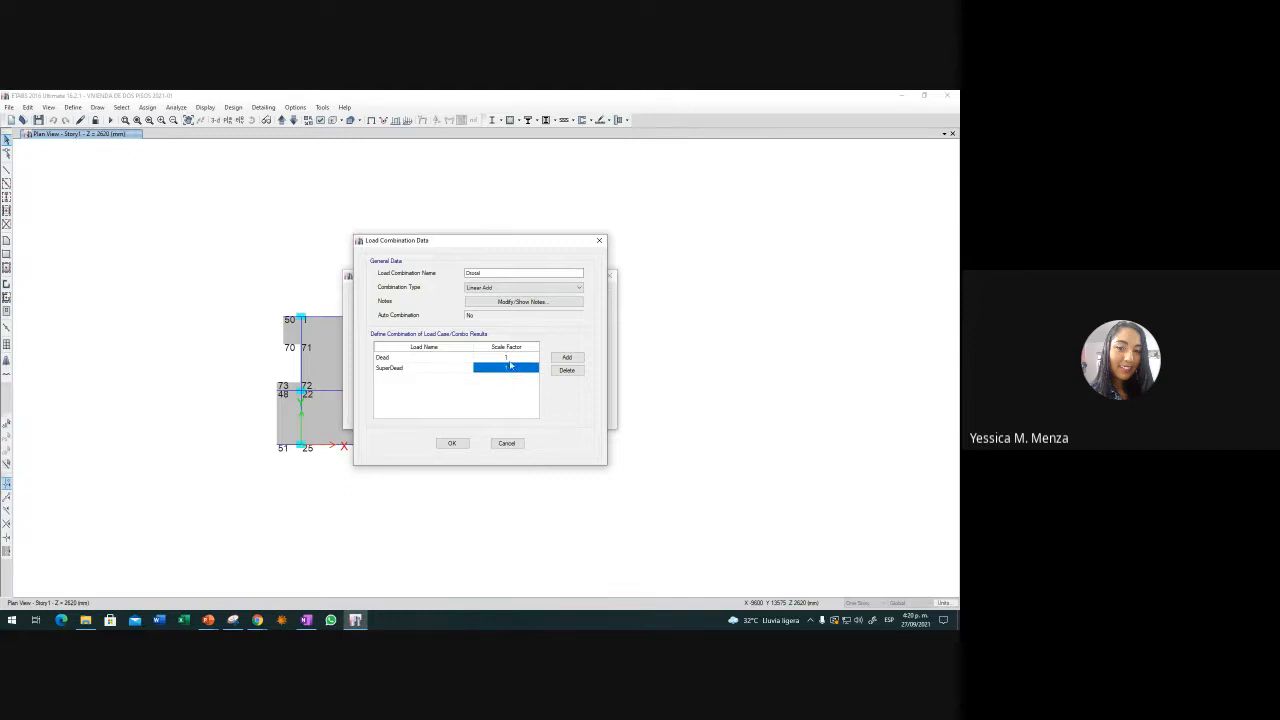
key(Up)
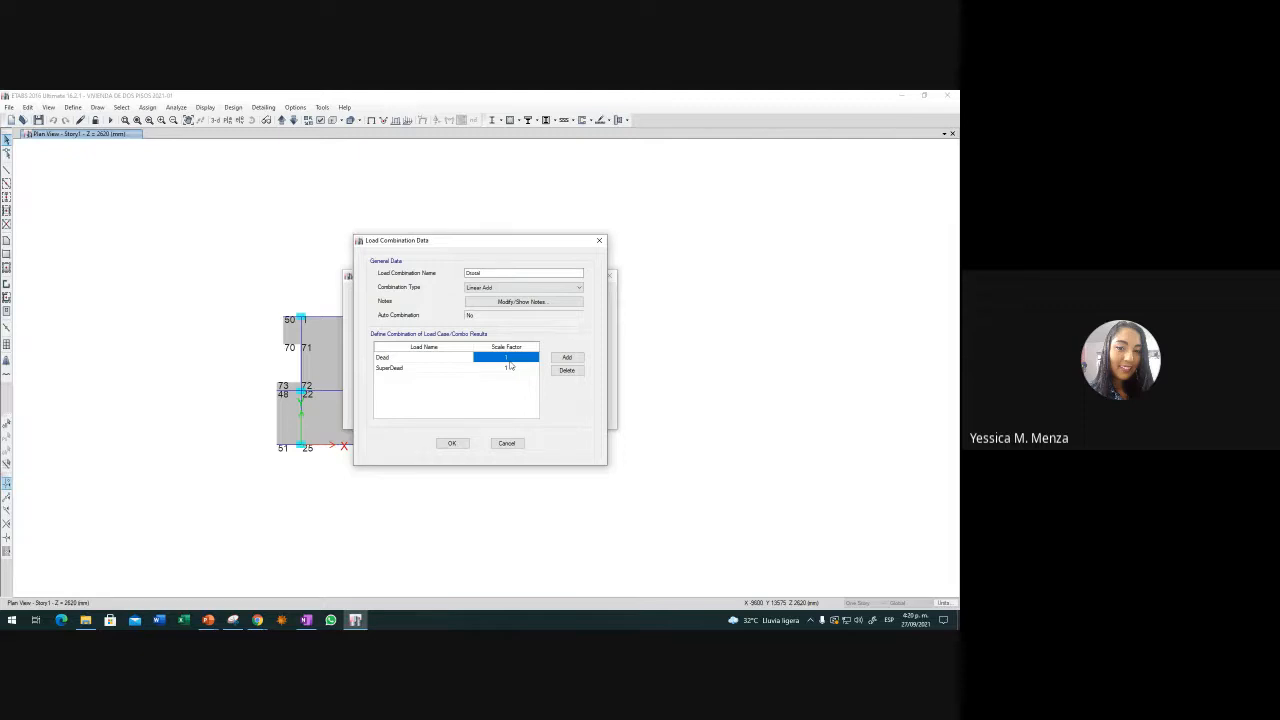
click(511, 368)
click(514, 358)
click(512, 369)
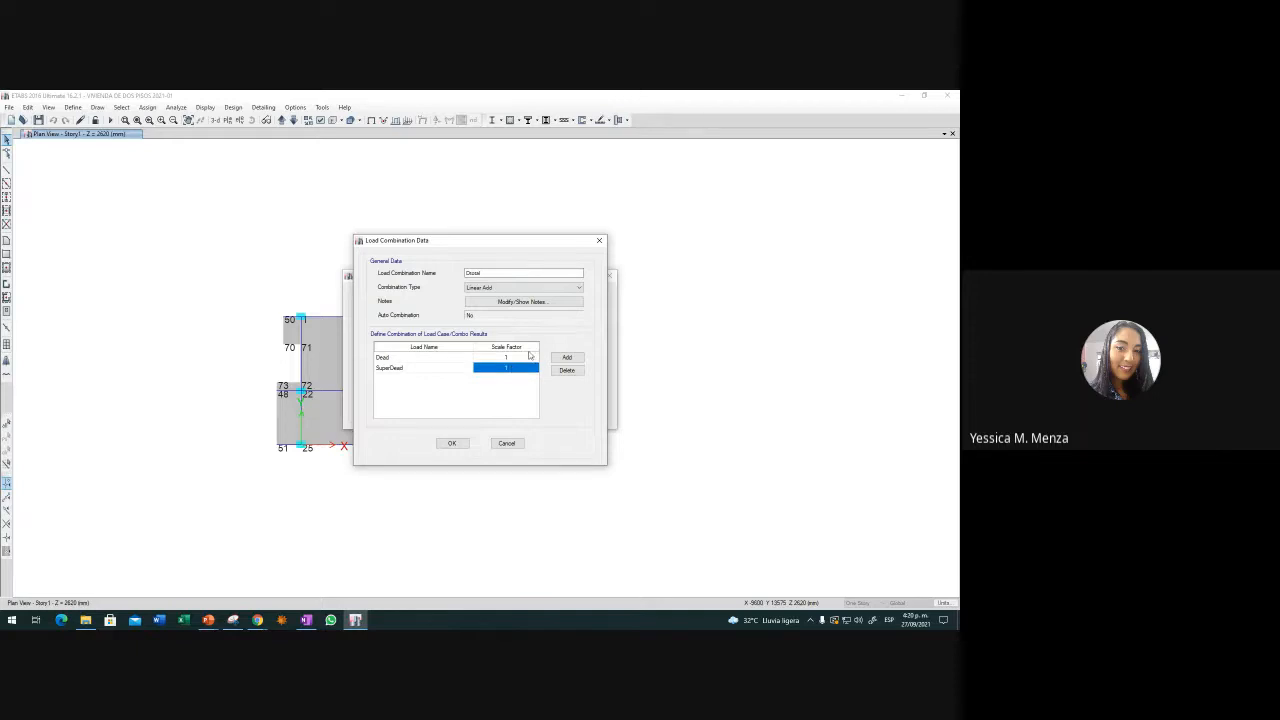
click(512, 358)
click(490, 288)
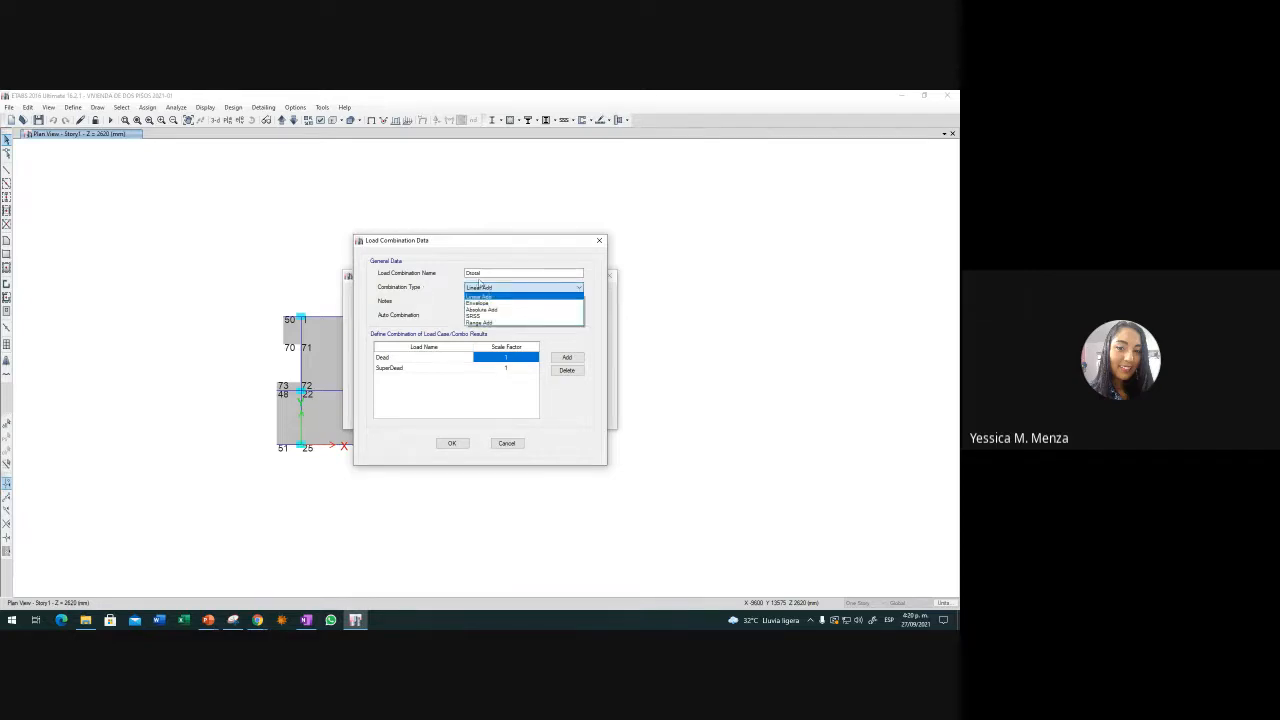
click(443, 302)
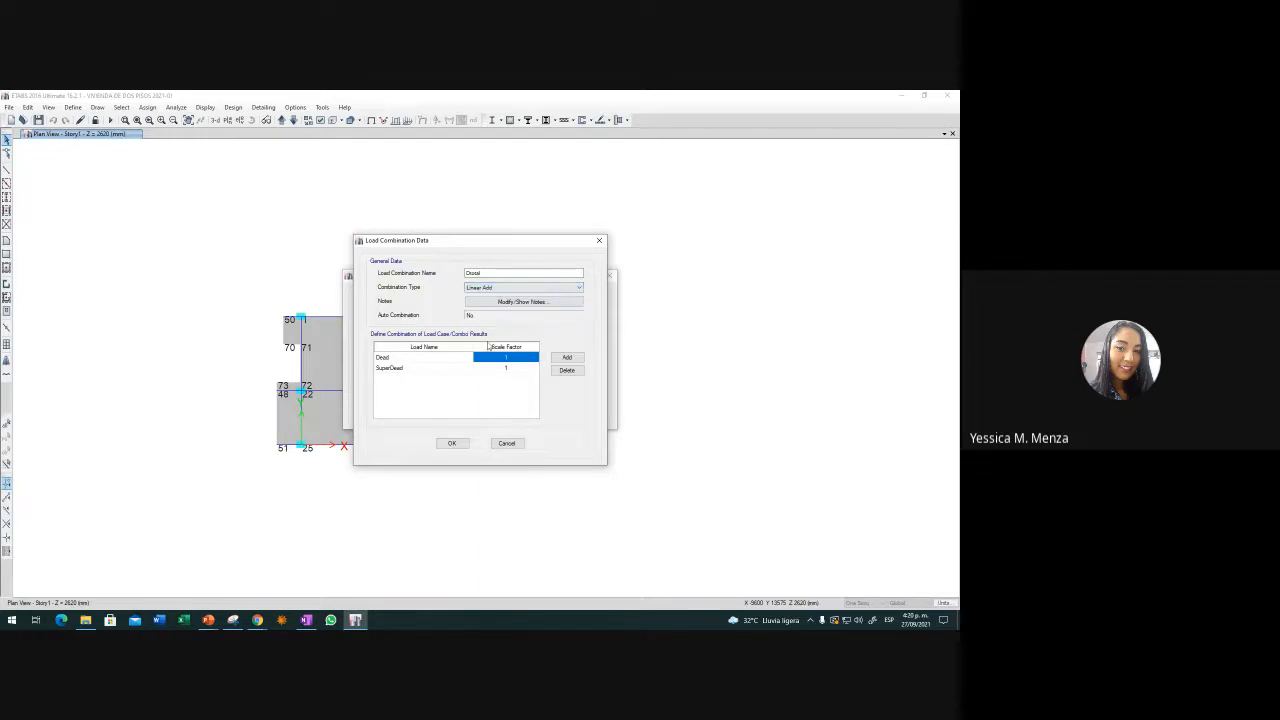
Accept the design load combination and the combination list, and run the analysis of the house model
click(451, 443)
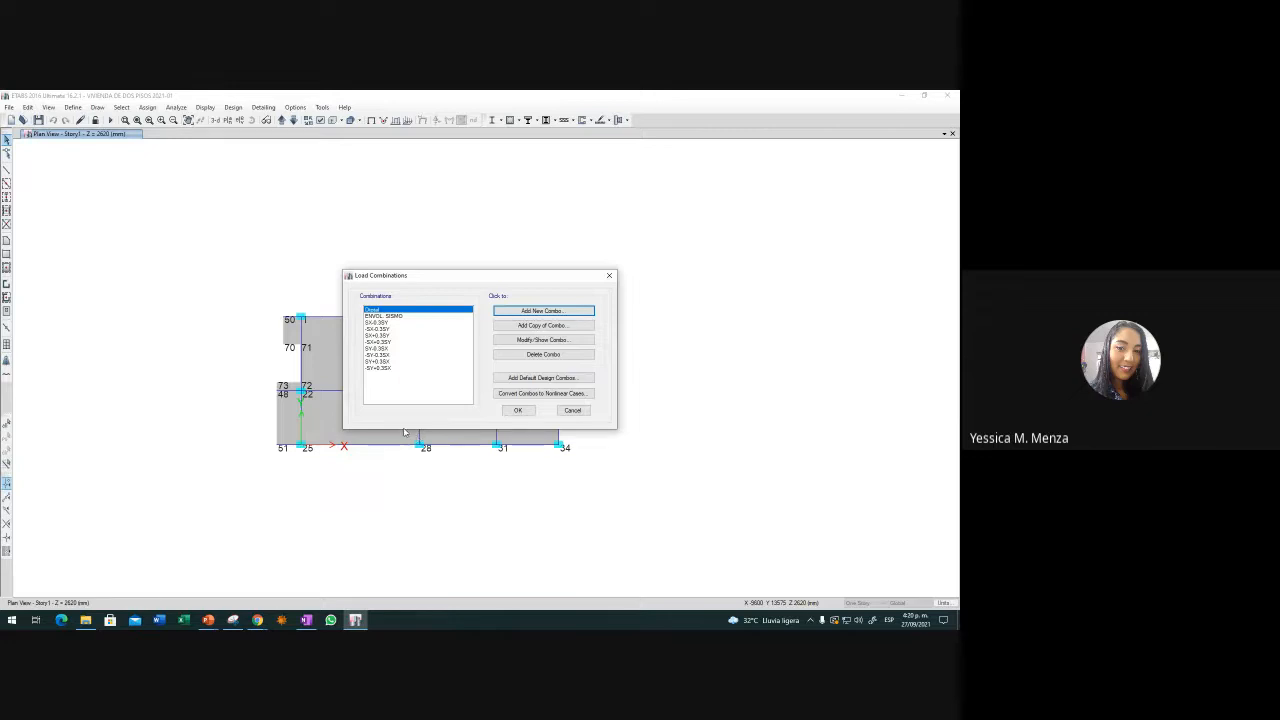
click(518, 411)
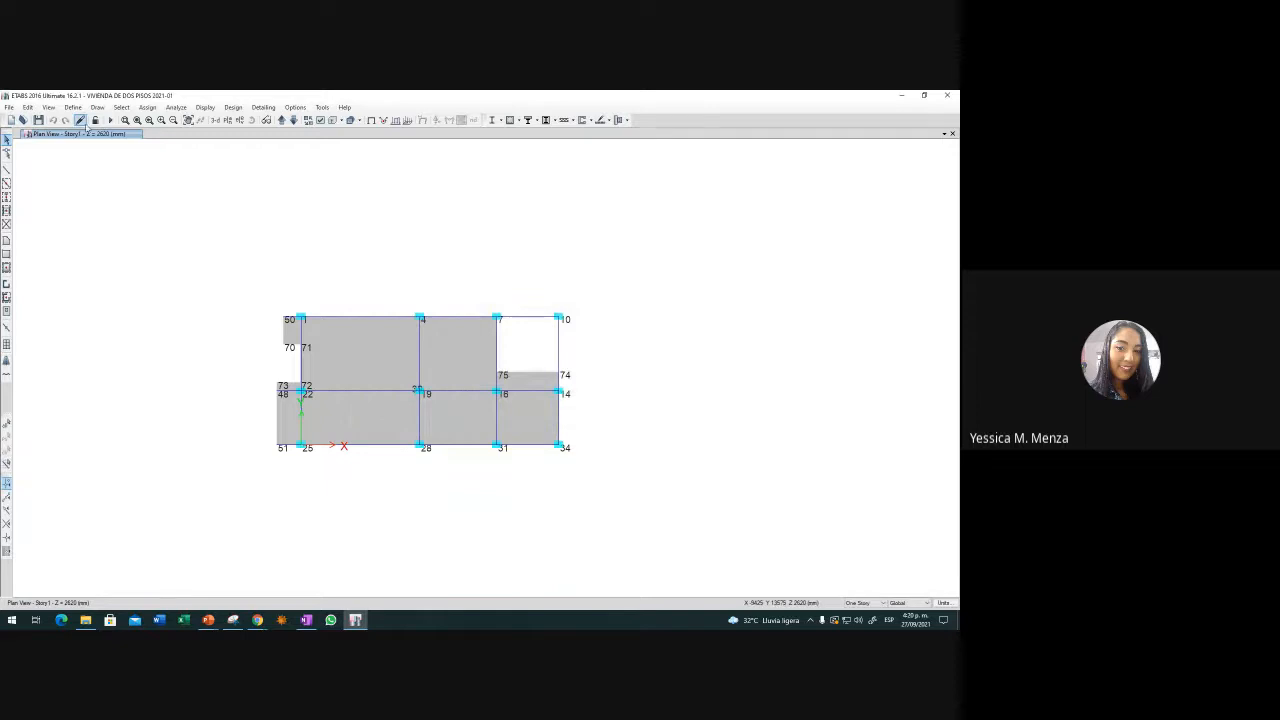
click(111, 121)
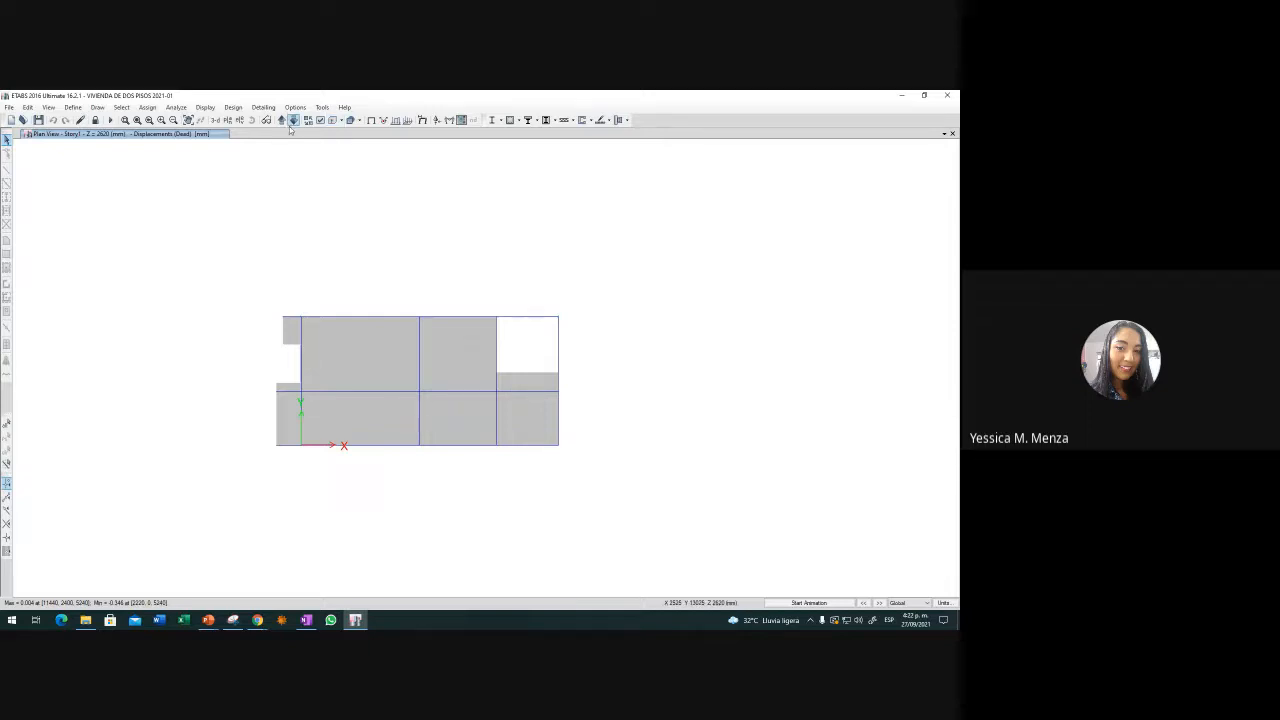
Show the deformed shape of the house in 3D for the ENVOL. SISMO combination
click(215, 120)
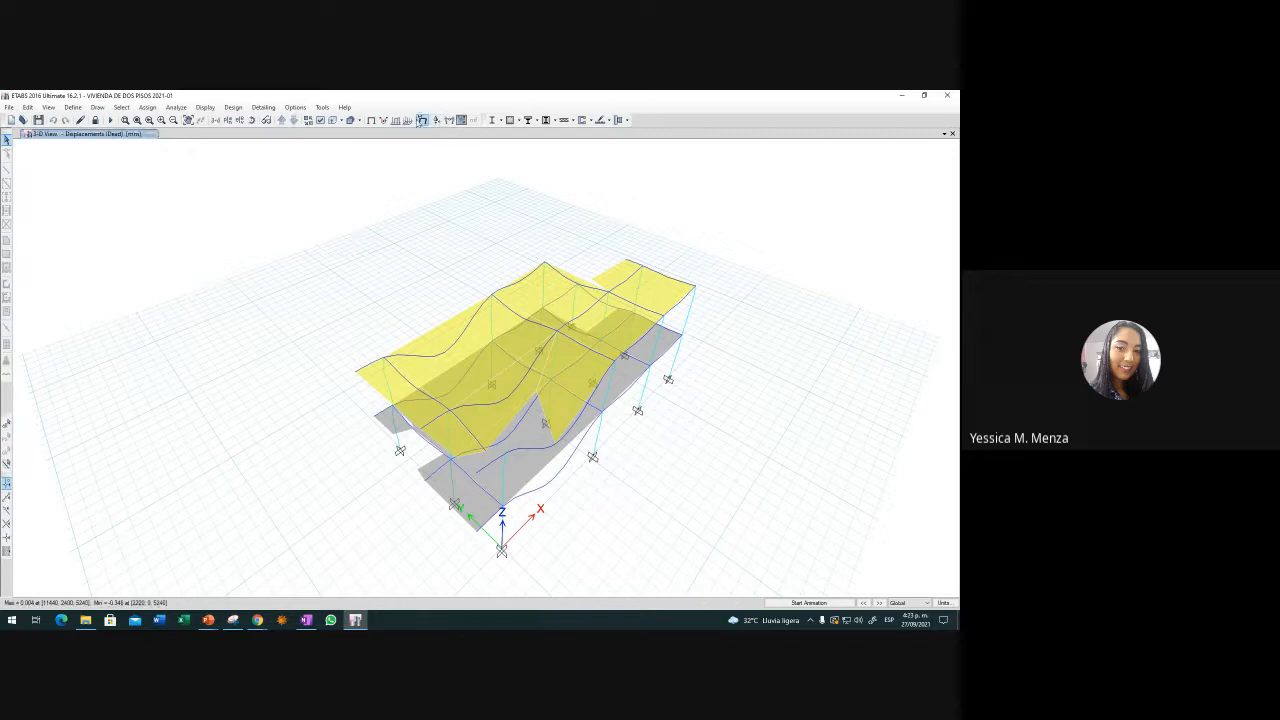
click(423, 120)
drag(443, 212, 172, 156)
click(186, 190)
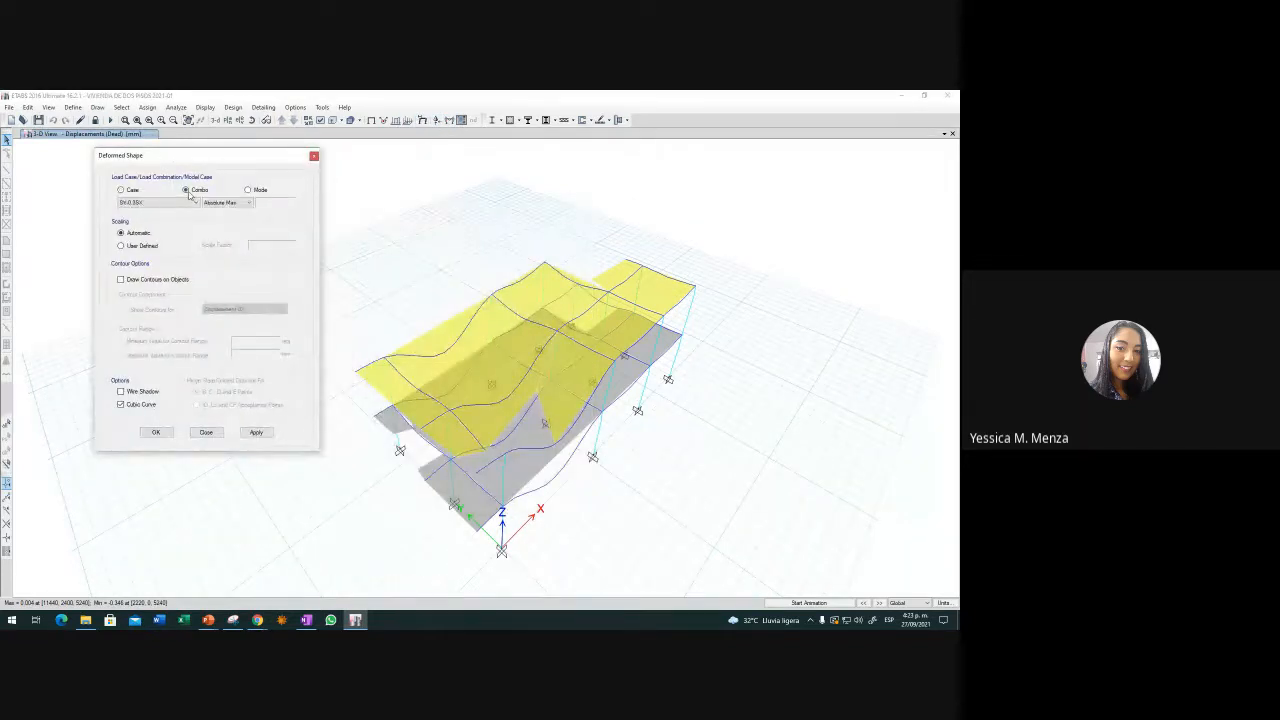
click(185, 204)
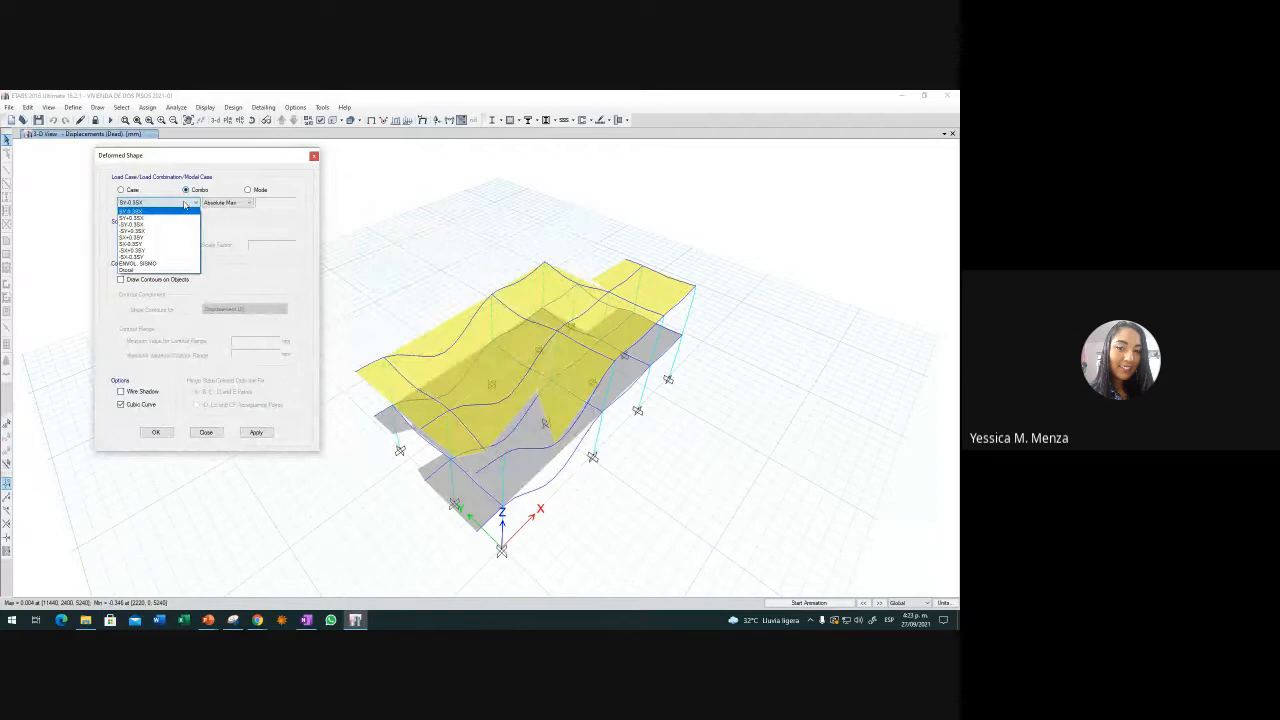
click(141, 266)
click(256, 432)
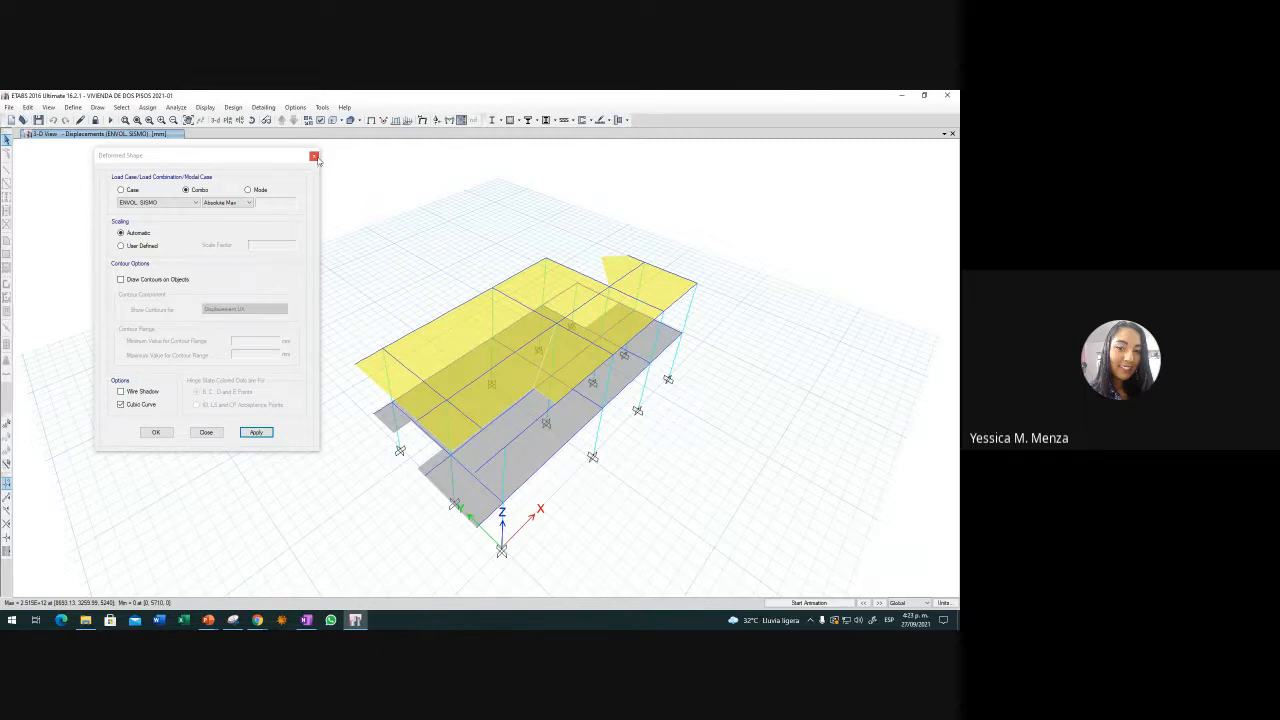
click(314, 157)
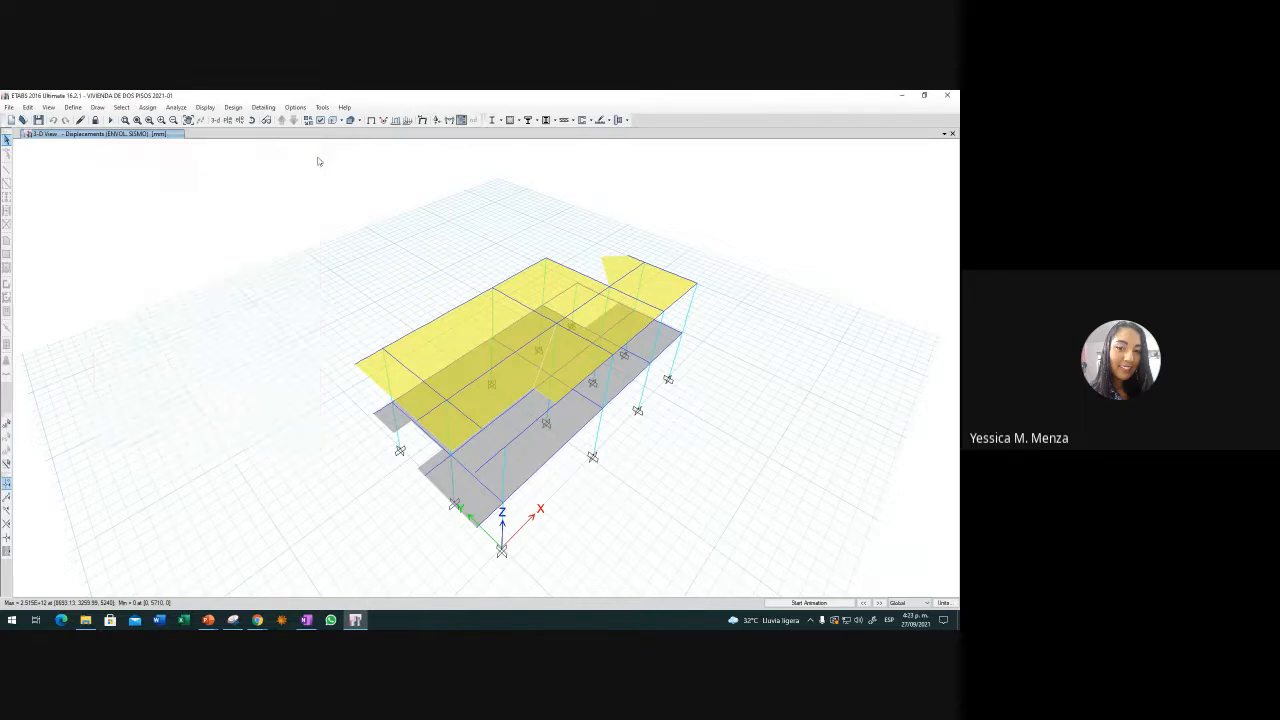
Display the Column Forces table from the analysis frame results and enlarge its area below the 3D view
click(202, 108)
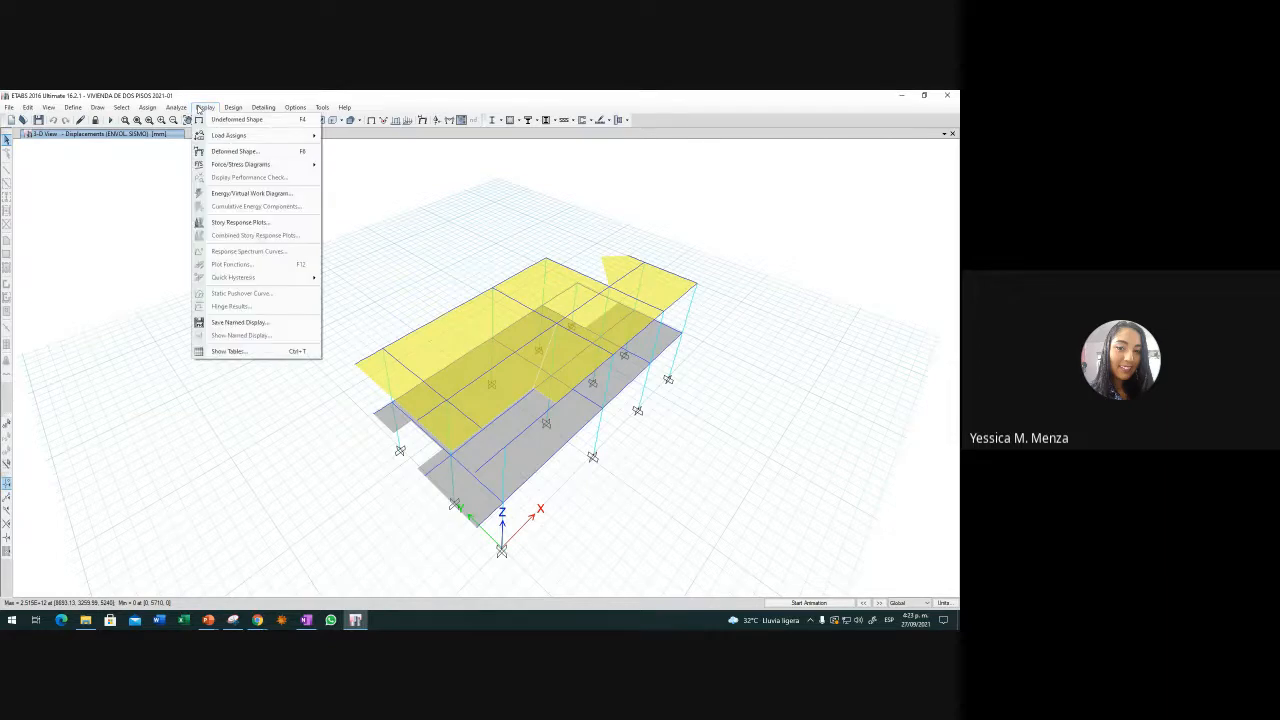
click(231, 351)
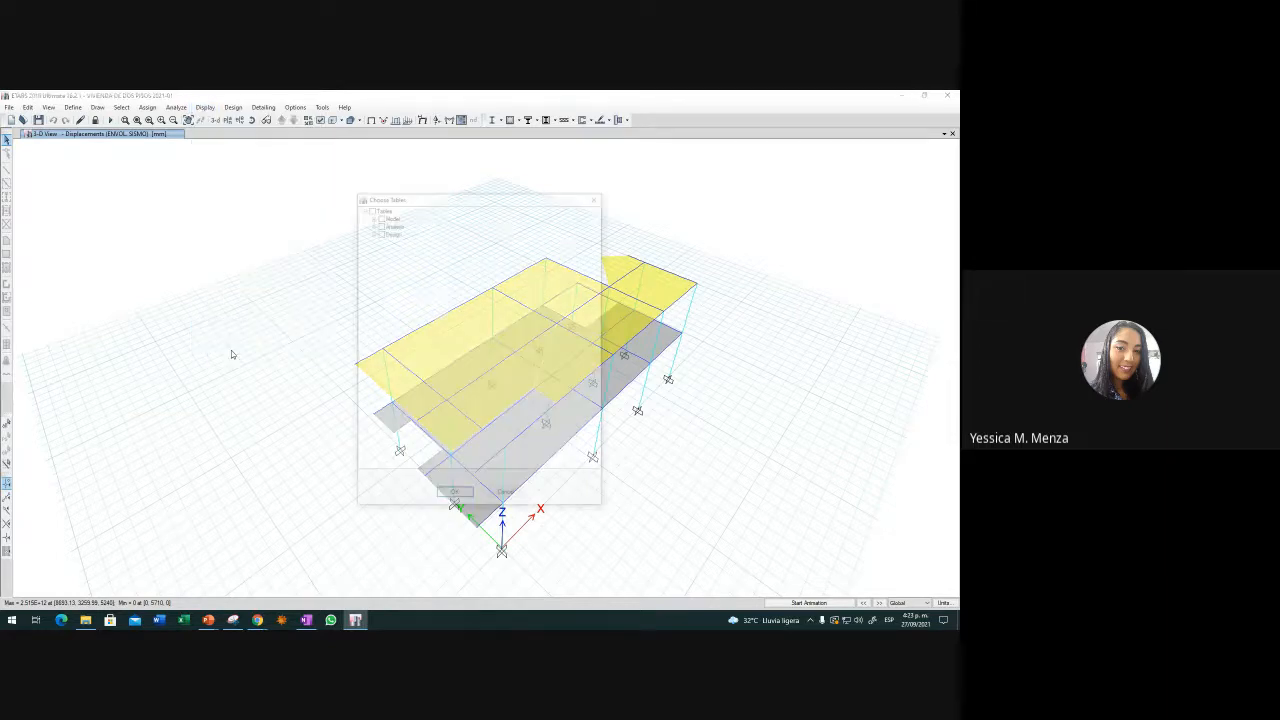
click(372, 223)
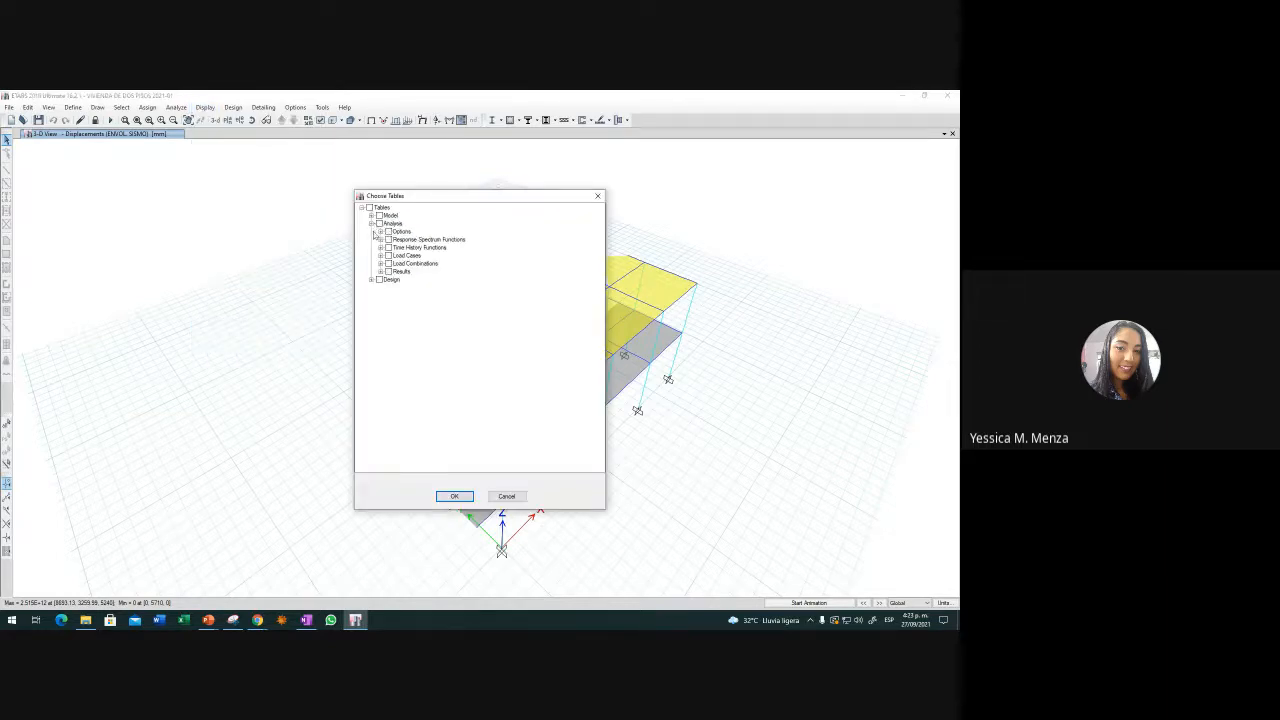
click(380, 271)
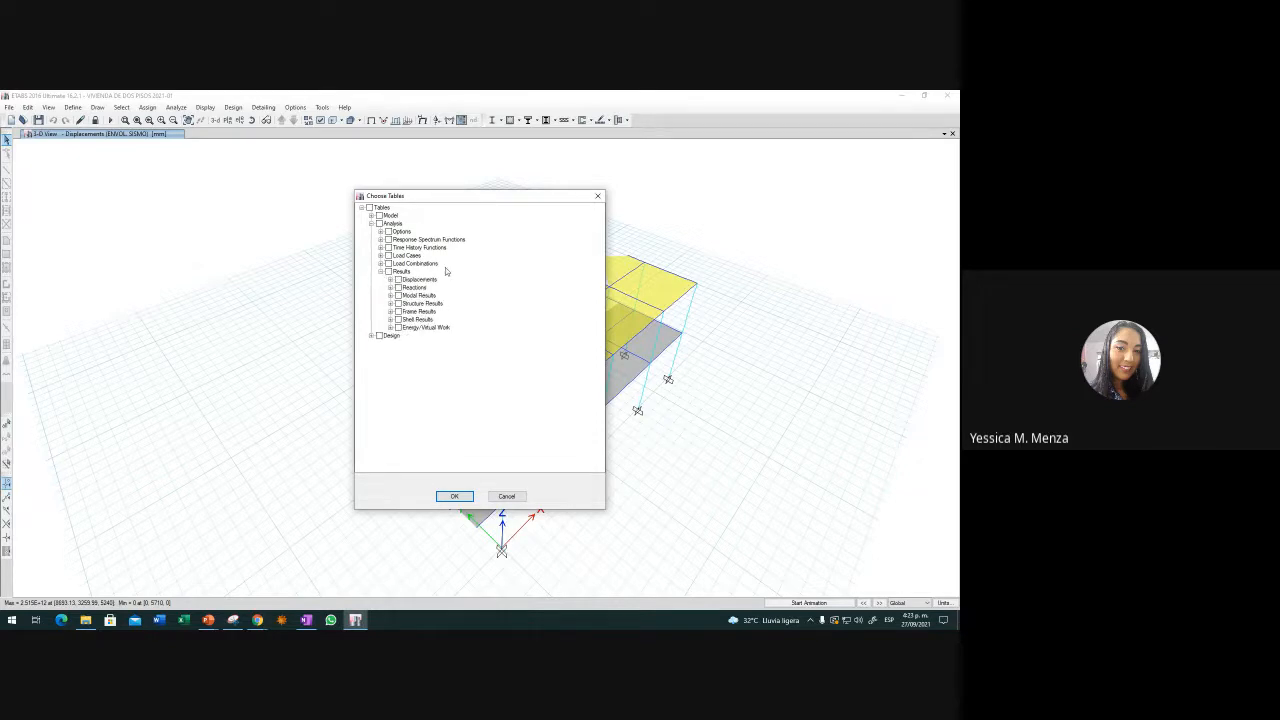
click(390, 311)
click(407, 319)
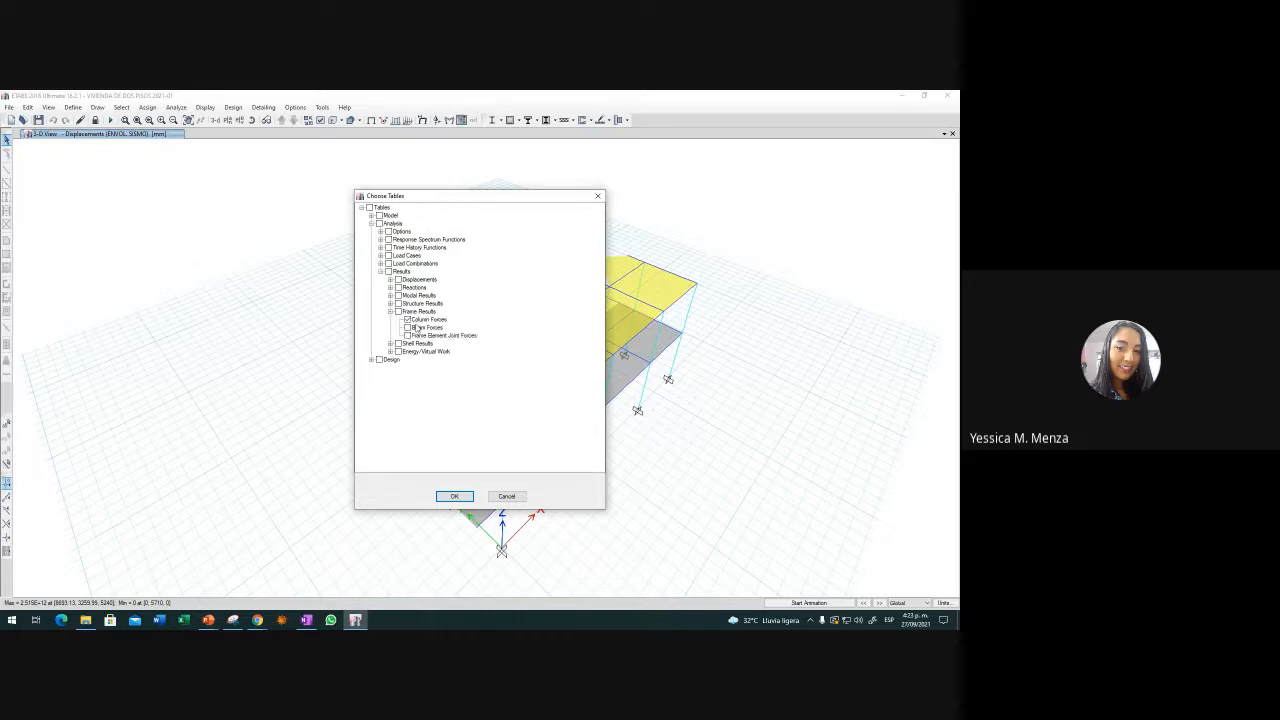
click(452, 494)
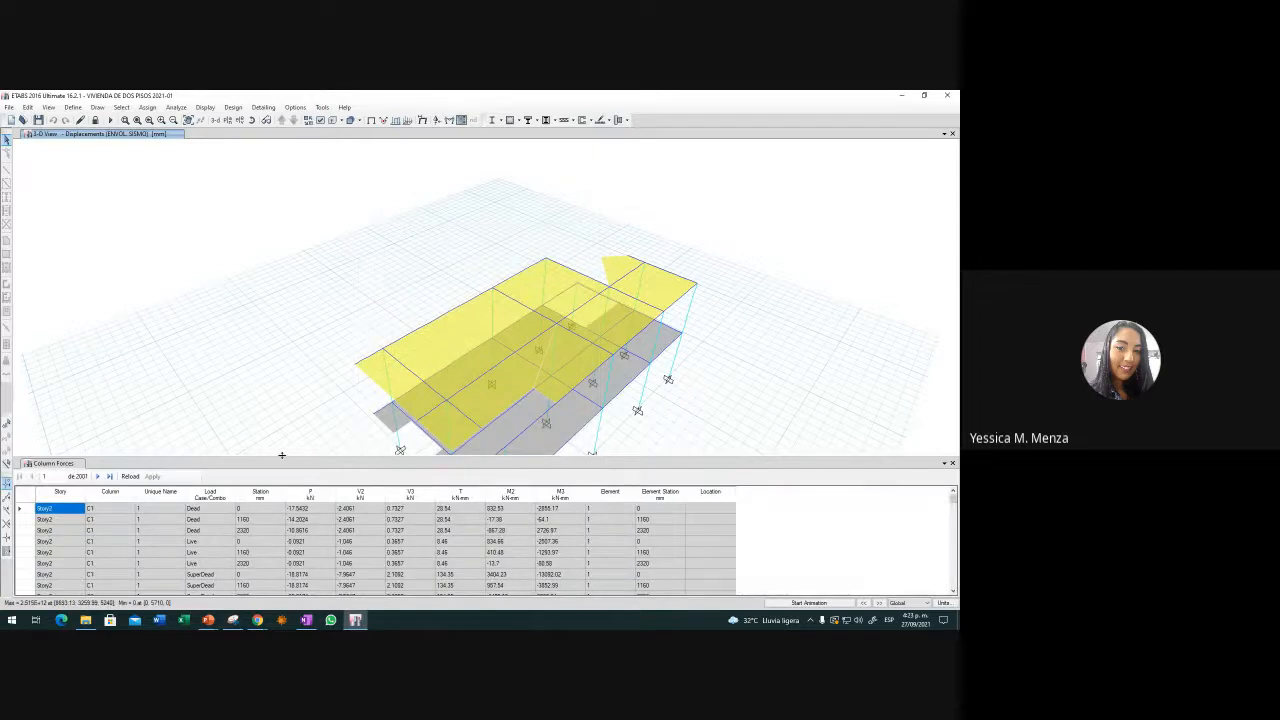
drag(281, 459, 324, 252)
Filter the Column Forces table by load combination to ENVOL. SISMO Max and ENVOL. SISMO Min
click(210, 290)
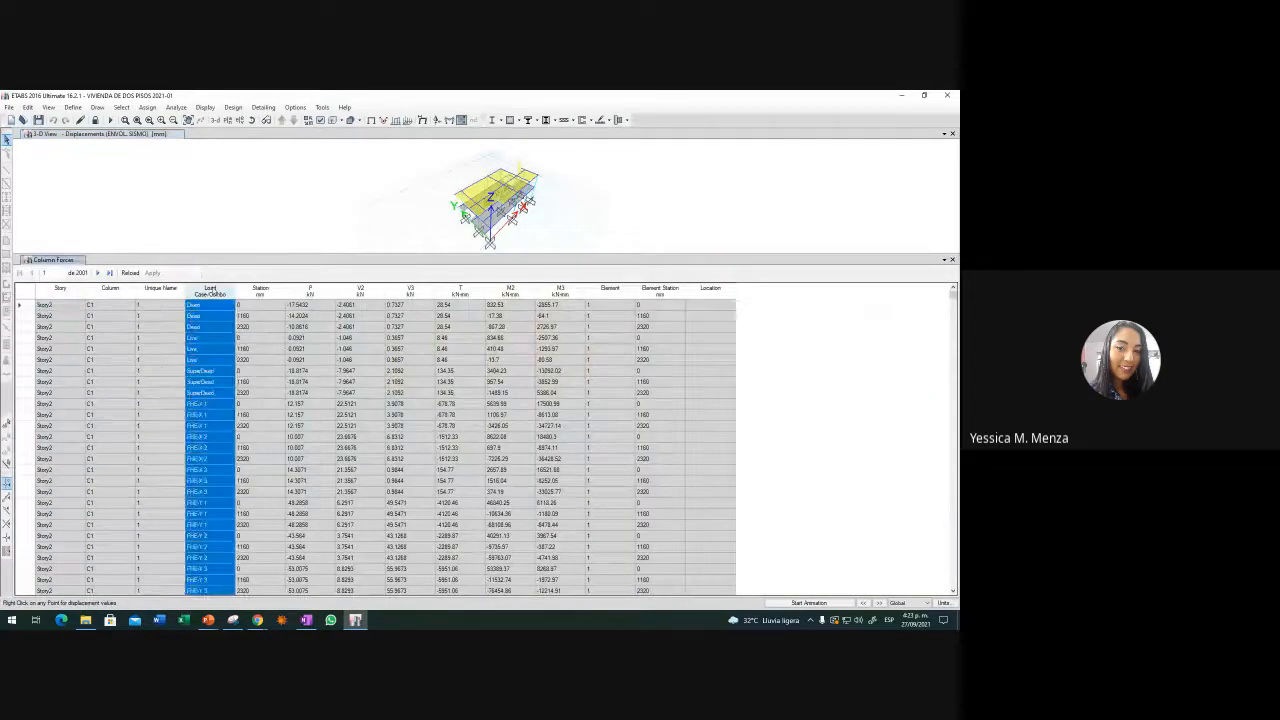
right_click(210, 290)
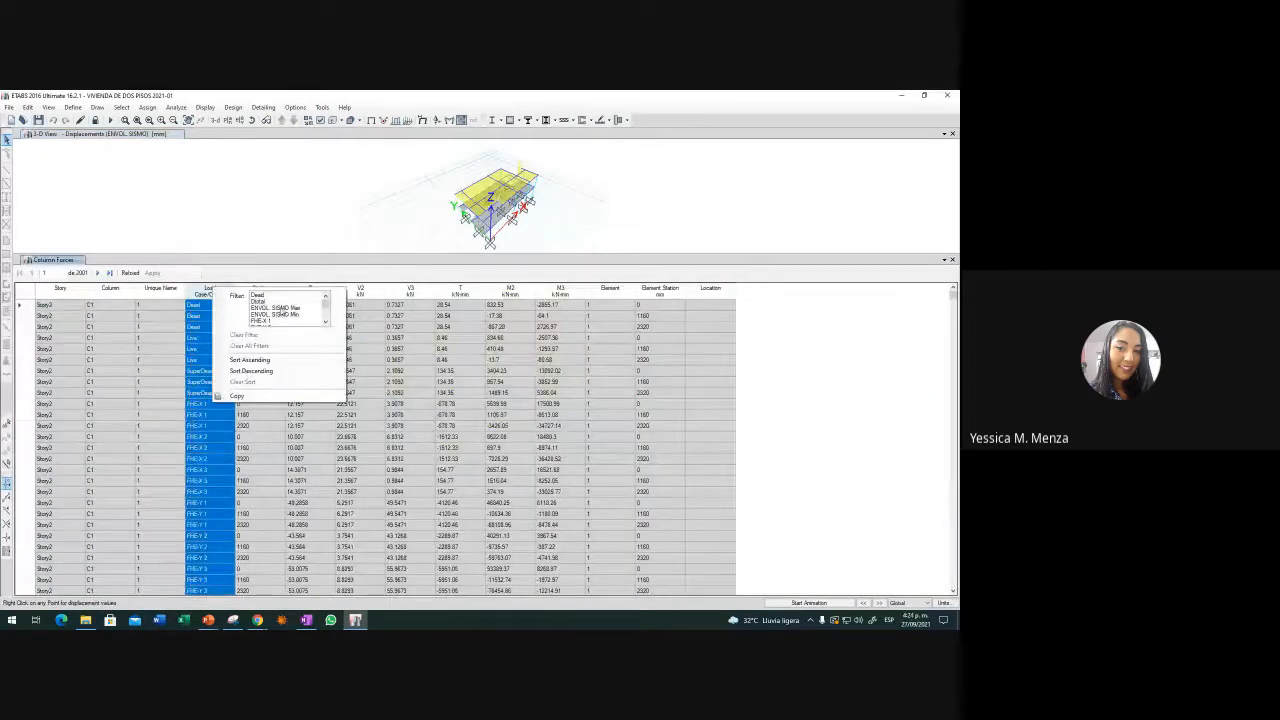
ctrl+click(288, 315)
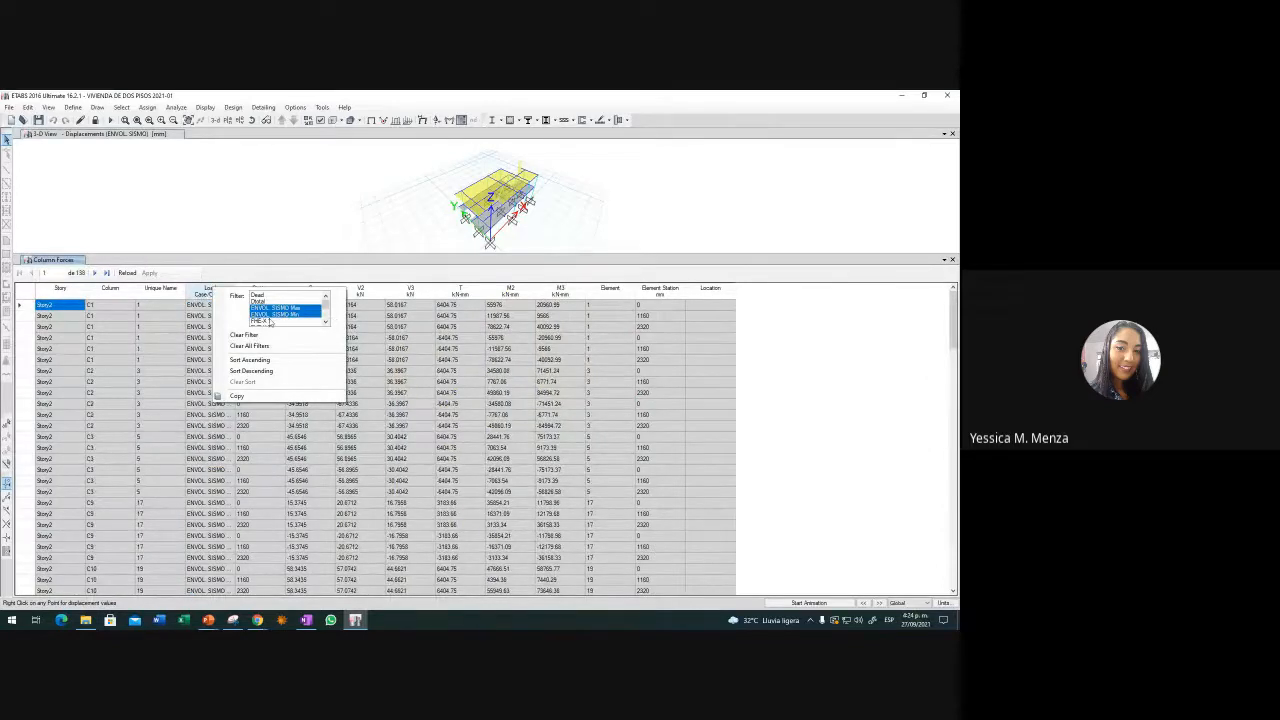
click(817, 373)
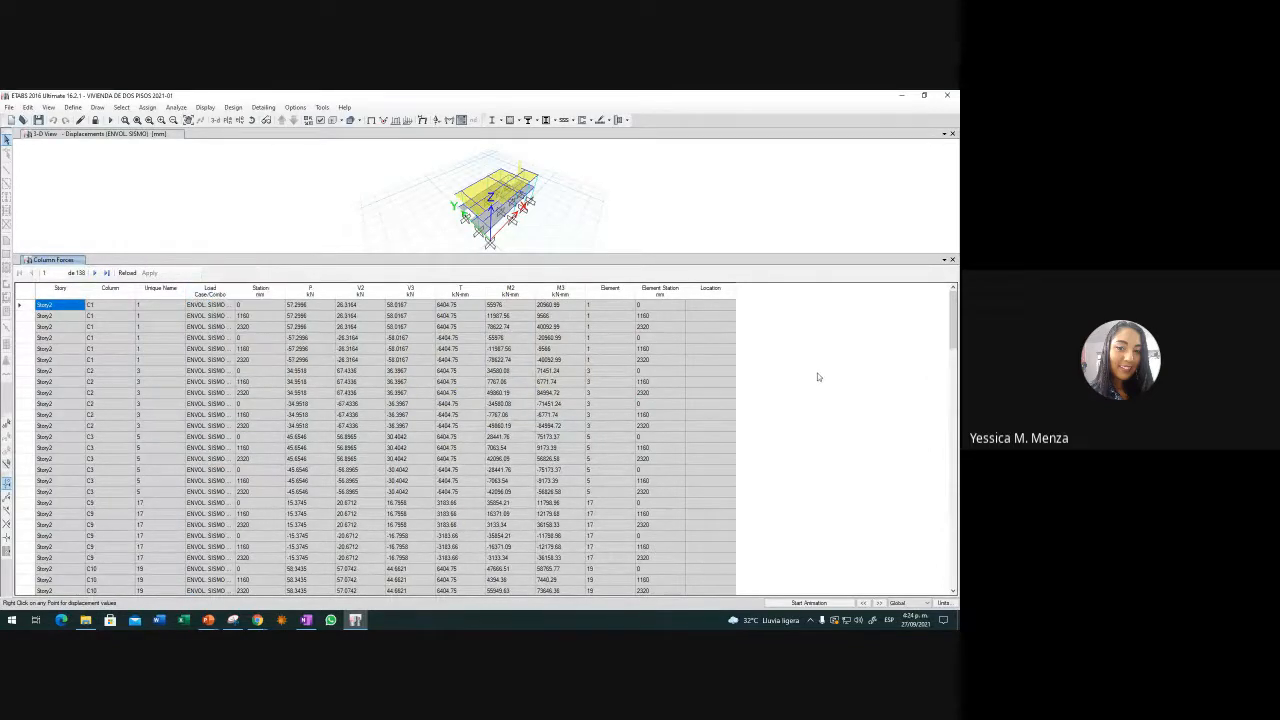
click(212, 292)
right_click(222, 294)
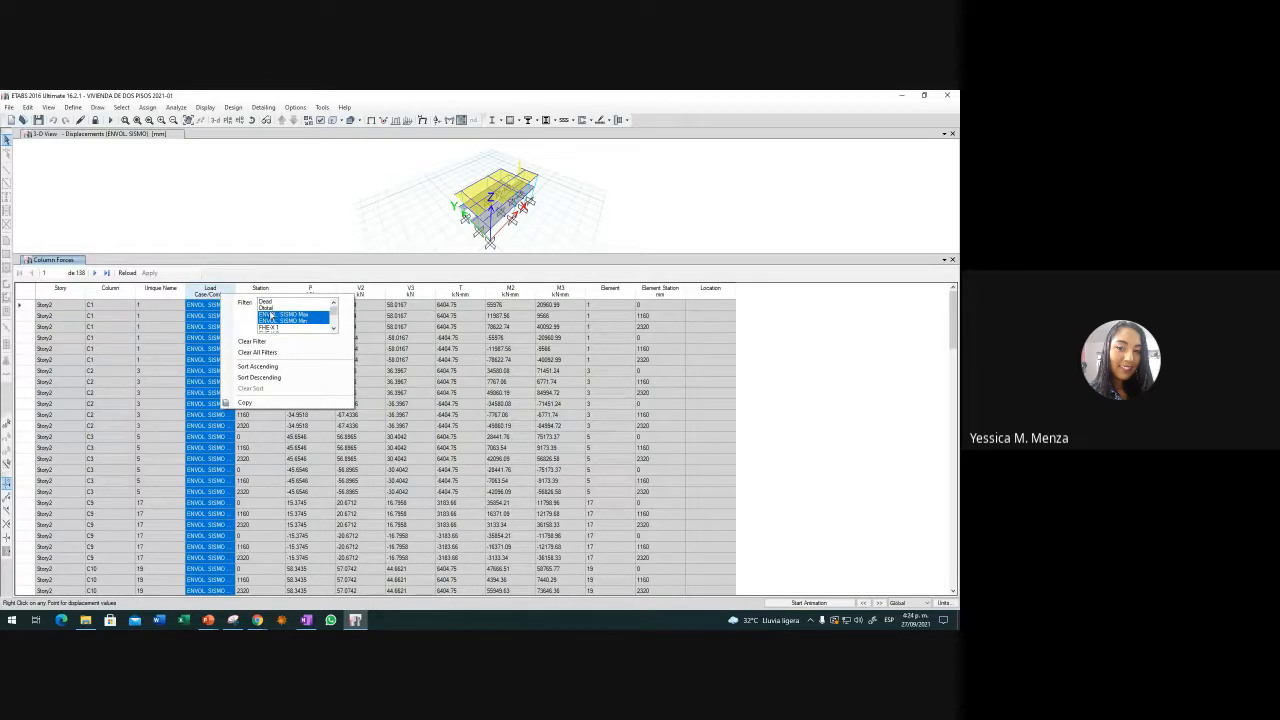
click(276, 315)
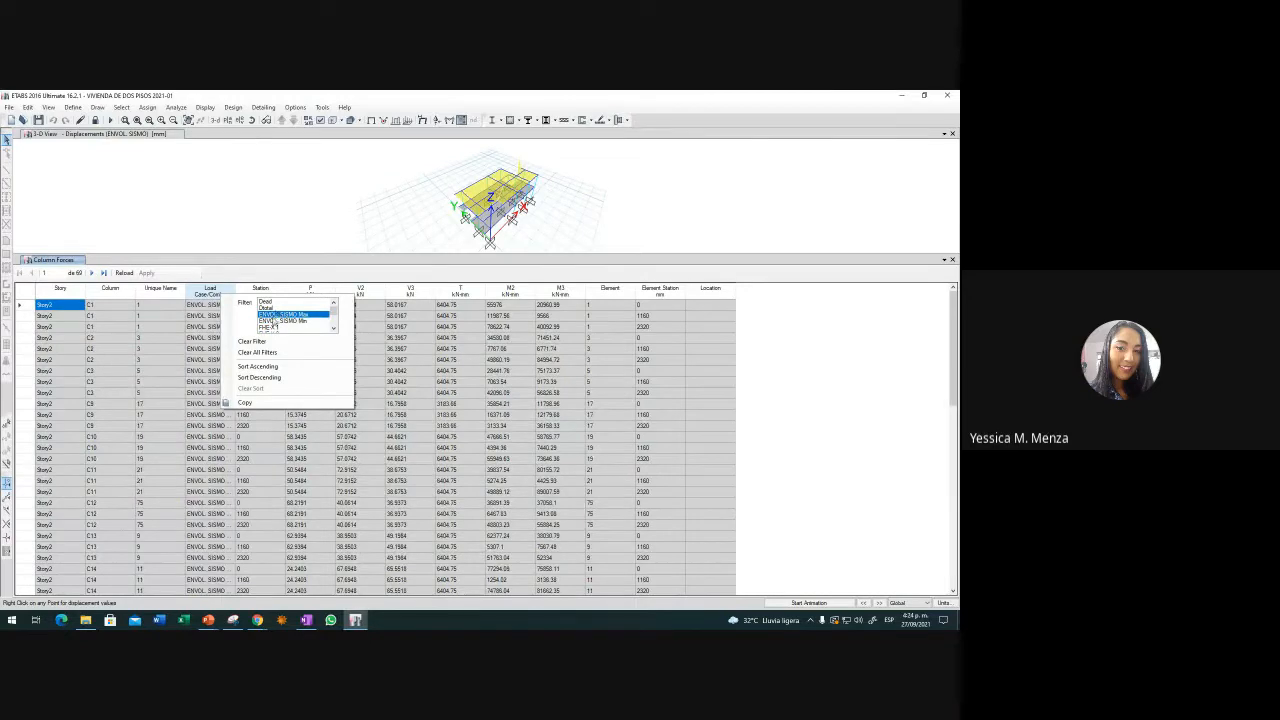
ctrl+click(274, 320)
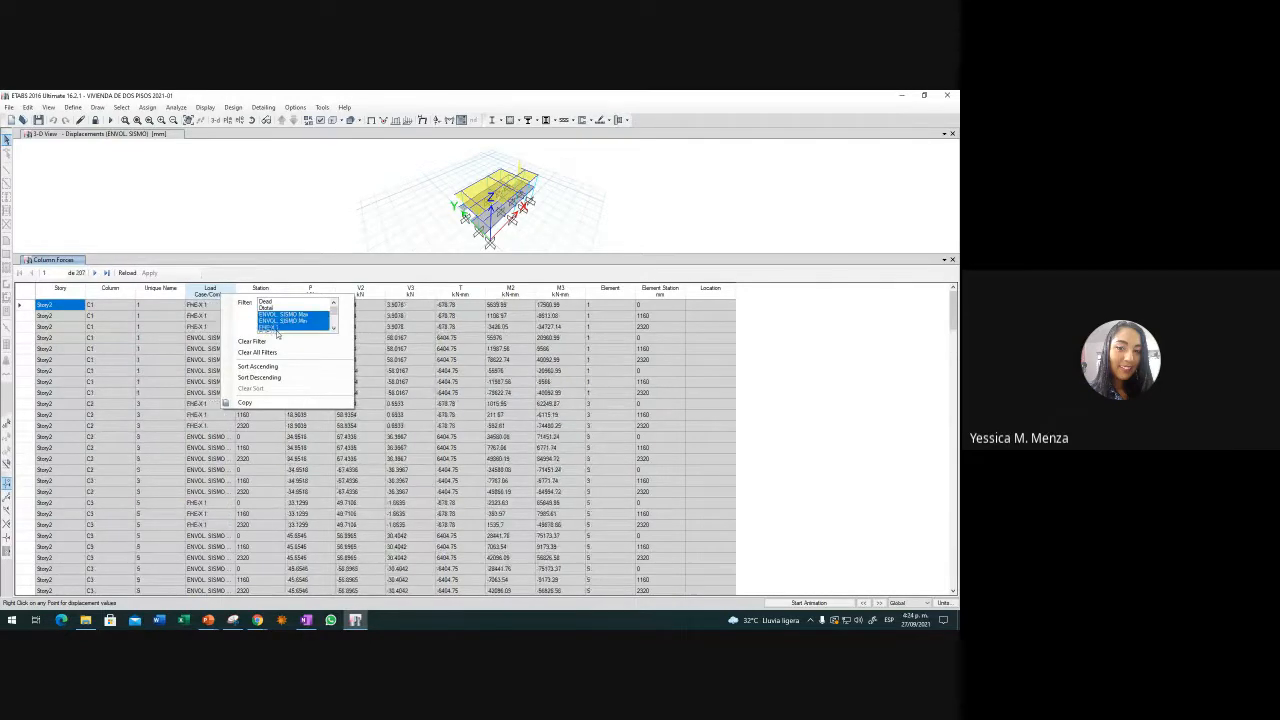
click(795, 380)
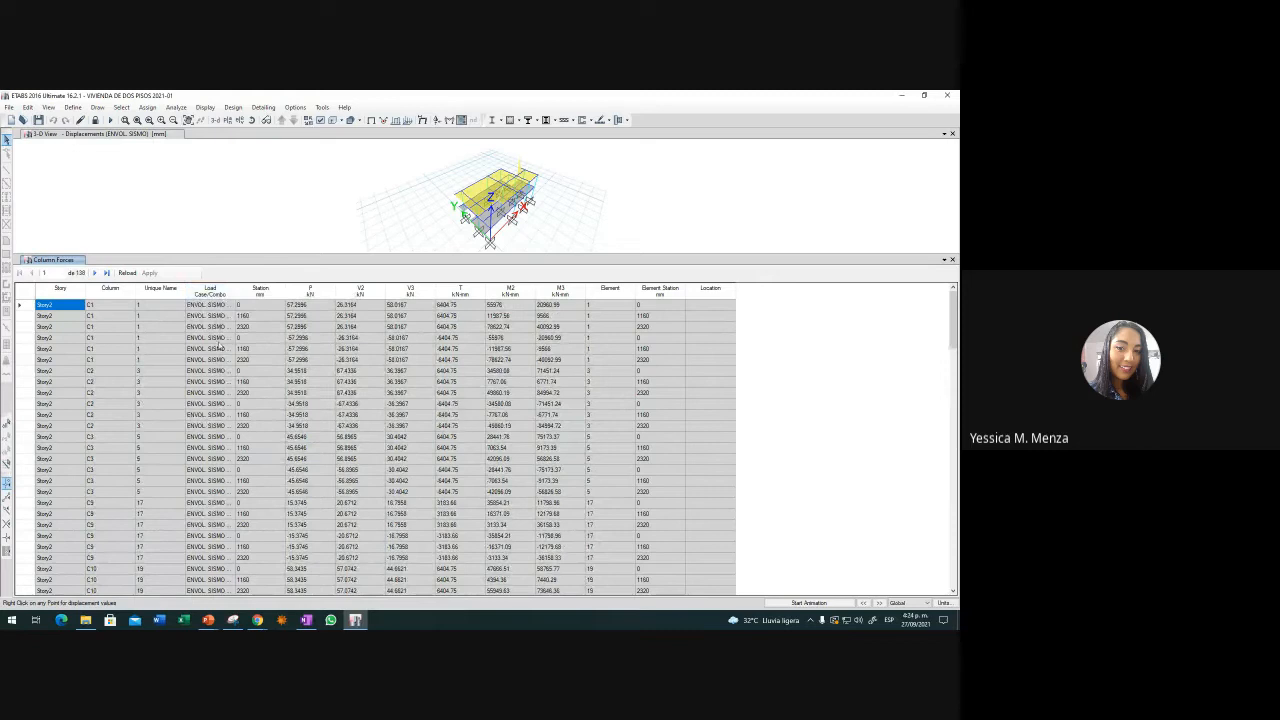
click(264, 292)
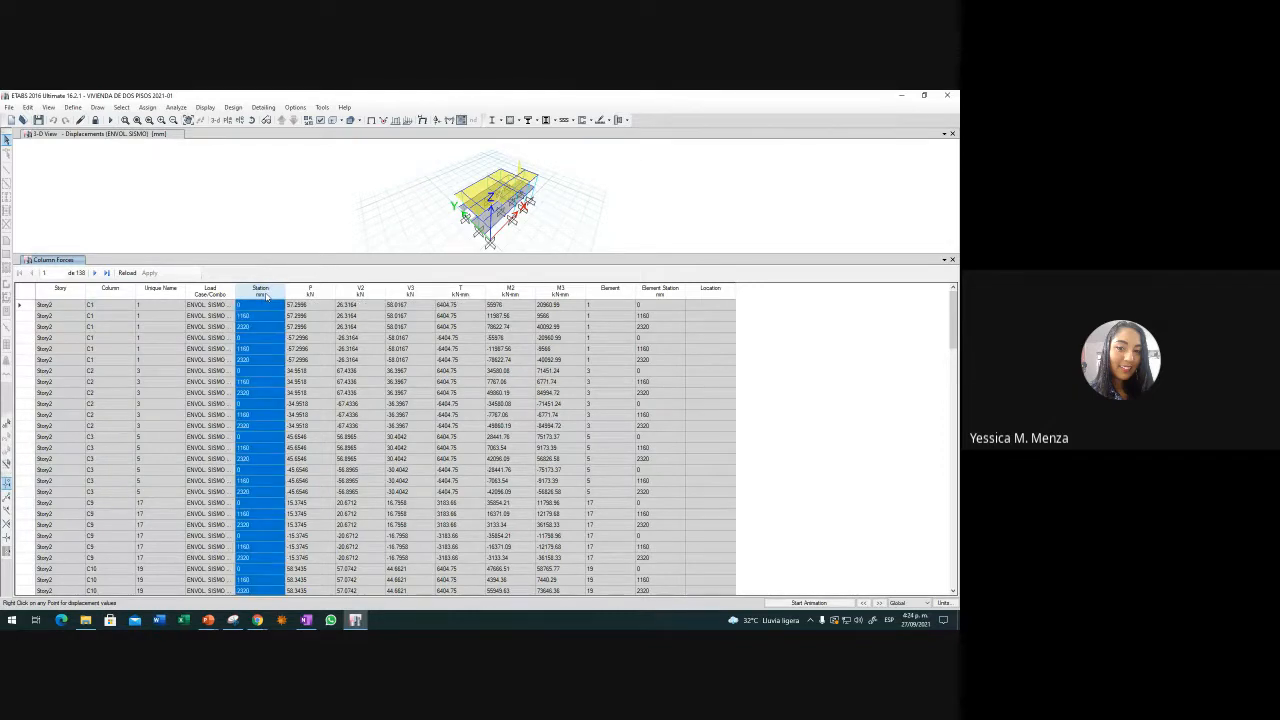
right_click(266, 292)
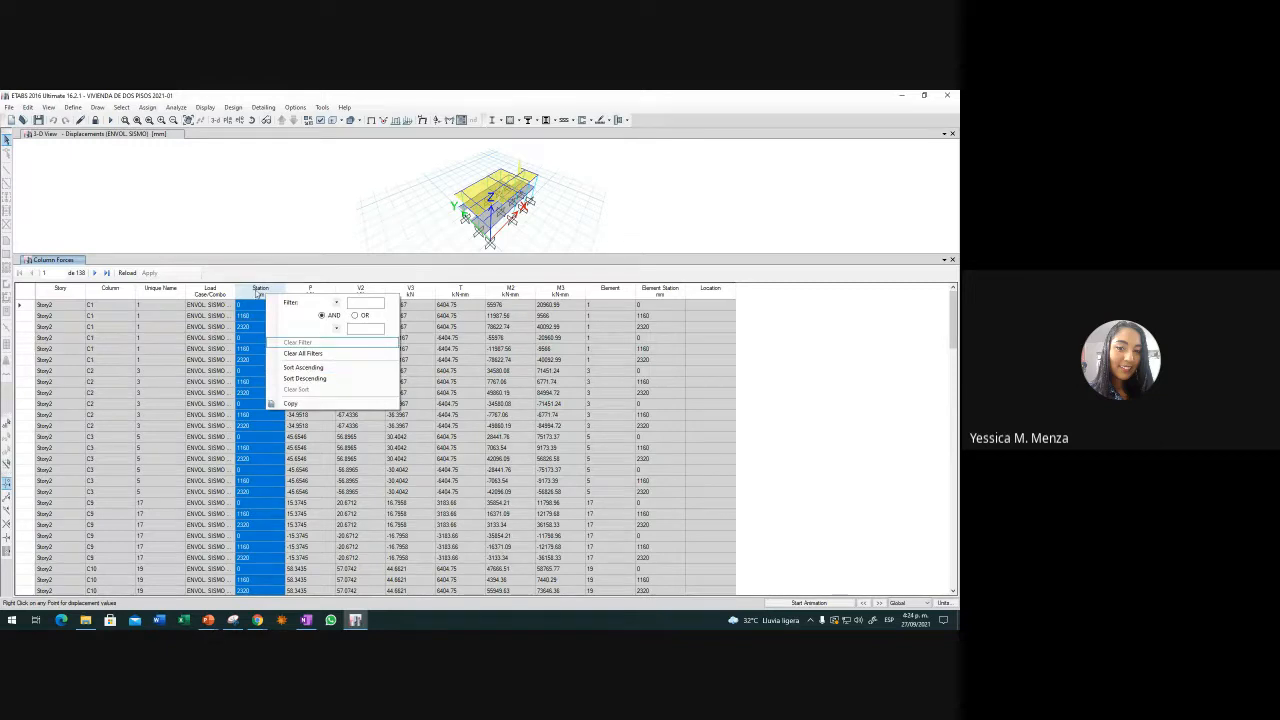
click(355, 315)
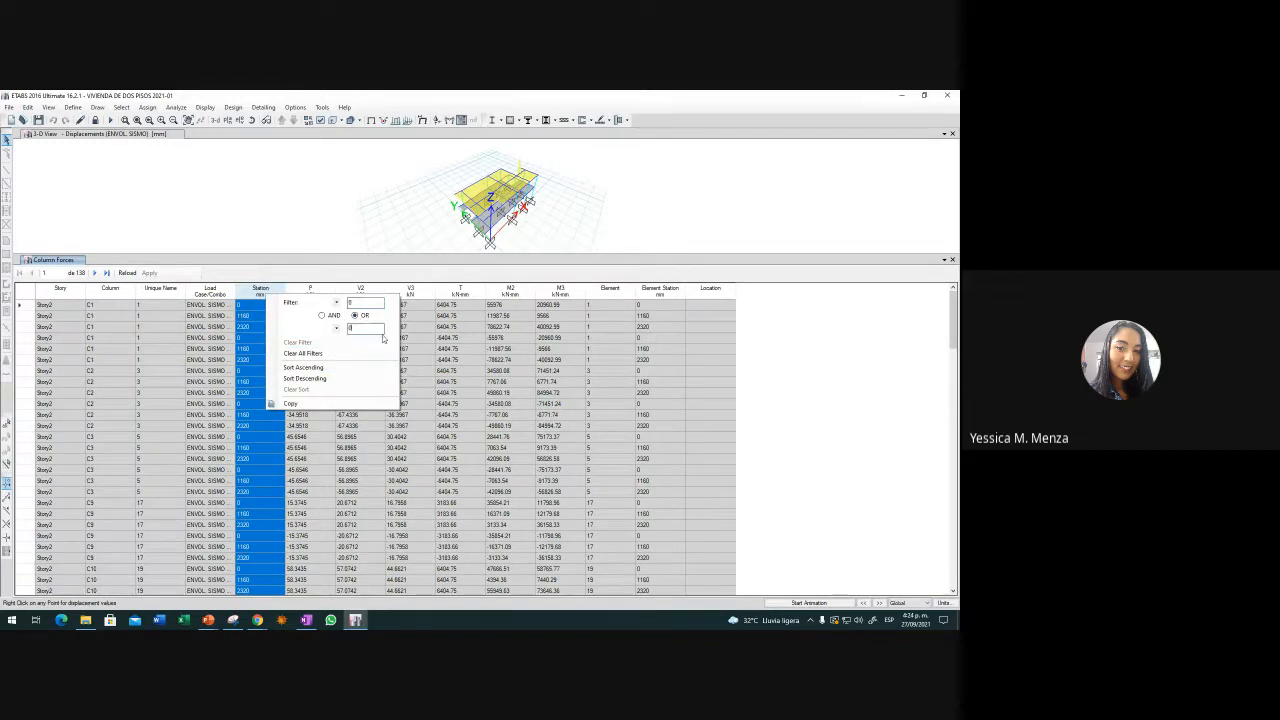
click(871, 360)
Filter the Column Forces table by station so that only rows with station equal to 0 are listed
click(280, 290)
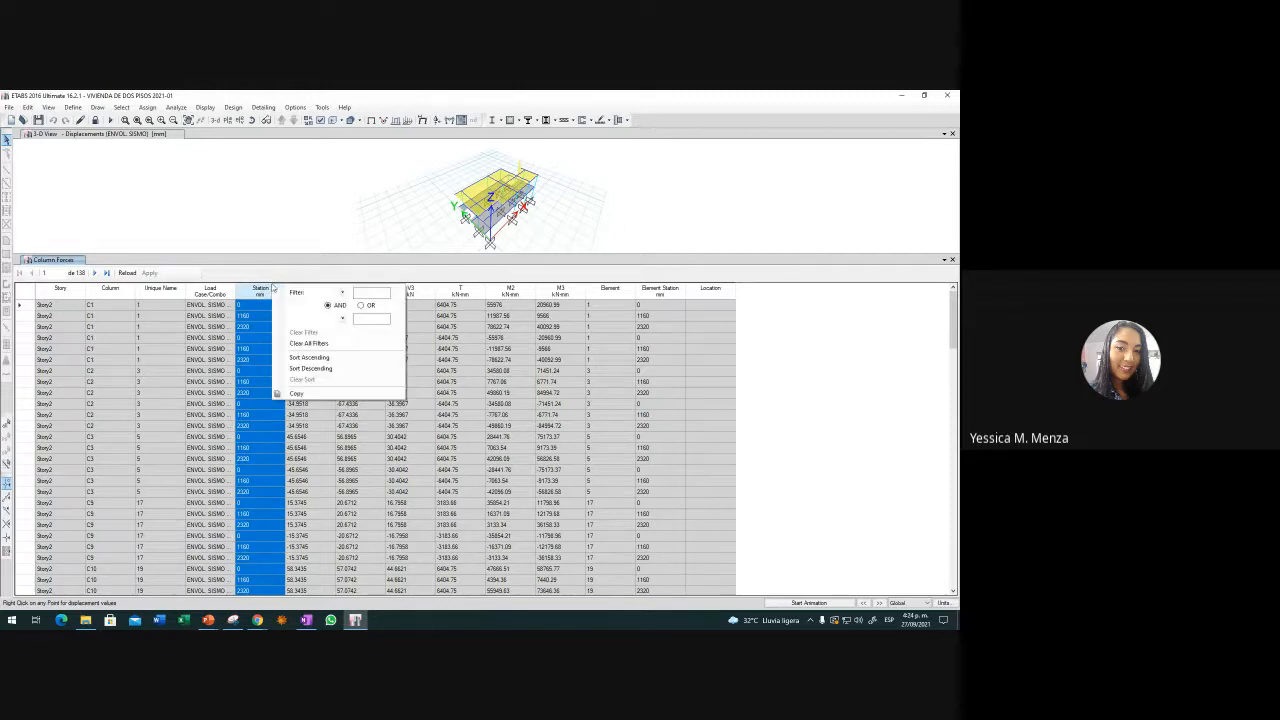
click(342, 292)
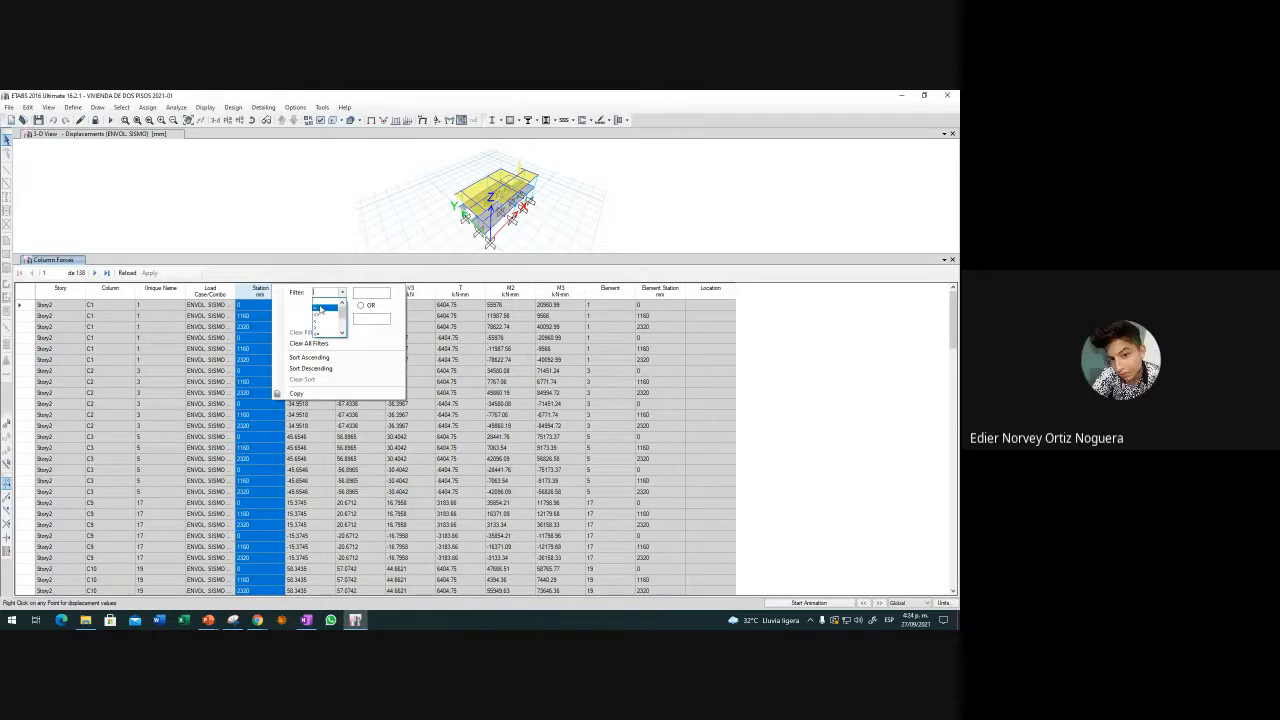
click(319, 308)
click(370, 294)
text(0)
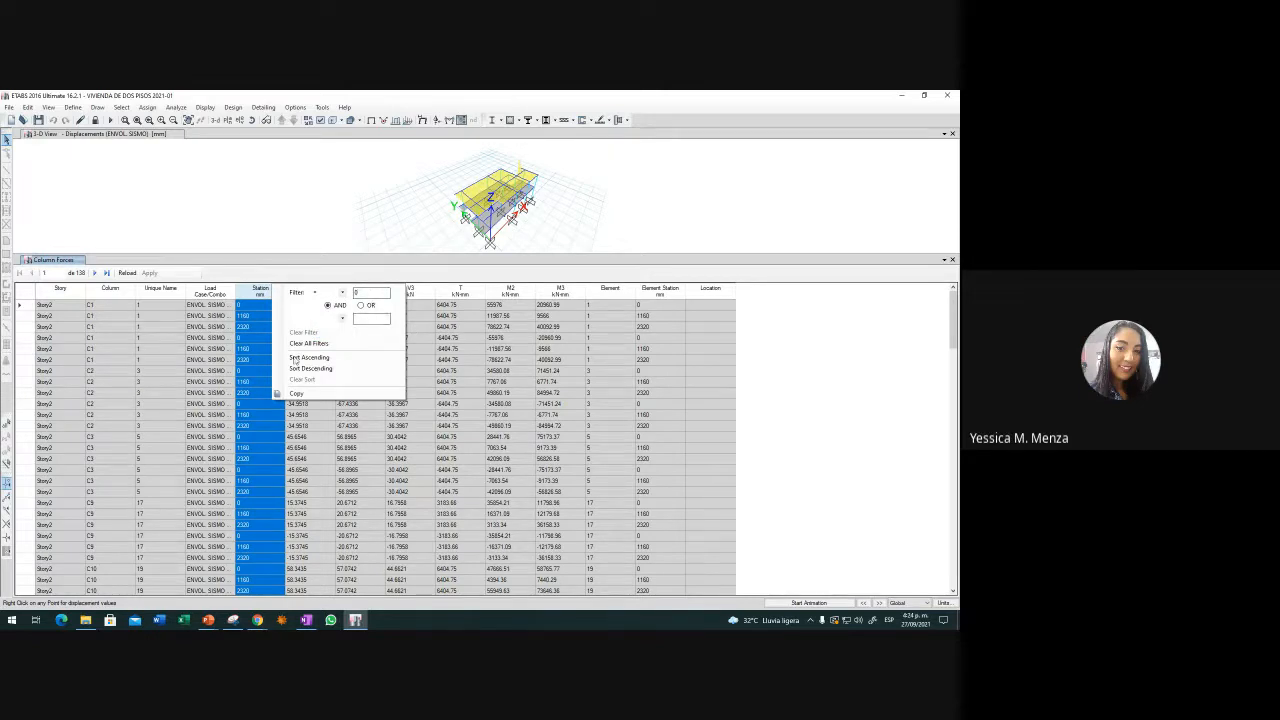
click(371, 318)
click(808, 361)
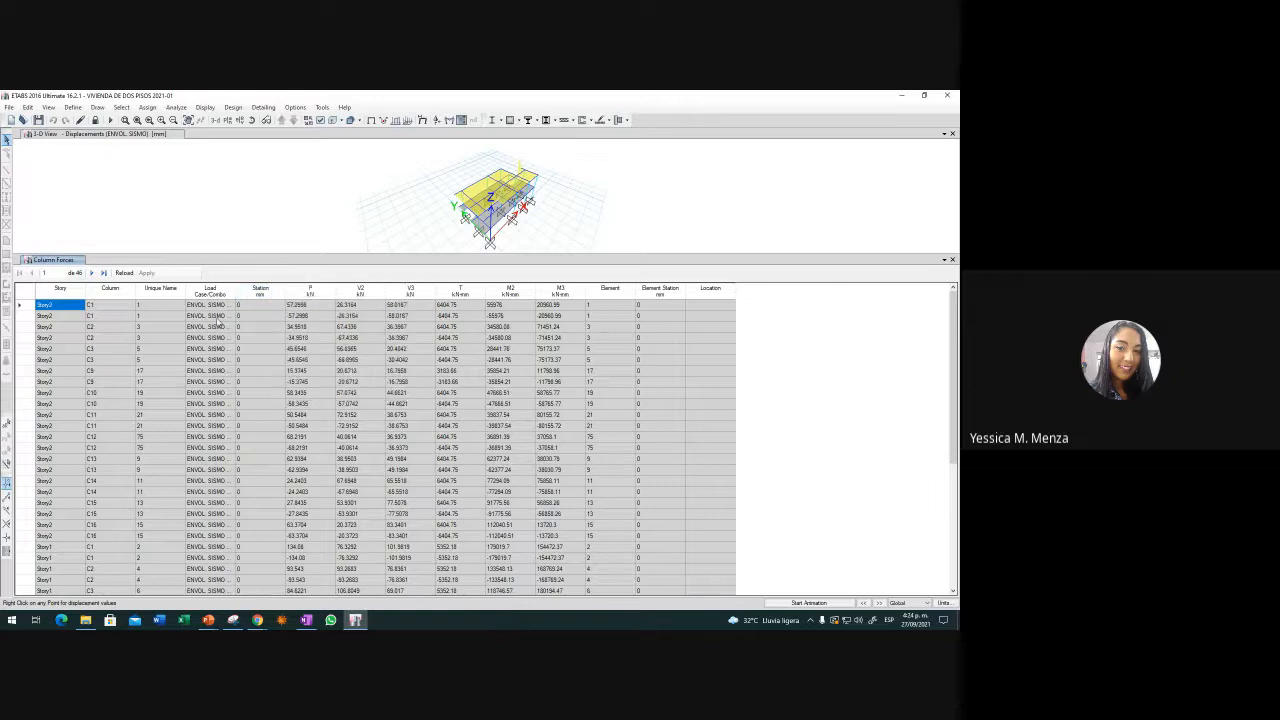
Filter the Column Forces table to Story1 and widen the Load Case/Combo column to fit the full combination names
right_click(52, 291)
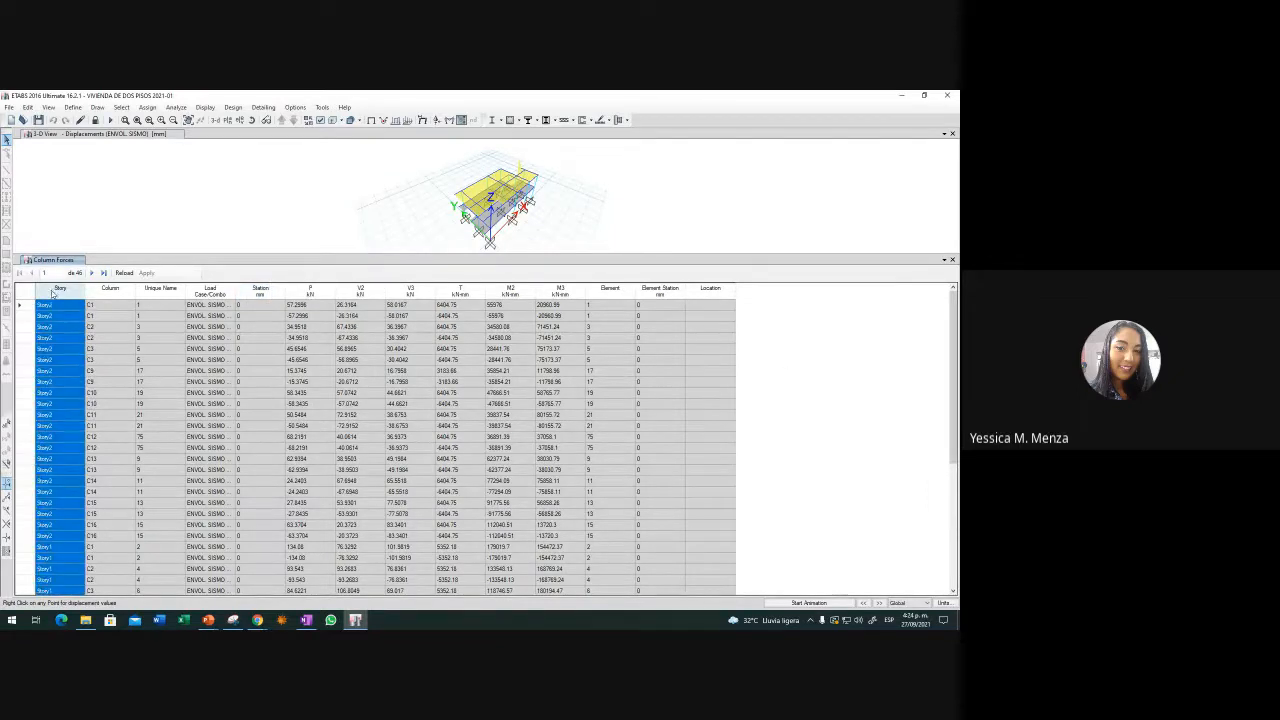
click(105, 300)
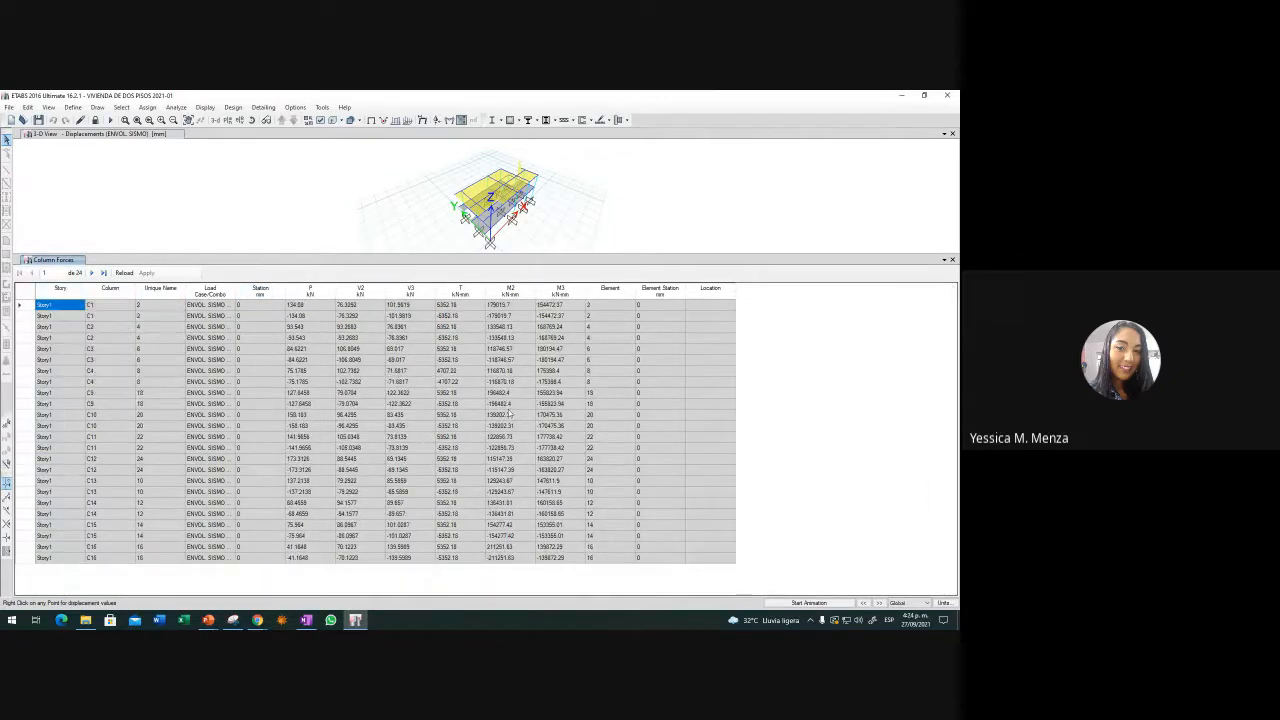
drag(247, 288, 282, 288)
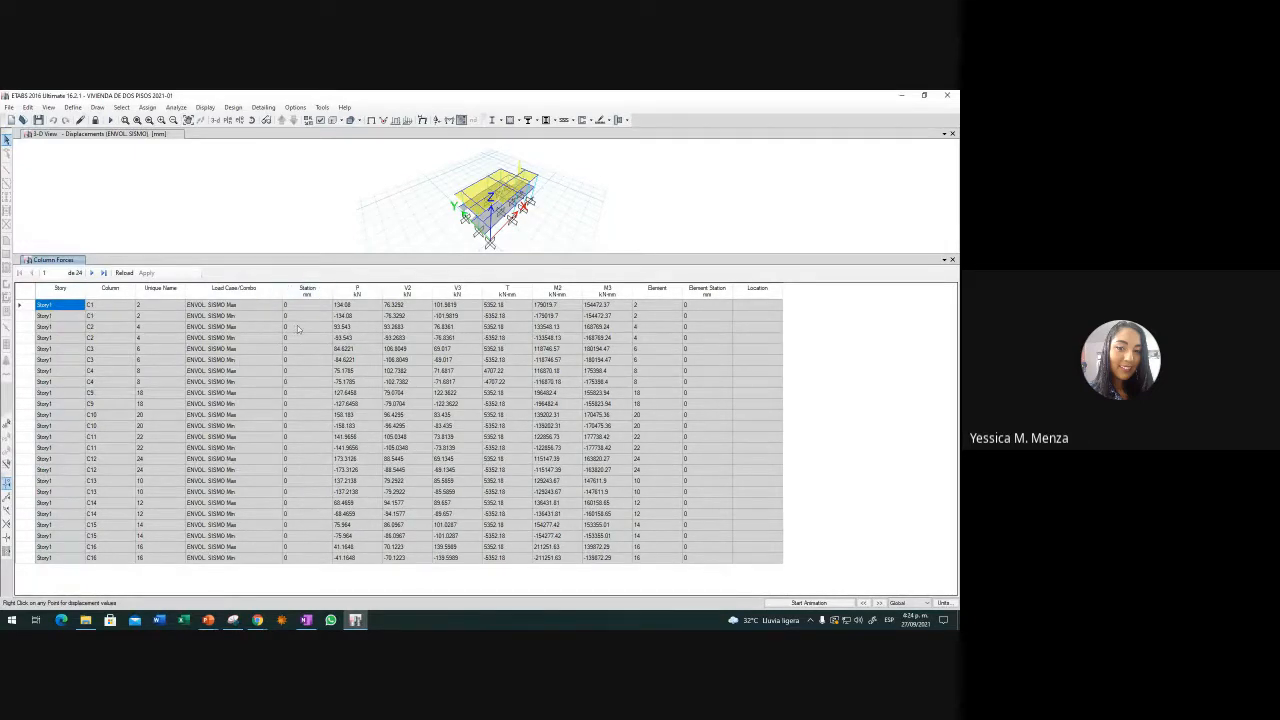
Highlight the two C1 rows and restrict the load combination filter to ENVOL. SISMO Max
drag(18, 307, 19, 318)
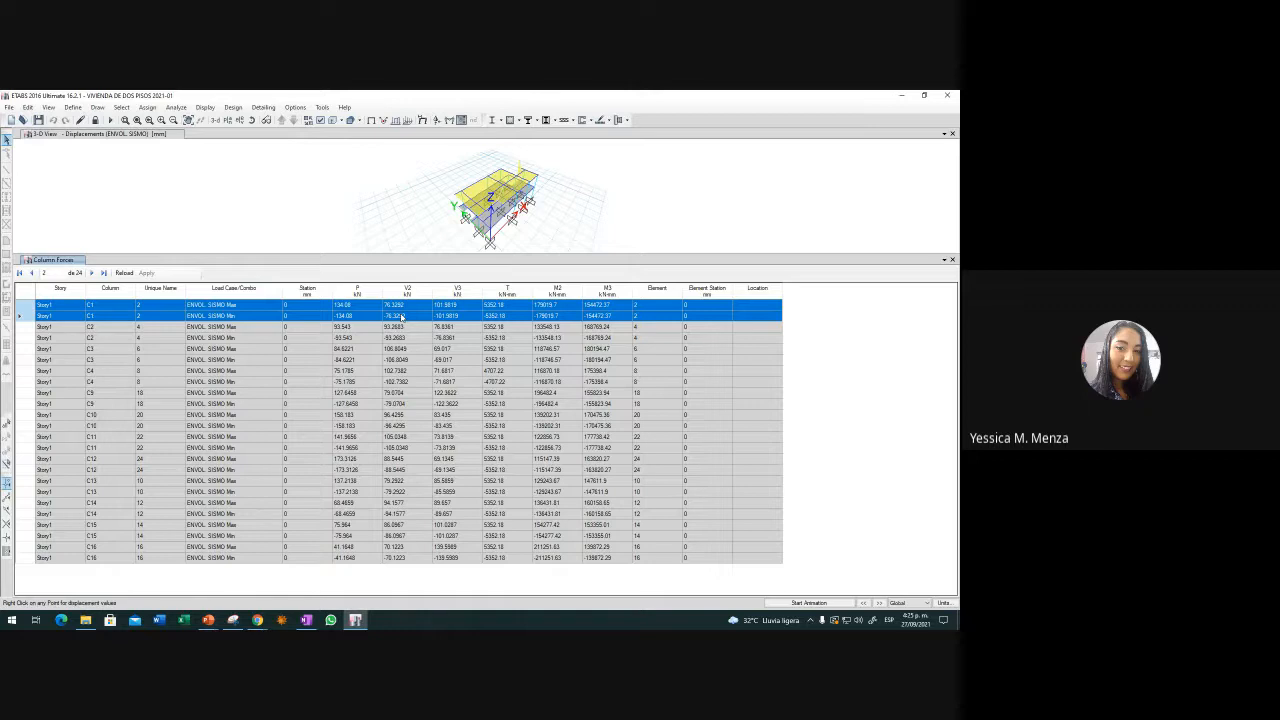
click(216, 288)
right_click(216, 290)
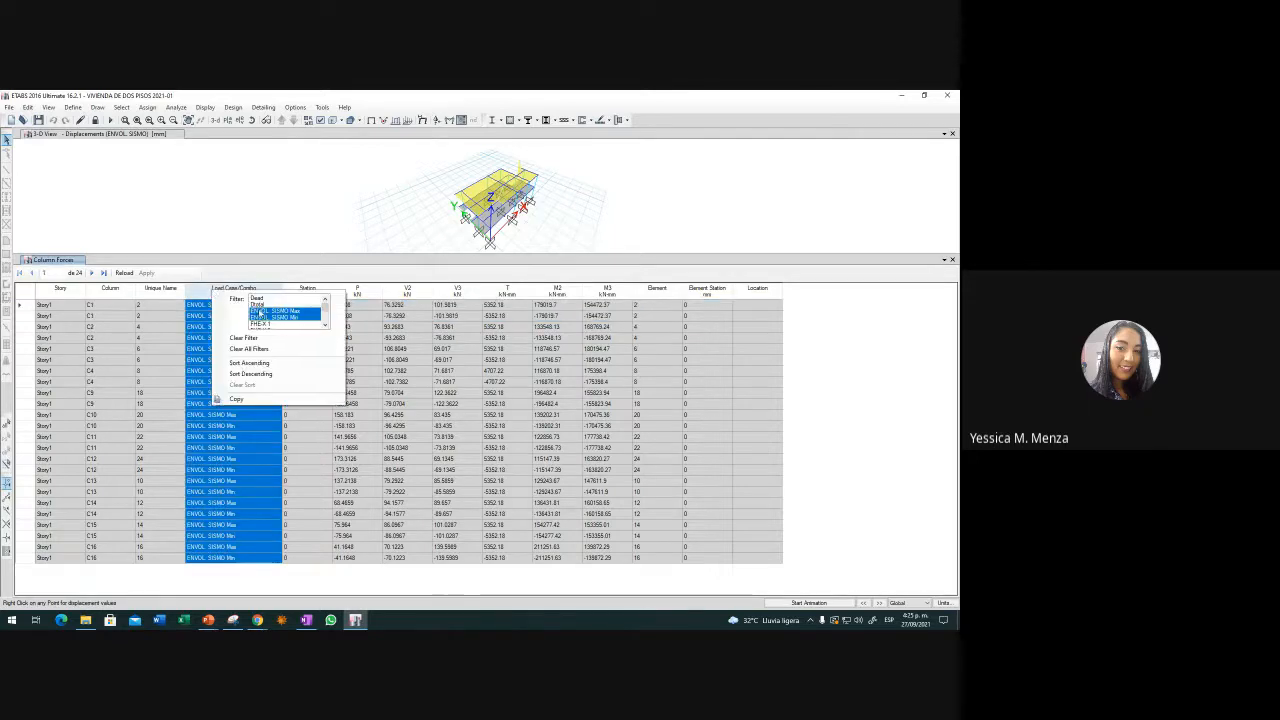
click(275, 311)
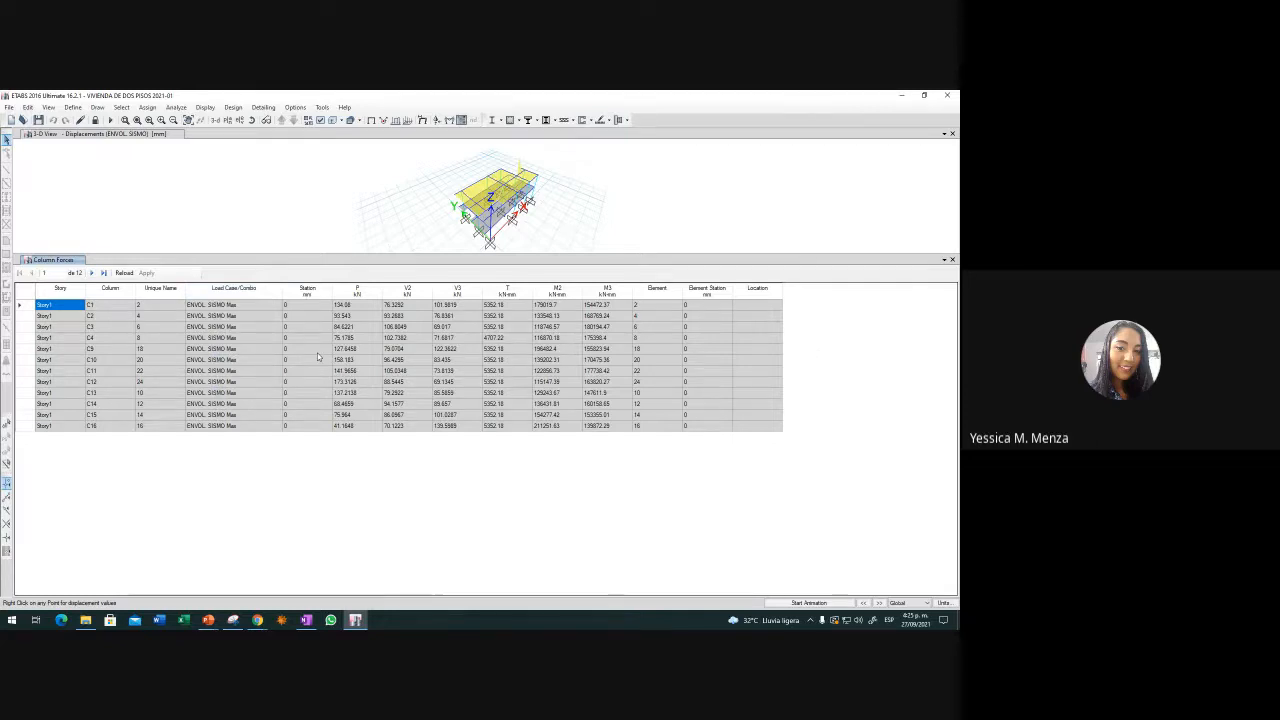
Highlight the C1 row and enlarge the 3D view area above the Column Forces table
click(20, 305)
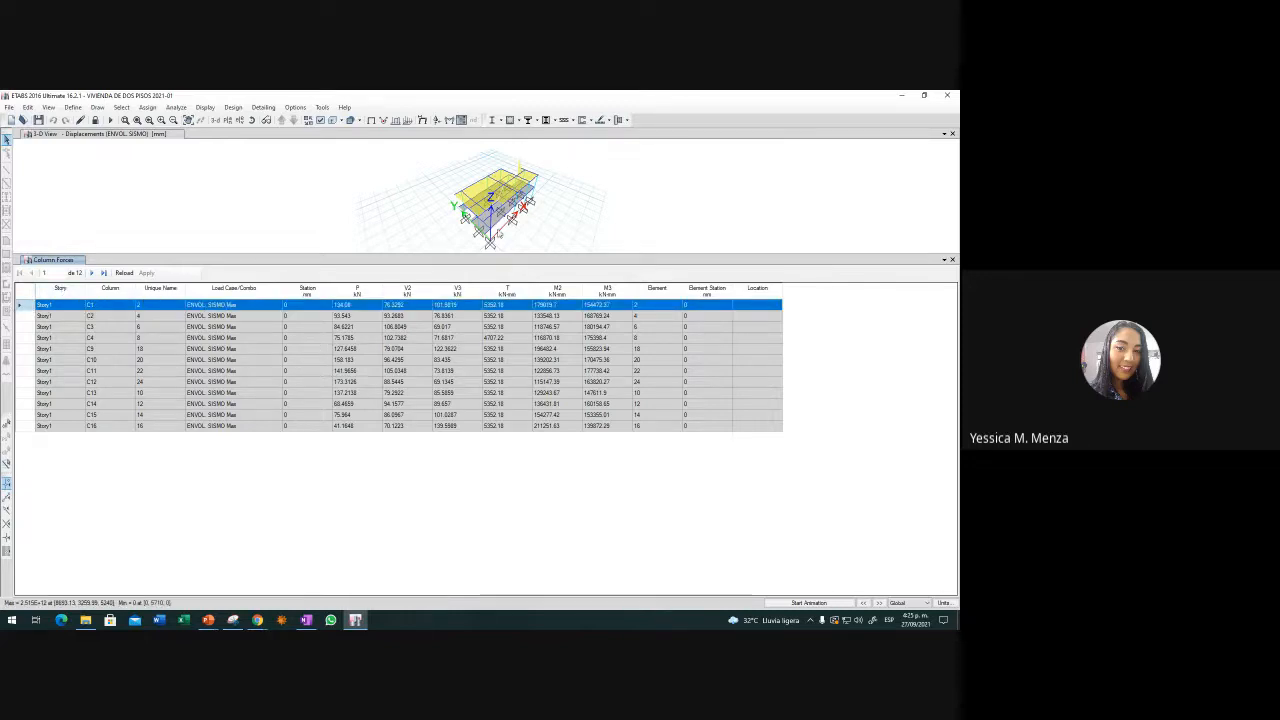
scroll(462, 230, up, 5)
drag(619, 252, 580, 343)
scroll(501, 304, up, 3)
scroll(502, 306, down, 5)
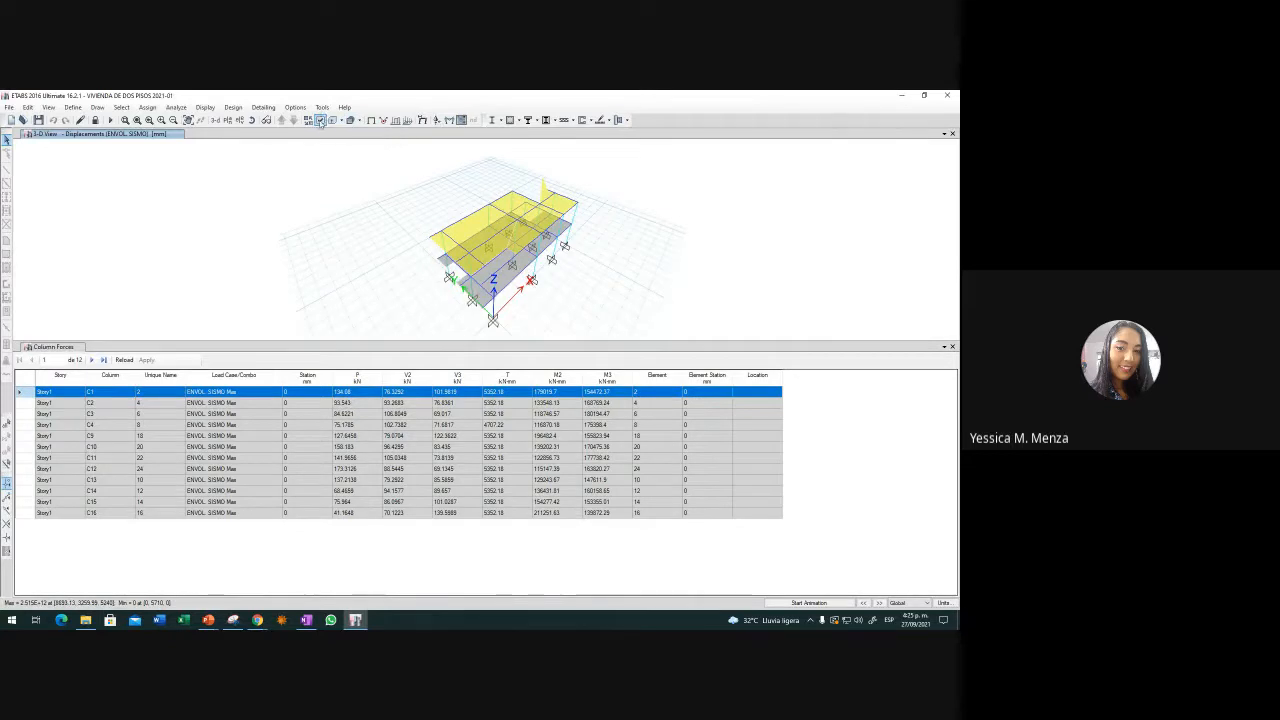
Turn on frame labels in the view options for the 3D view and apply them
click(321, 121)
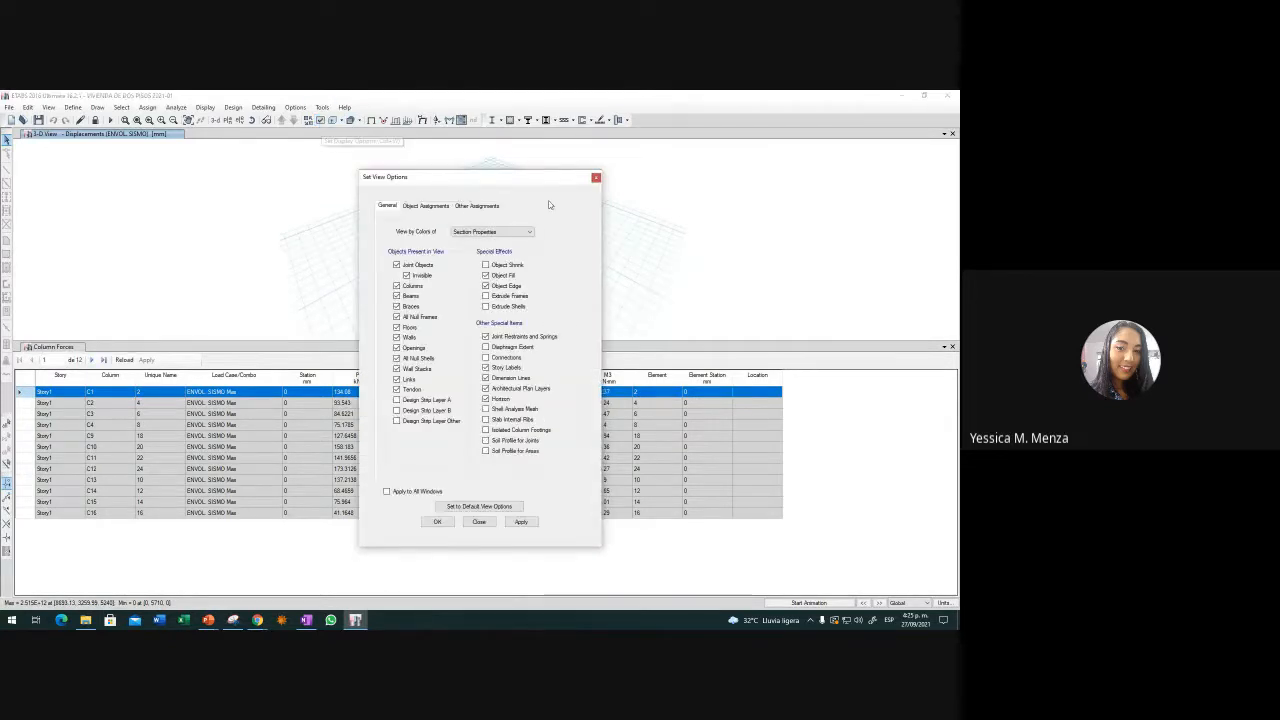
click(437, 206)
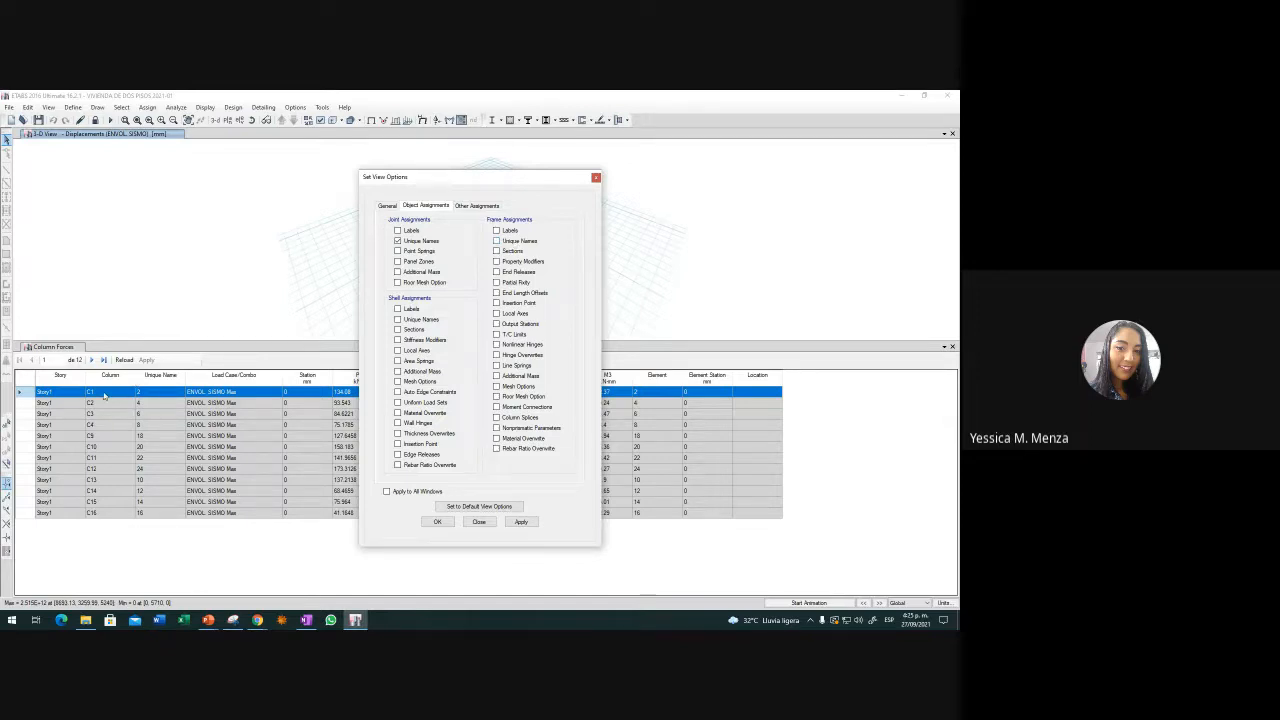
click(497, 231)
click(521, 522)
drag(538, 182, 304, 149)
scroll(457, 284, up, 5)
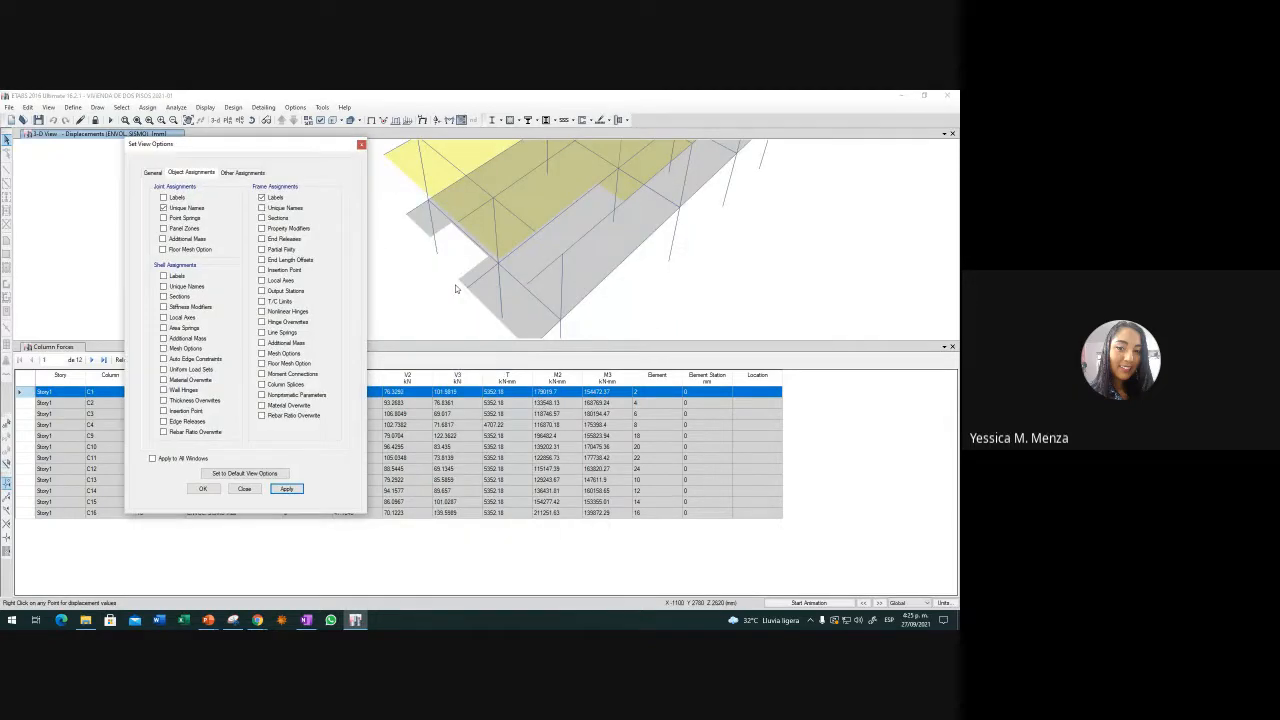
Show the undeformed shape, turn off joint unique names in the 3D view, and close the view options
click(371, 120)
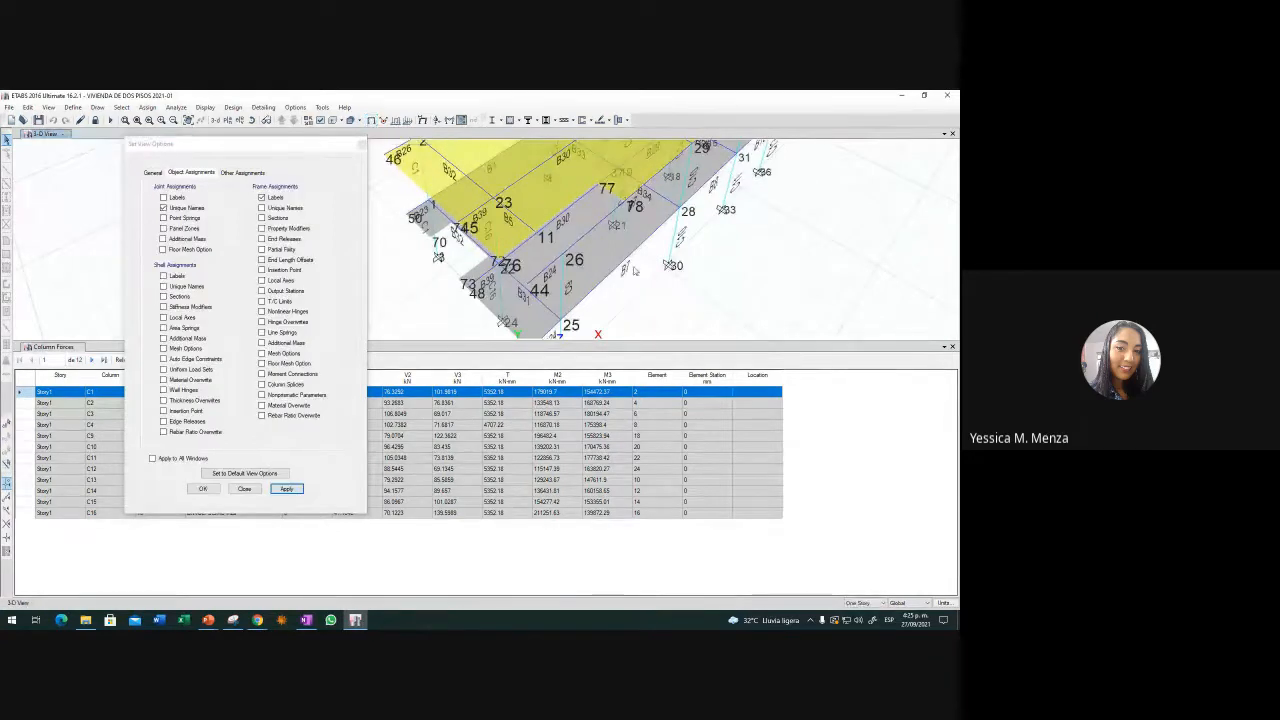
click(262, 197)
click(287, 488)
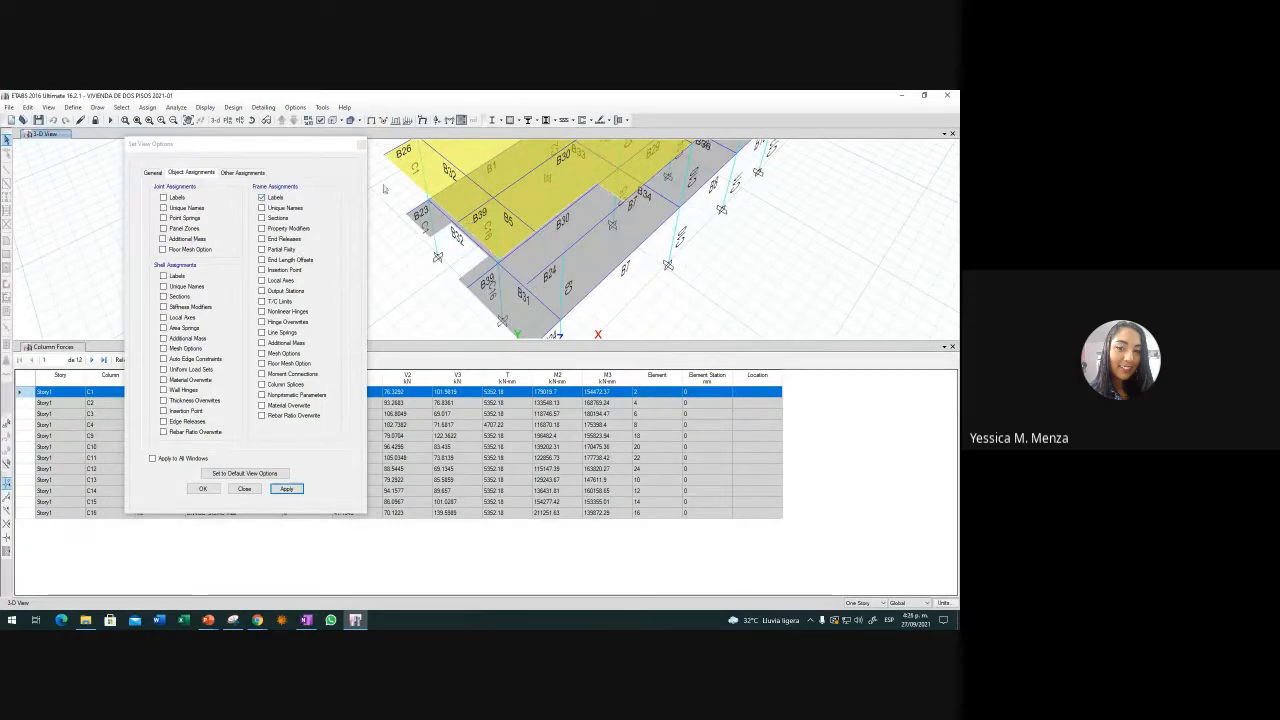
click(362, 144)
scroll(382, 257, down, 5)
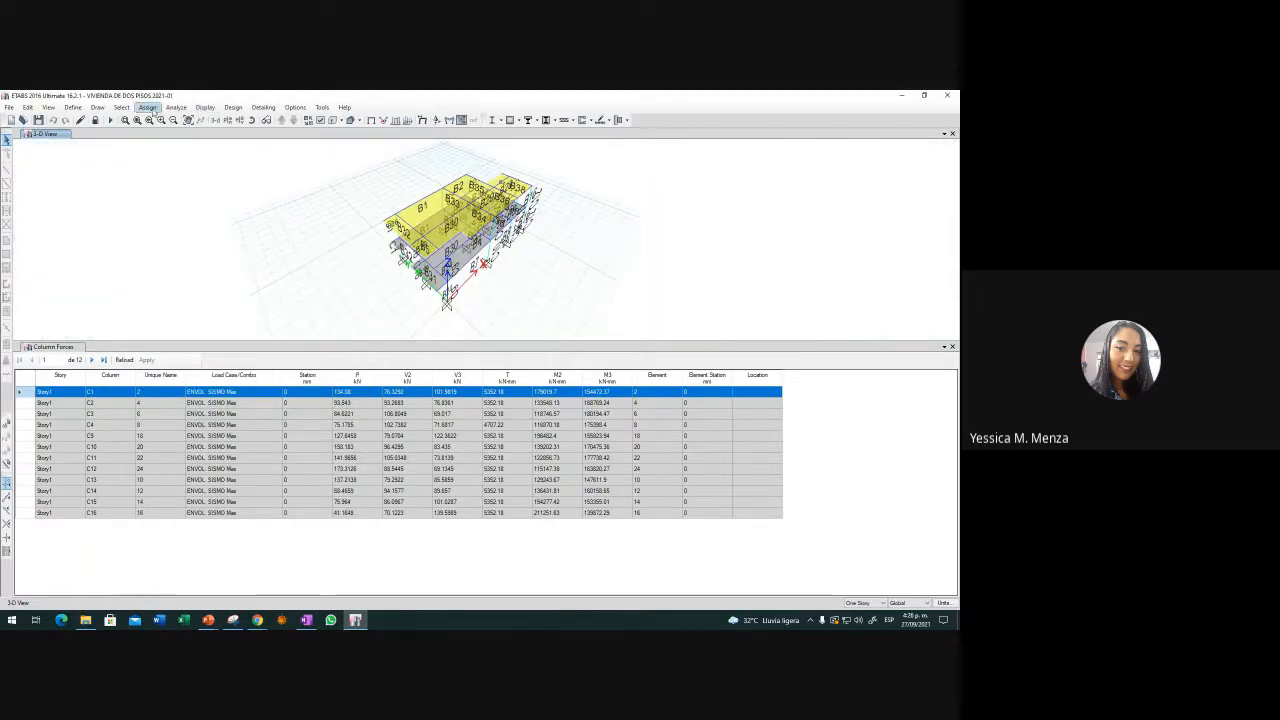
Select all frames with the col 30x40 section property and show only the selected objects in the 3D view
click(122, 108)
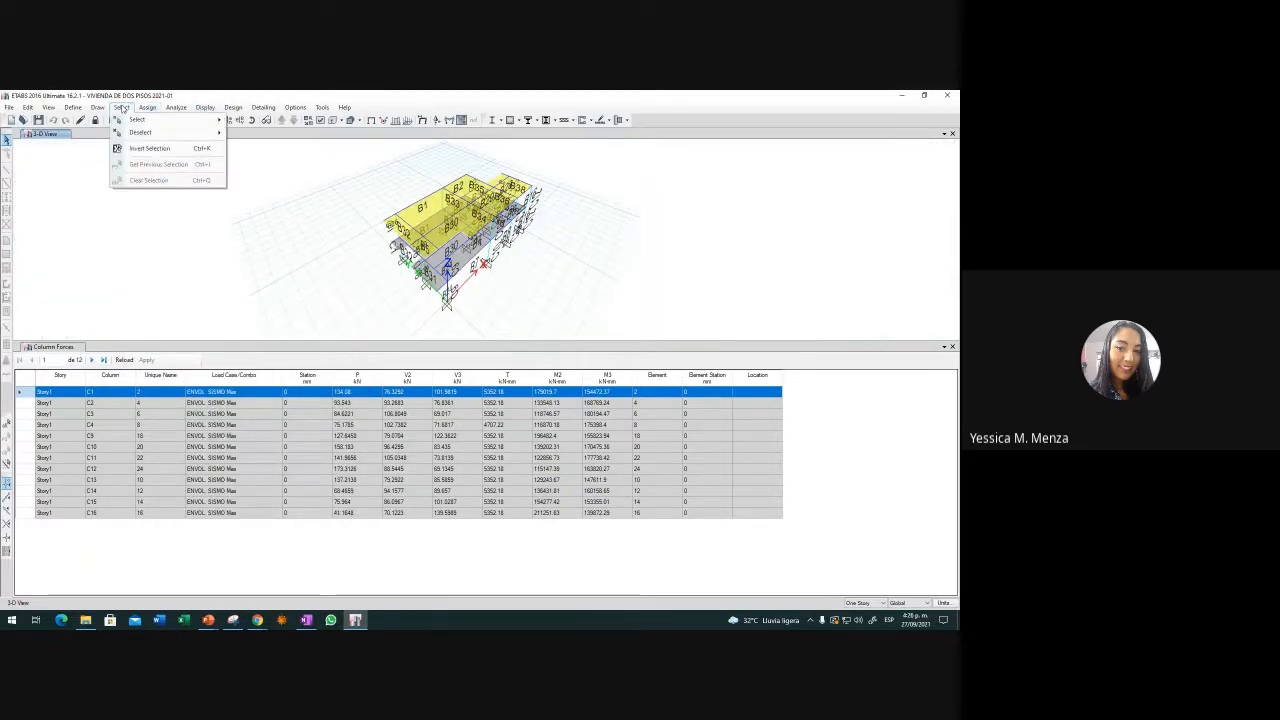
mouse_move(143, 108)
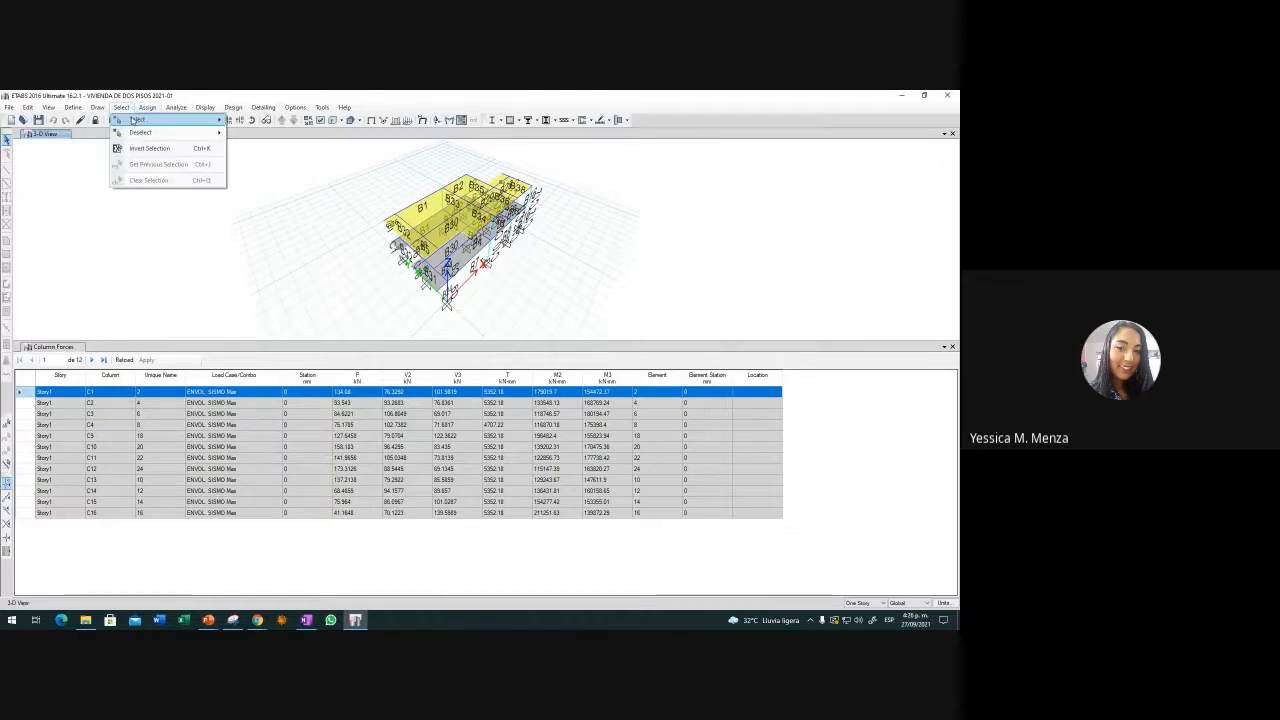
mouse_move(340, 208)
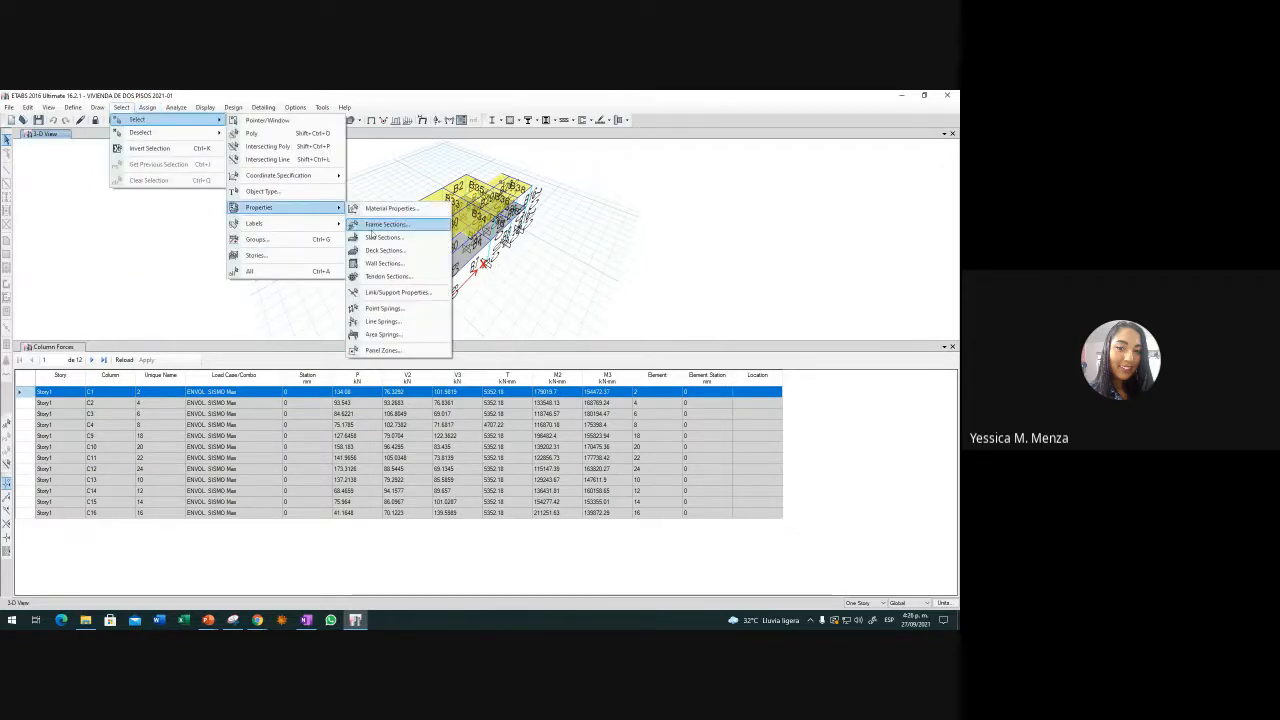
click(372, 225)
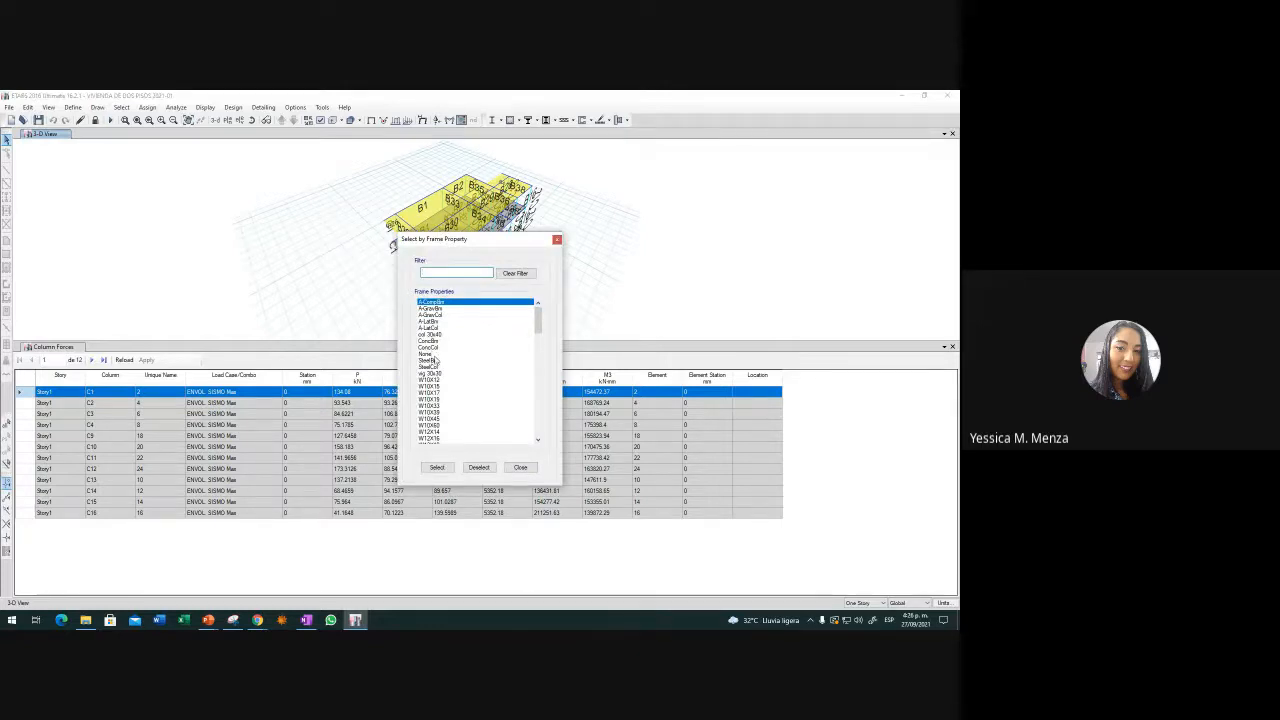
click(430, 334)
click(437, 467)
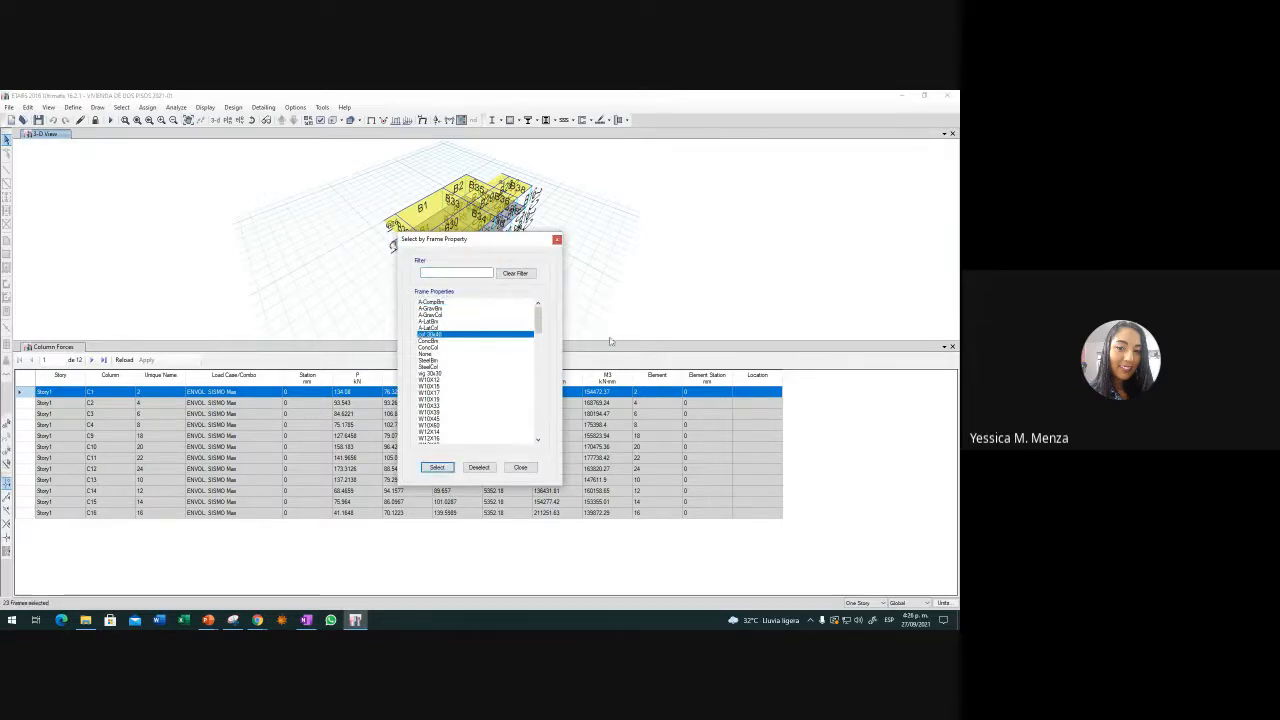
right_click(822, 314)
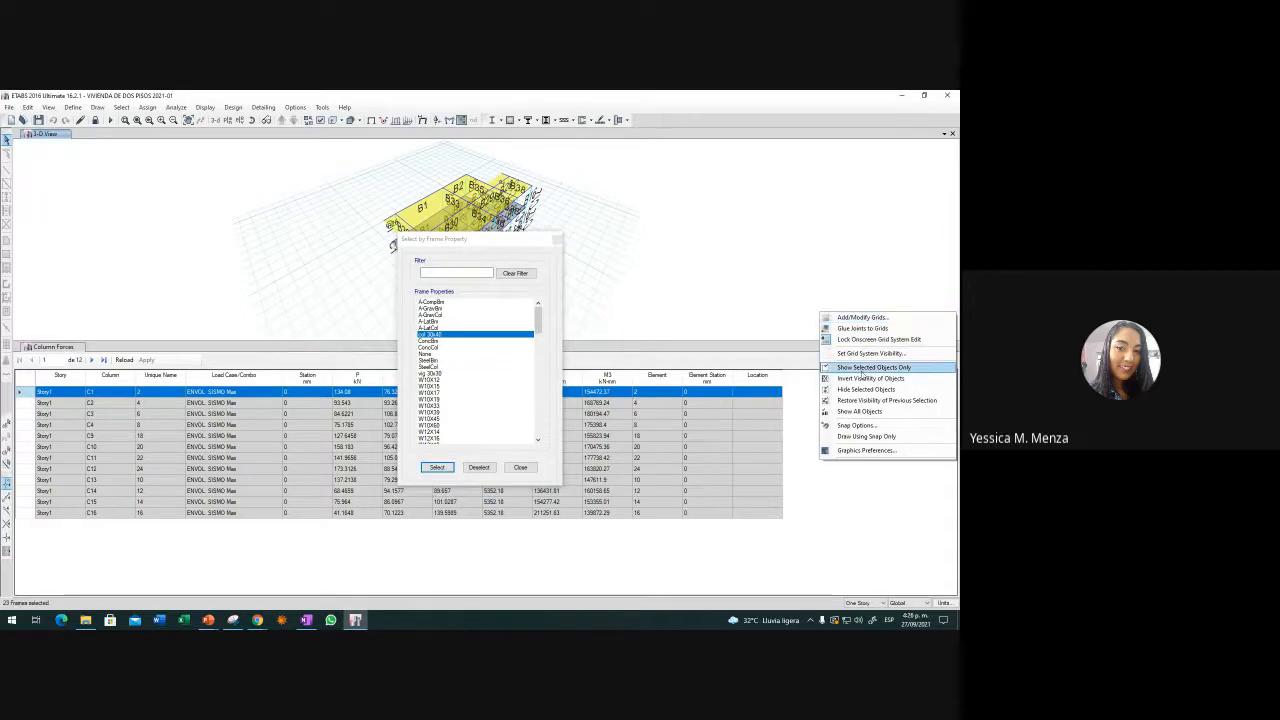
click(862, 368)
click(555, 240)
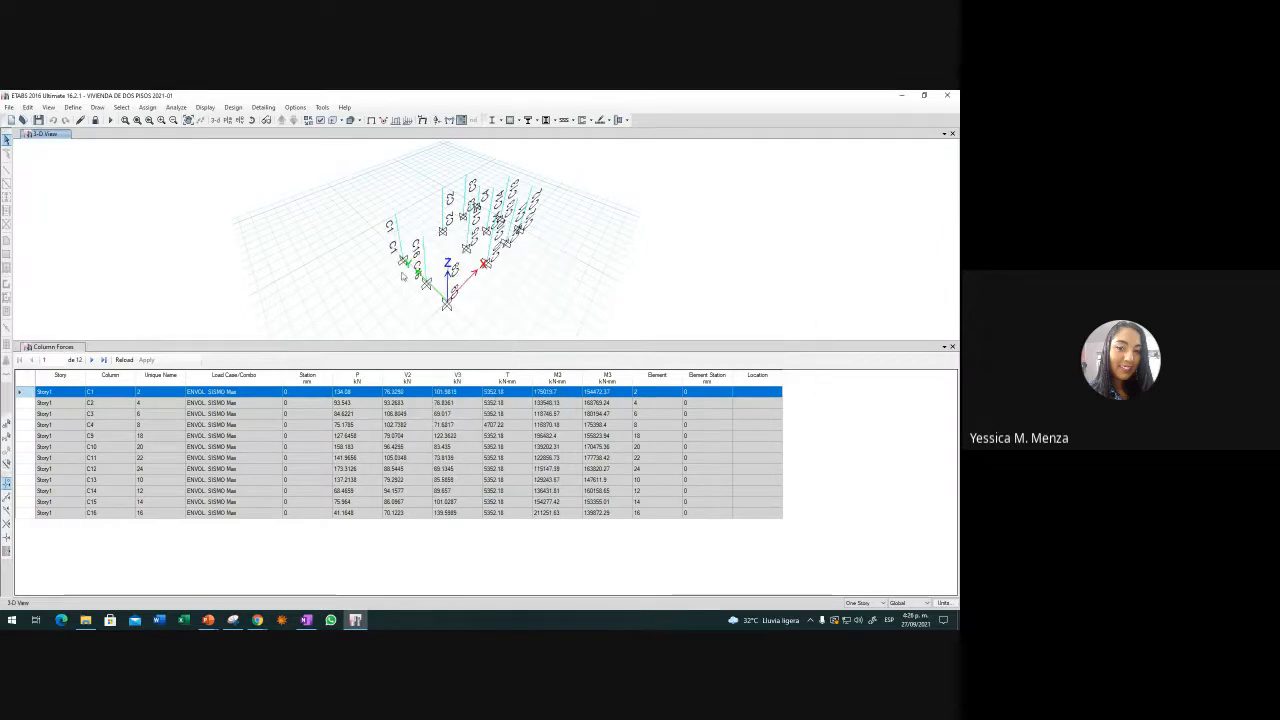
Select both storey segments of column C1 in the 3D view and check the C1 row's shear V3 in the table
scroll(405, 280, up, 5)
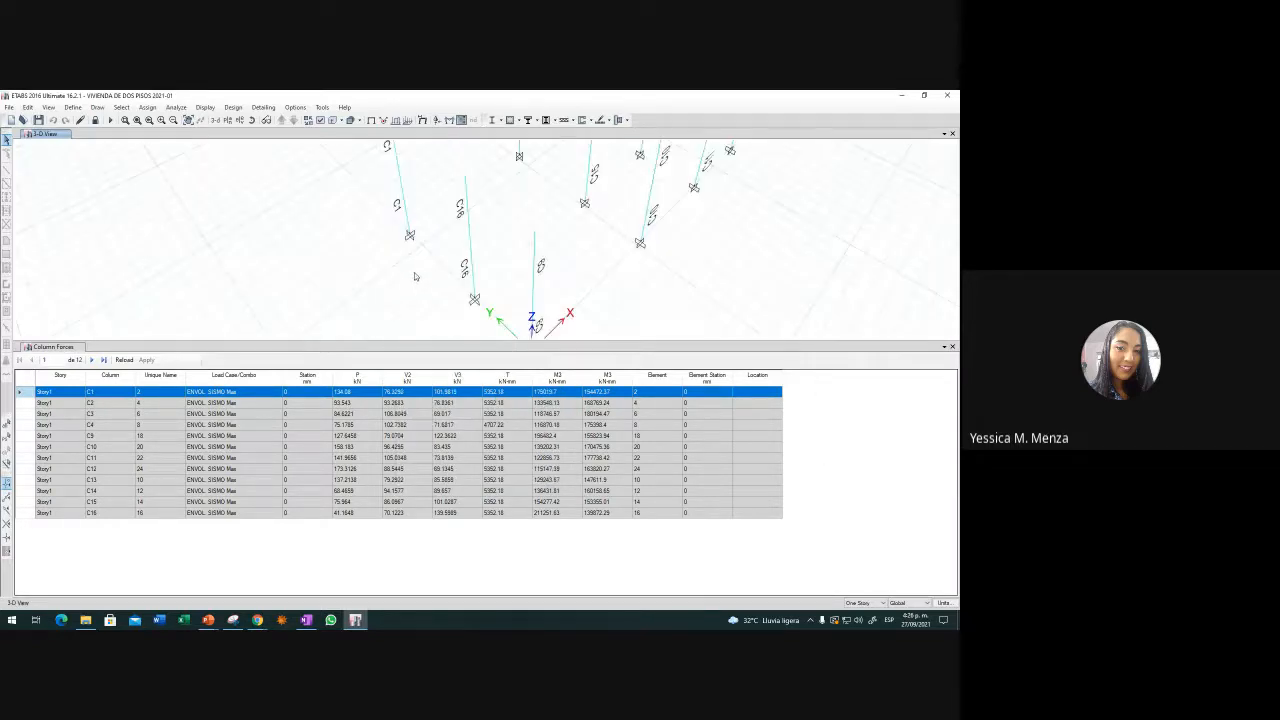
drag(420, 208, 357, 143)
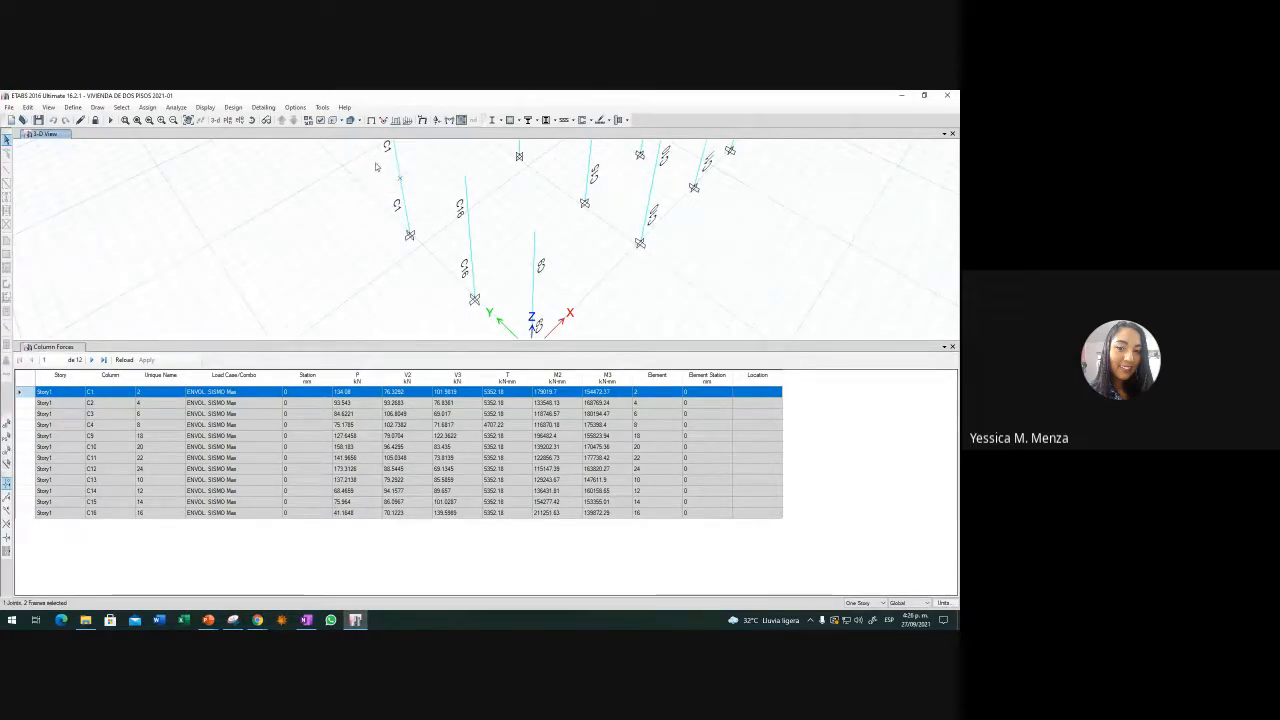
drag(413, 206, 366, 157)
scroll(399, 228, down, 5)
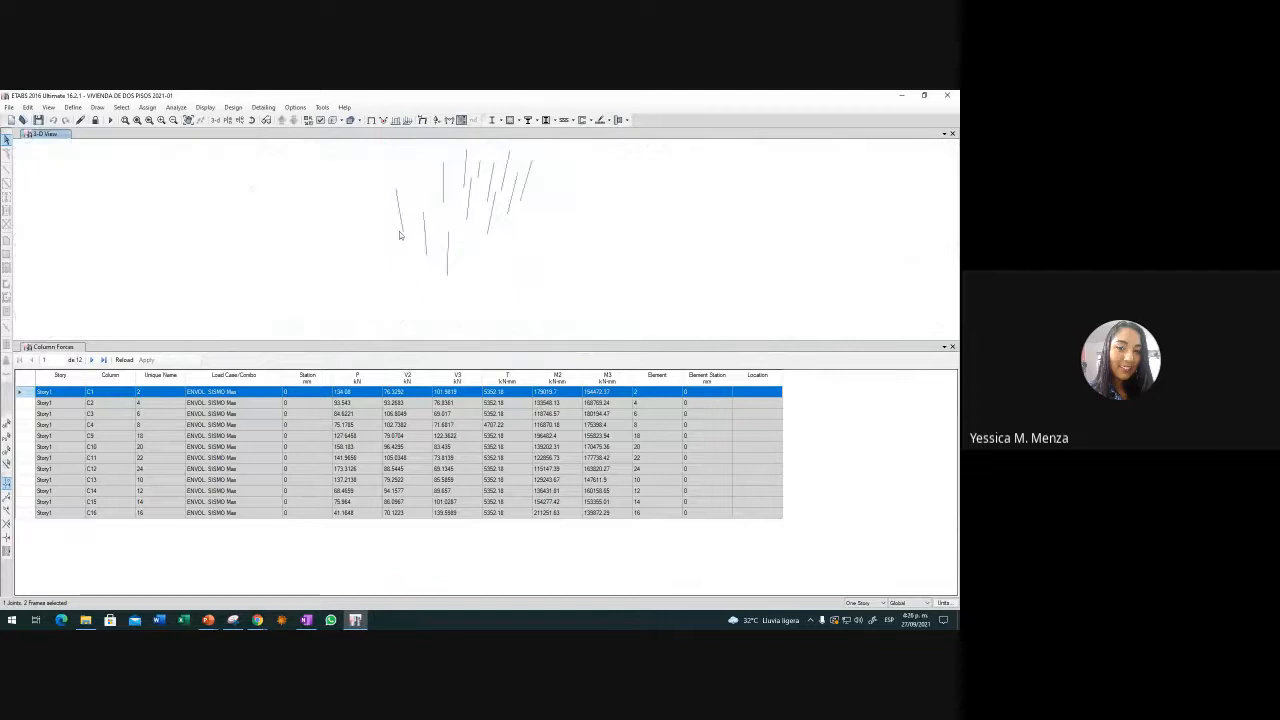
scroll(398, 220, up, 5)
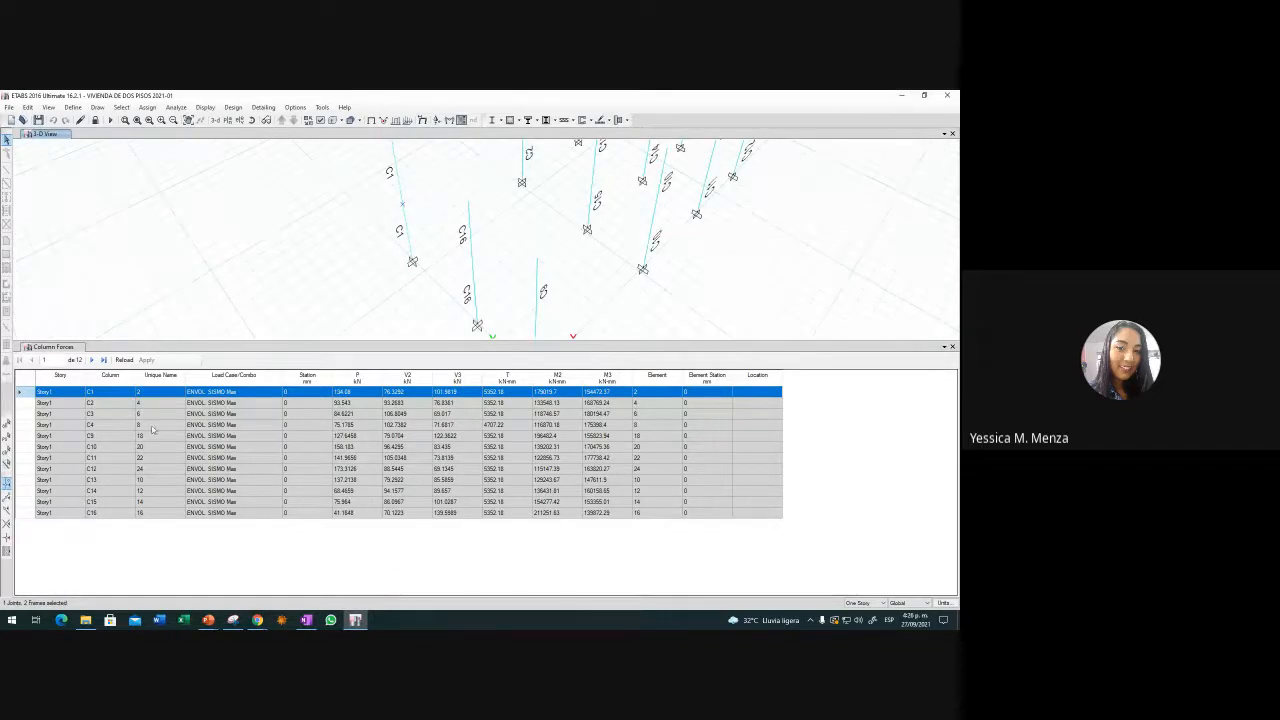
click(22, 393)
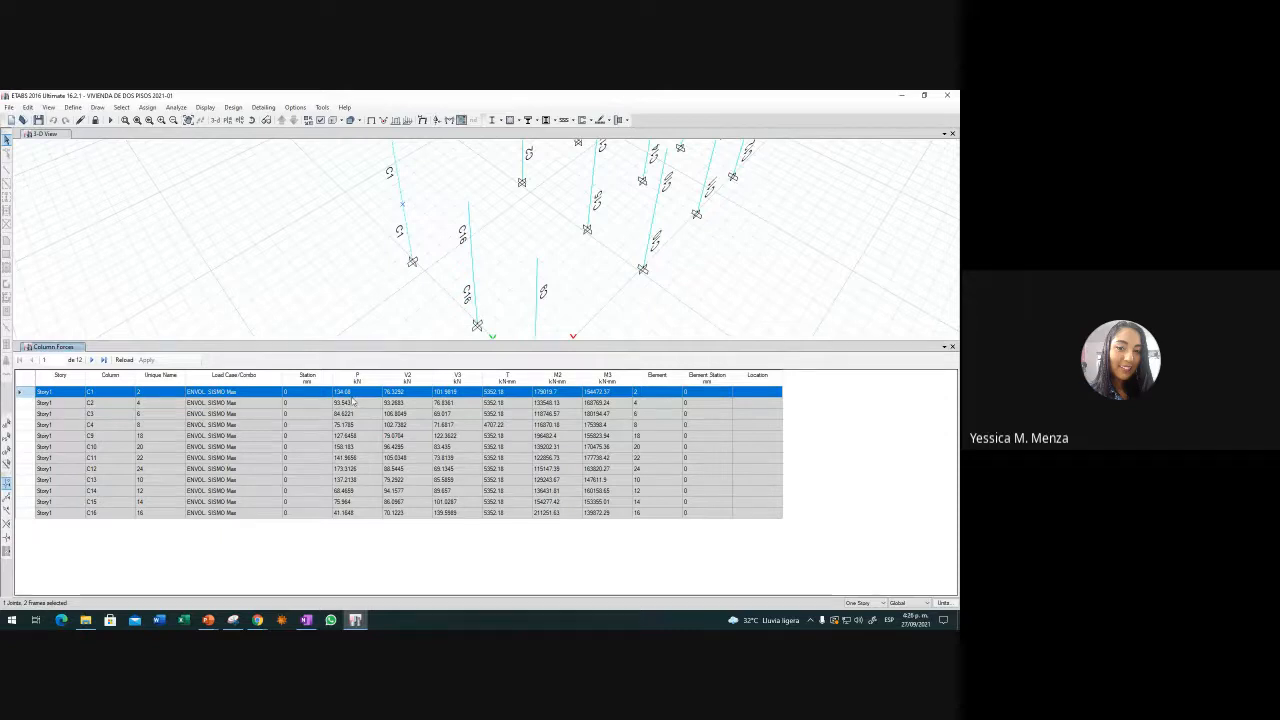
click(455, 394)
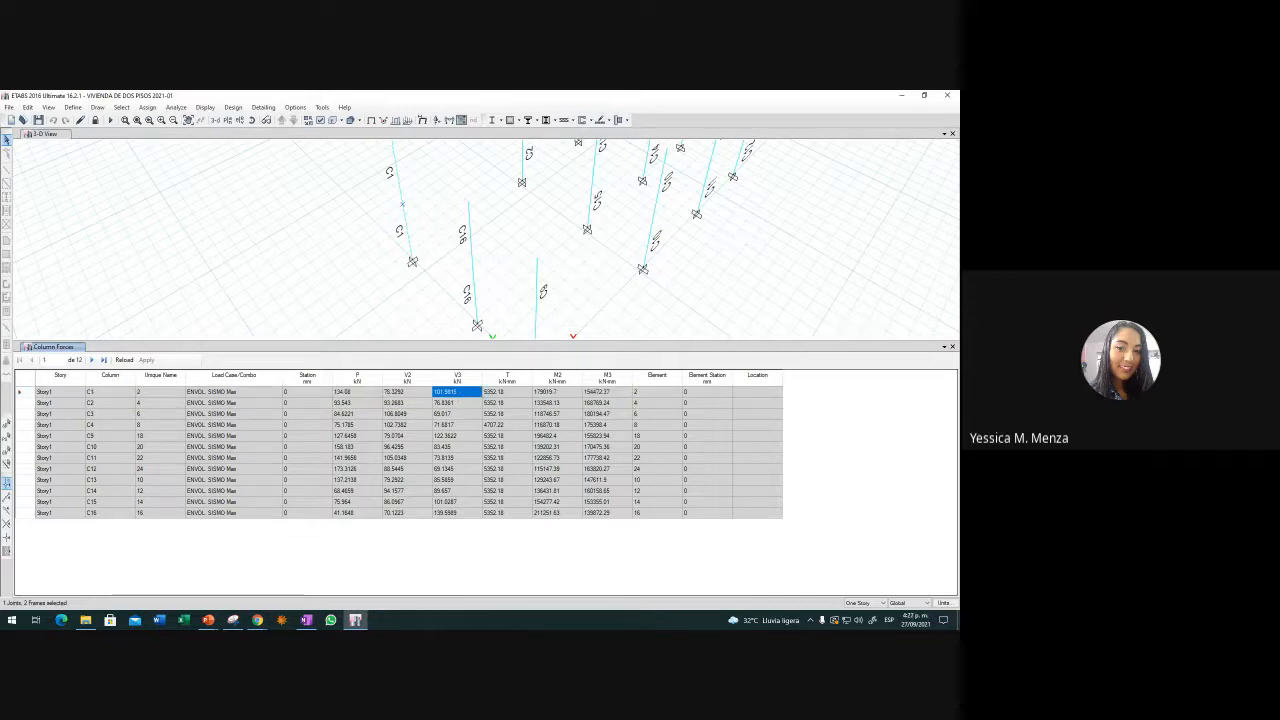
Set the model's consistent units to m for length and kN for force
click(942, 603)
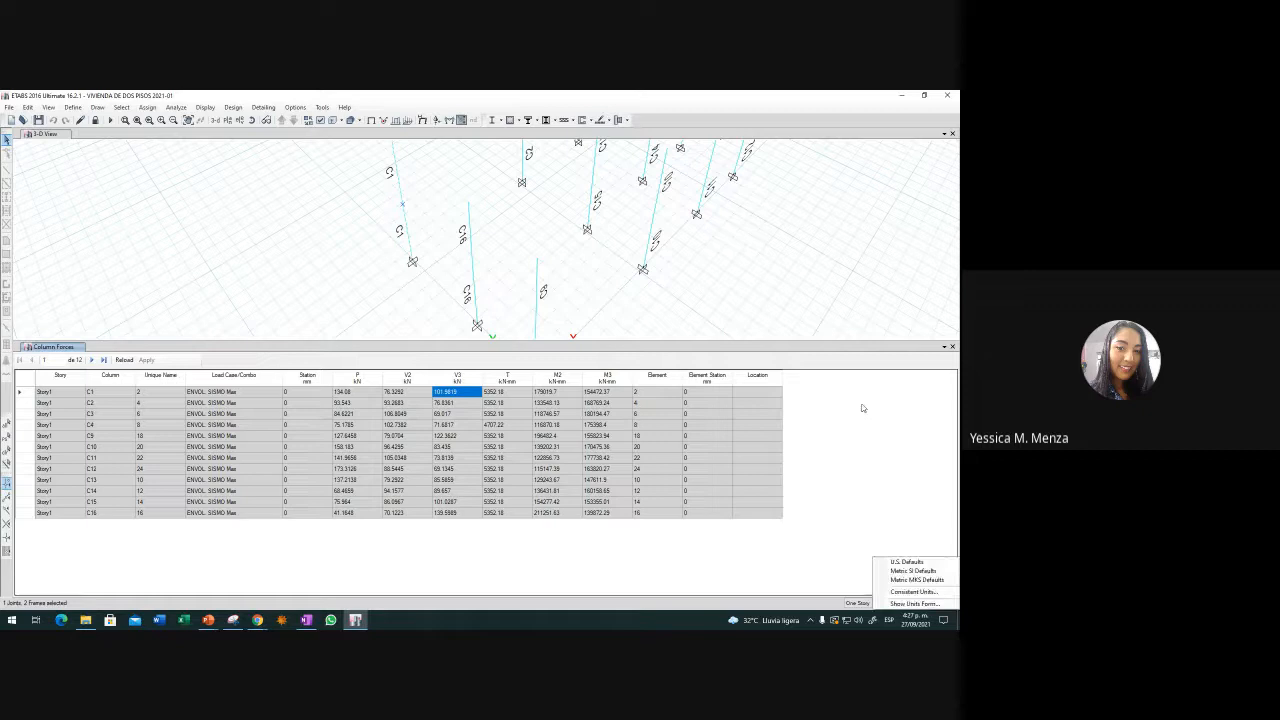
click(912, 591)
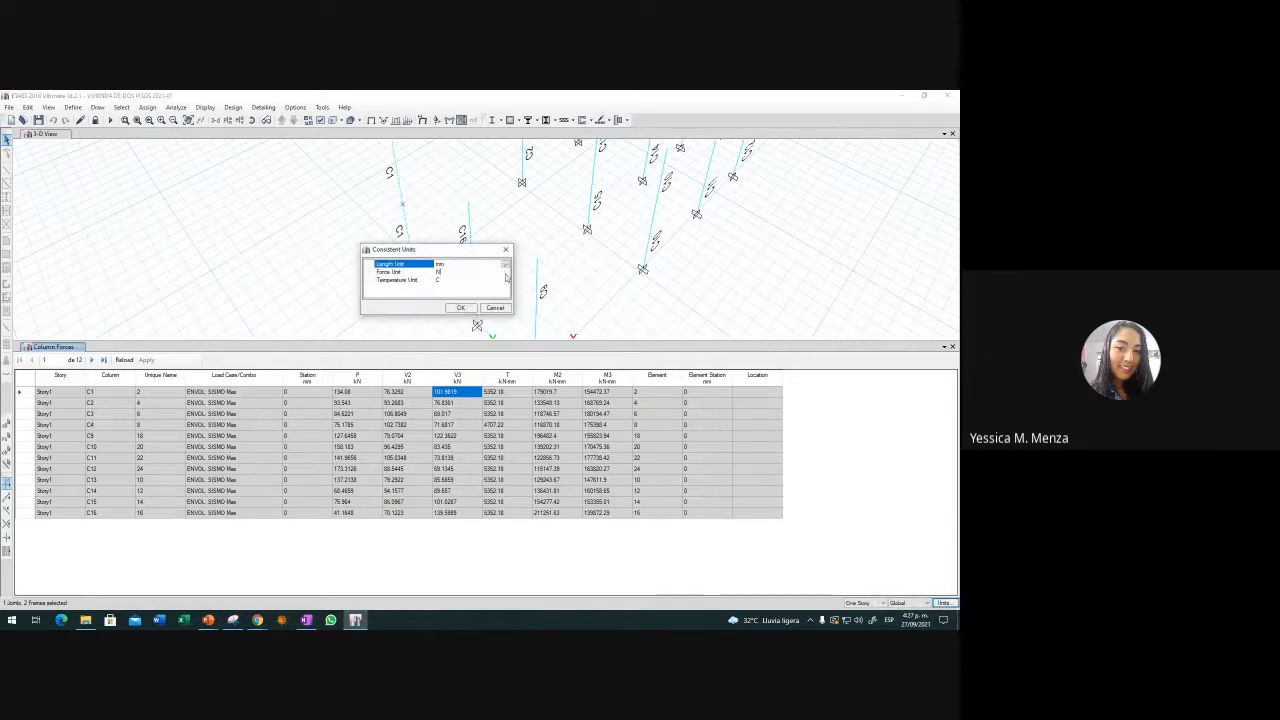
click(505, 272)
click(470, 290)
click(505, 264)
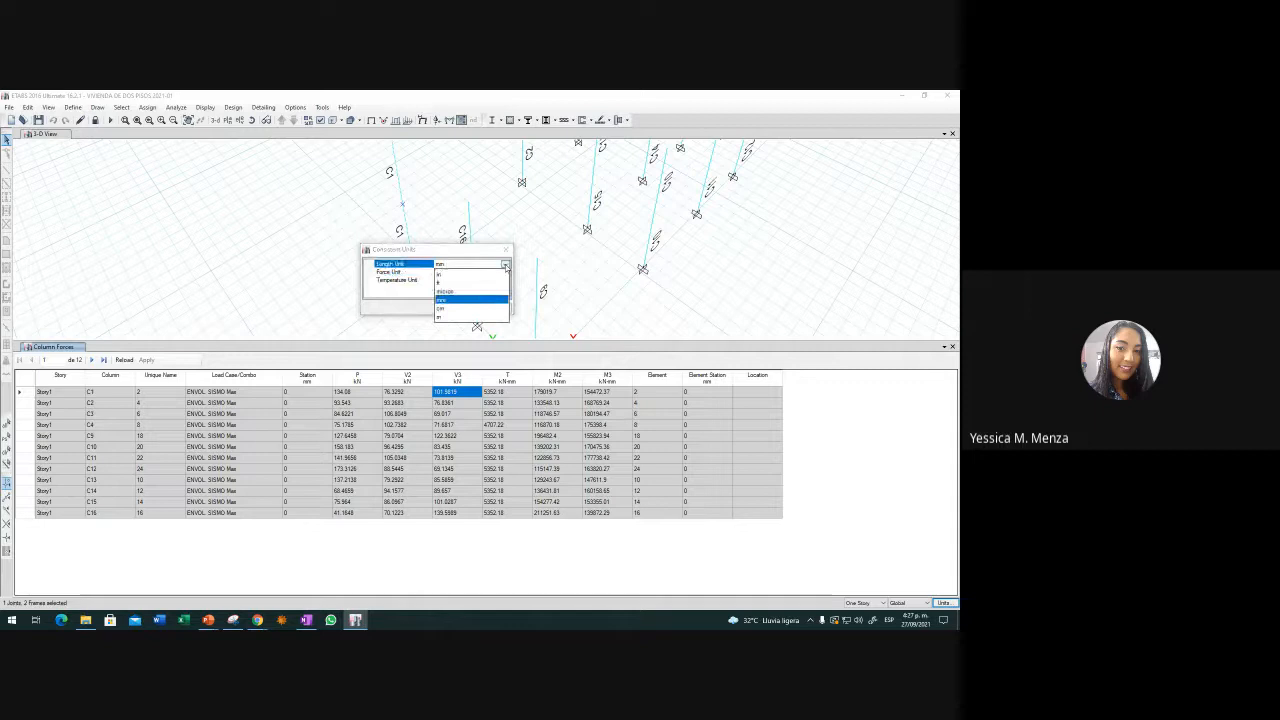
click(452, 317)
click(461, 306)
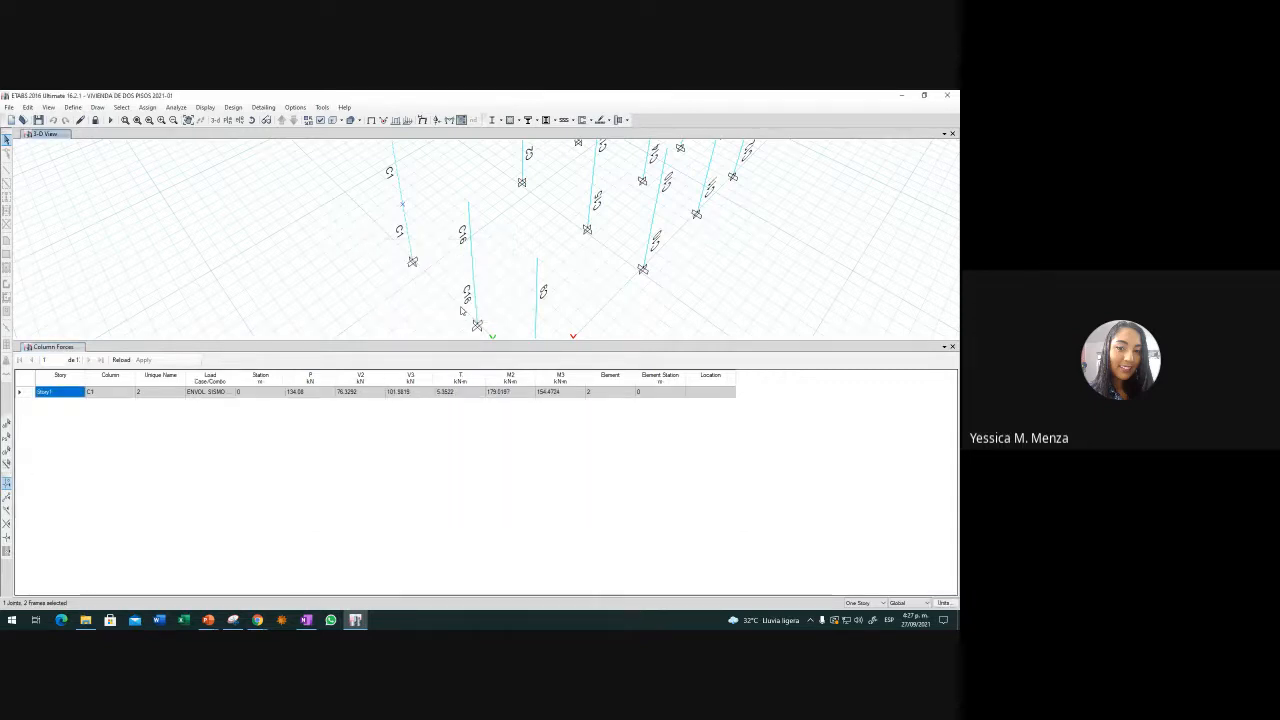
Examine the torsion T, moments M2 and M3, and axial force P in column C1's ENVOL. SISMO Max row
click(446, 392)
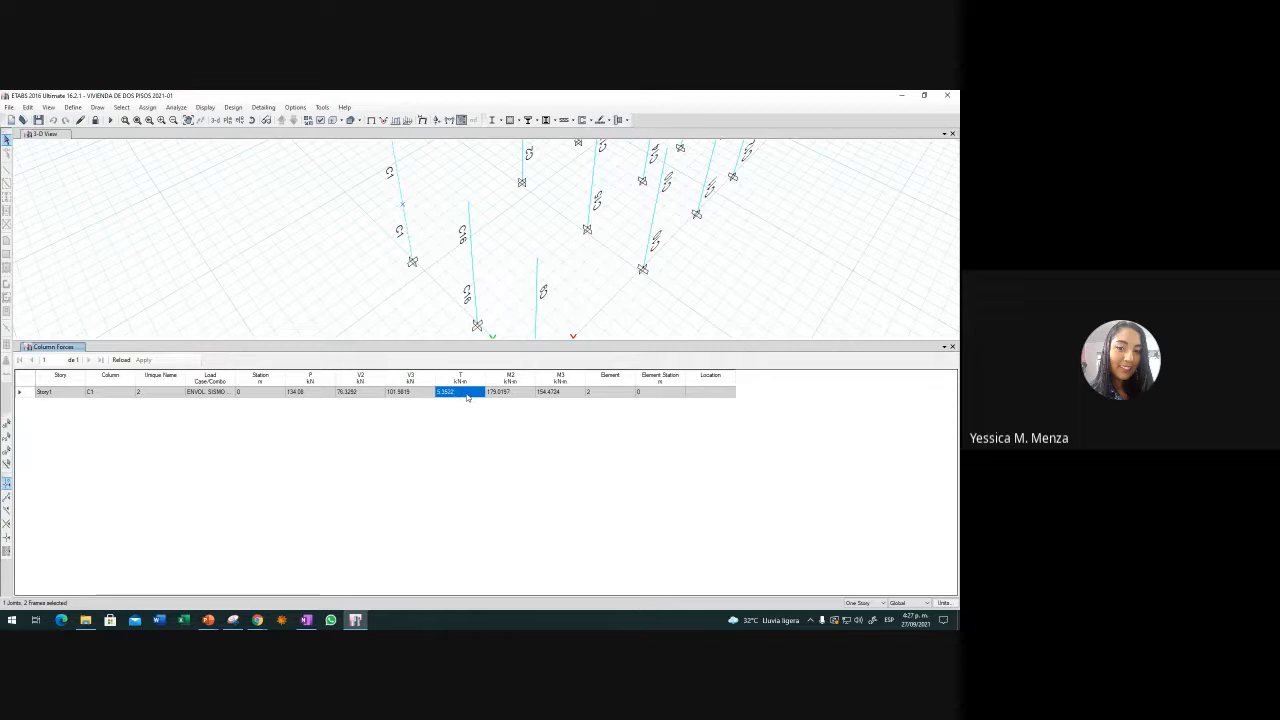
click(518, 396)
click(550, 396)
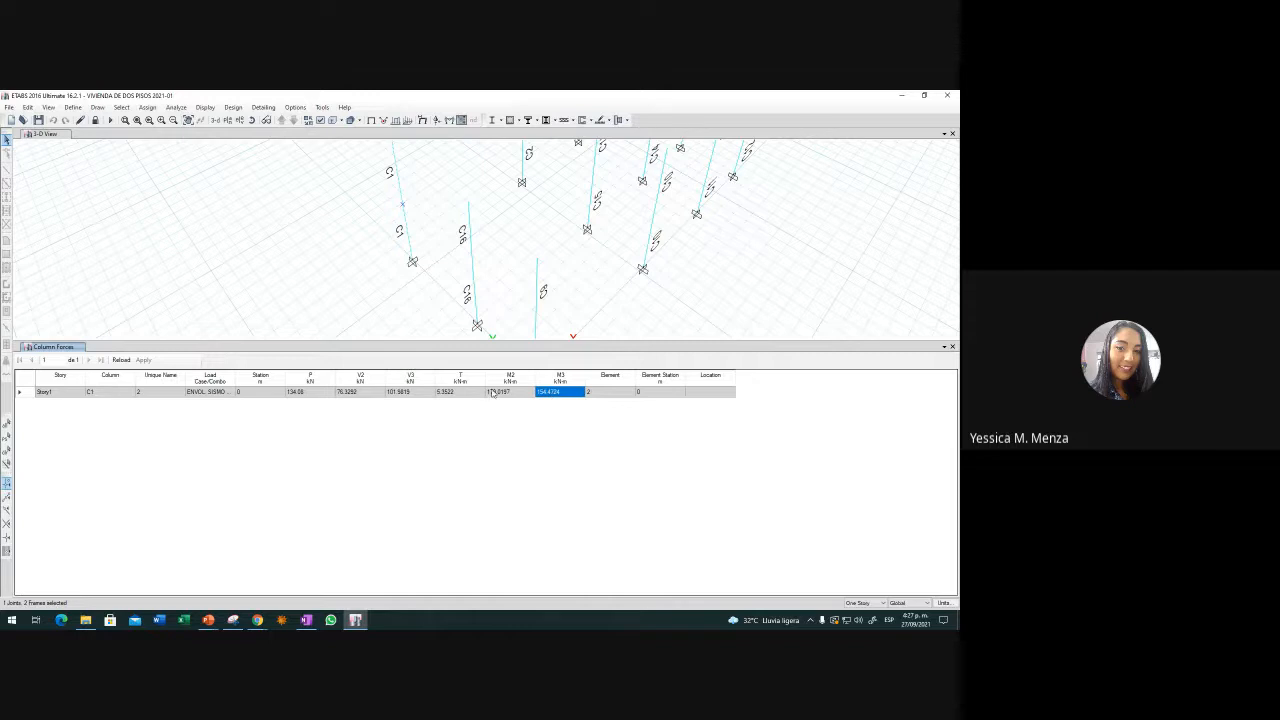
click(508, 396)
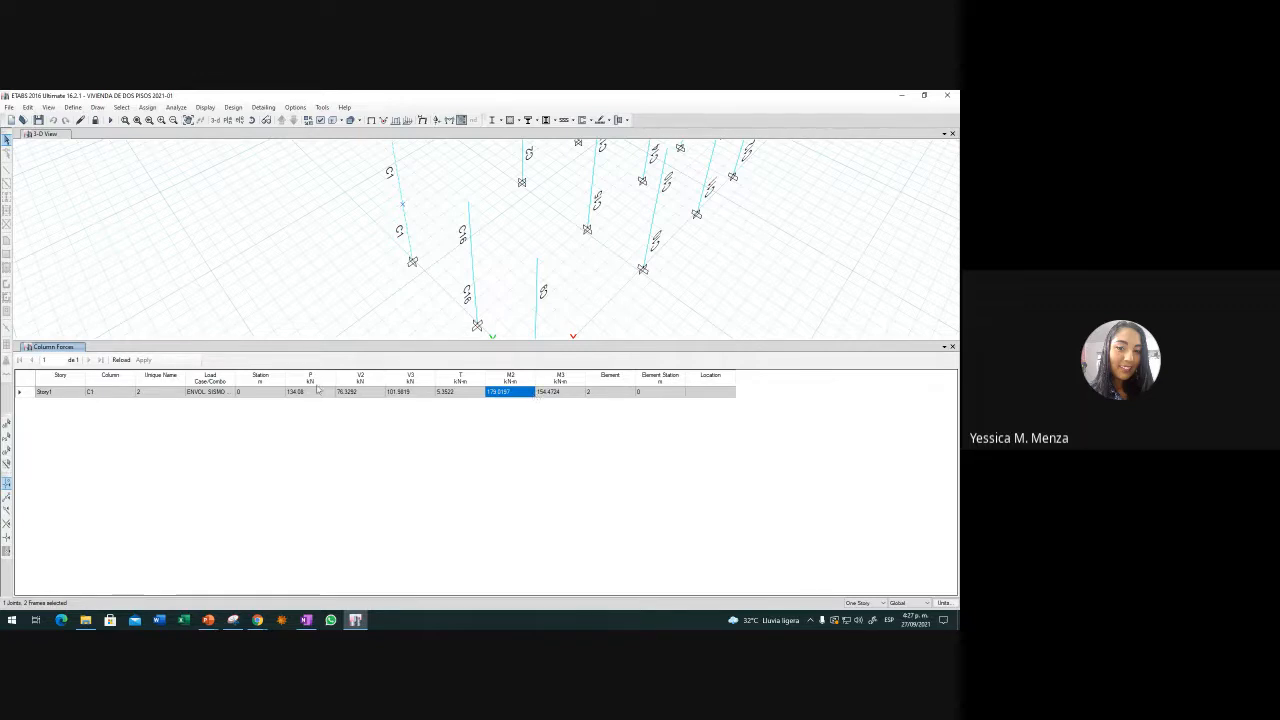
click(321, 393)
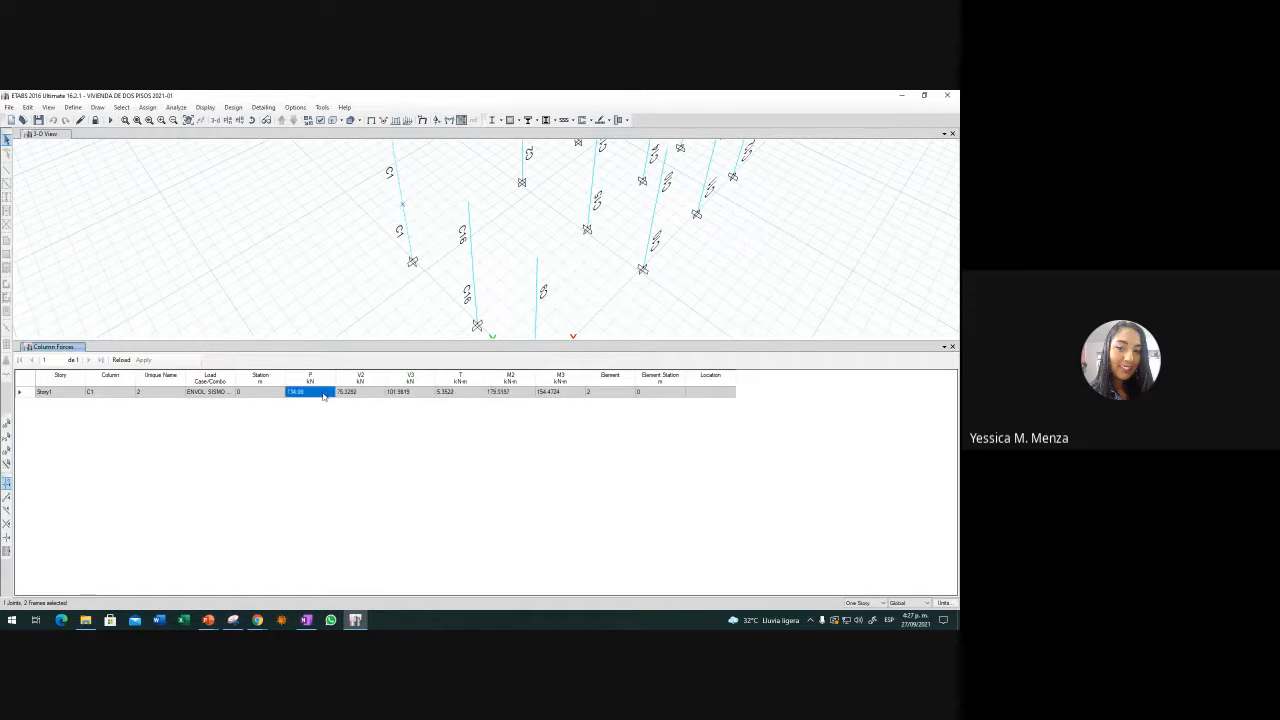
click(514, 395)
click(325, 393)
click(520, 395)
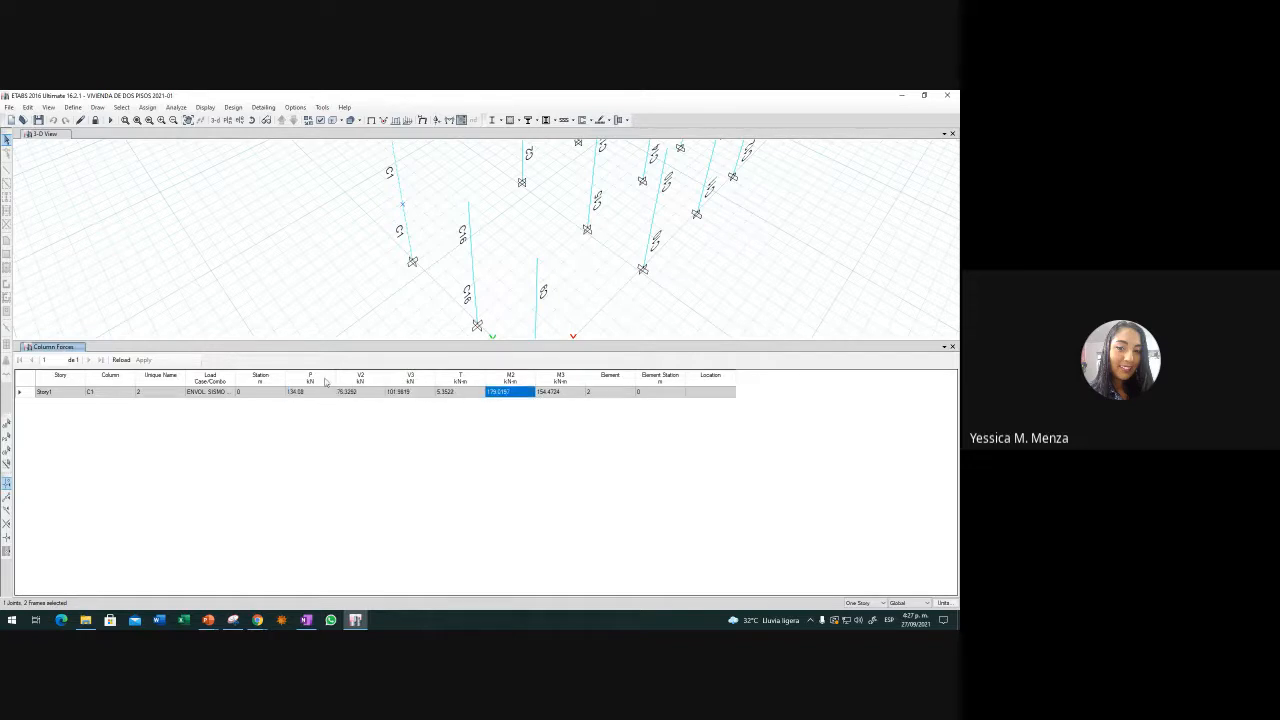
click(308, 394)
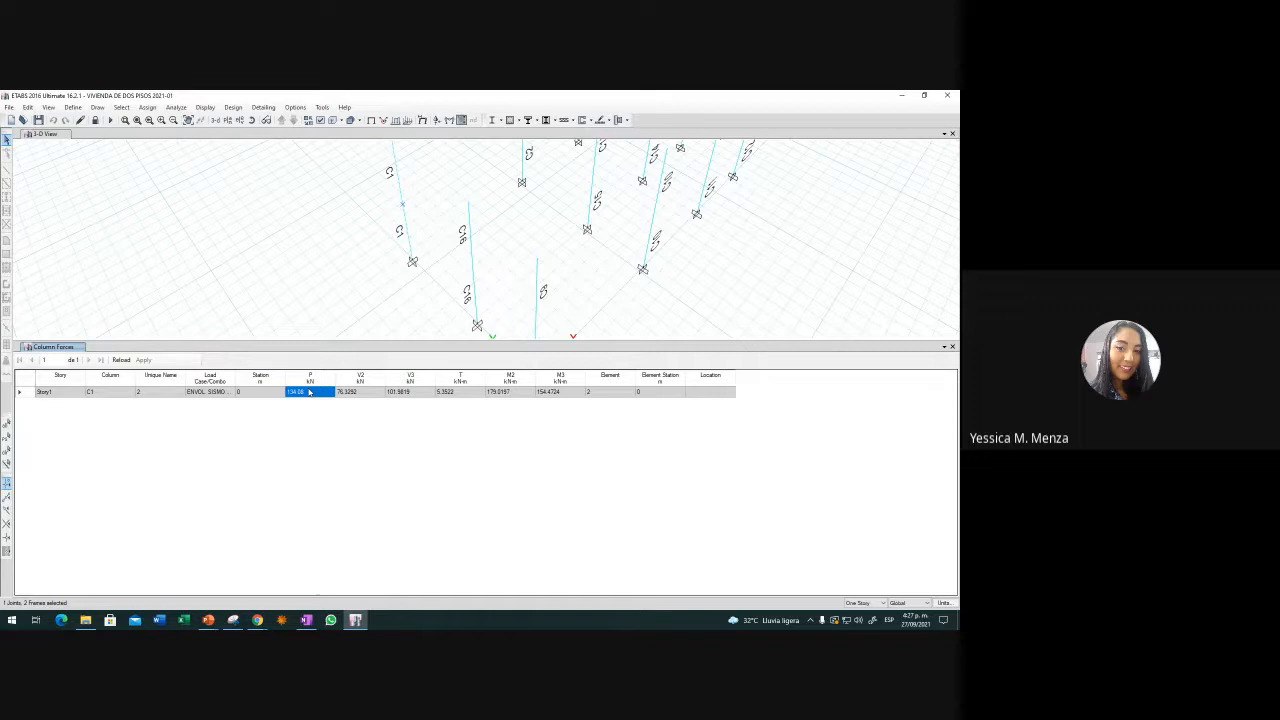
Add load cases FHE-X 1 to 3 and FHE-Y 1 to 3 to the Load Case/Combo filter alongside ENVOL. SISMO Max
click(205, 392)
click(222, 381)
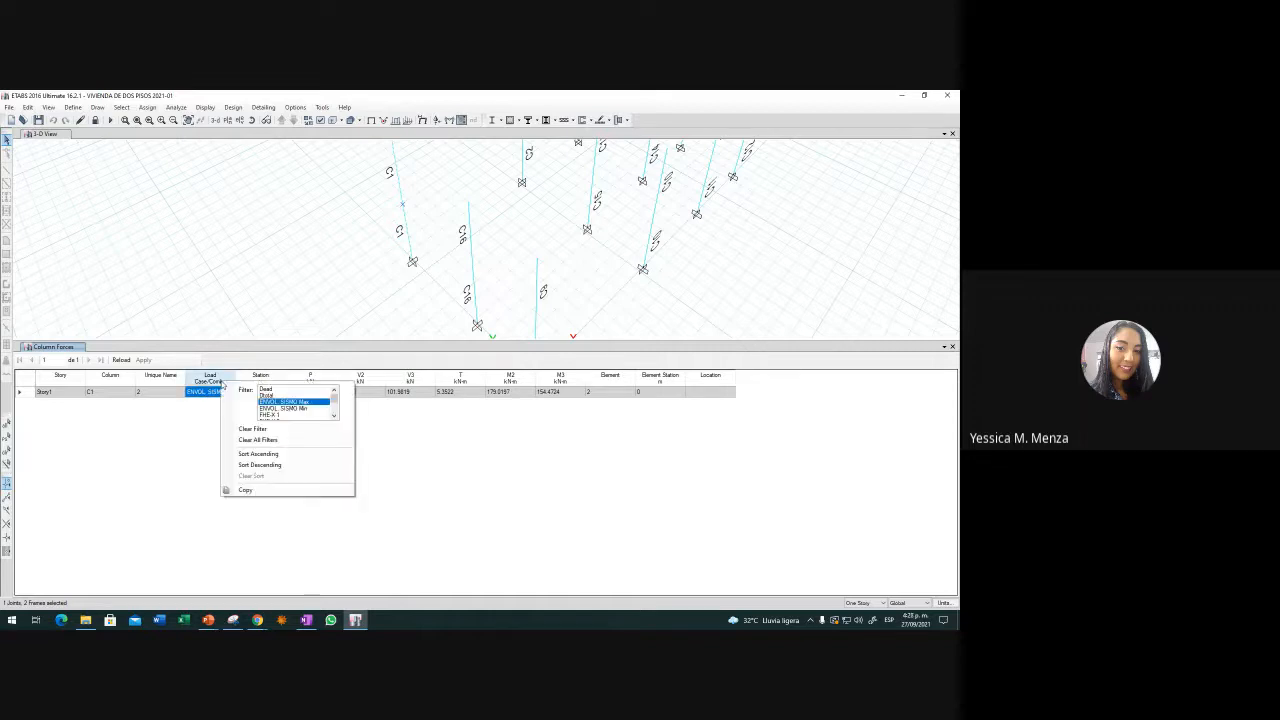
scroll(287, 405, down, 1)
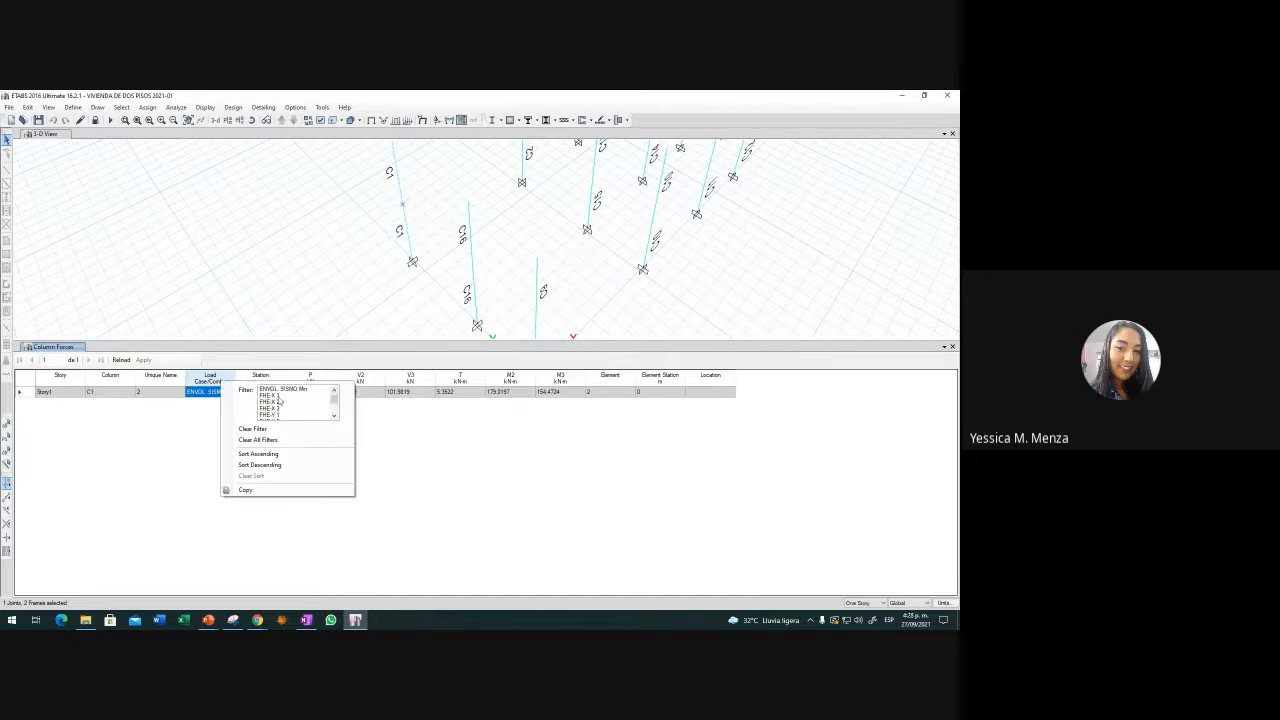
drag(279, 397, 278, 418)
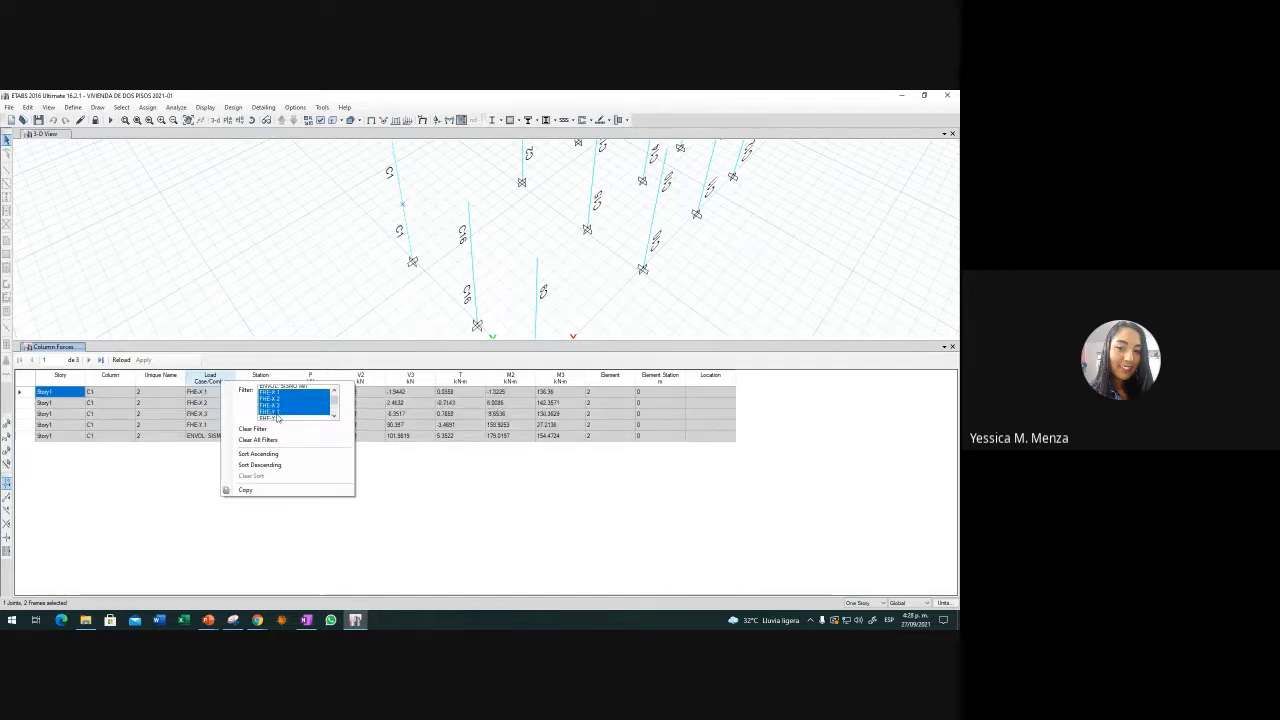
scroll(278, 418, down, 1)
click(279, 403)
click(278, 409)
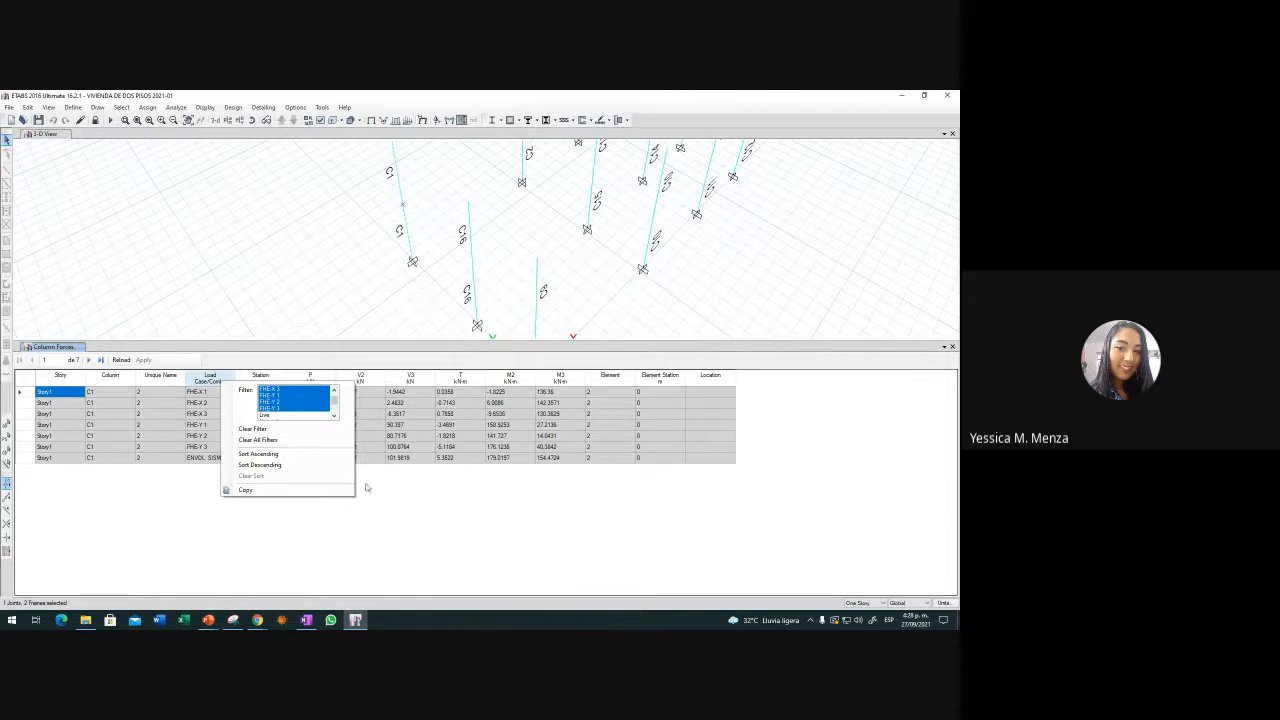
scroll(305, 405, down, 4)
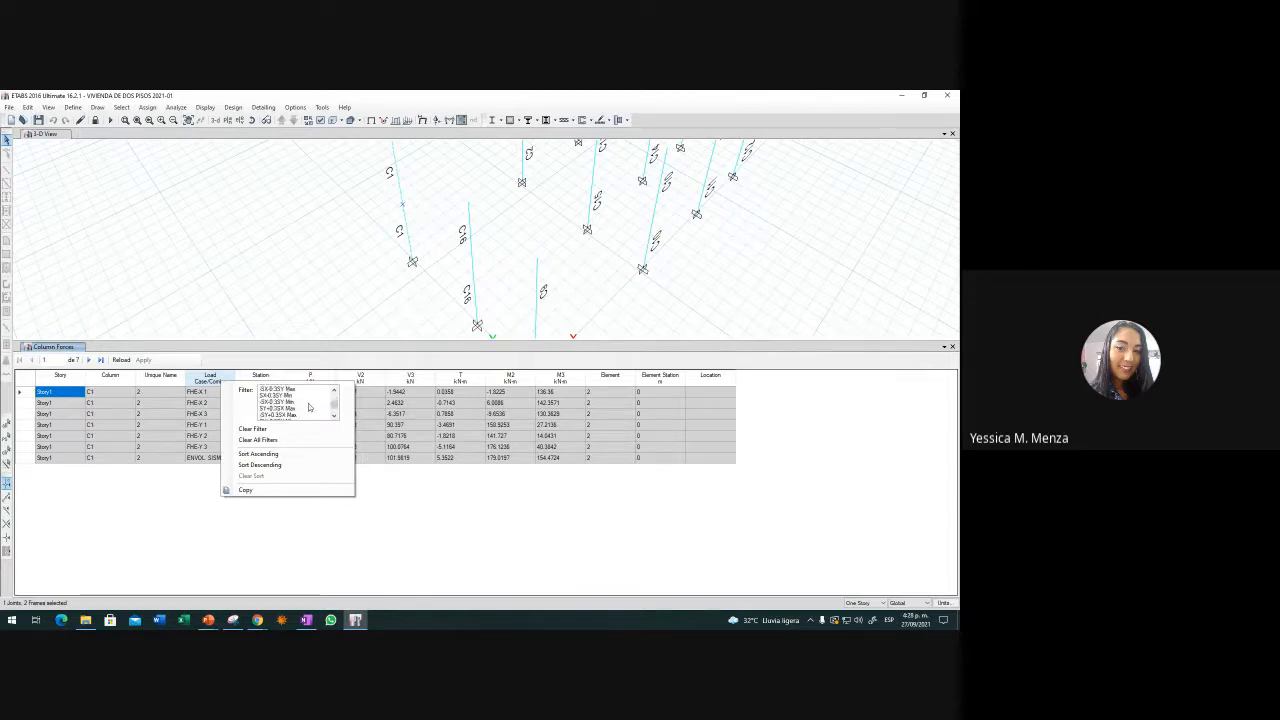
scroll(300, 402, up, 5)
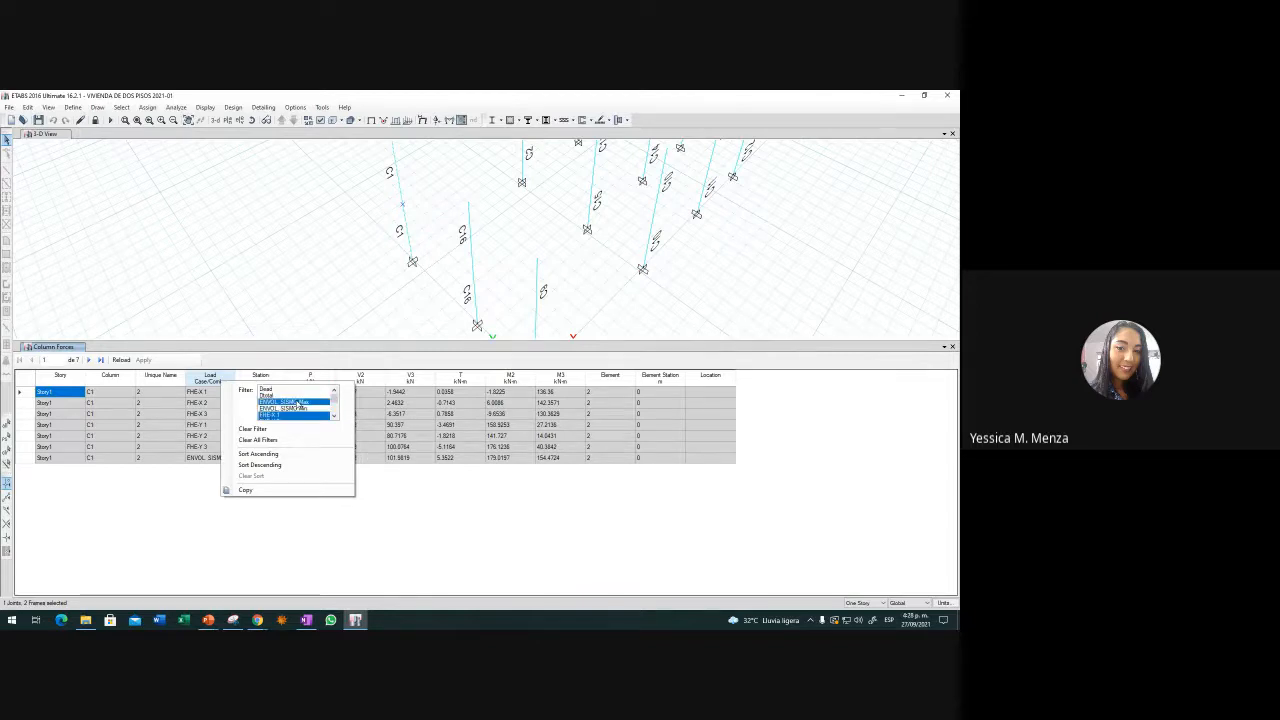
Filter the Load Case/Combo column to all SX±0.3SY and SY±0.3SX Max and Min combinations, and review the P, M2 and M3 columns
click(303, 409)
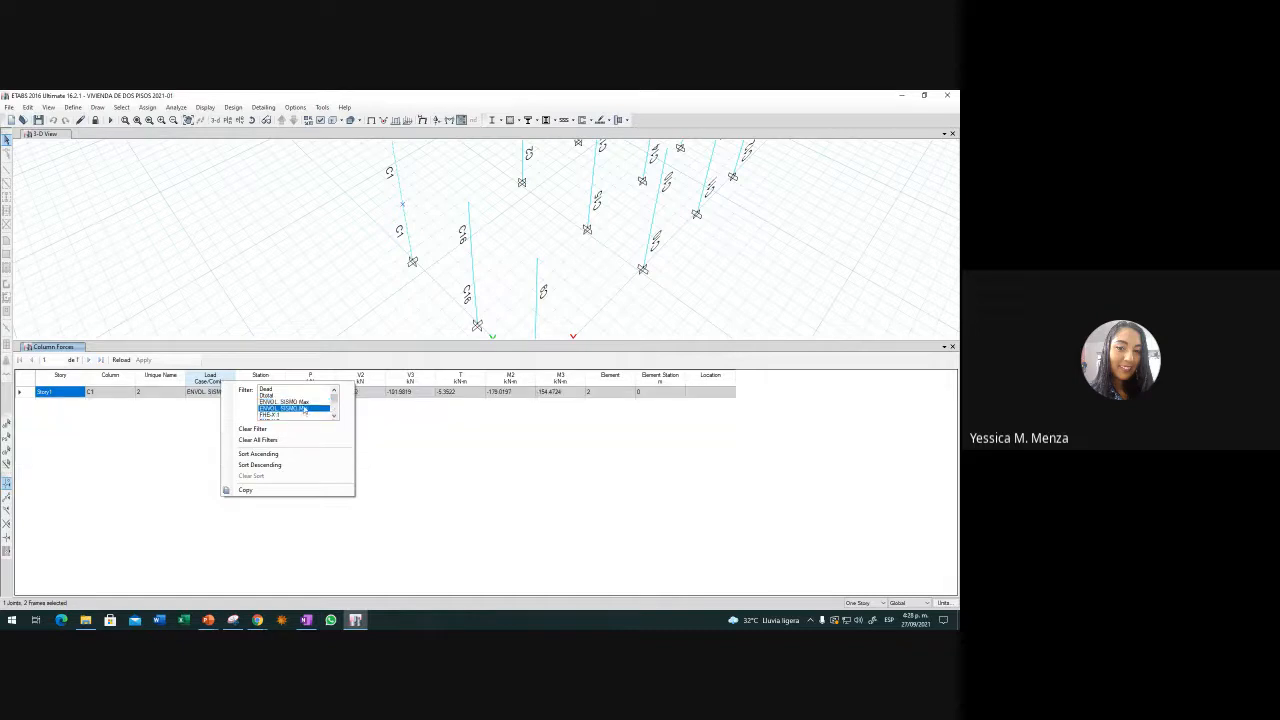
scroll(304, 411, down, 4)
scroll(305, 411, down, 3)
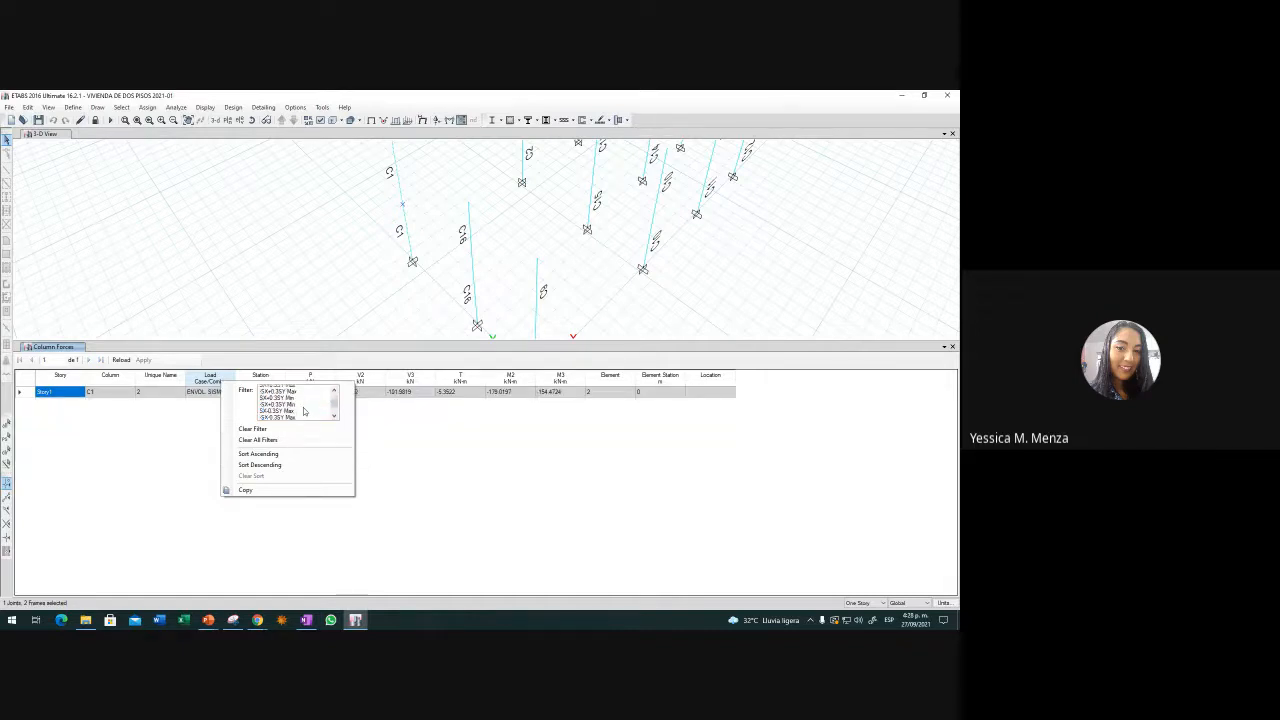
scroll(305, 411, up, 2)
click(291, 398)
mouse_move(291, 402)
mouse_down()
mouse_move(291, 428)
mouse_move(294, 409)
mouse_up()
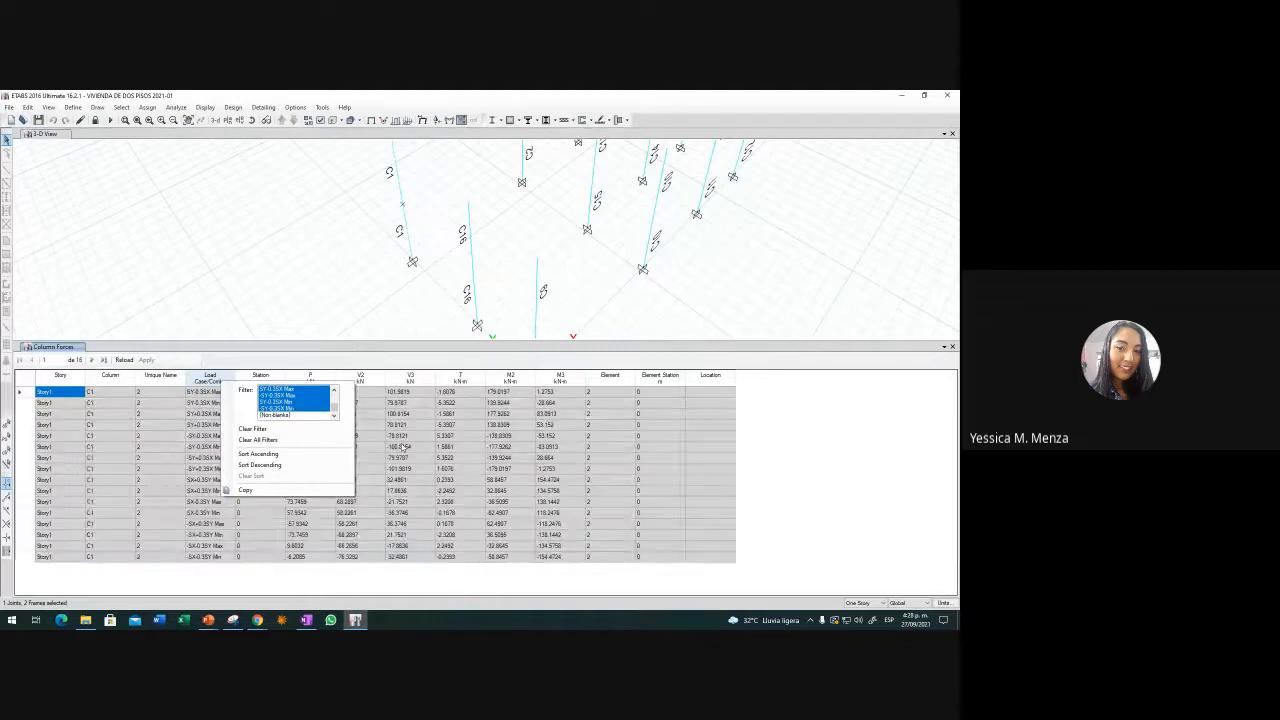
click(784, 460)
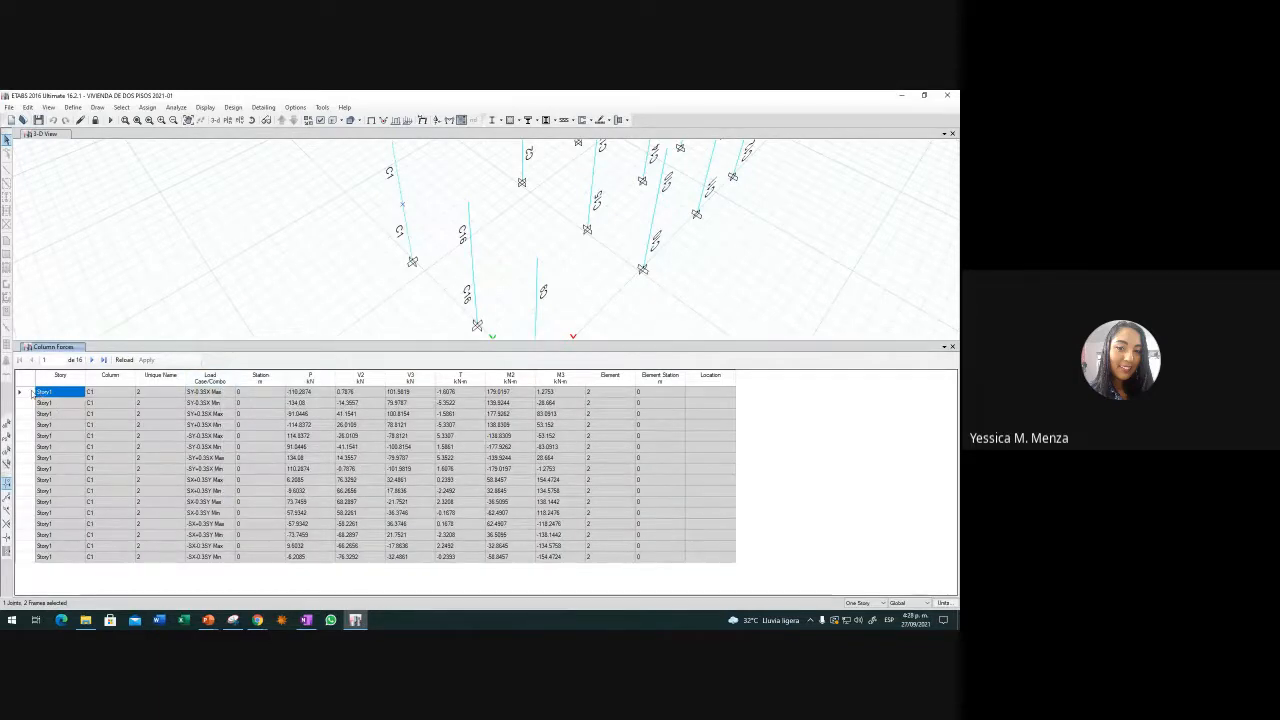
click(312, 377)
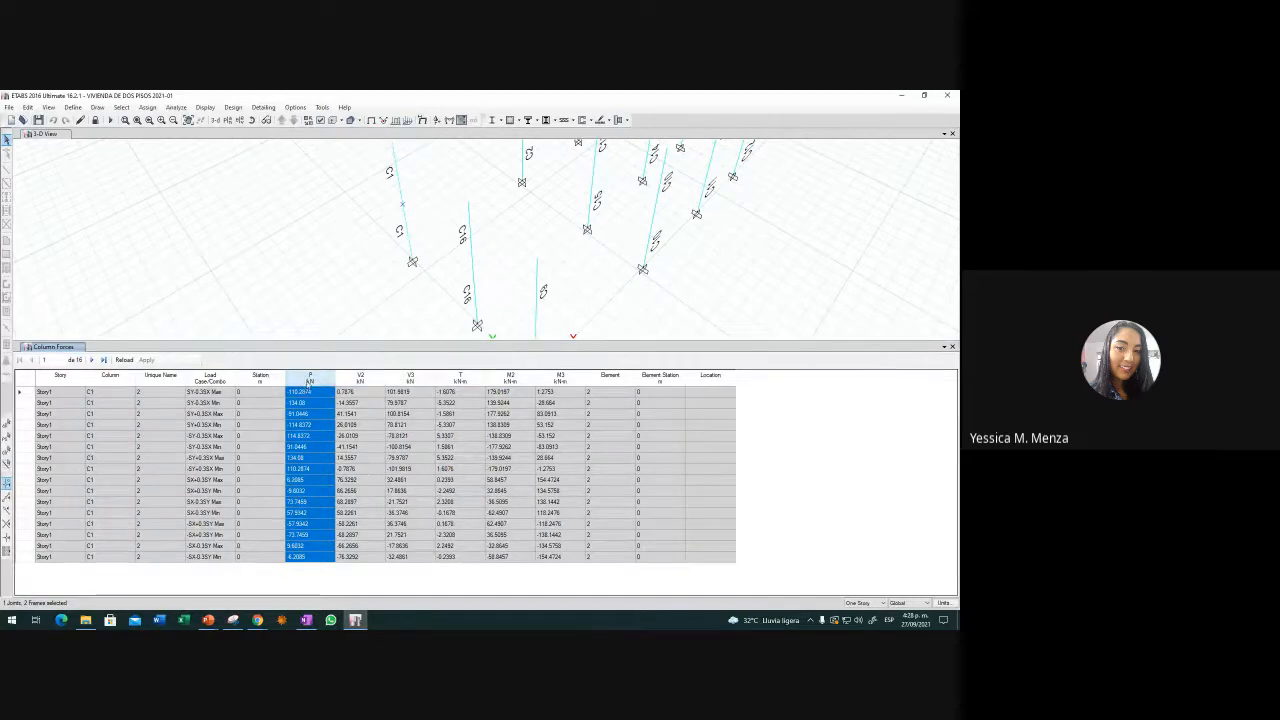
drag(523, 373, 549, 381)
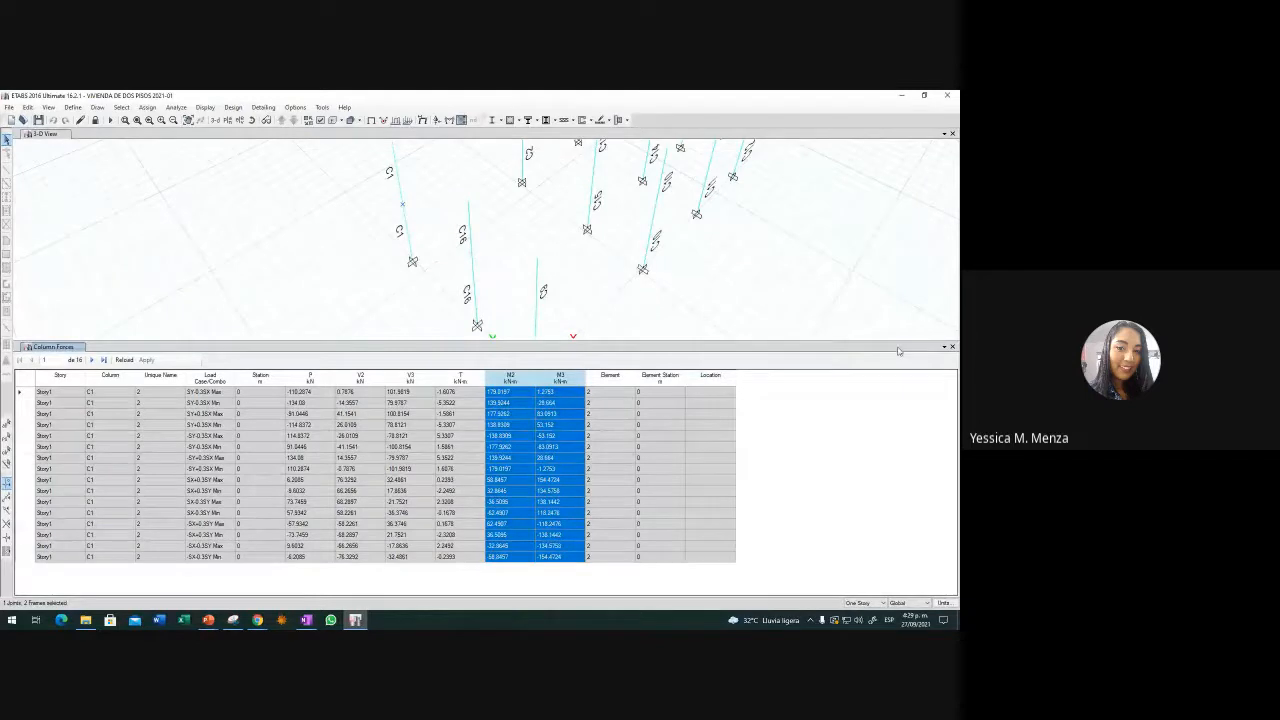
Close the Column Forces table and show all objects of the model in the 3D view
drag(868, 341, 866, 384)
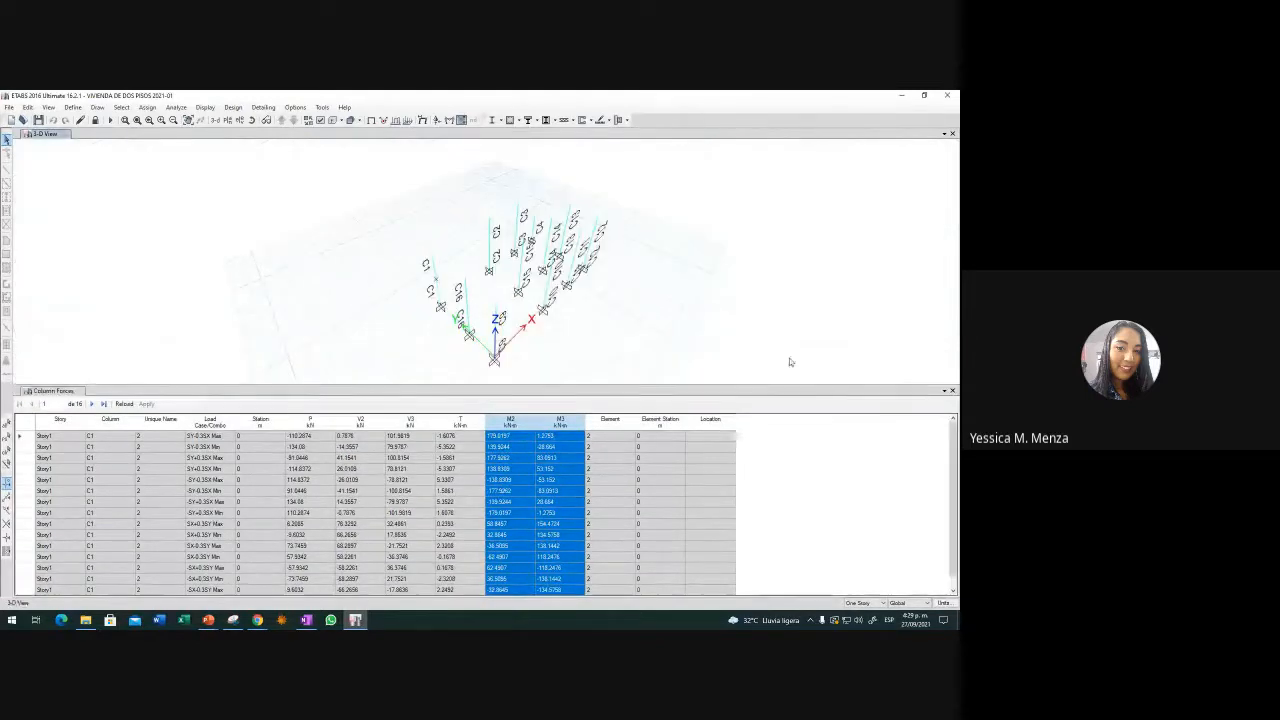
click(951, 390)
right_click(230, 354)
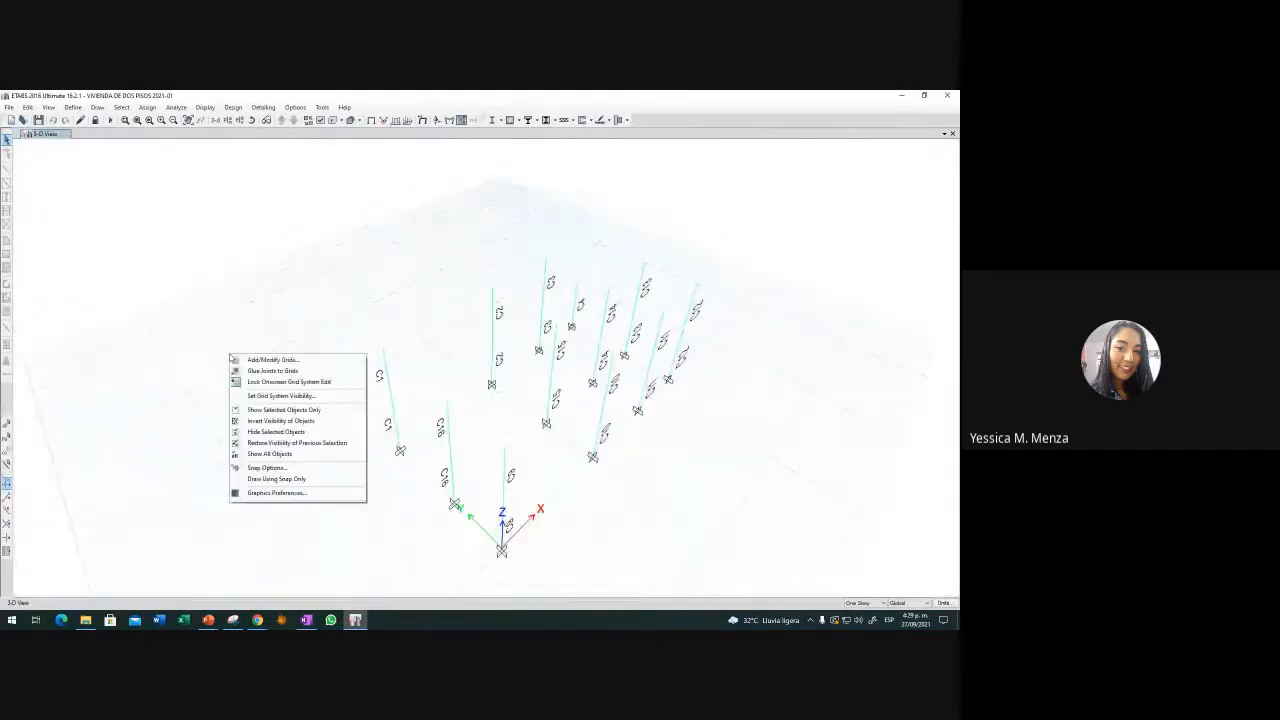
click(259, 453)
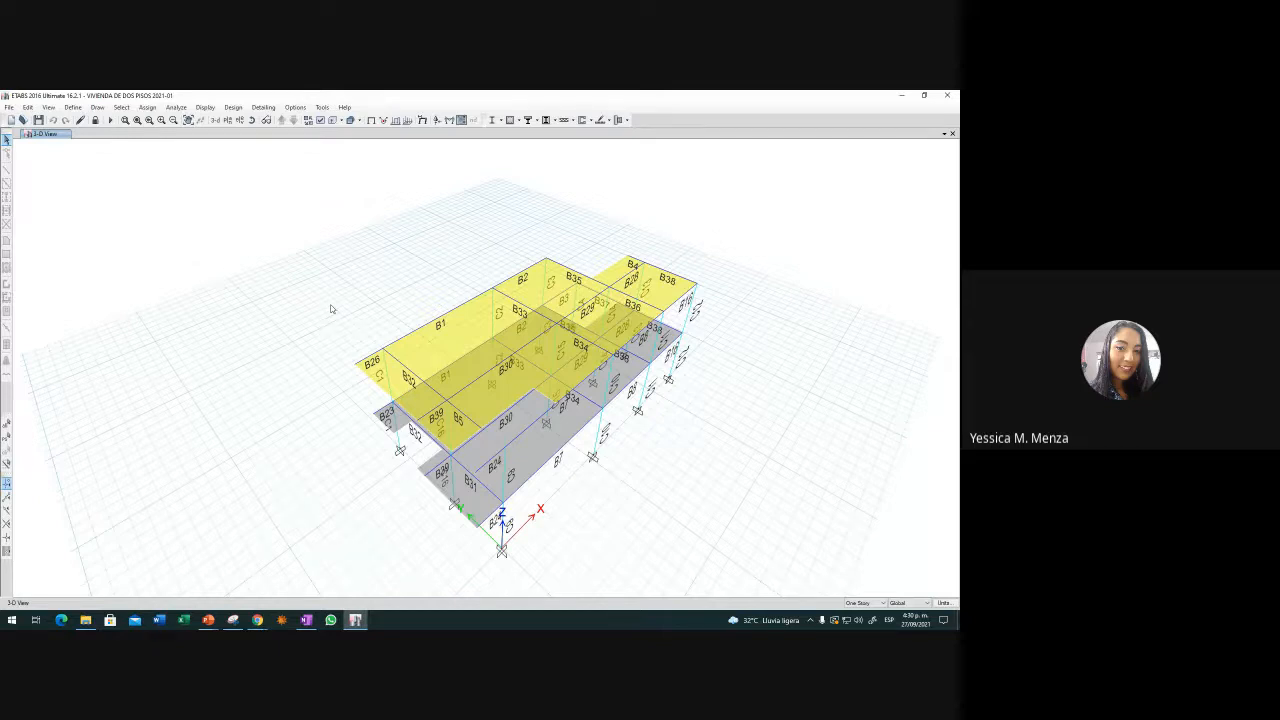
Turn off the frame labels in the 3D view and close the view options
click(252, 120)
drag(244, 242, 232, 222)
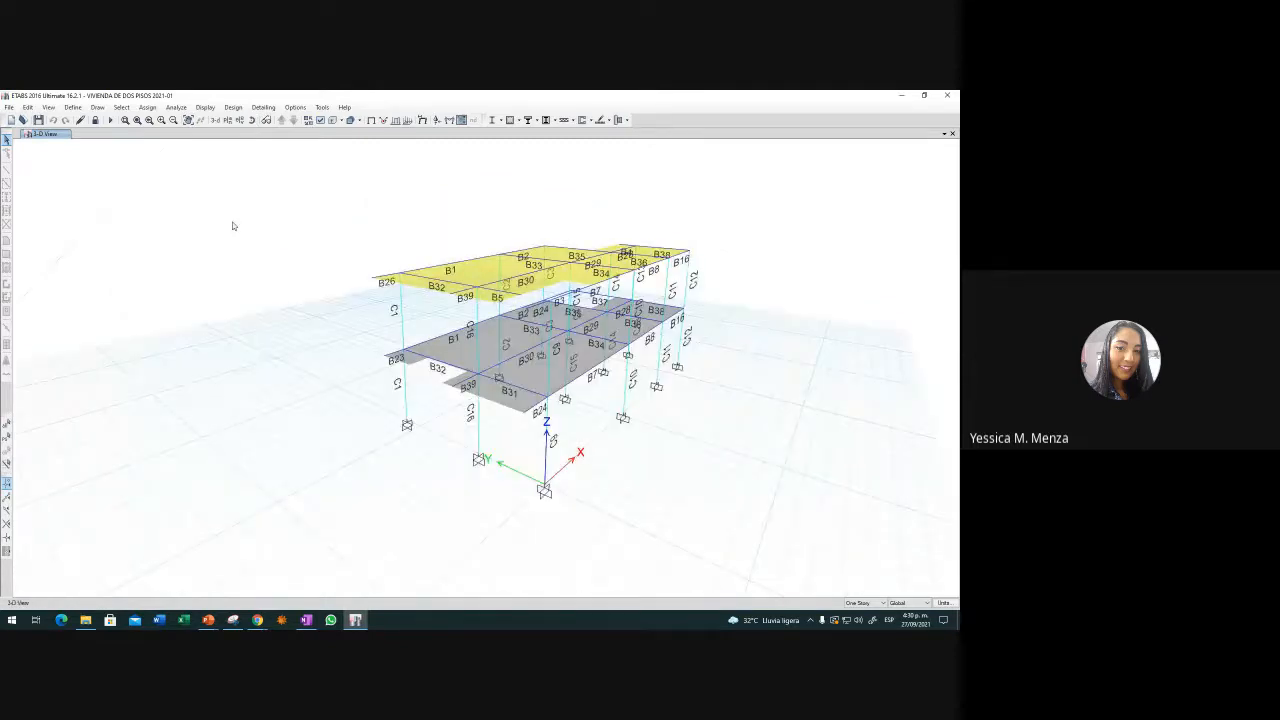
click(319, 120)
key(ctrl+w)
click(203, 172)
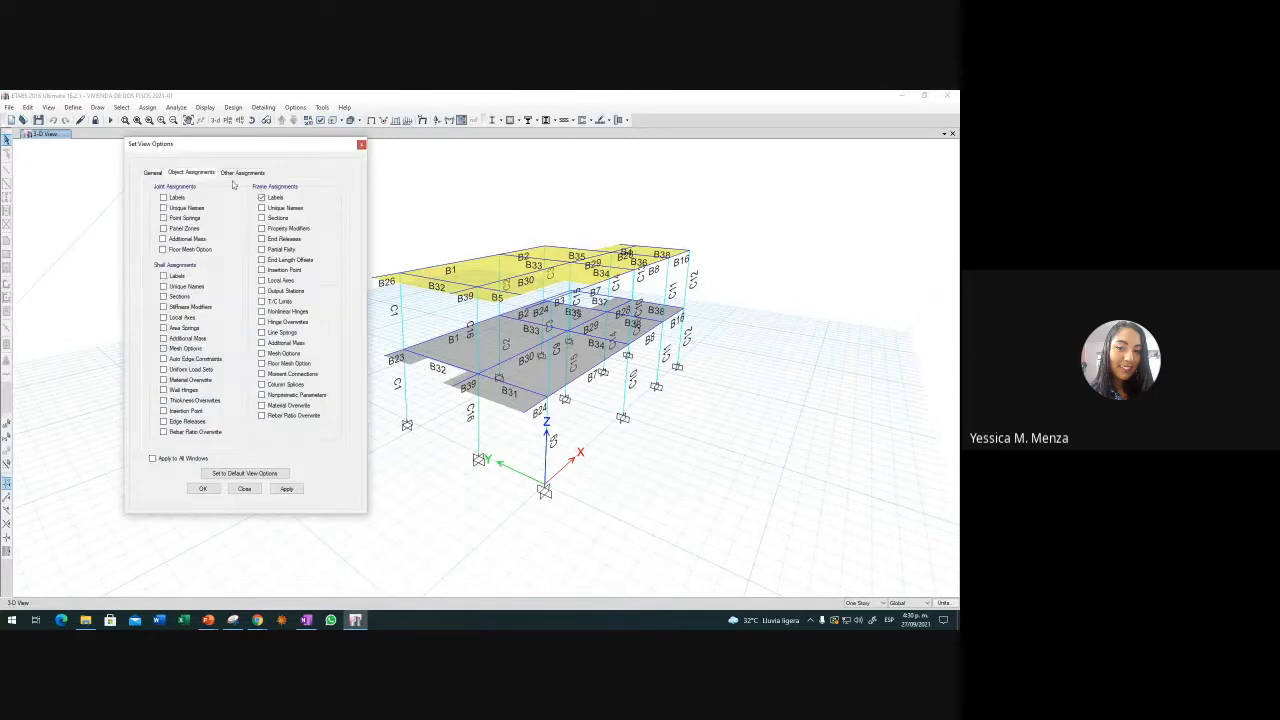
click(261, 197)
click(286, 488)
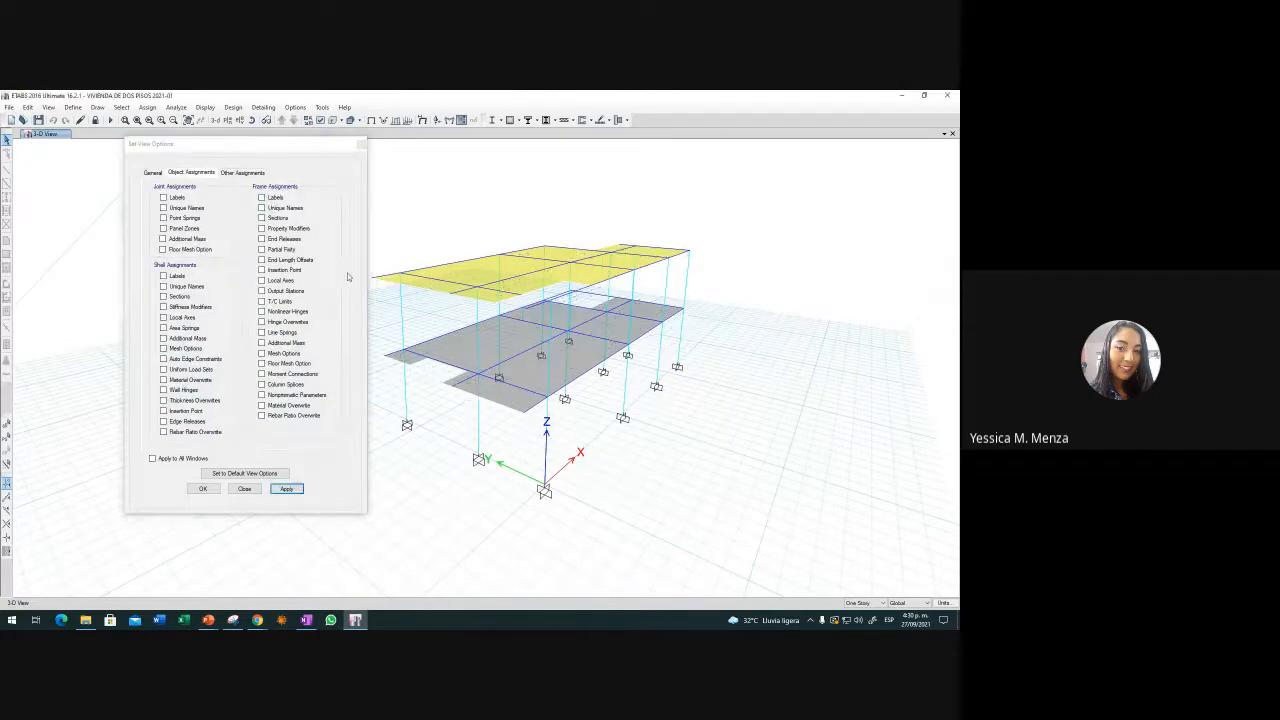
click(362, 144)
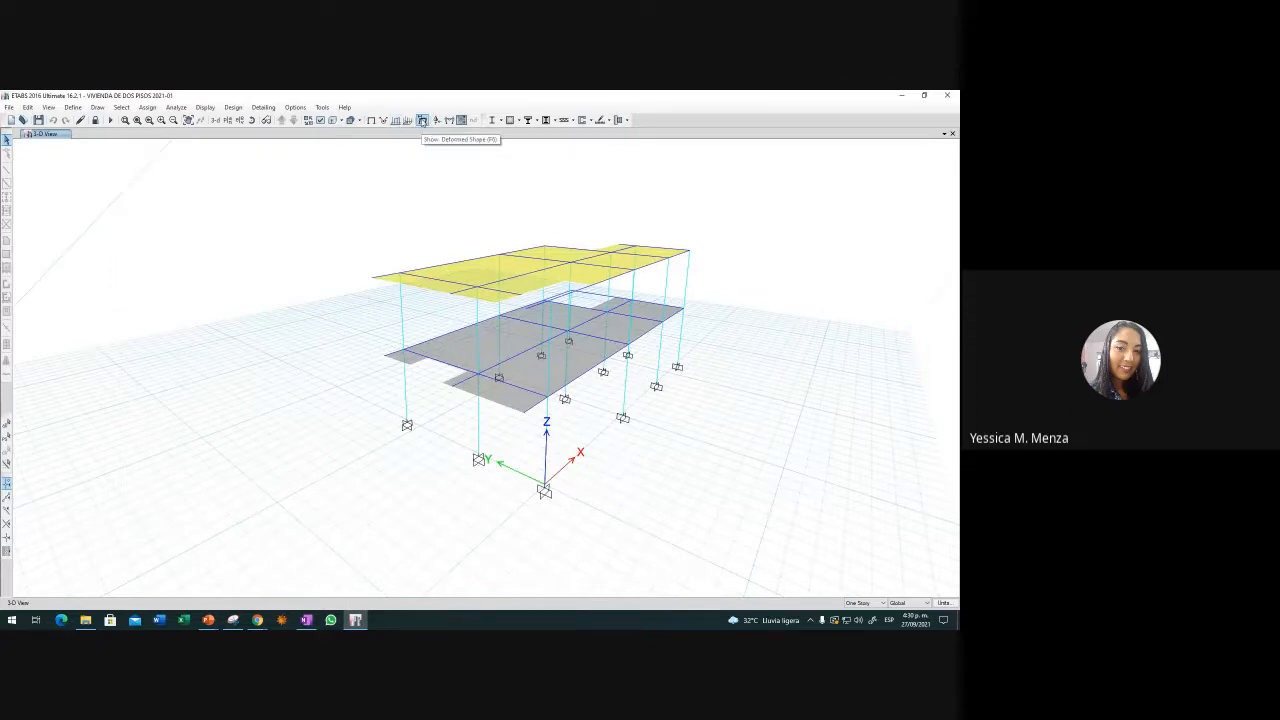
Display the deformed shape for mode number 1 of the Modal case with automatic scaling
click(422, 120)
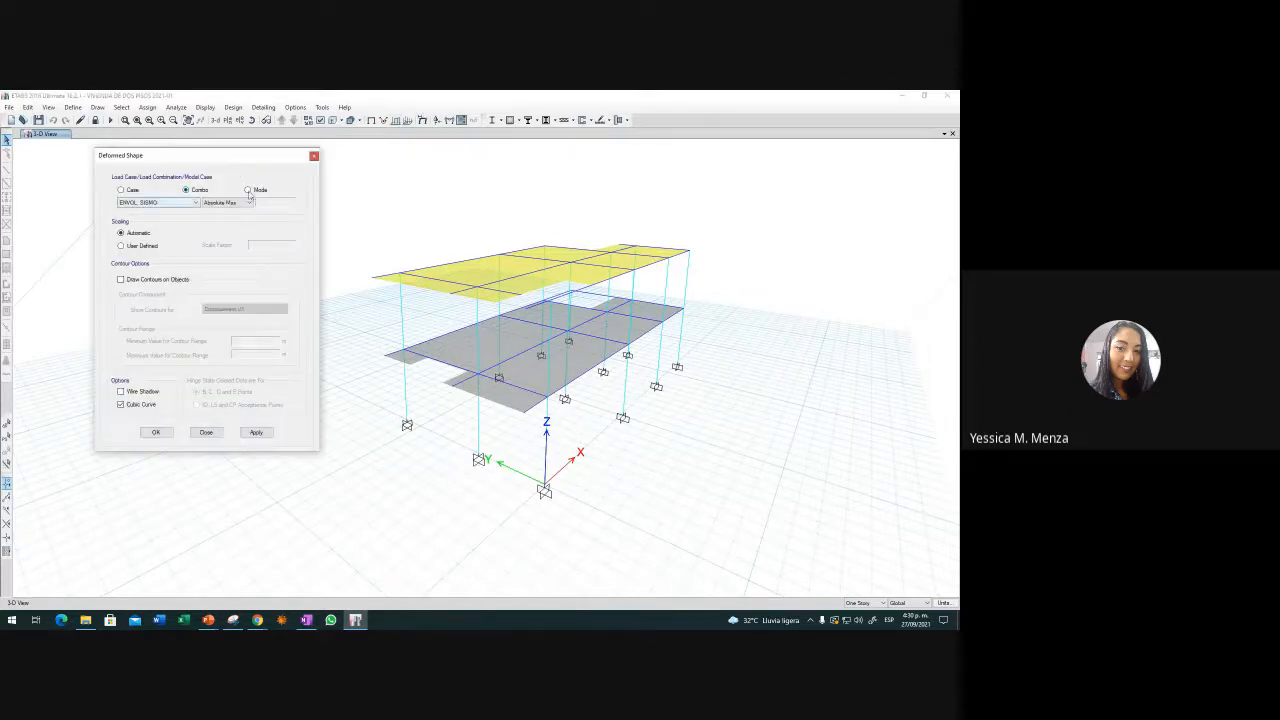
click(253, 190)
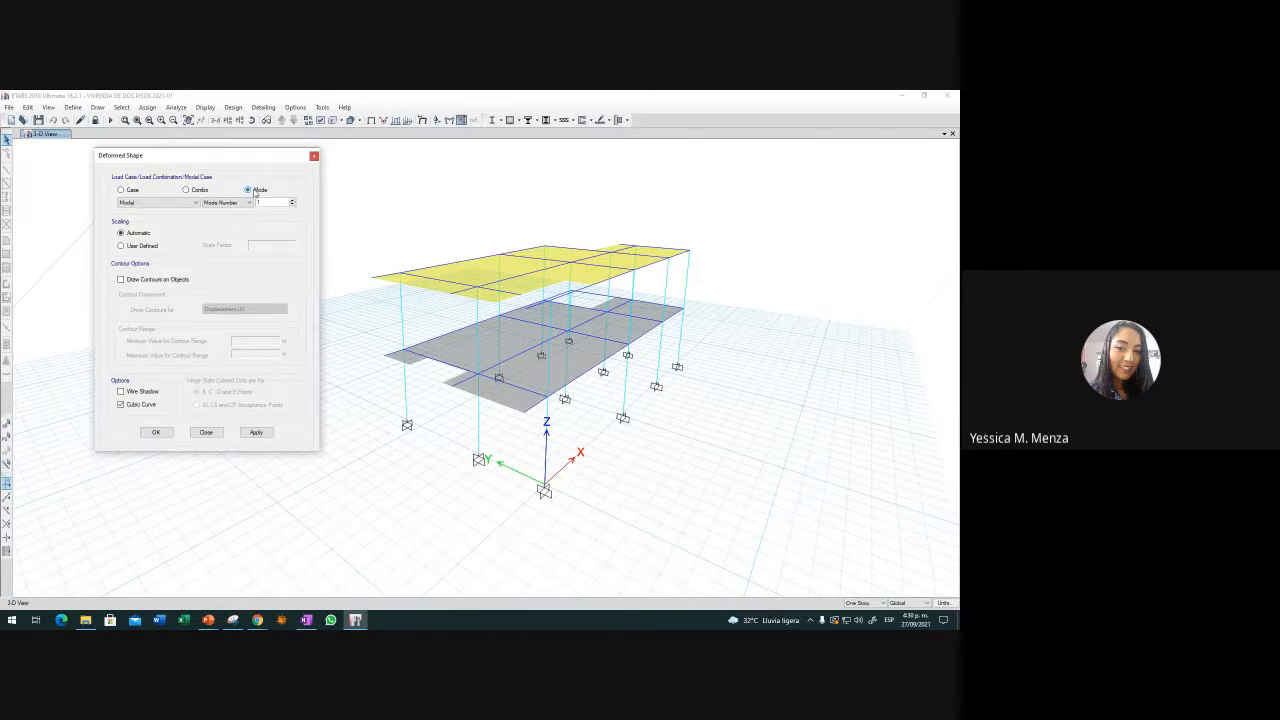
click(256, 433)
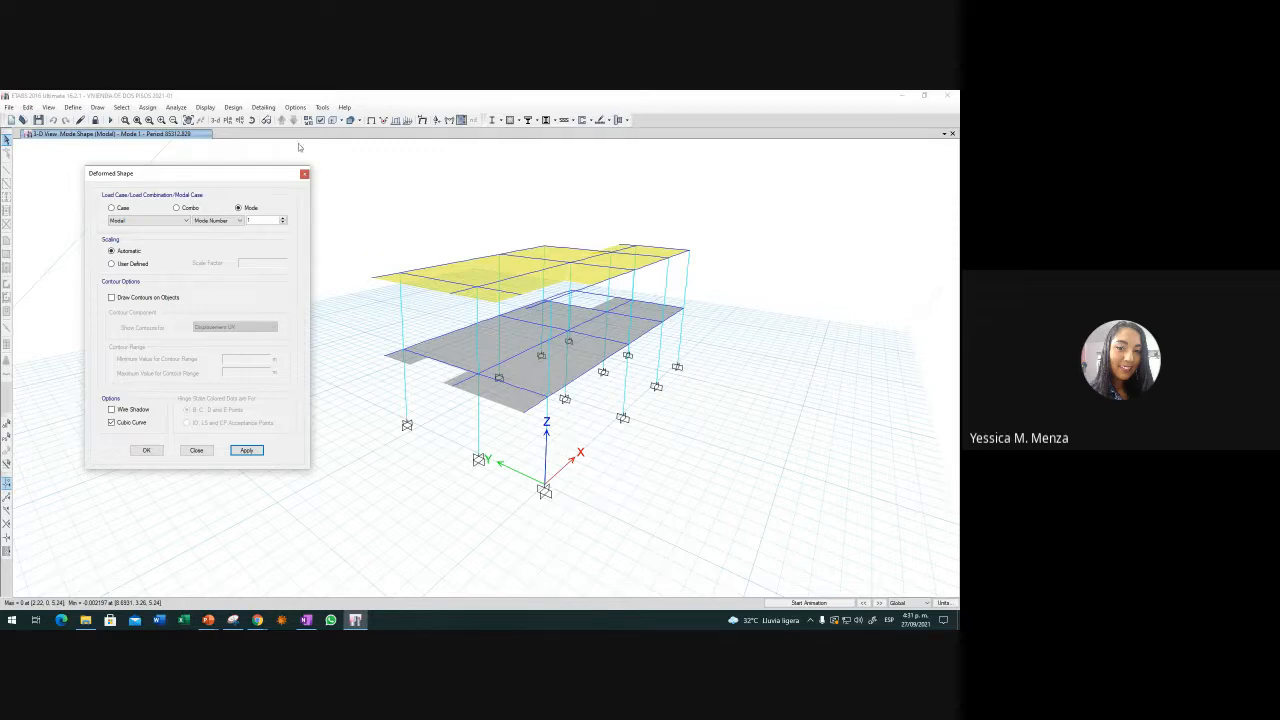
Animate the mode 1 shape in the 3D view and advance through modes 2 and 3
click(252, 121)
mouse_move(540, 192)
mouse_down()
mouse_move(514, 220)
mouse_move(626, 200)
mouse_move(564, 215)
mouse_move(500, 197)
mouse_move(634, 210)
mouse_move(646, 197)
mouse_move(526, 210)
mouse_move(556, 205)
mouse_up()
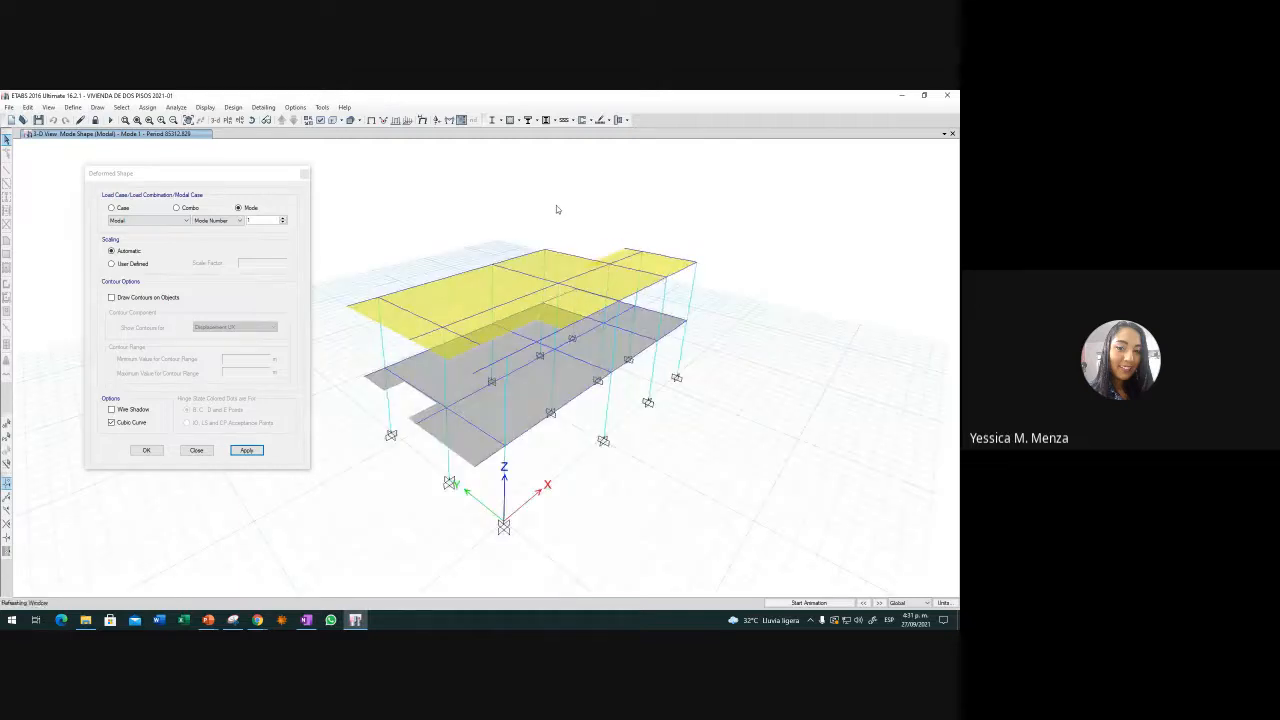
click(810, 603)
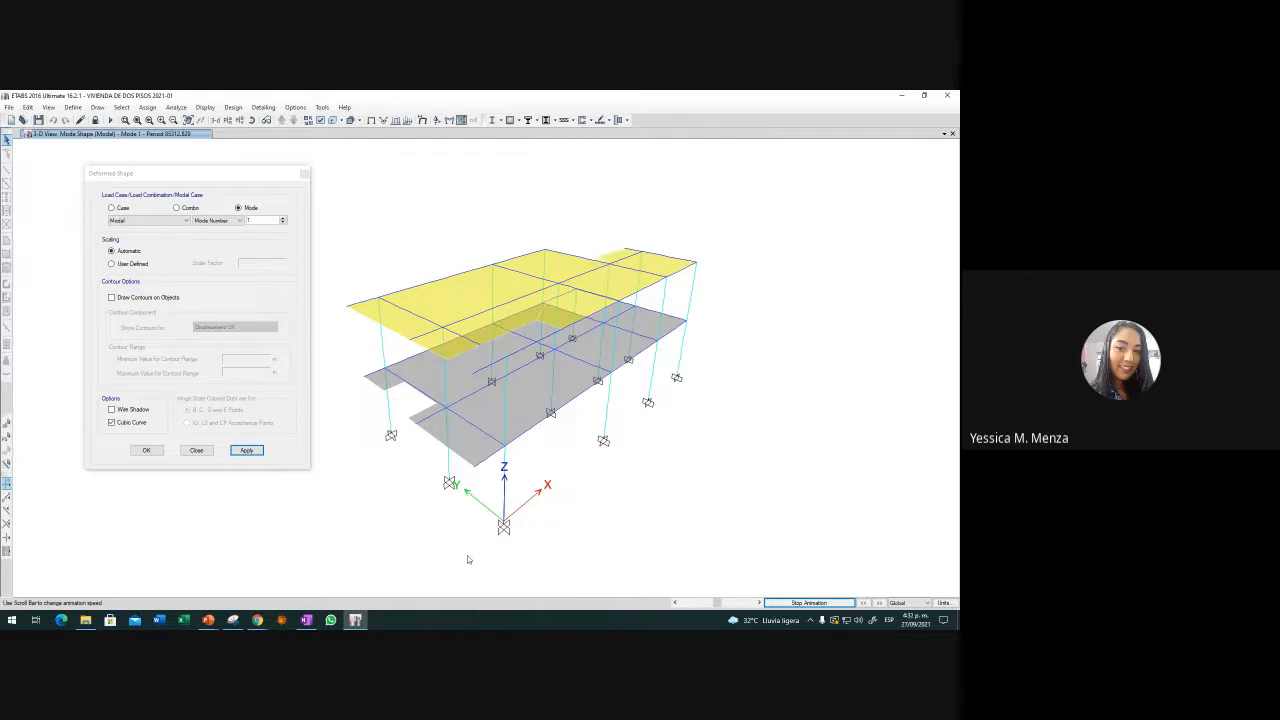
click(877, 604)
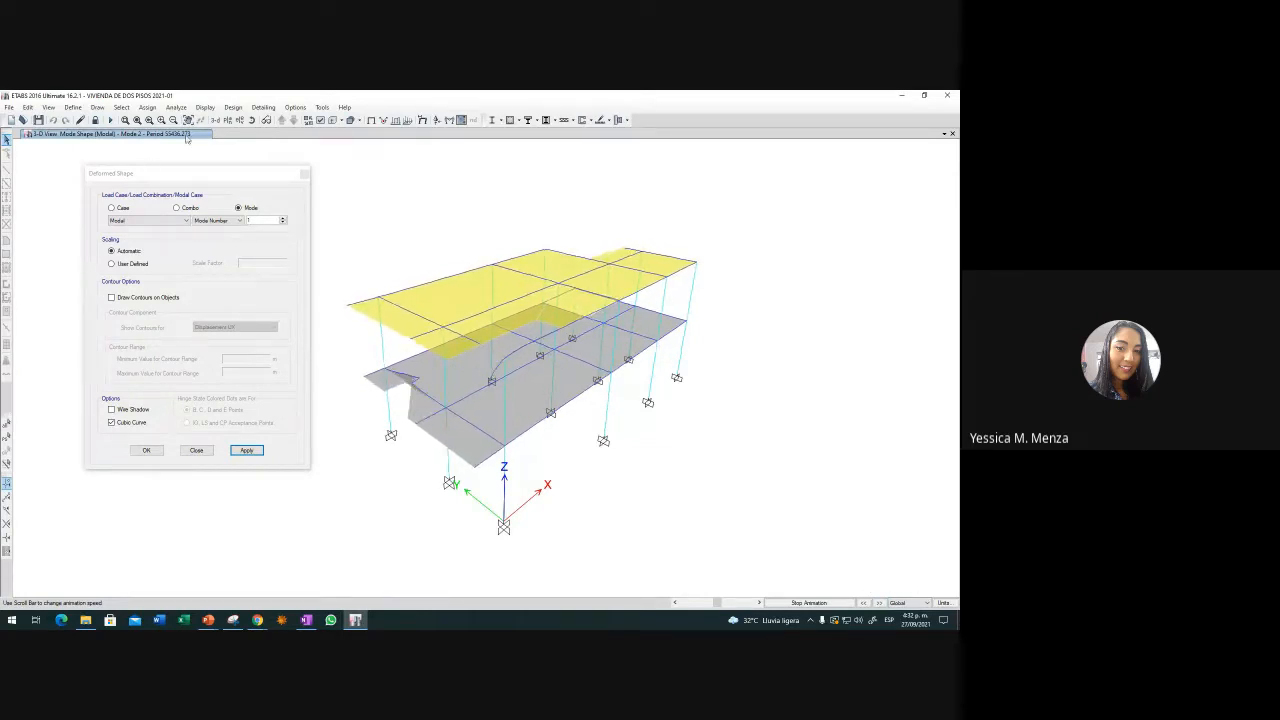
click(879, 604)
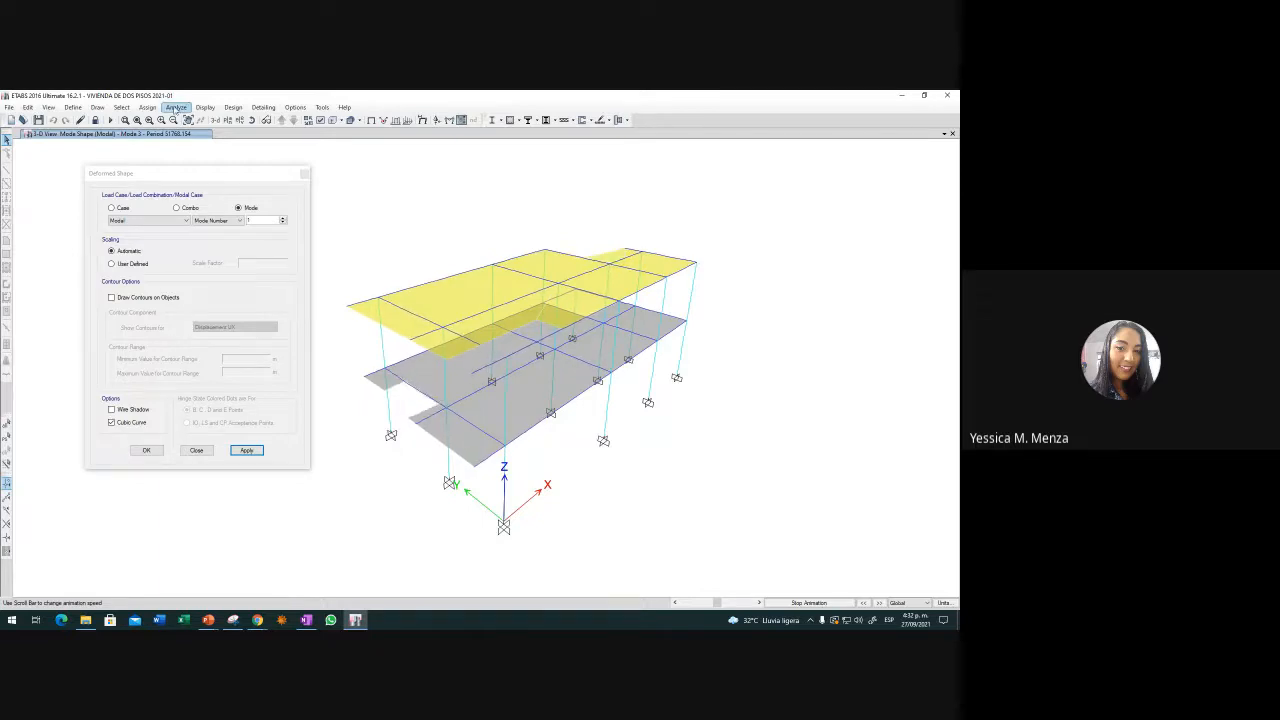
Show the Modal Participating Mass Ratios results table instead of Column Forces, and close it after viewing
click(205, 107)
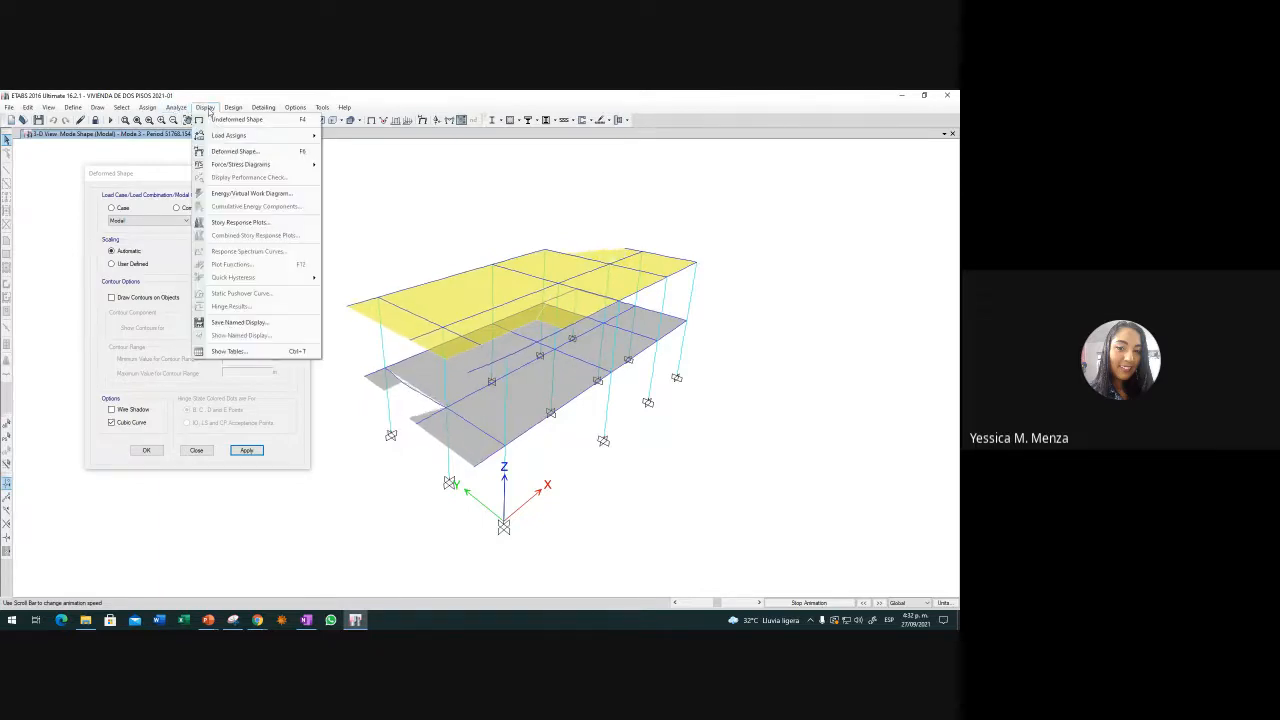
click(237, 350)
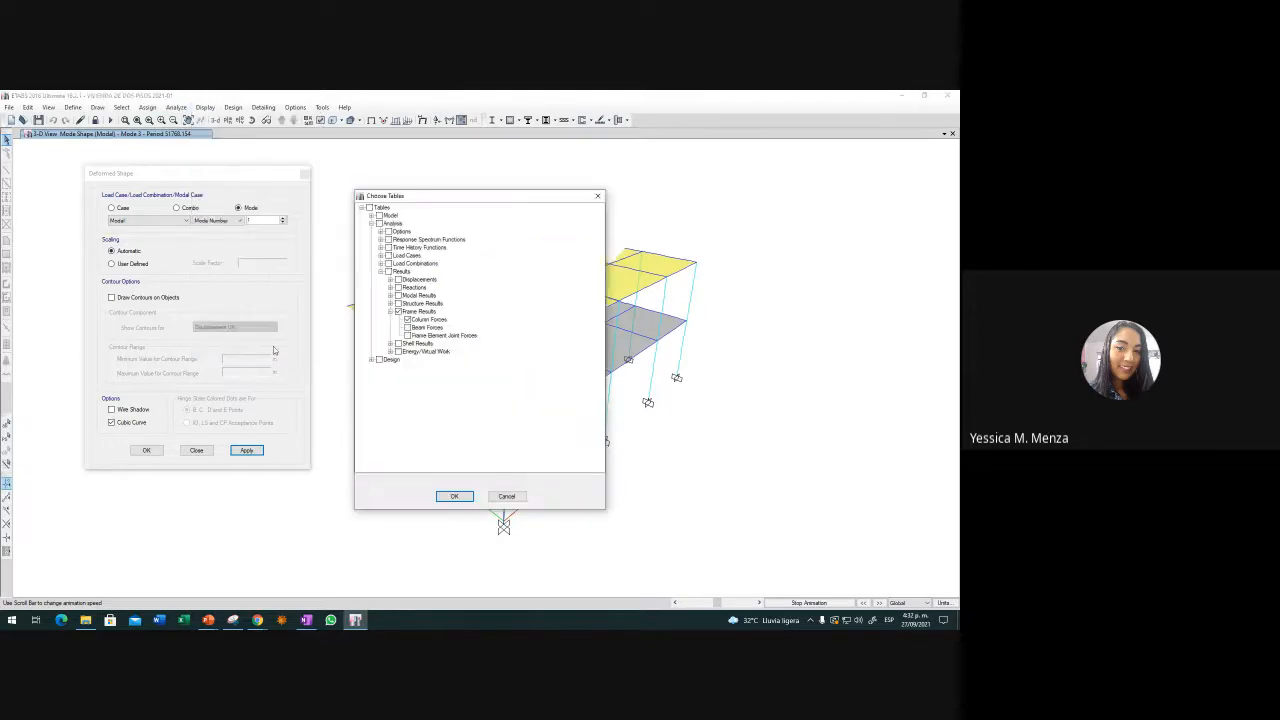
click(406, 319)
click(390, 295)
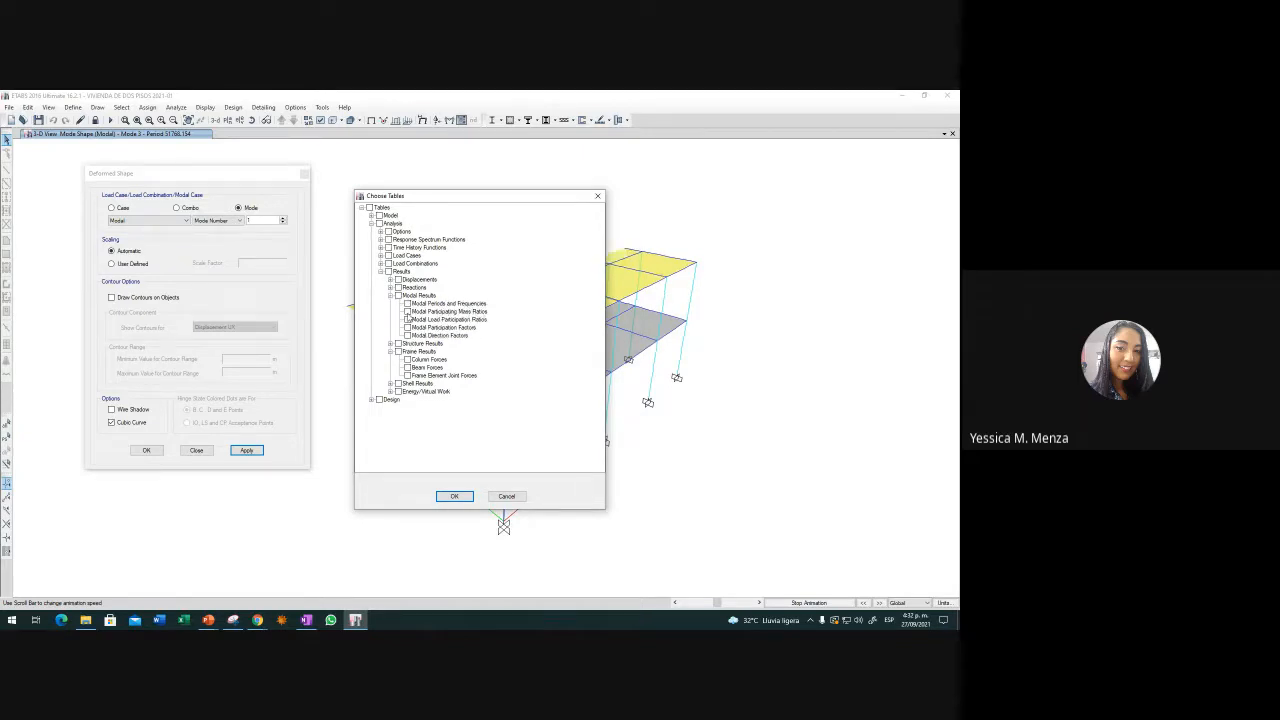
click(455, 497)
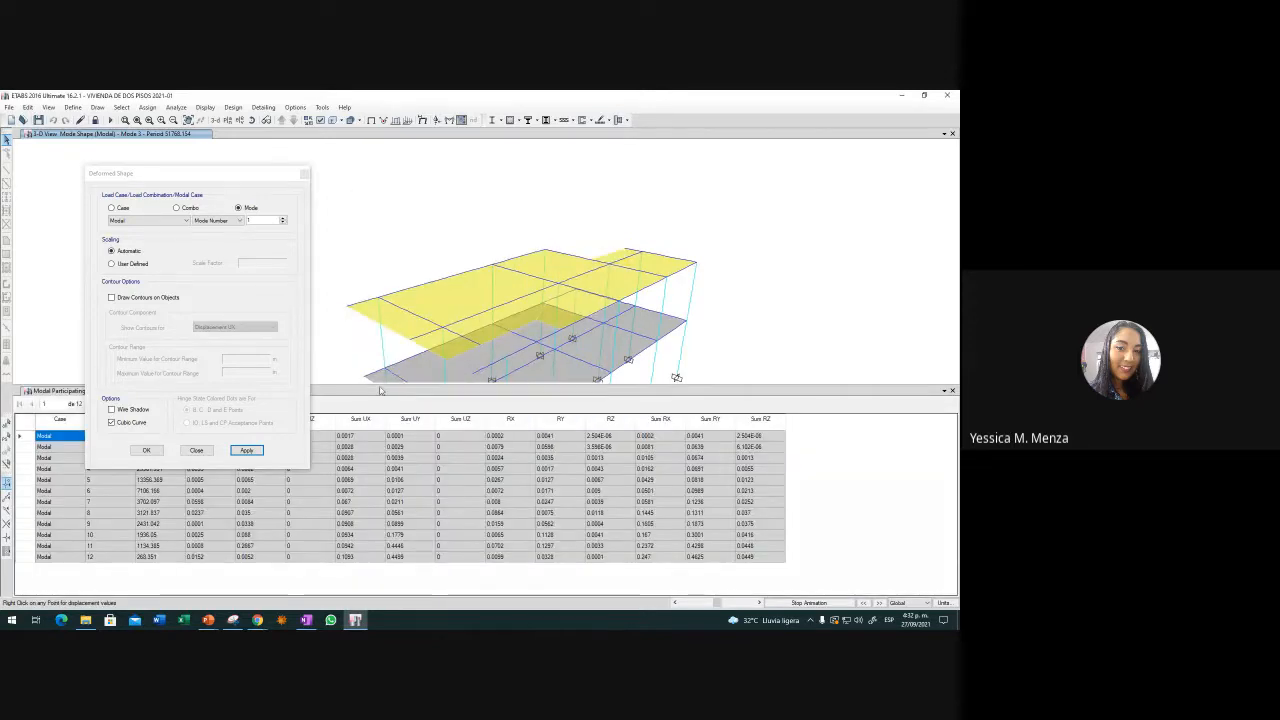
click(952, 390)
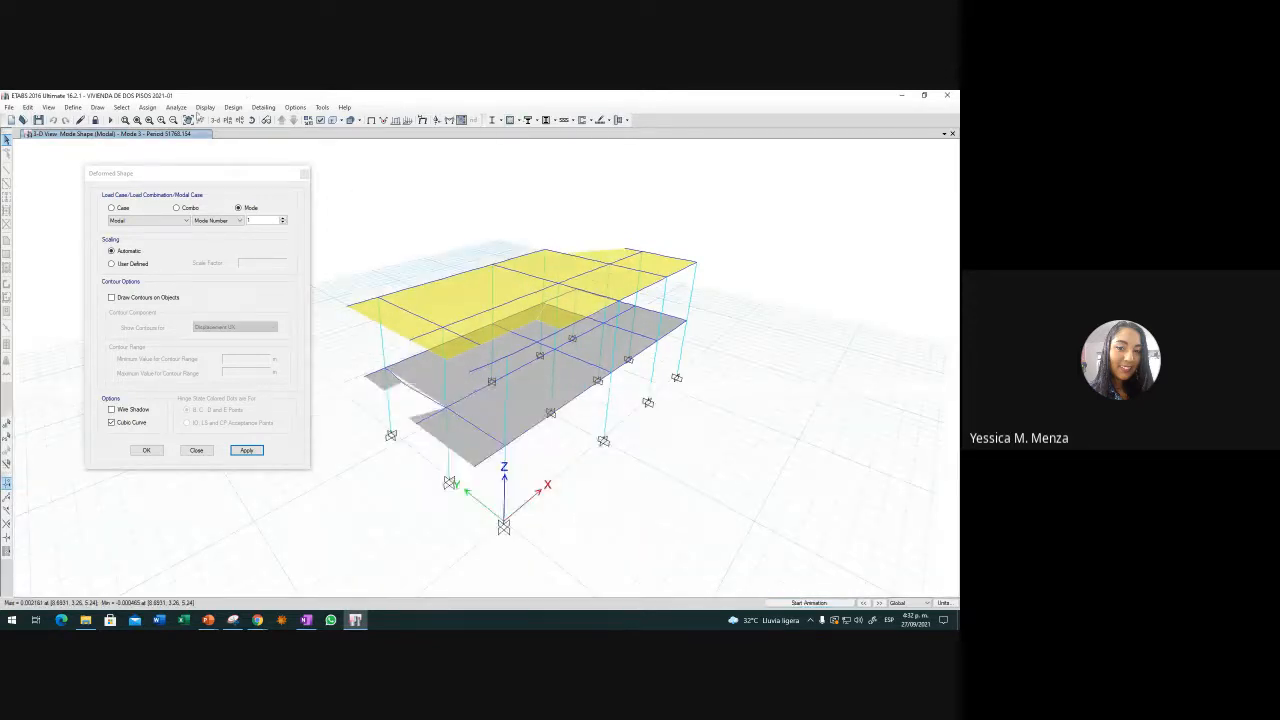
Show the Modal Periods and Frequencies table, examine the periods of all modes through mode 12, and close it
click(205, 107)
click(238, 351)
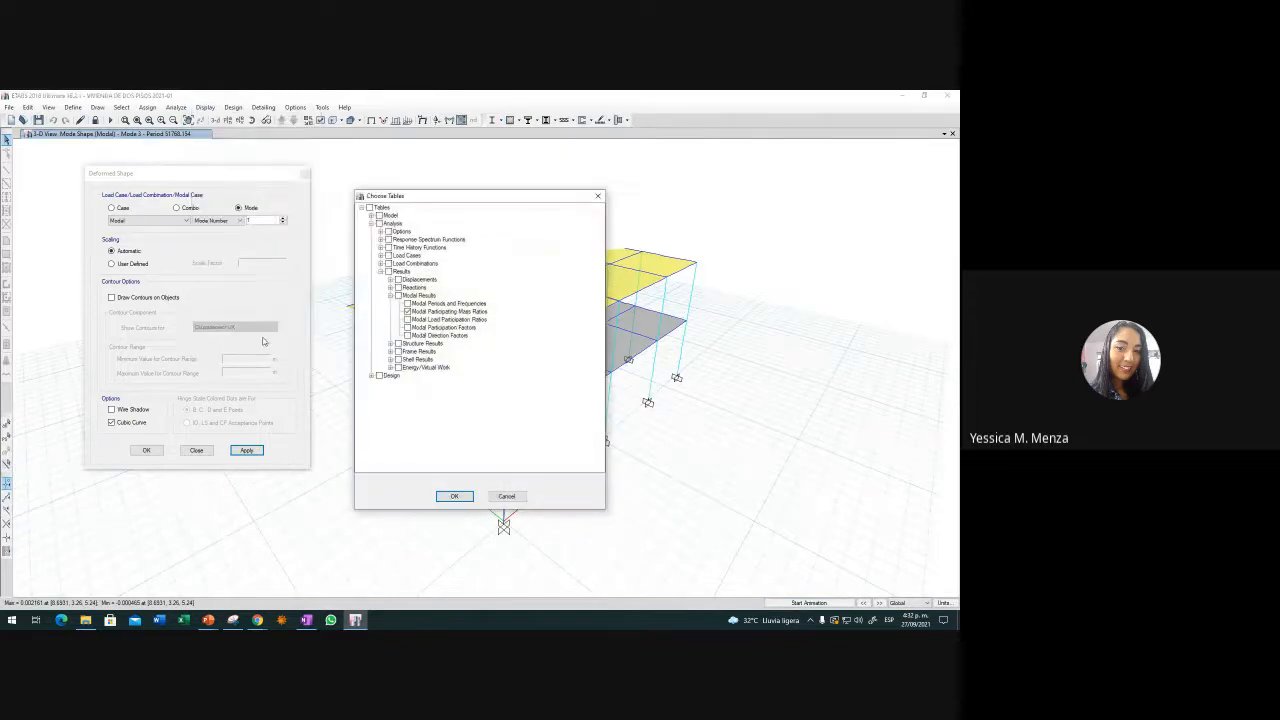
click(407, 311)
click(407, 303)
click(458, 497)
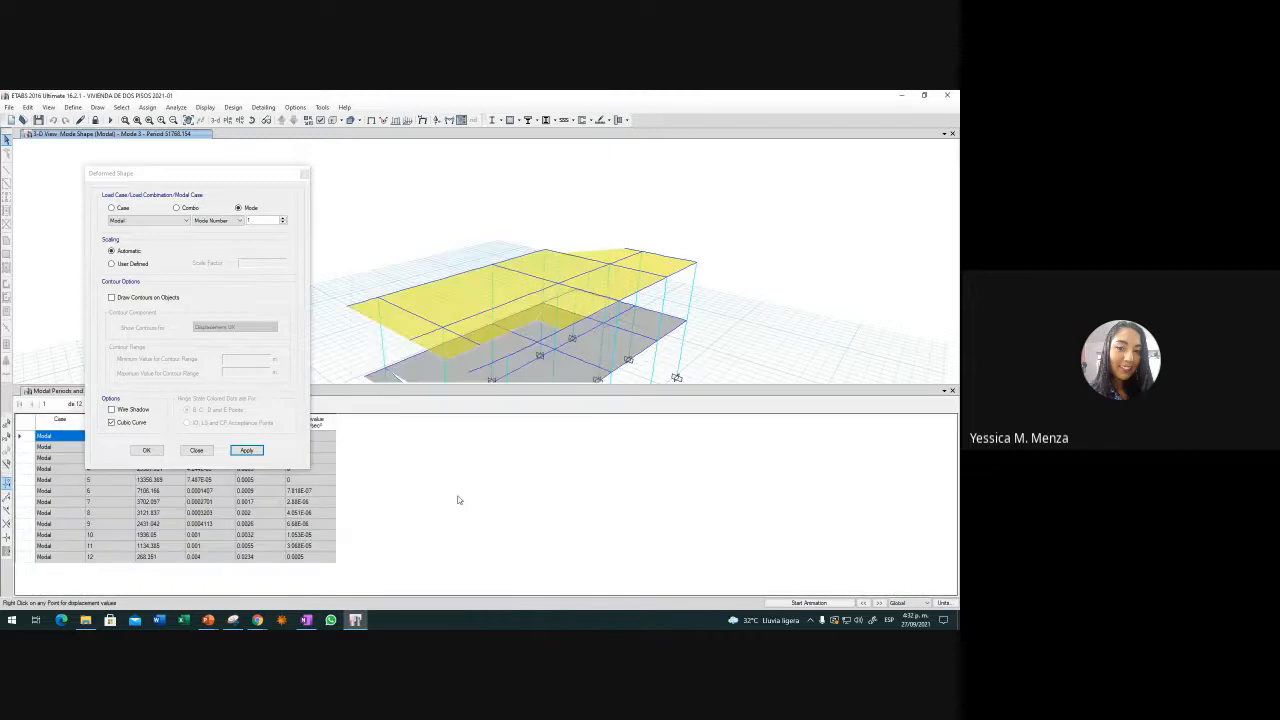
drag(227, 174, 68, 119)
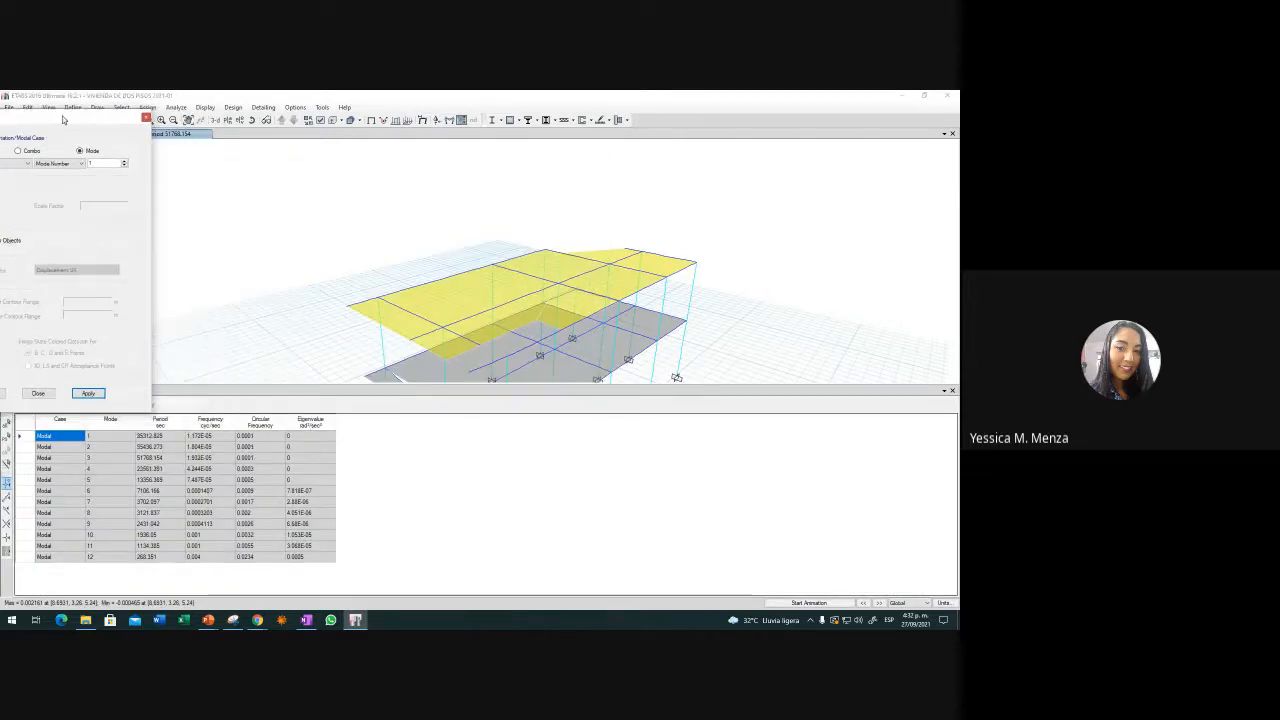
drag(160, 436, 156, 570)
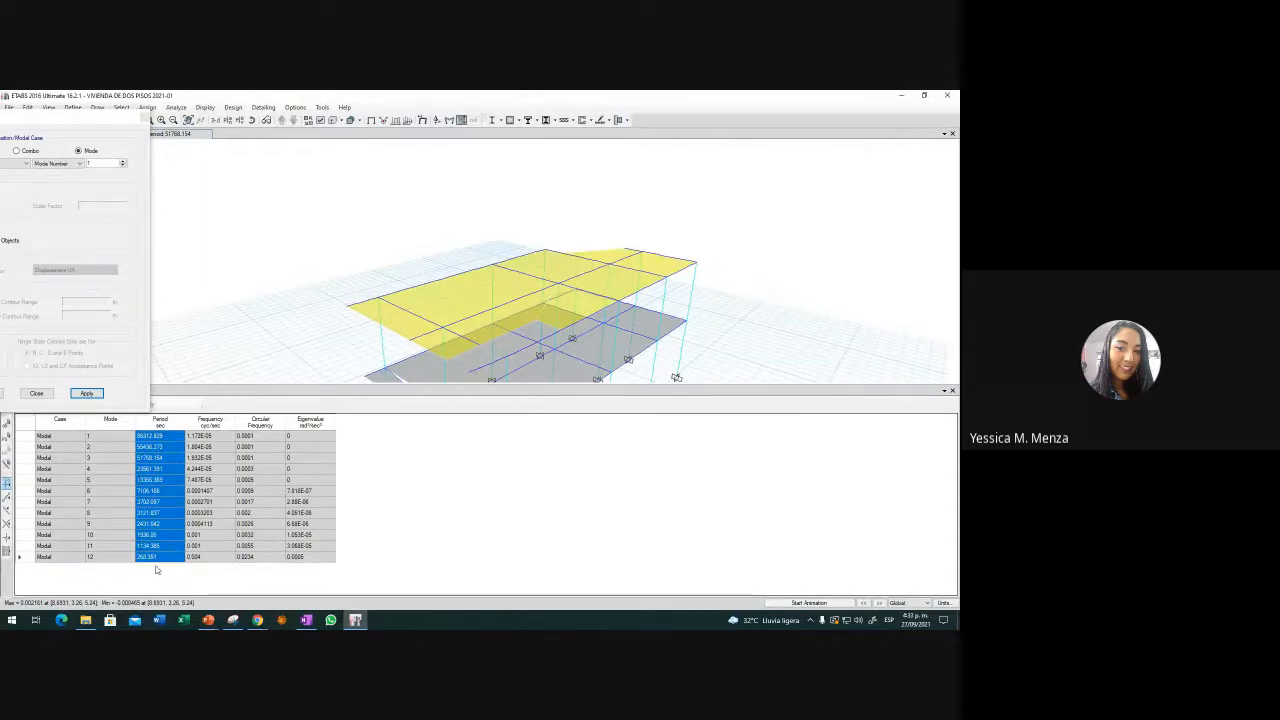
click(158, 557)
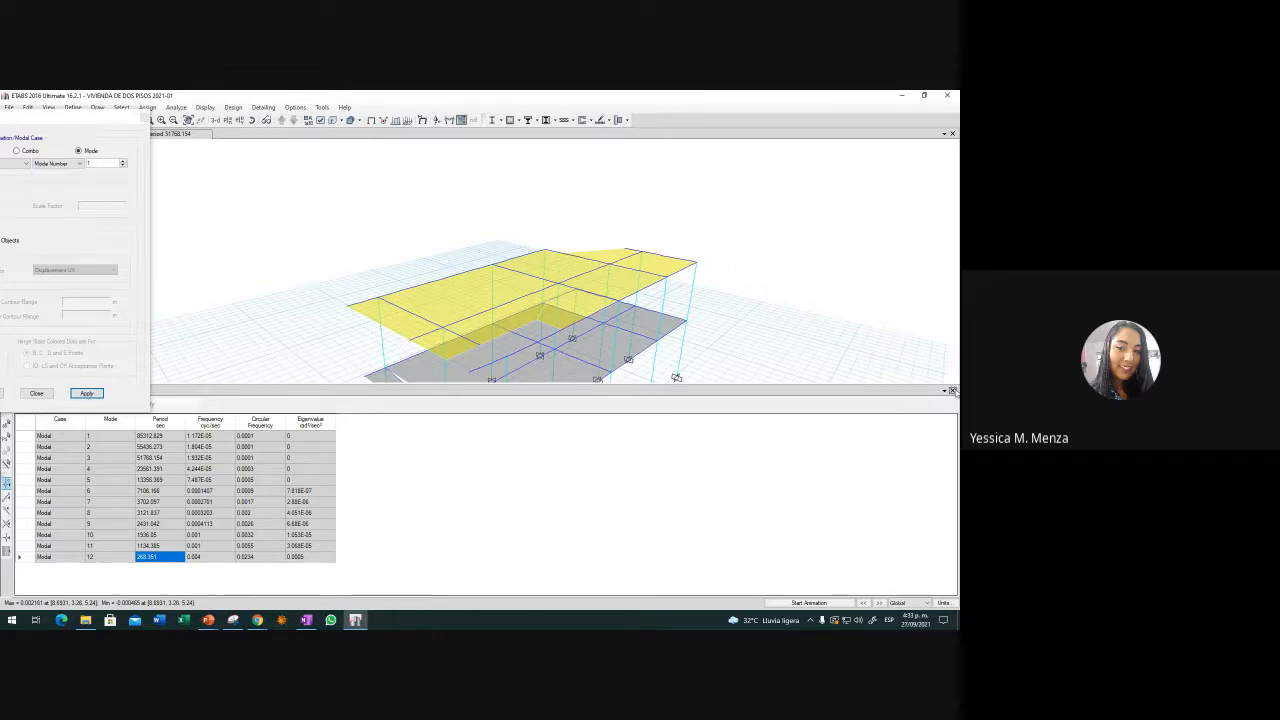
click(952, 390)
Close the Deformed Shape settings and unlock the model for editing
drag(98, 115, 217, 238)
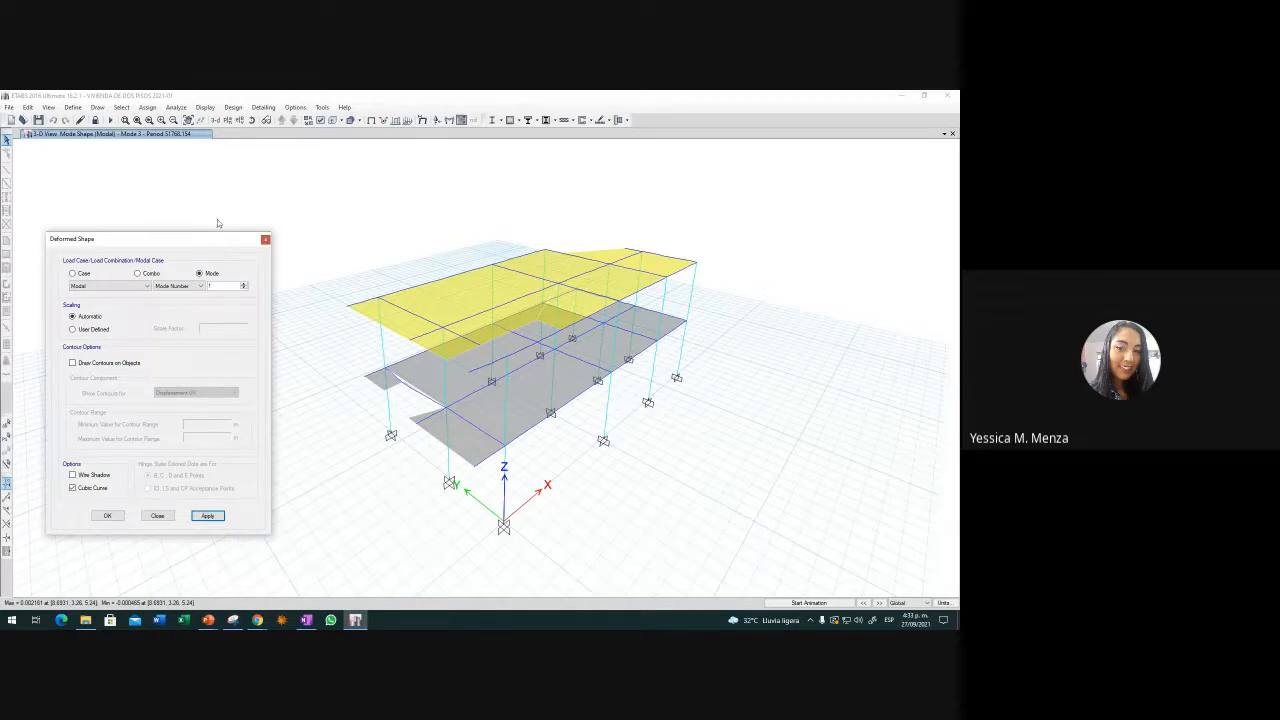
click(72, 108)
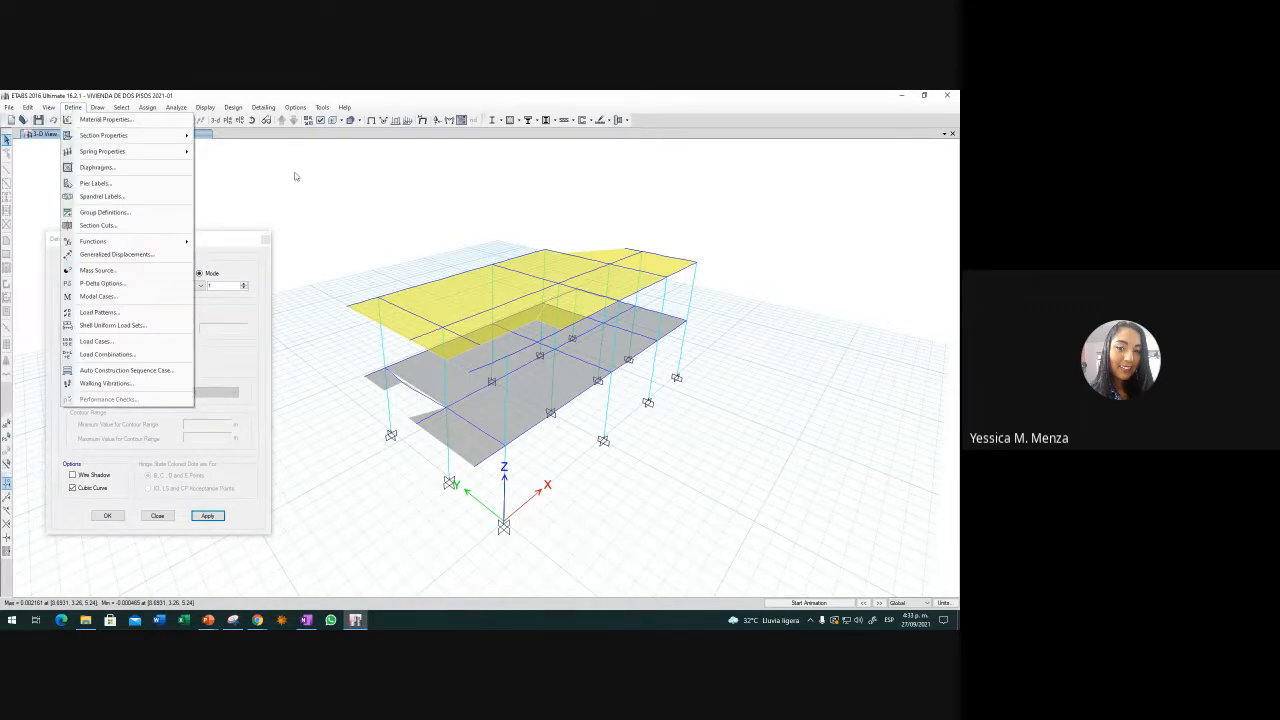
click(266, 240)
click(266, 240)
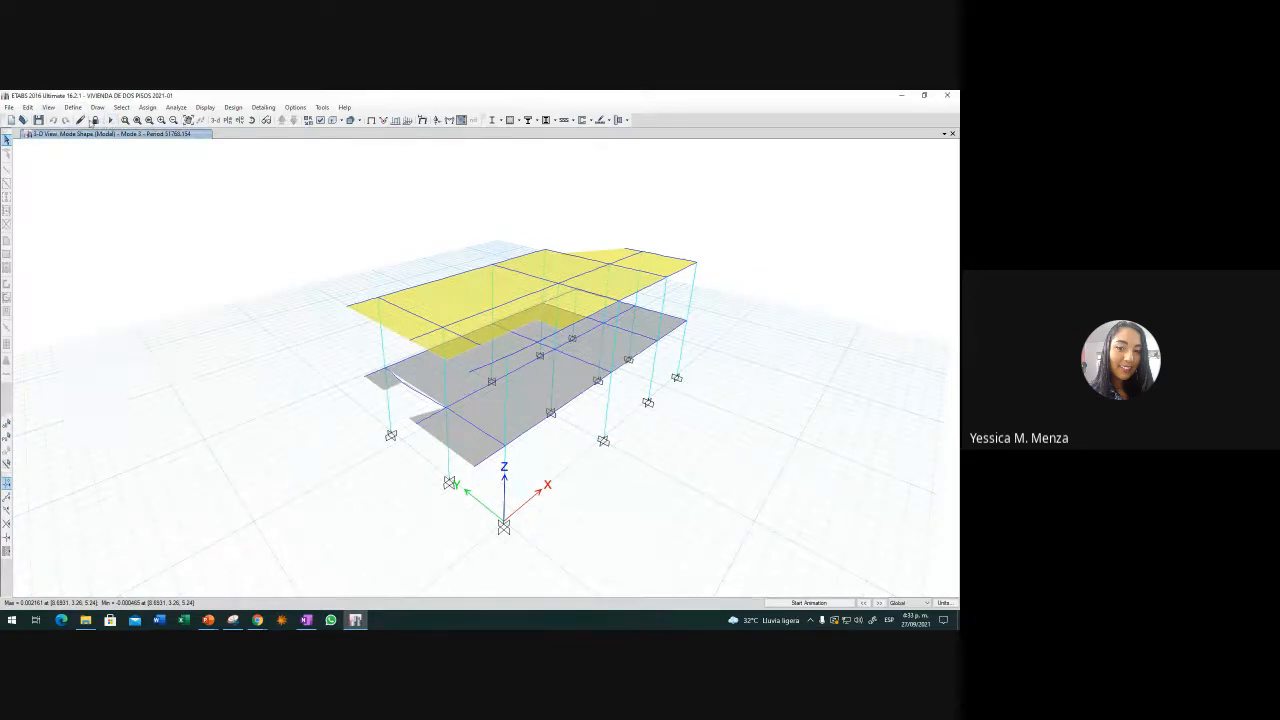
click(95, 120)
click(493, 389)
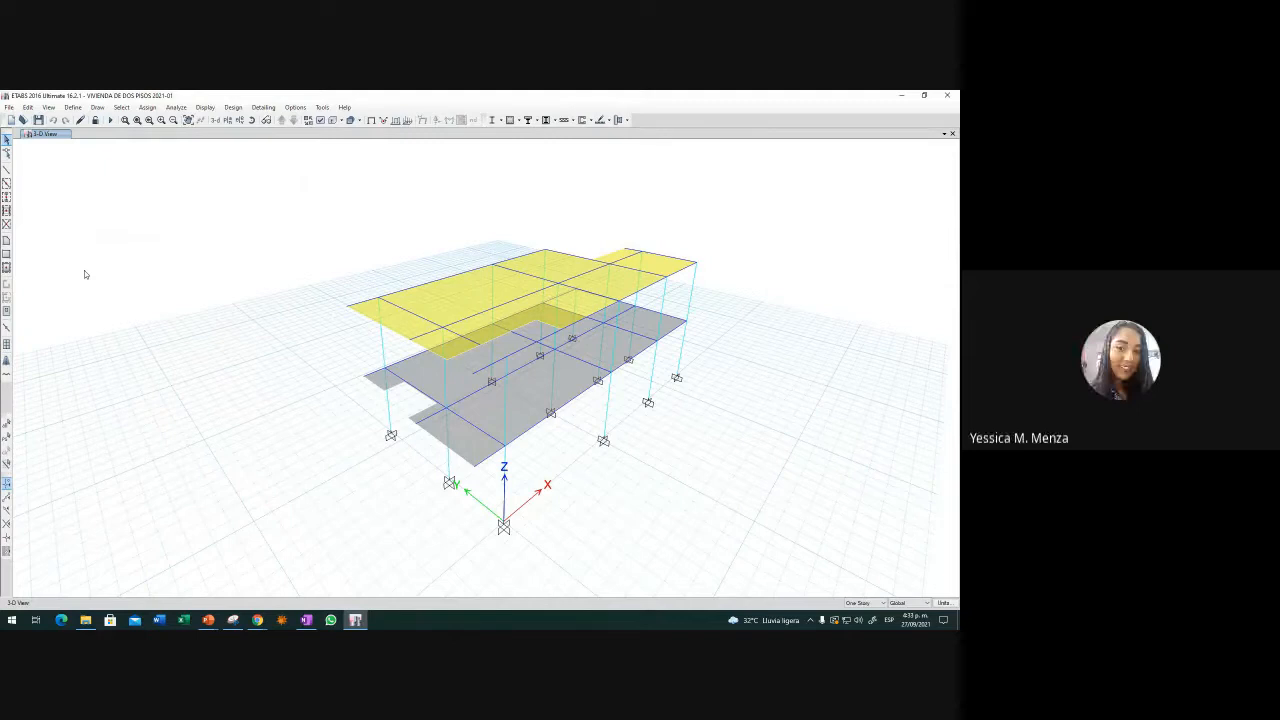
Set the maximum number of modes of the Modal case to 200
click(79, 112)
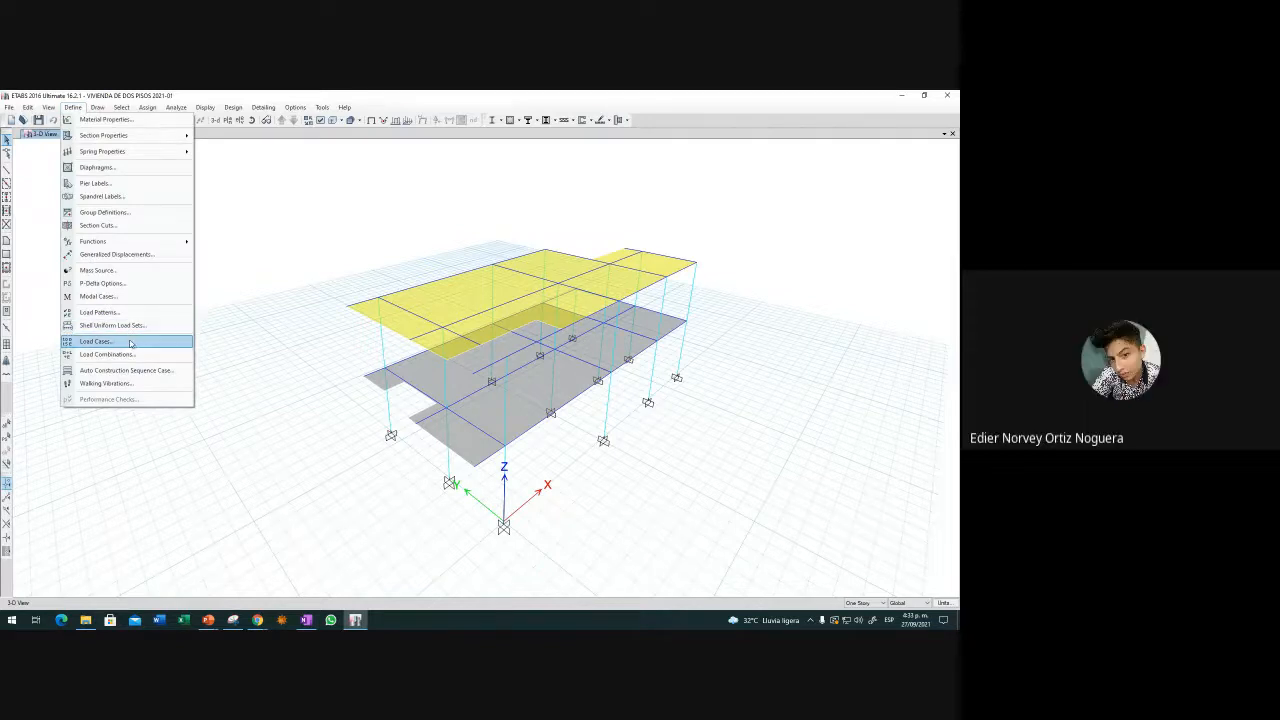
click(98, 296)
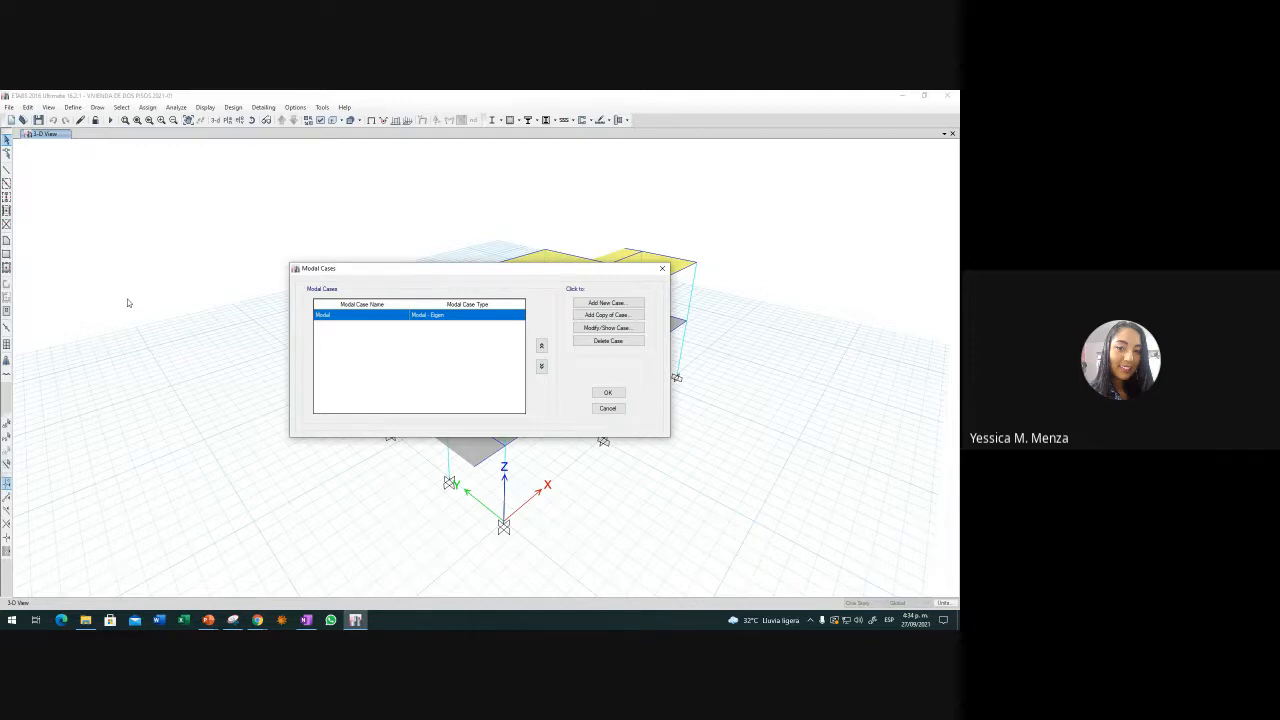
drag(444, 274, 226, 255)
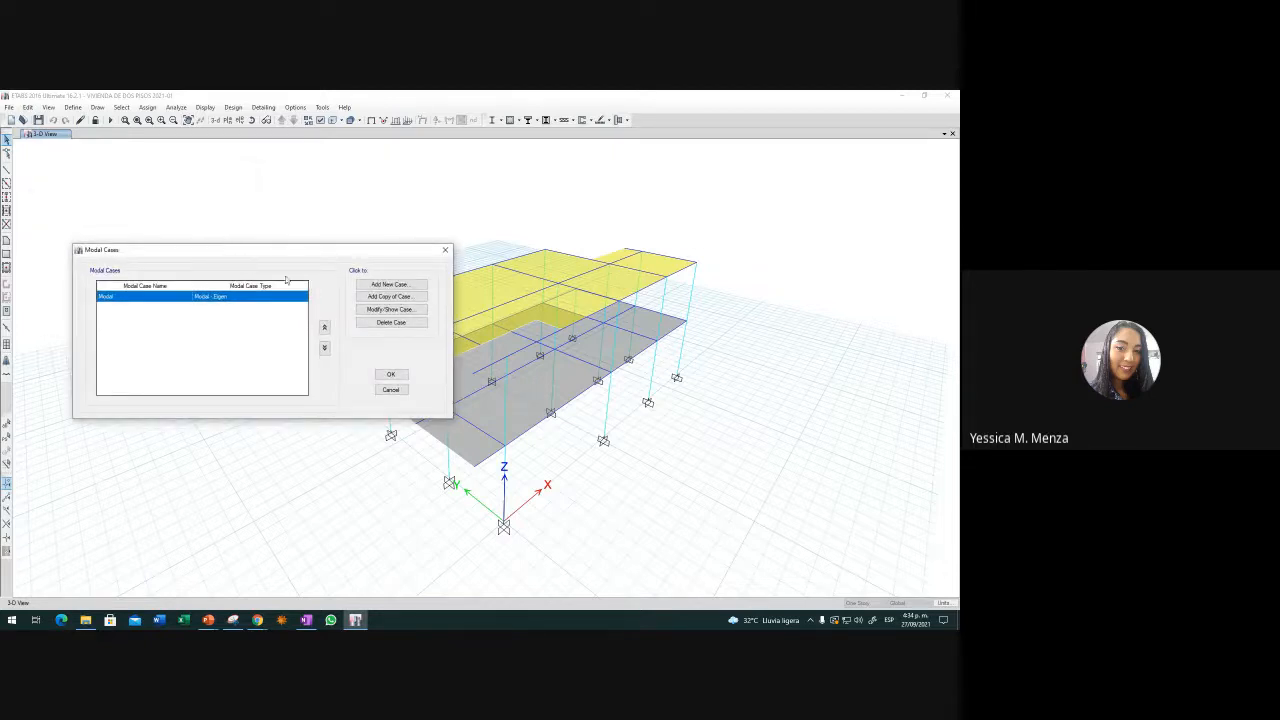
click(390, 310)
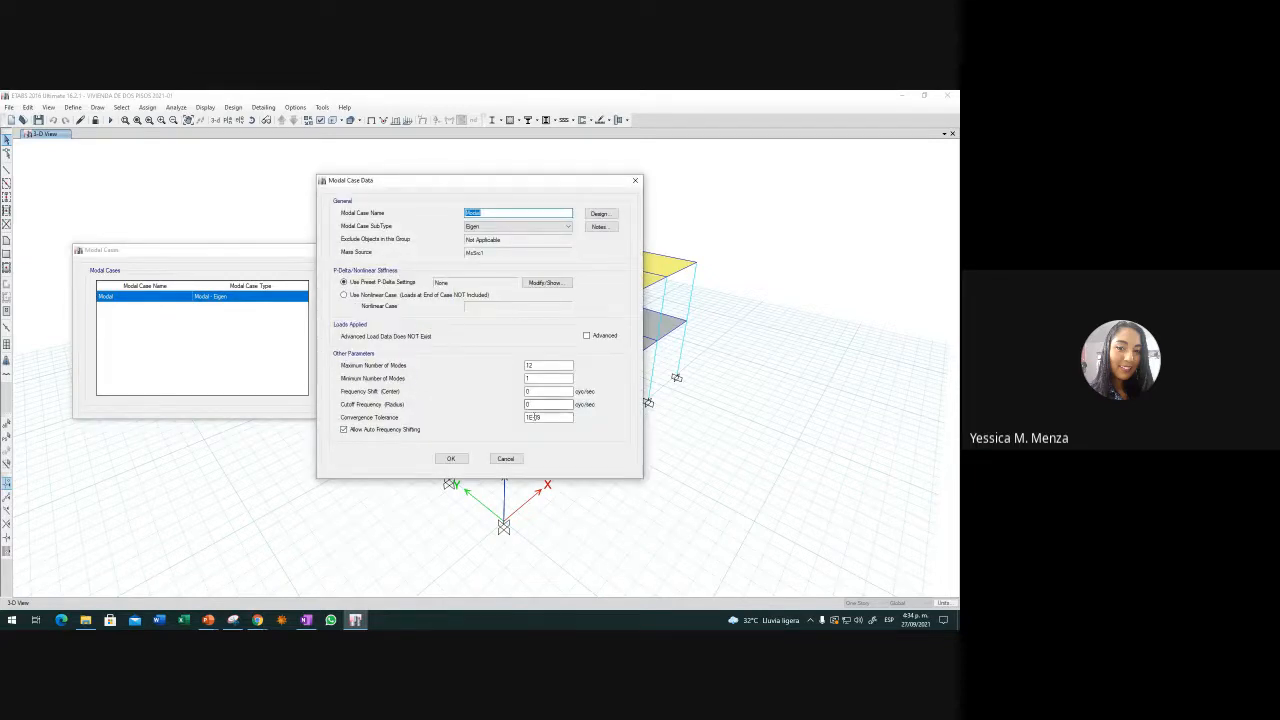
double_click(530, 365)
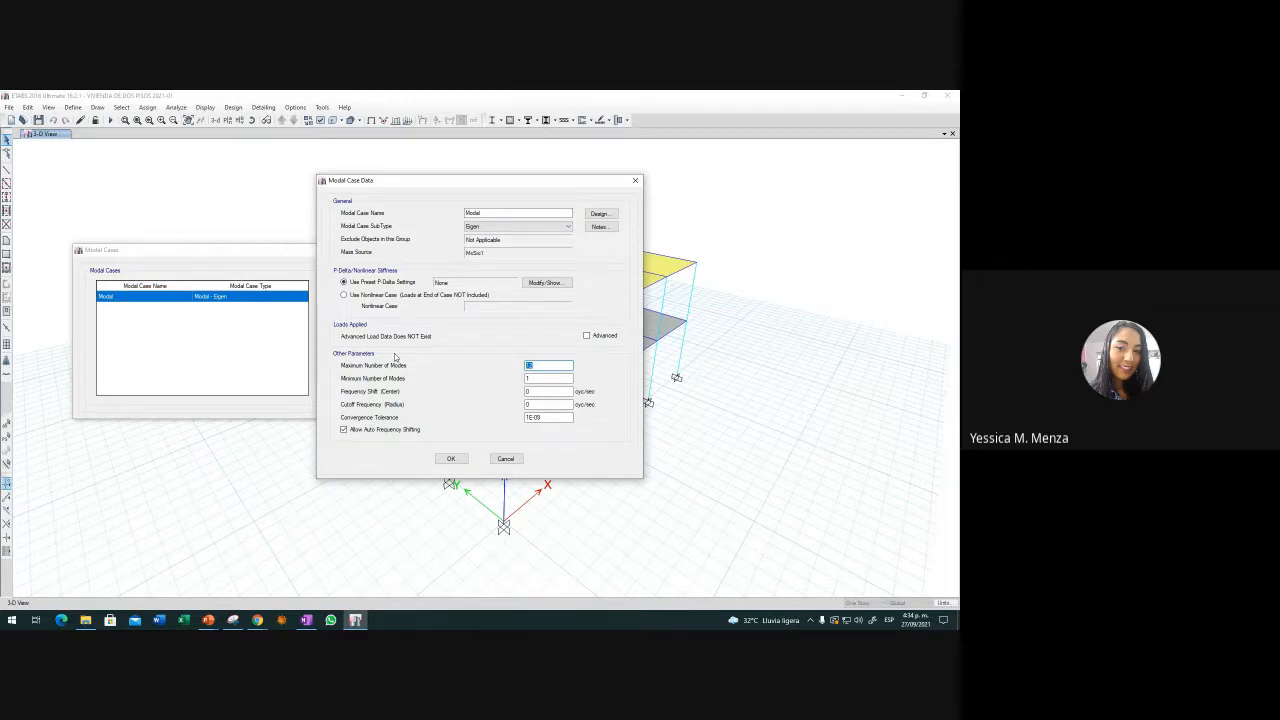
text(6)
click(450, 458)
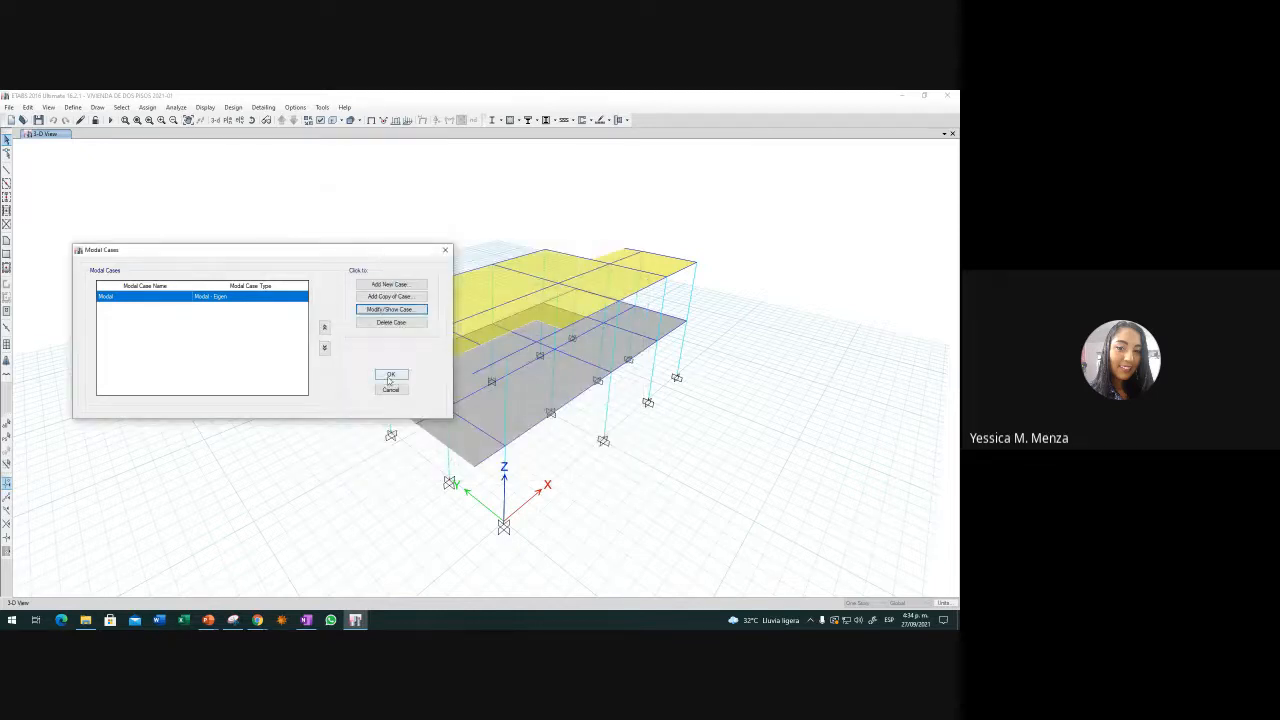
click(391, 375)
Reopen the Modal case data to check its maximum number of modes, and accept the settings
click(73, 107)
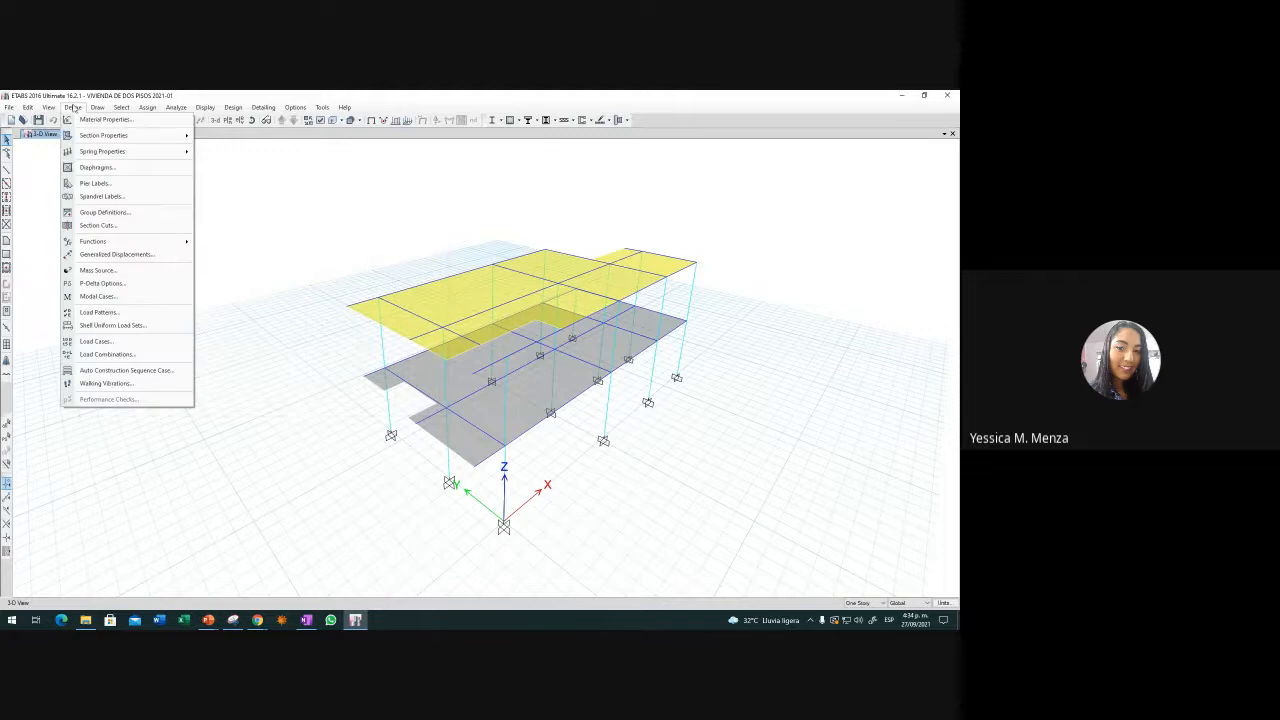
click(100, 296)
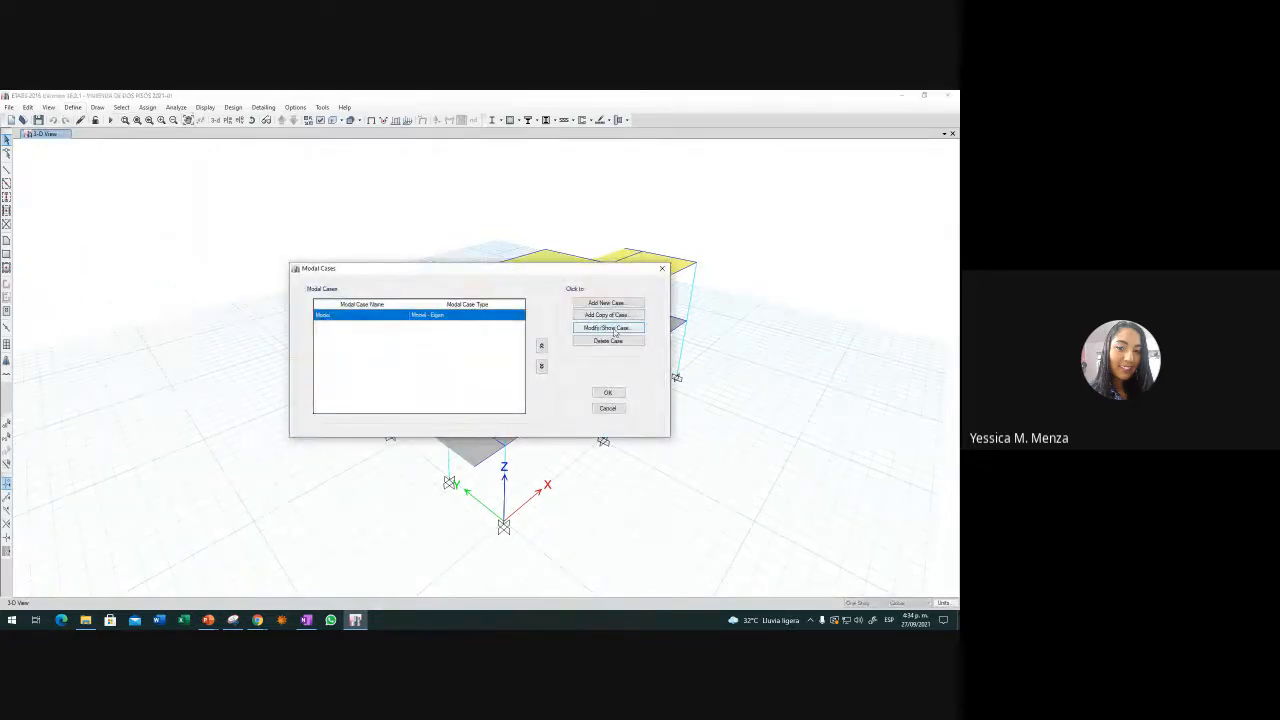
click(607, 330)
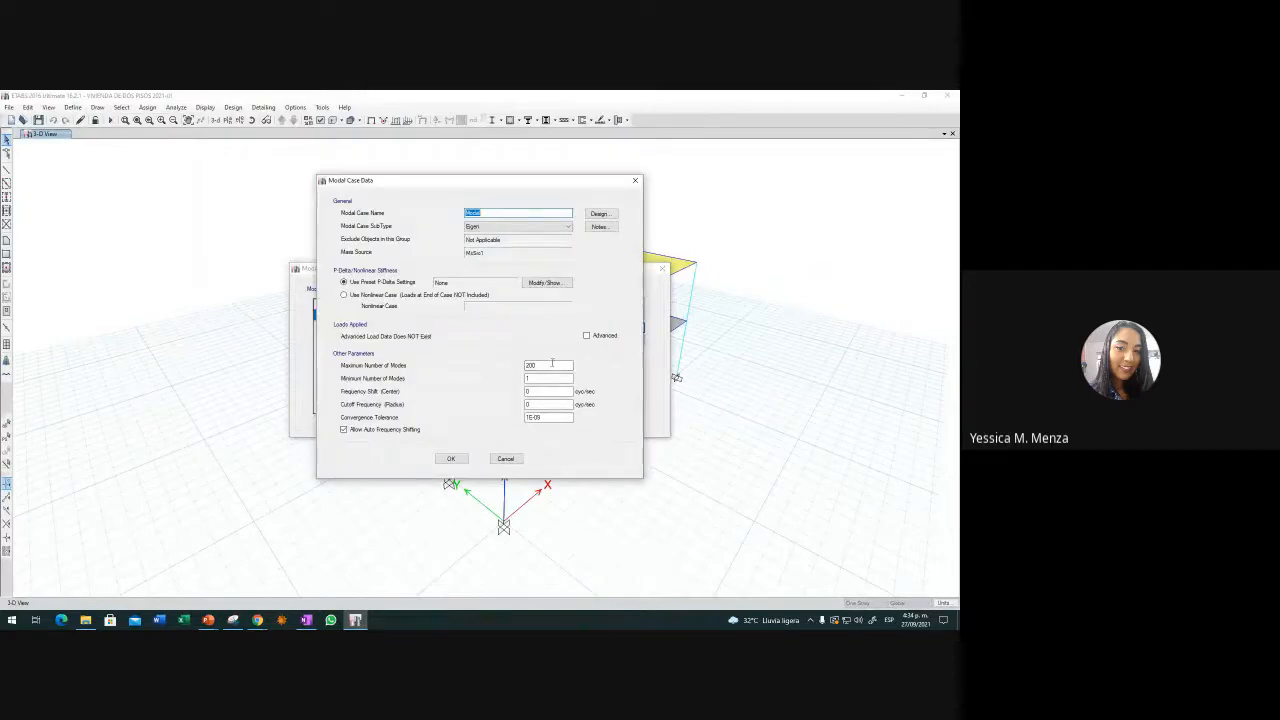
double_click(553, 365)
click(454, 462)
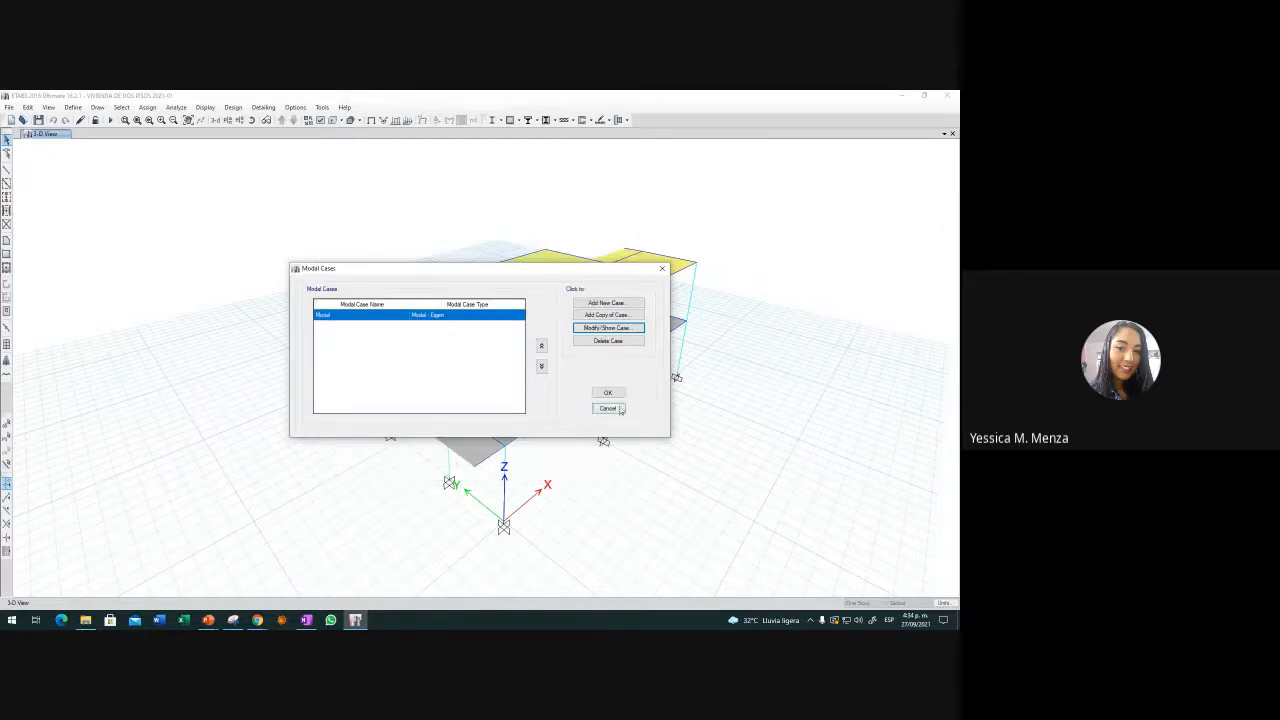
click(607, 393)
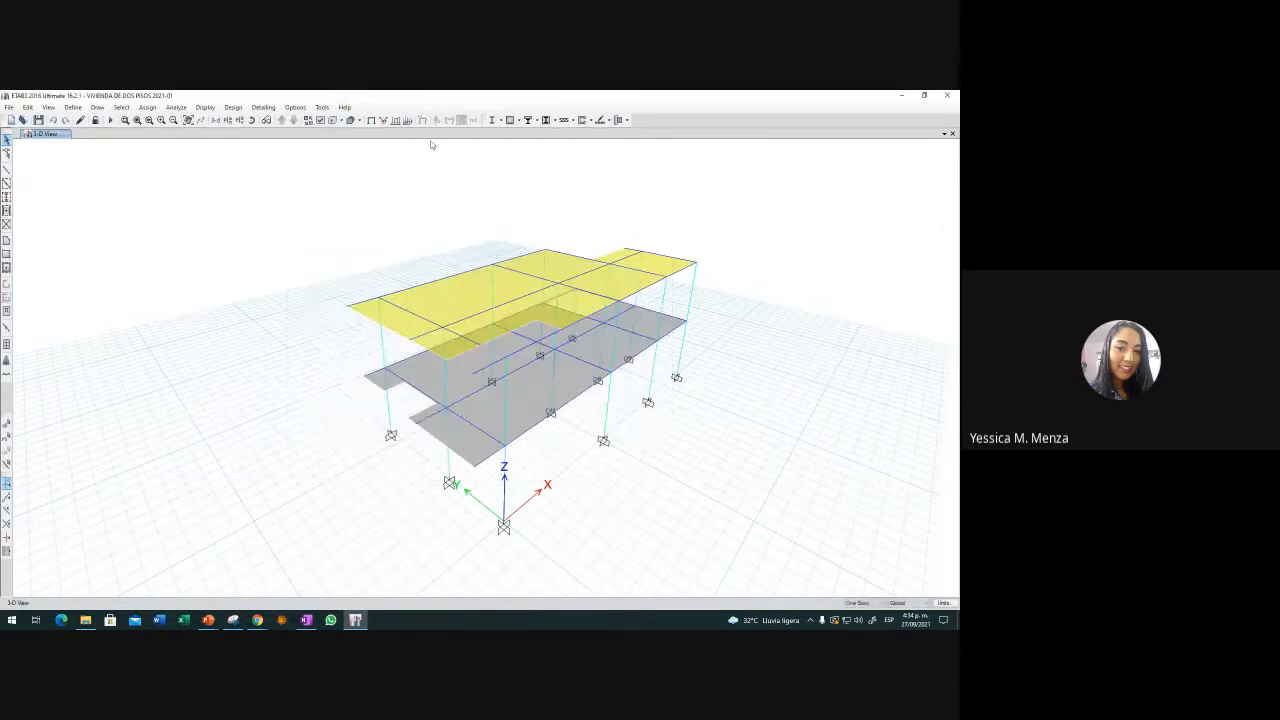
Run the analysis and display the mode 1 deformed shape of the Modal case
click(111, 120)
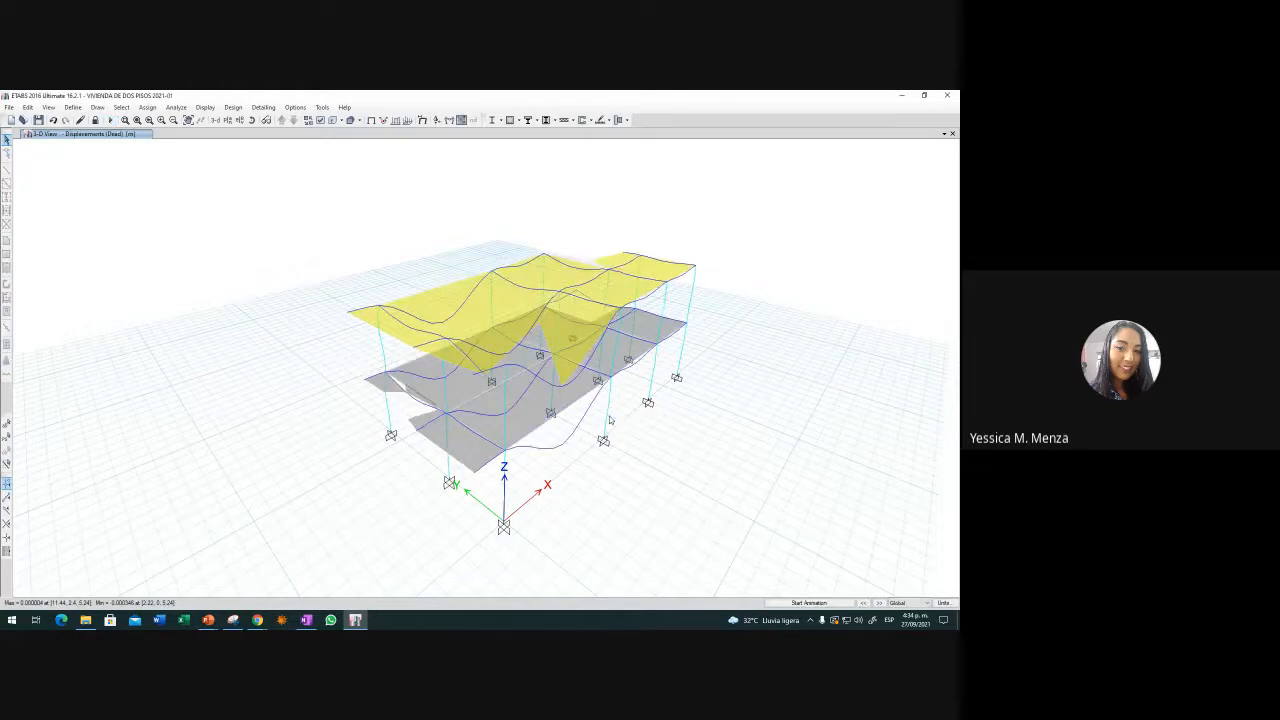
click(437, 120)
click(210, 273)
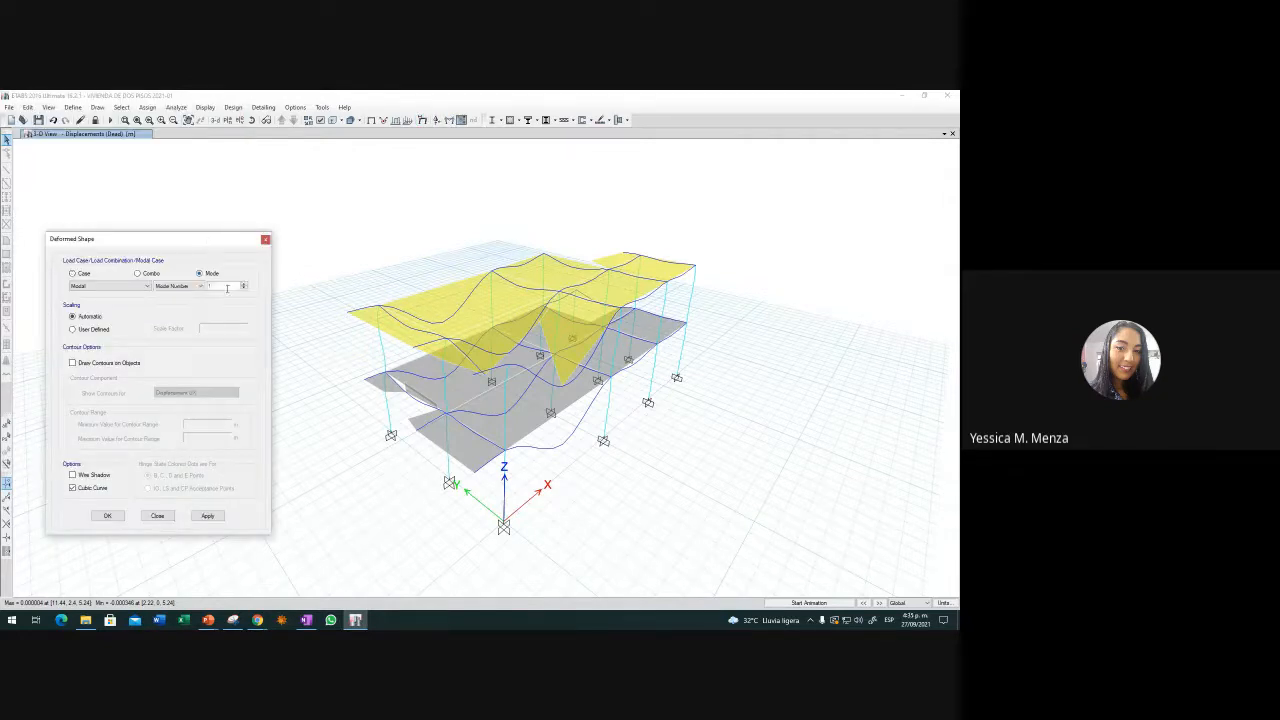
click(207, 516)
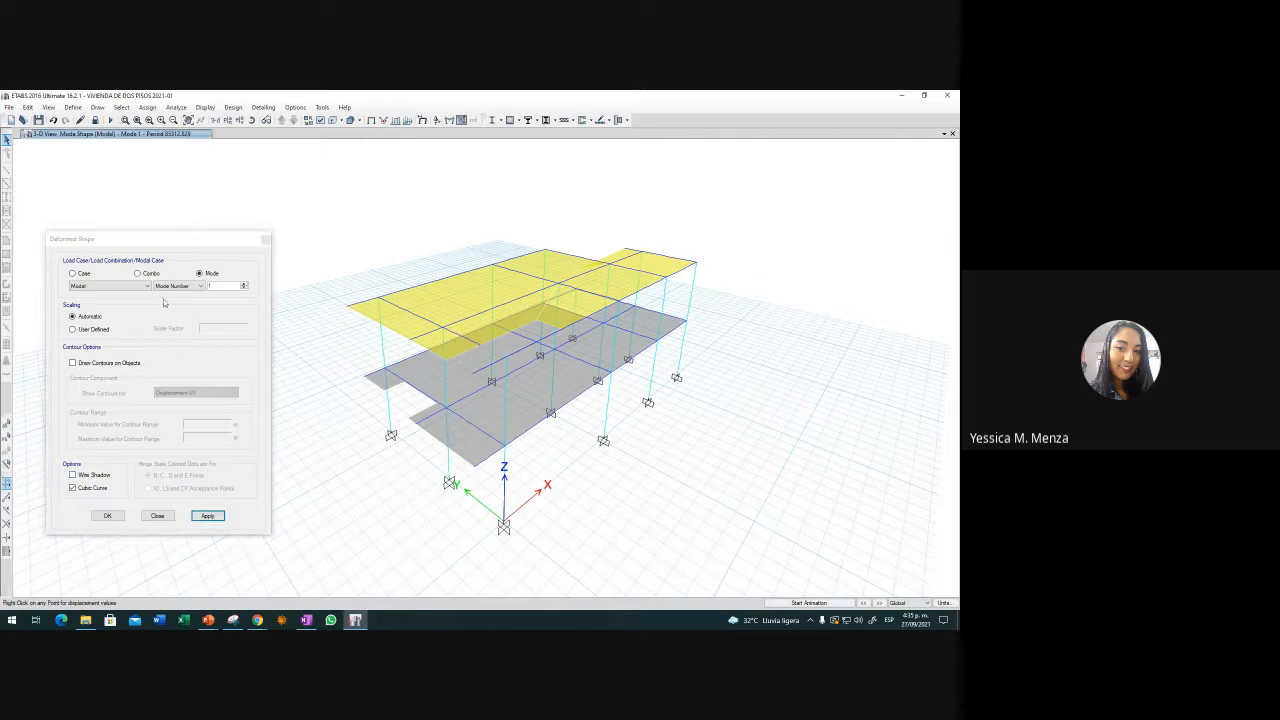
click(266, 239)
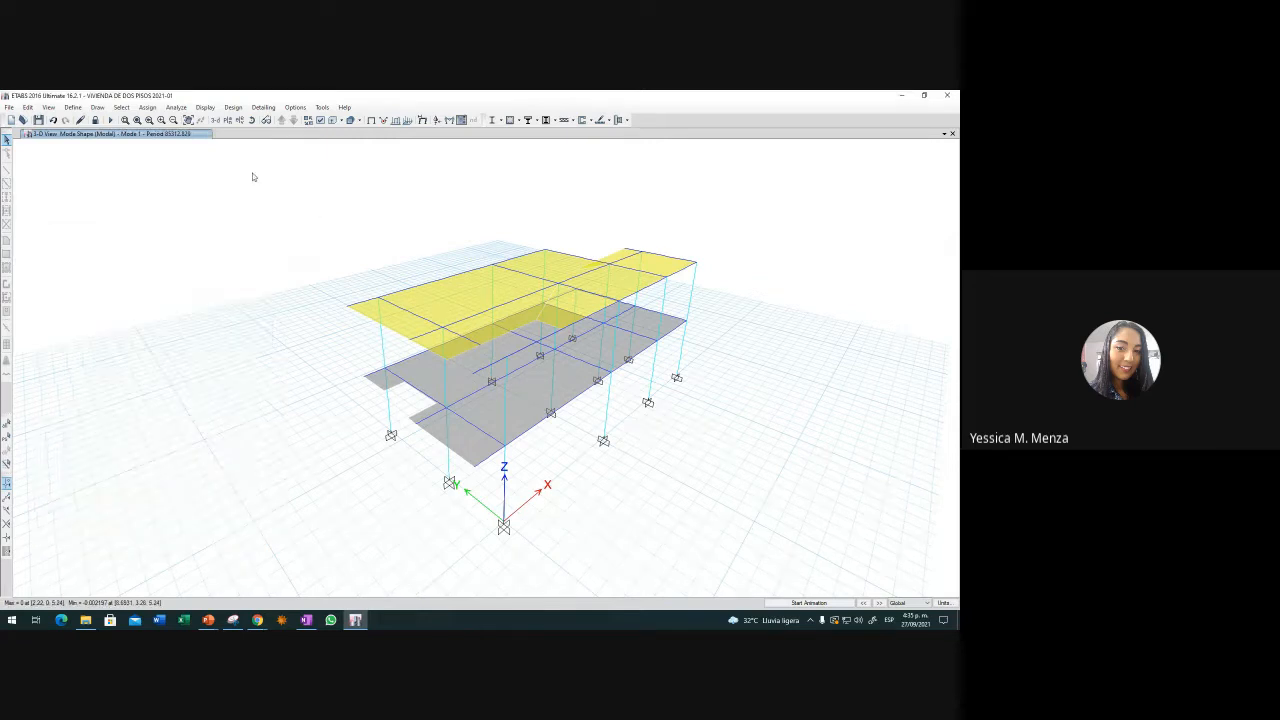
Show the Modal Periods and Frequencies table, enlarge it to examine the mode 17 period, and reduce it again
click(204, 107)
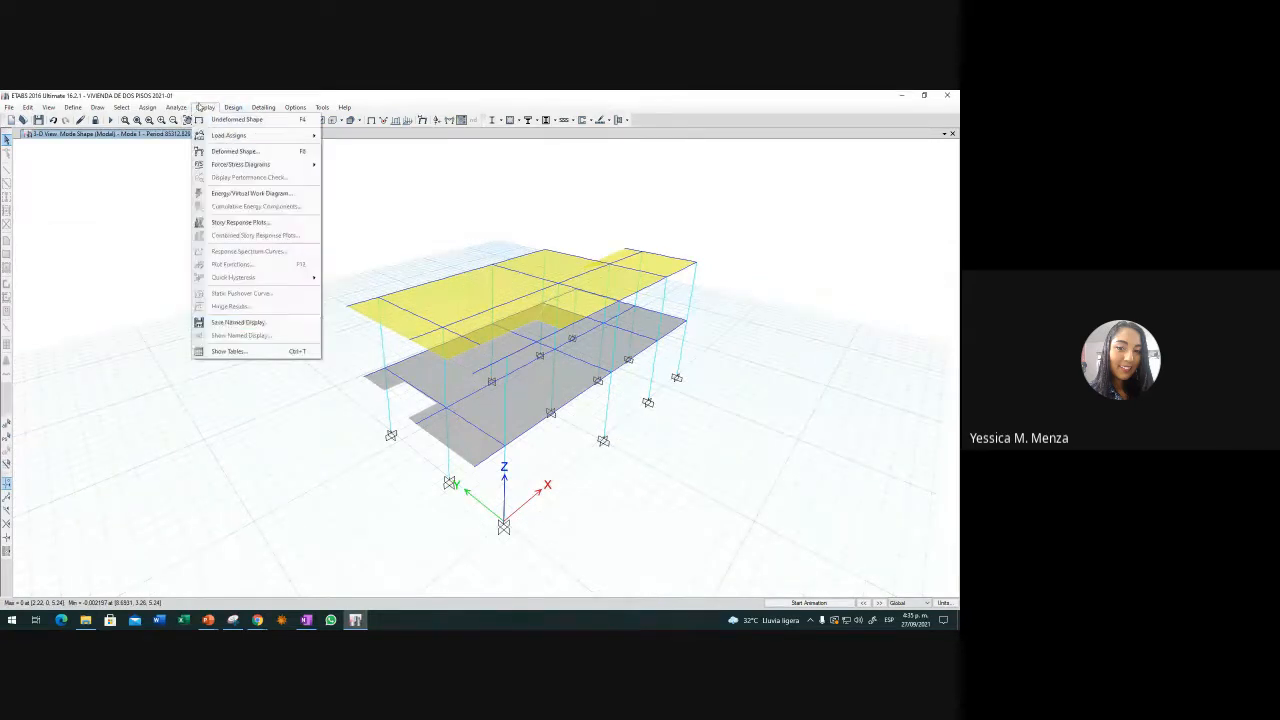
click(241, 352)
drag(486, 197, 179, 177)
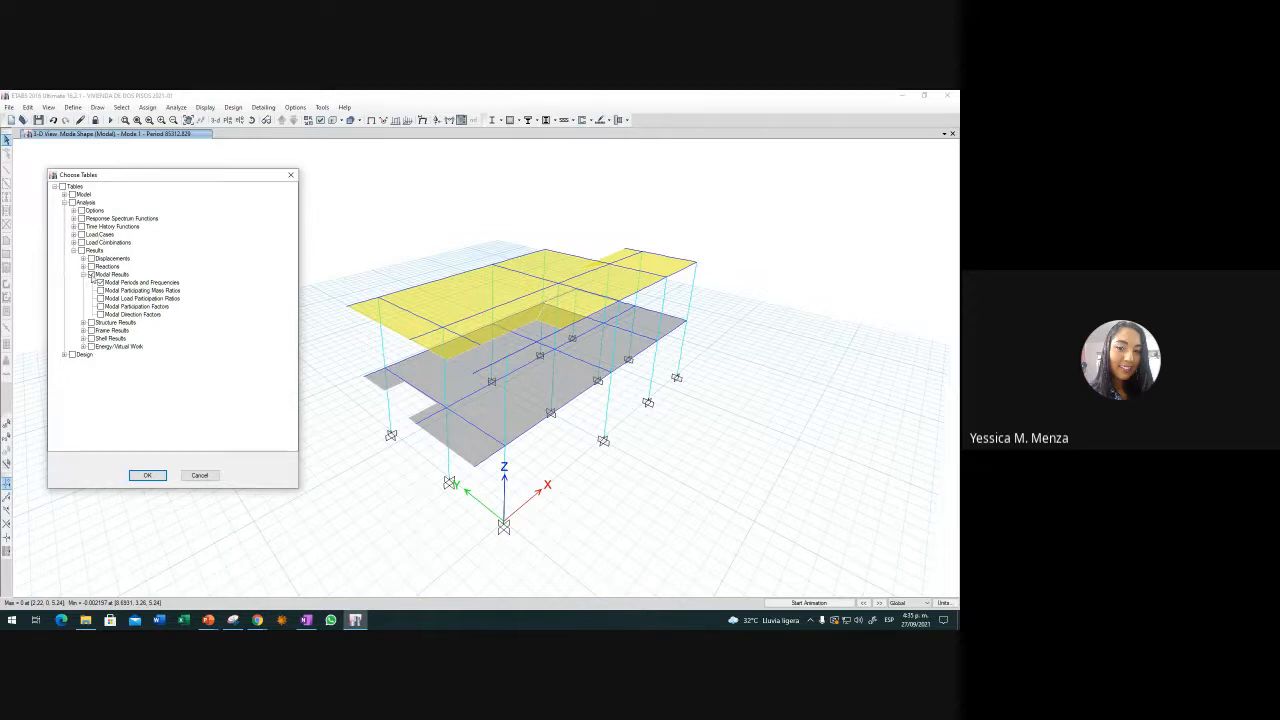
click(101, 283)
click(146, 475)
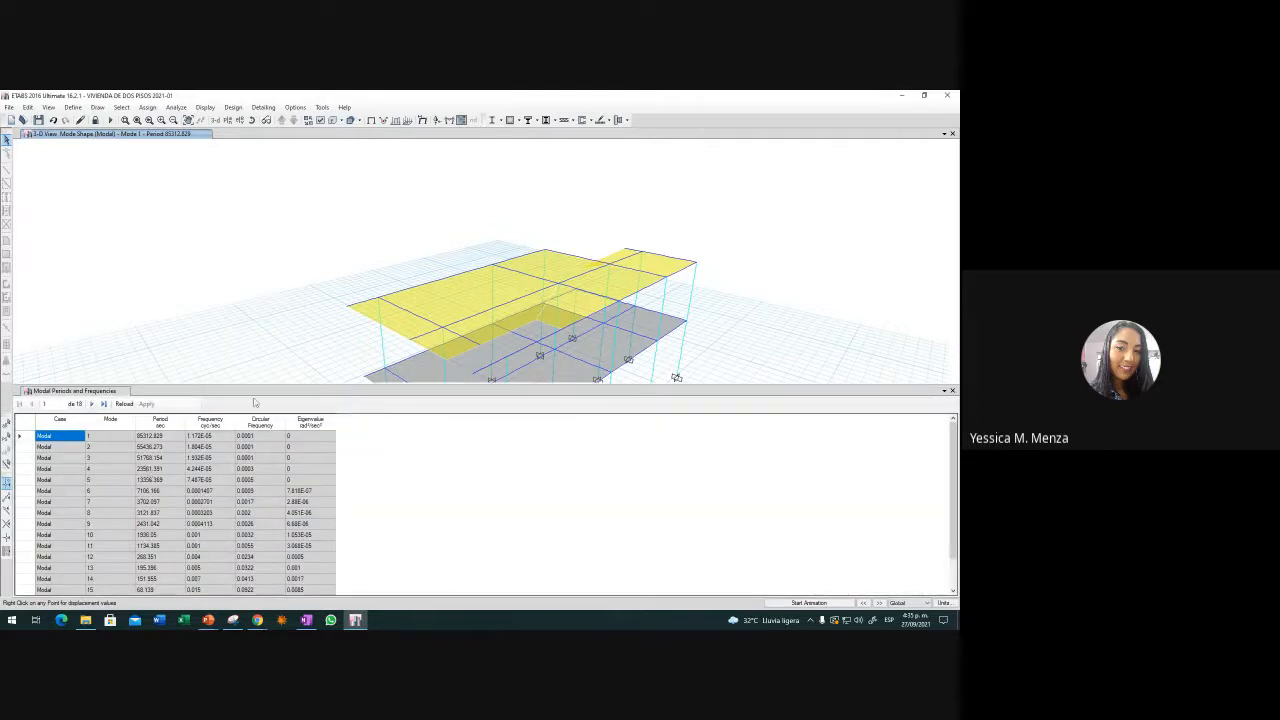
drag(251, 392, 271, 277)
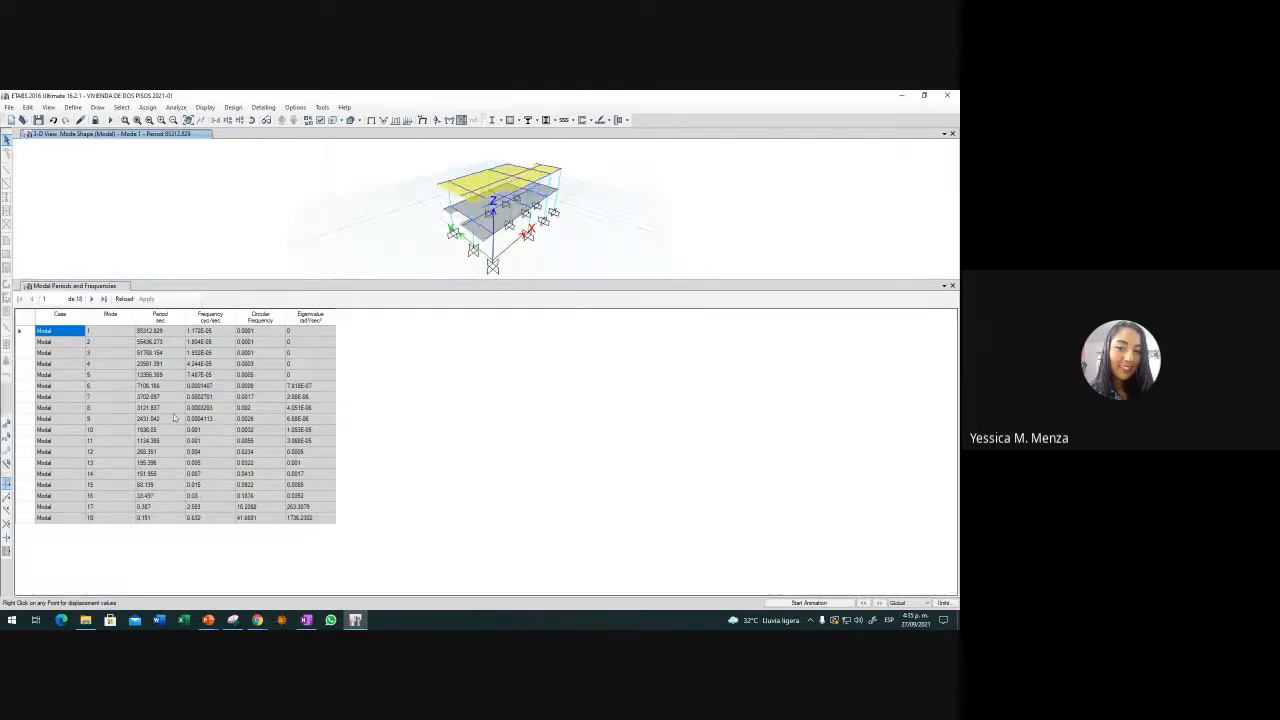
click(155, 507)
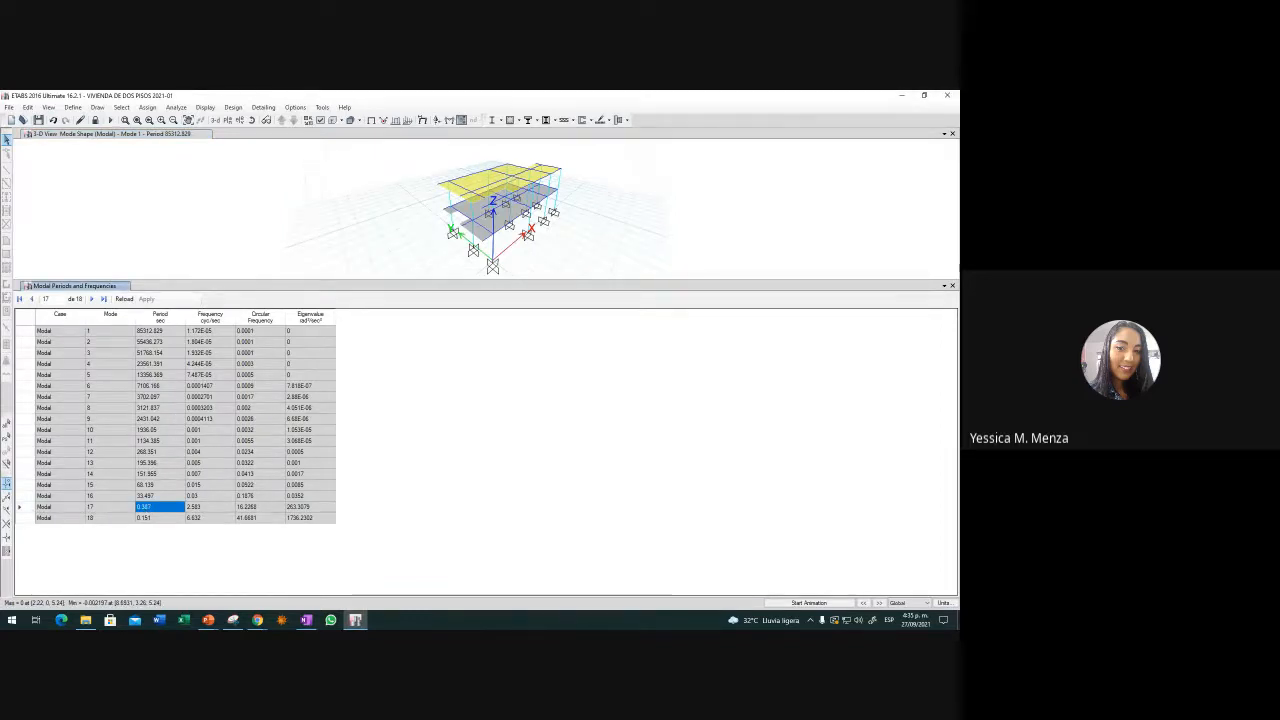
drag(931, 283, 931, 430)
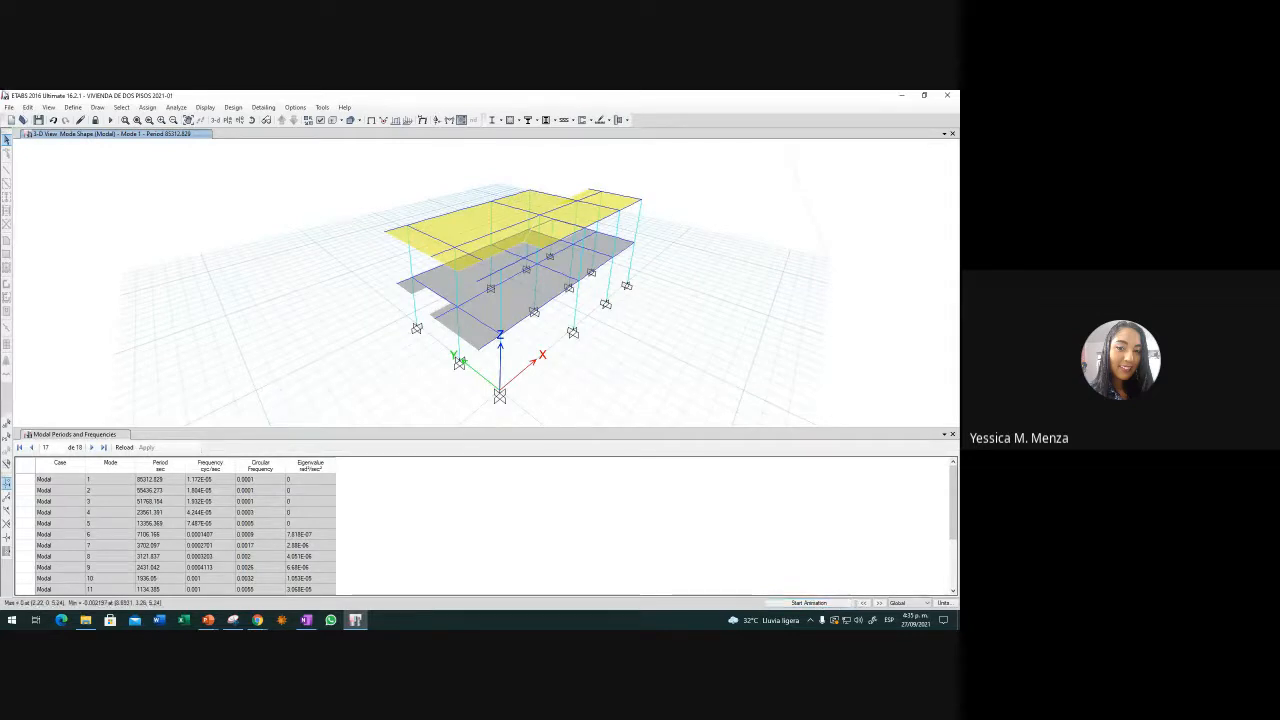
Display the mode 17 deformed shape of the Modal case, and run and stop its animation
click(424, 120)
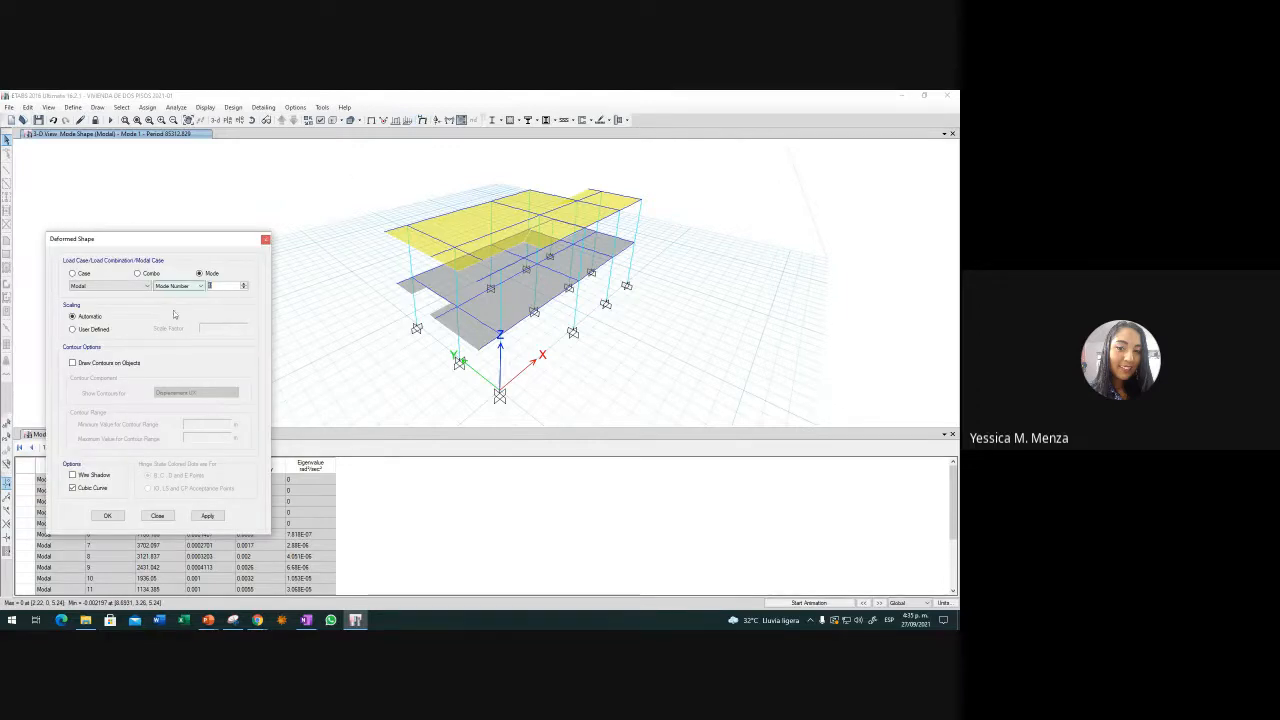
text(17)
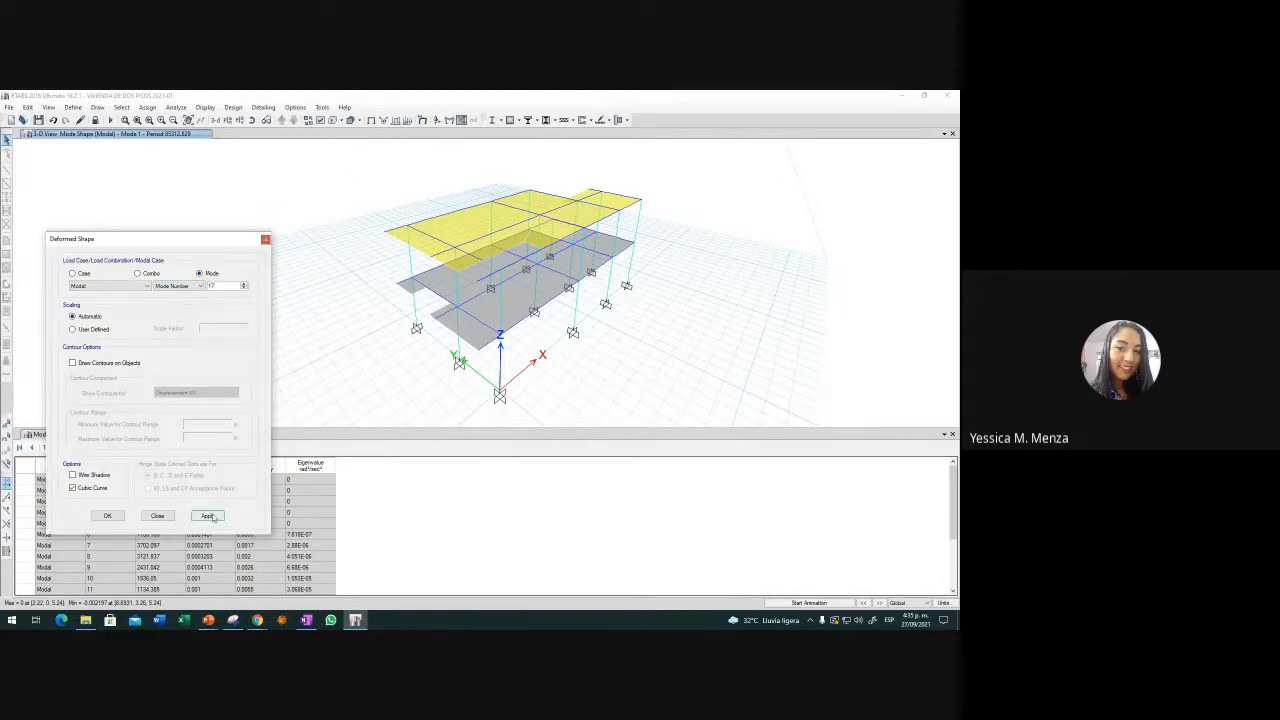
click(207, 515)
click(266, 240)
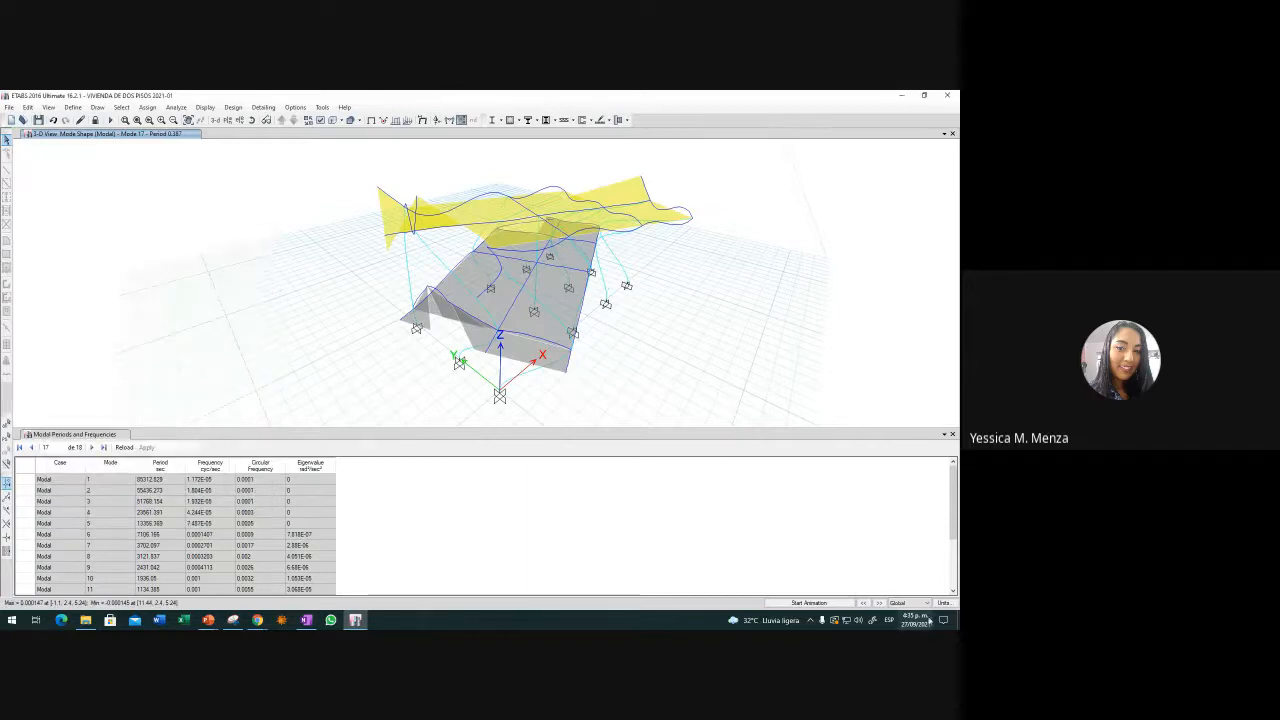
click(834, 603)
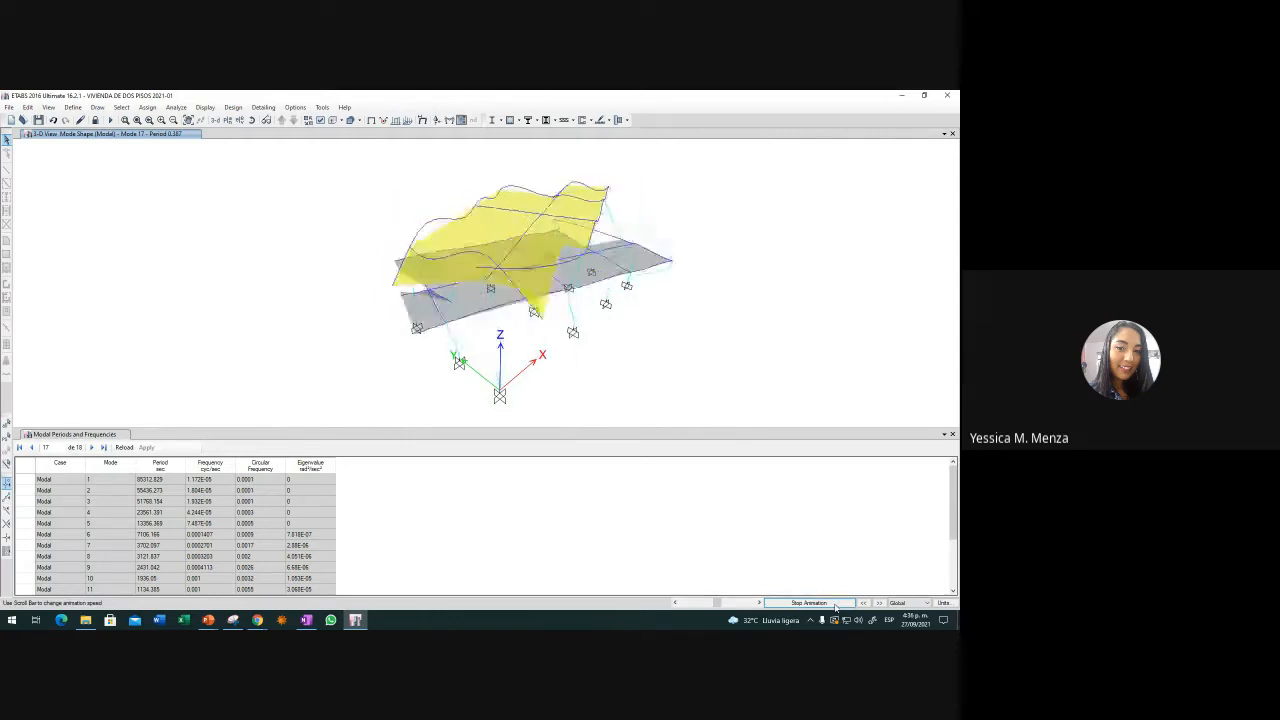
click(835, 603)
Locate the mode 18 period in the Modal Periods and Frequencies table and animate the mode 18 shape
scroll(218, 560, down, 2)
scroll(215, 568, down, 1)
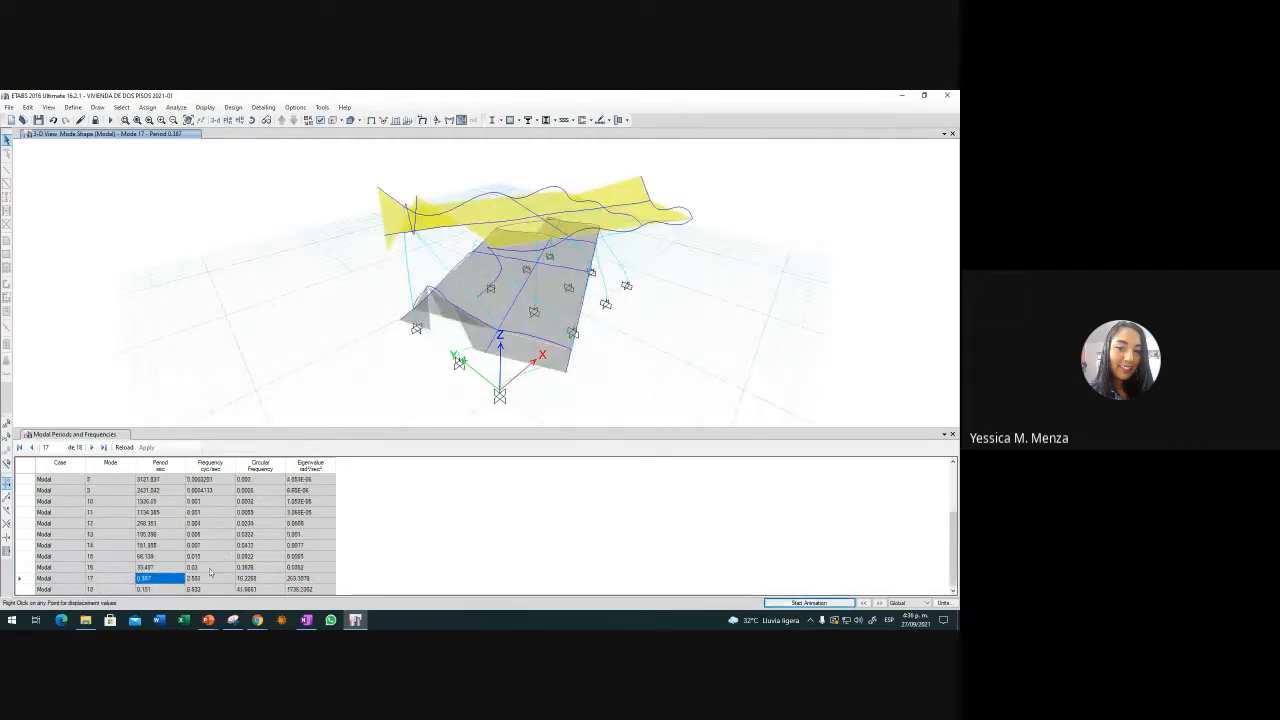
click(140, 589)
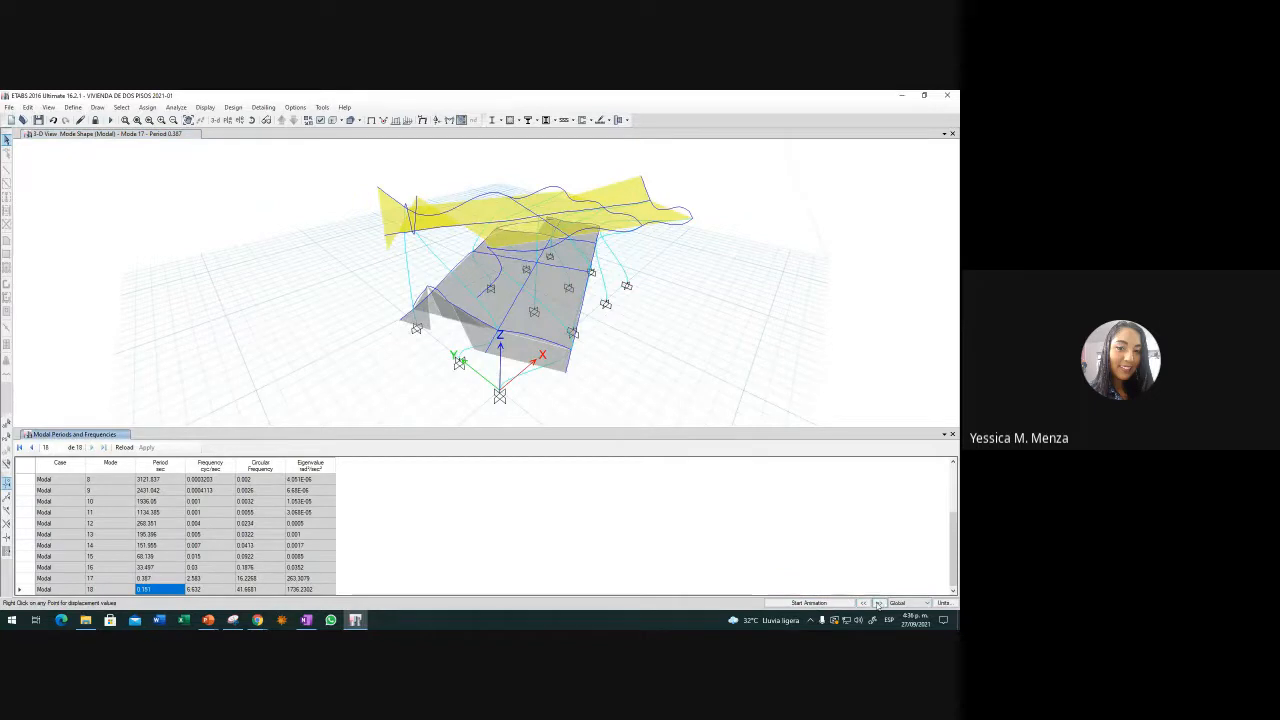
click(879, 603)
click(830, 603)
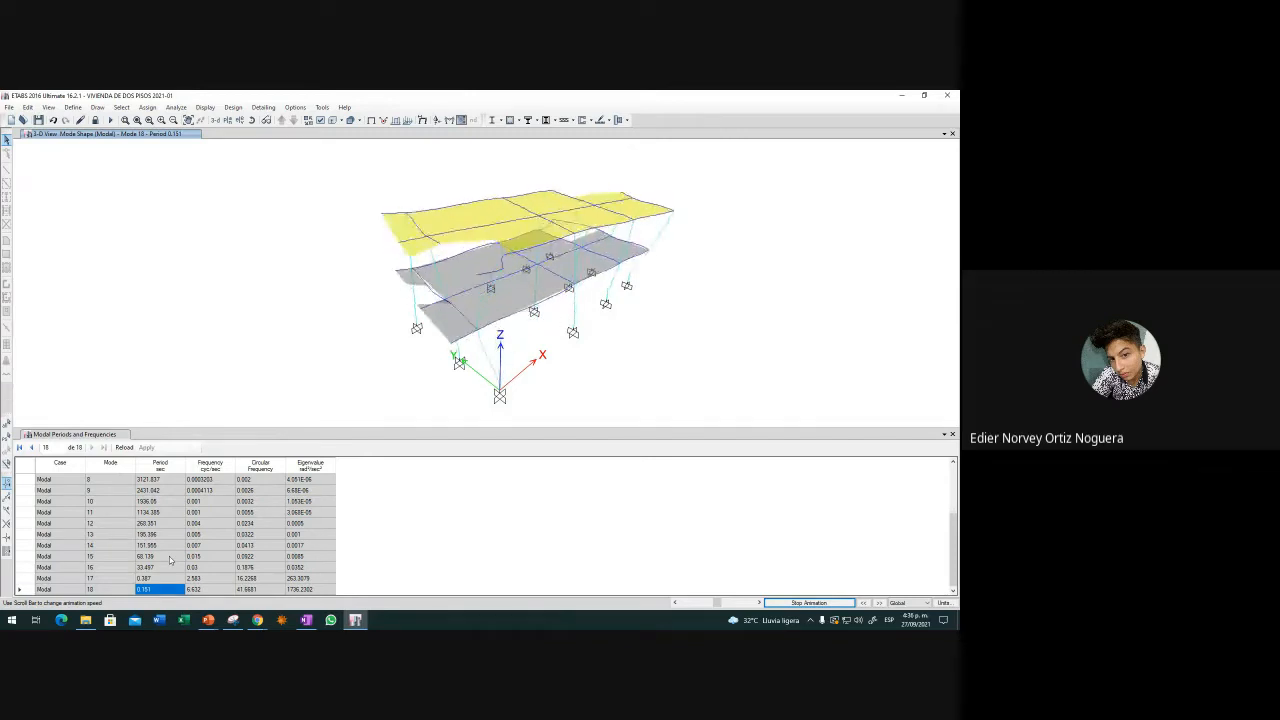
Close the periods table and show the Modal Participating Mass Ratios table together with Modal Periods and Frequencies
drag(350, 428, 346, 384)
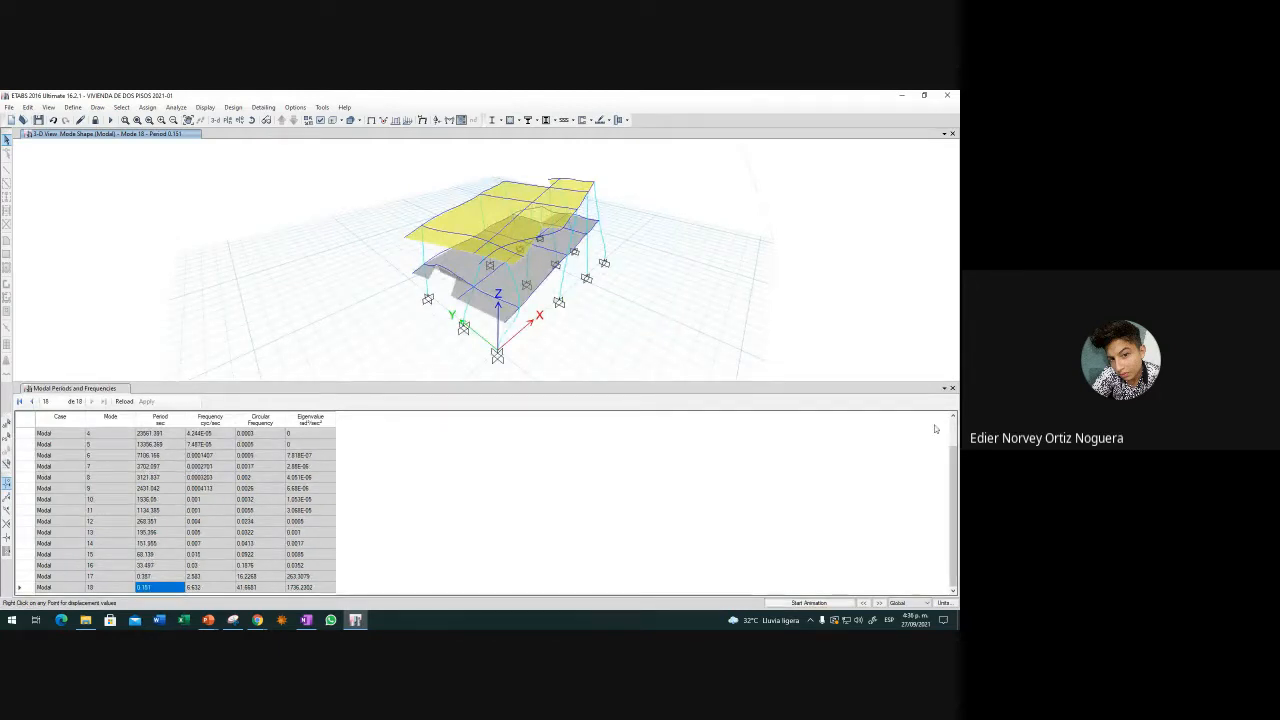
click(952, 388)
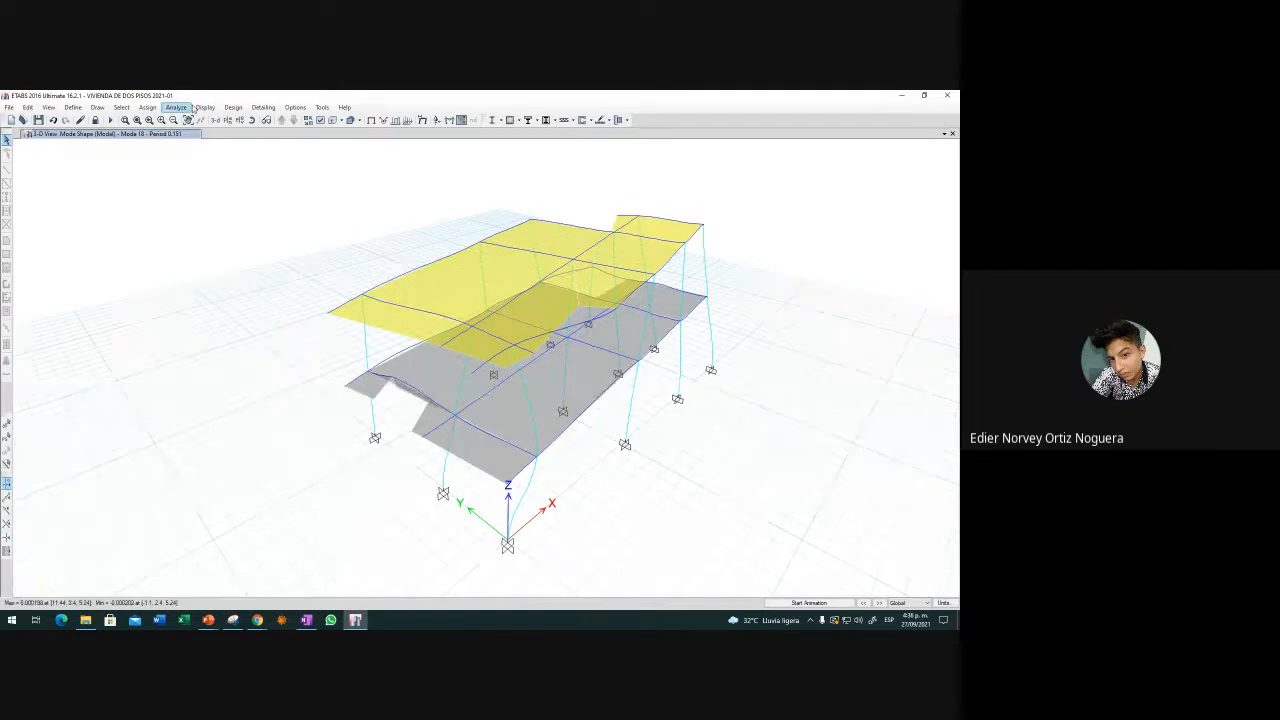
click(205, 107)
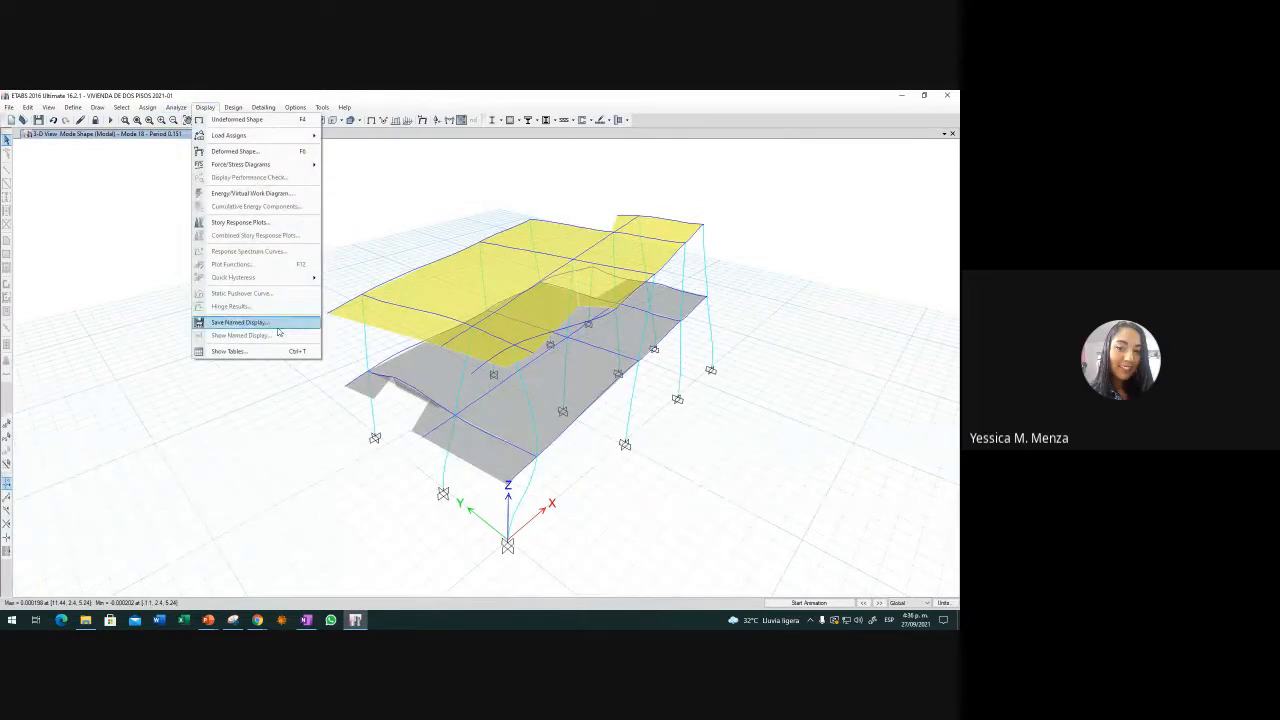
click(232, 351)
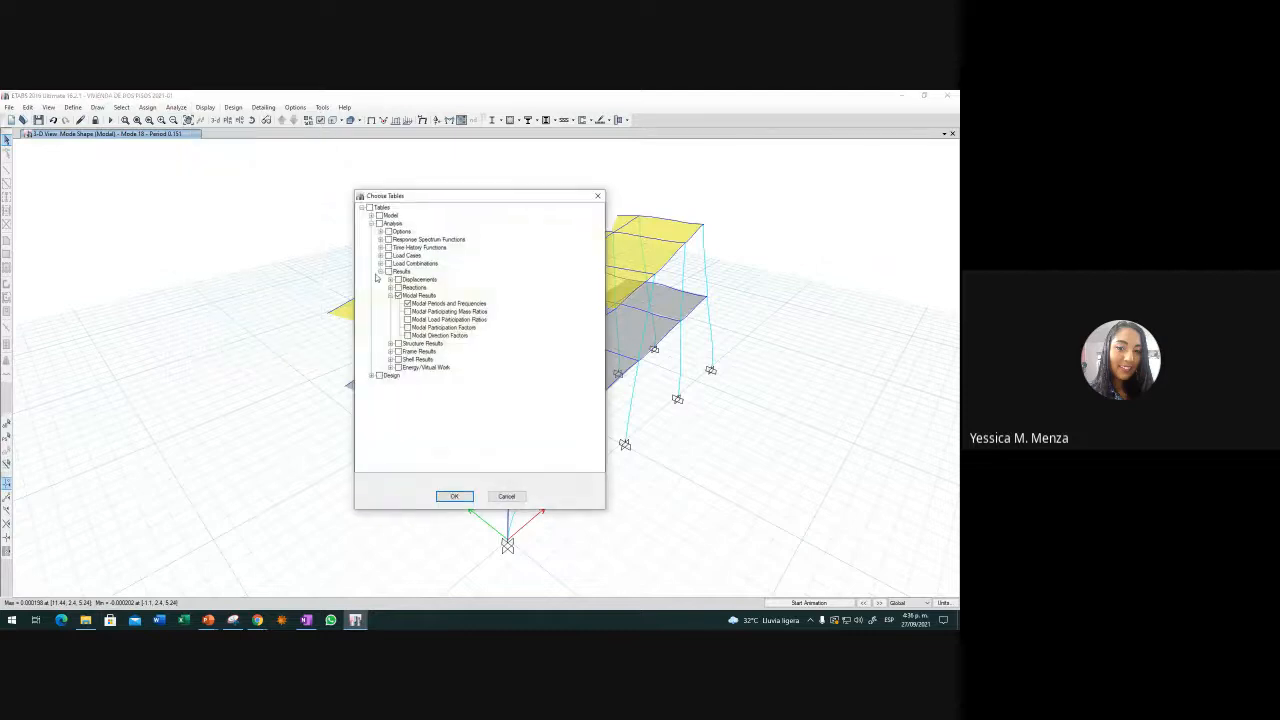
drag(447, 197, 145, 125)
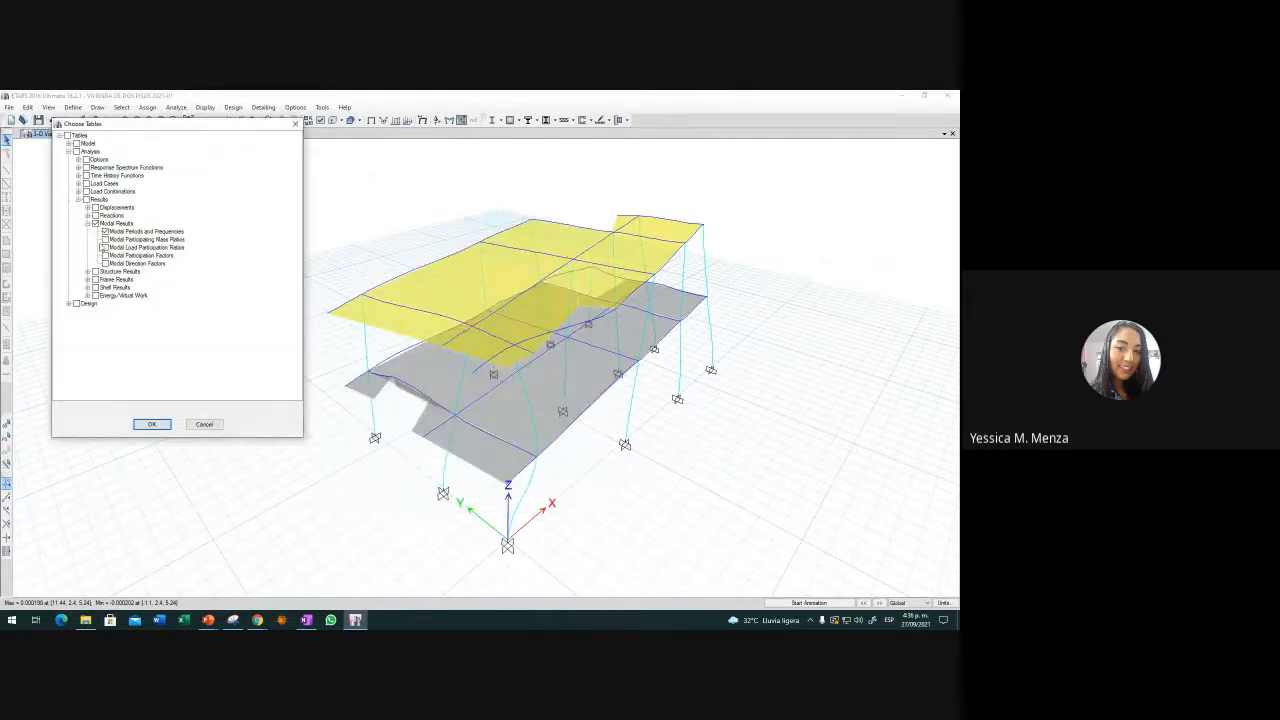
click(105, 239)
click(152, 424)
Compare the Modal Periods and Frequencies and Modal Participating Mass Ratios tables, examining the mode 16 UX and mode 11 UY ratios
click(862, 403)
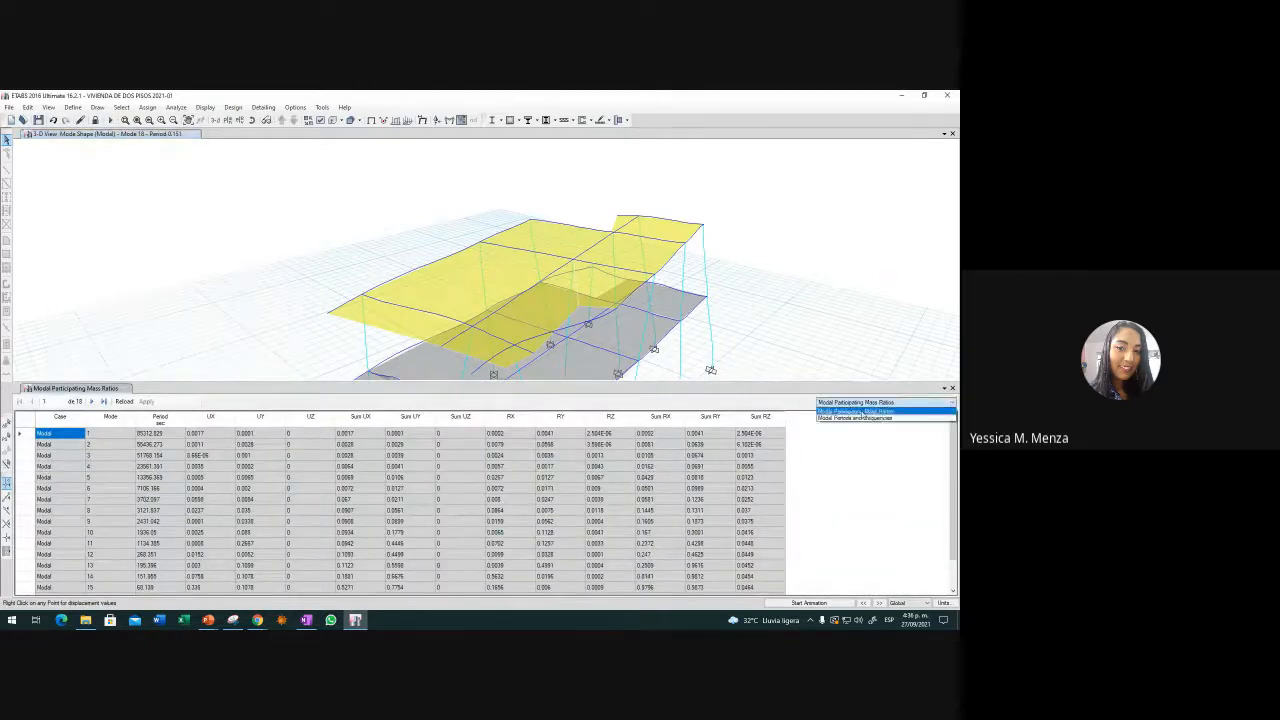
click(855, 417)
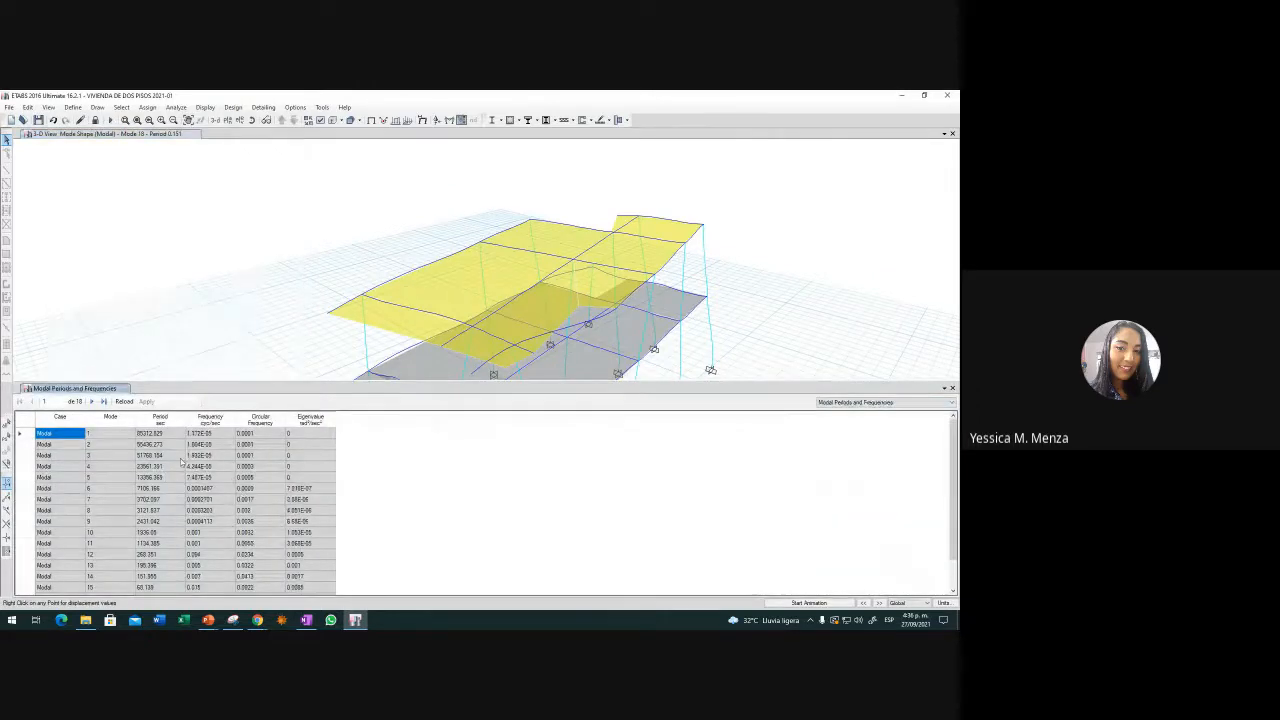
click(882, 403)
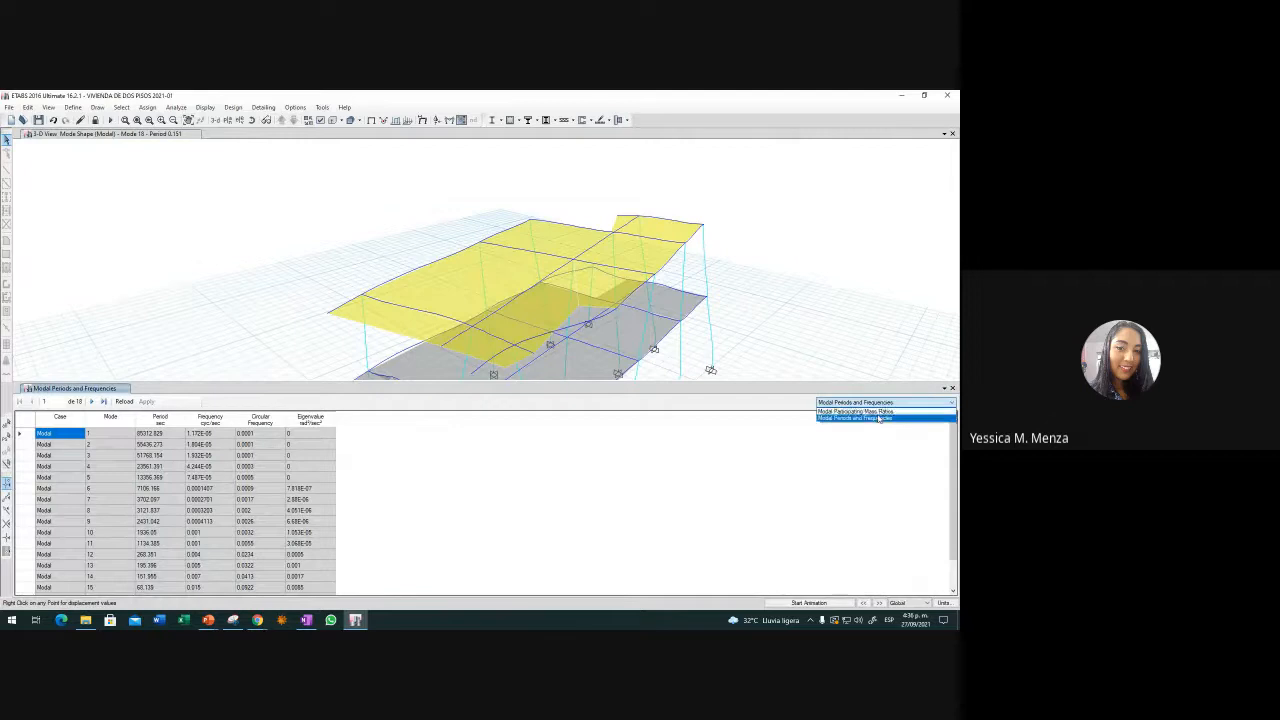
click(856, 411)
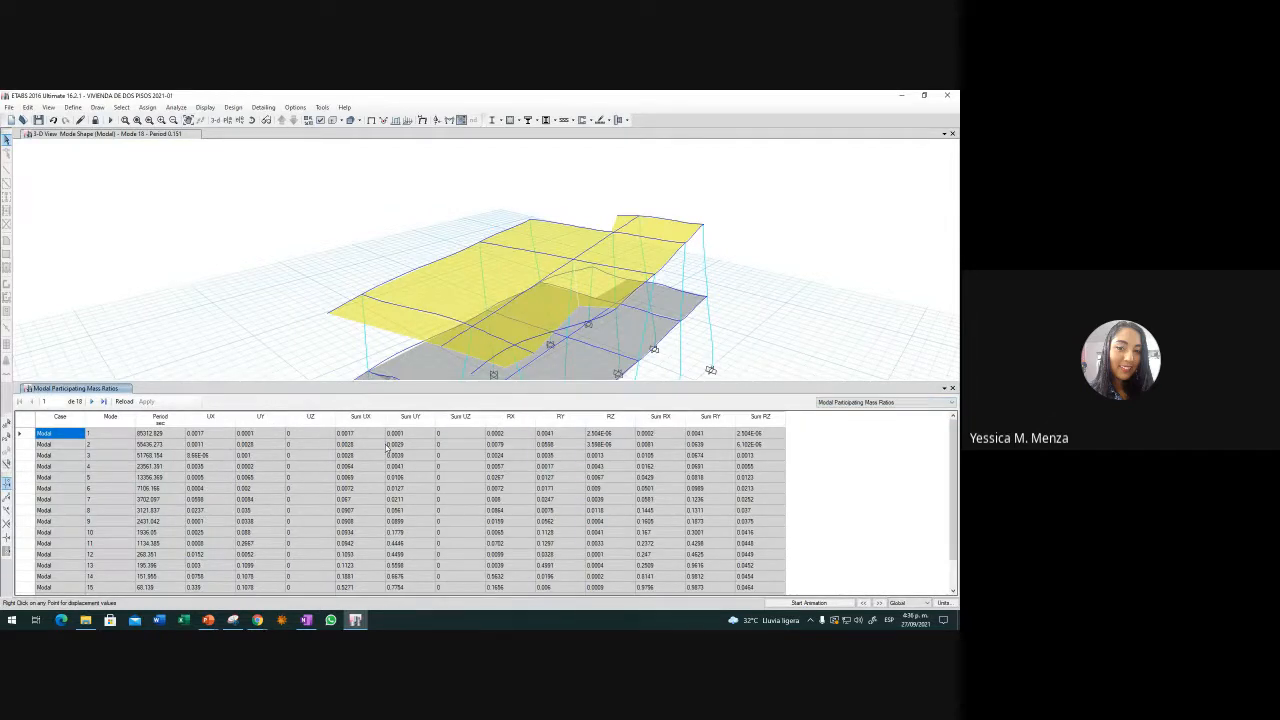
scroll(280, 440, down, 1)
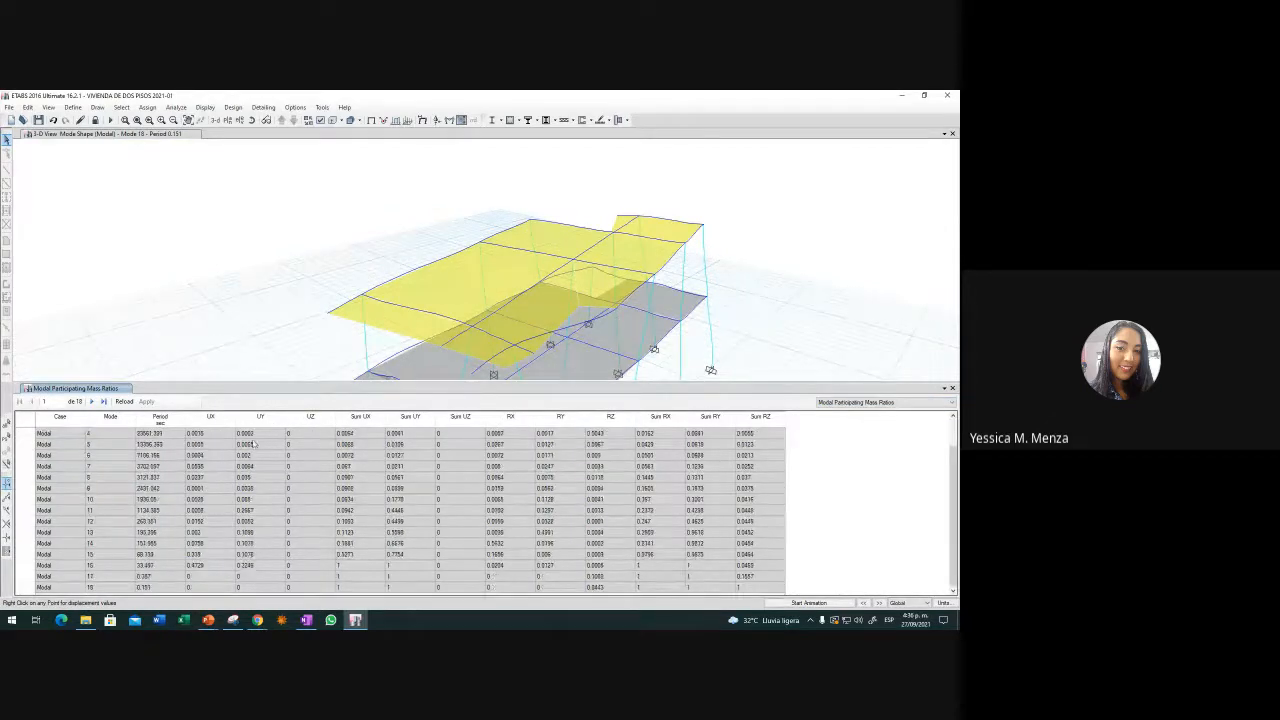
click(205, 569)
click(251, 511)
Step the 3-D view back two modes to the mode 16 shape and animate it
click(432, 191)
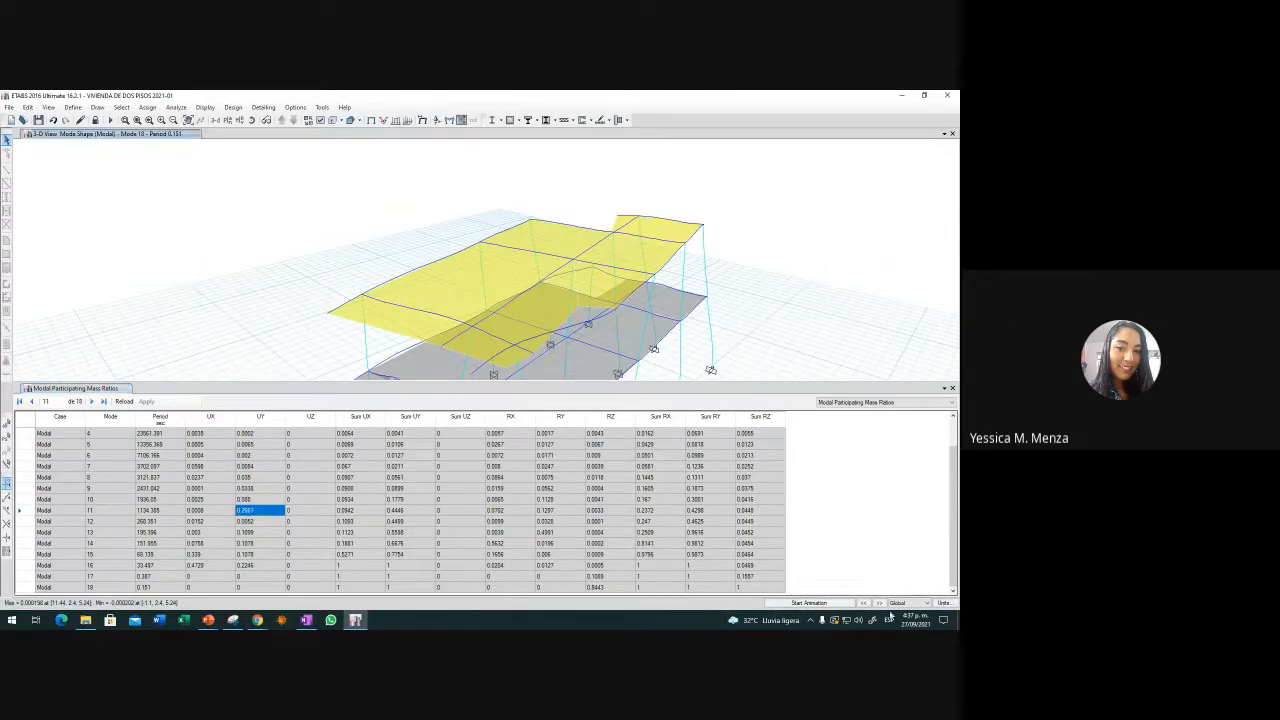
click(865, 604)
click(865, 604)
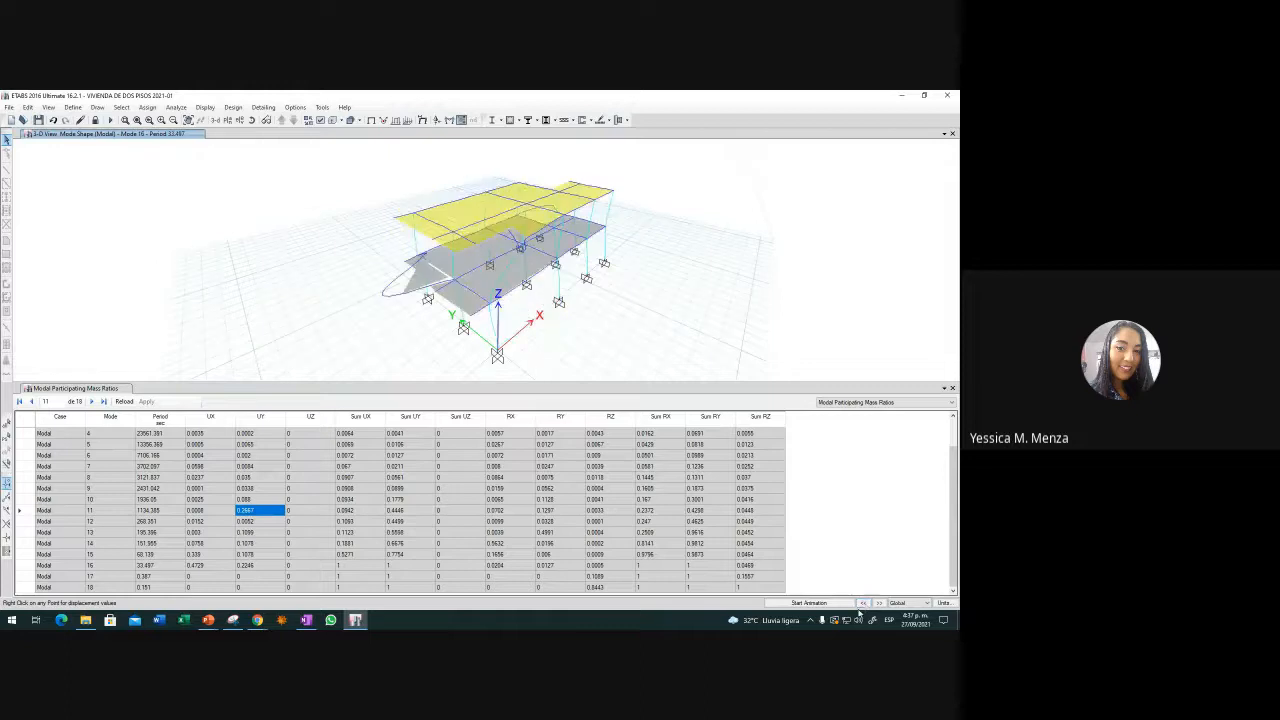
click(843, 605)
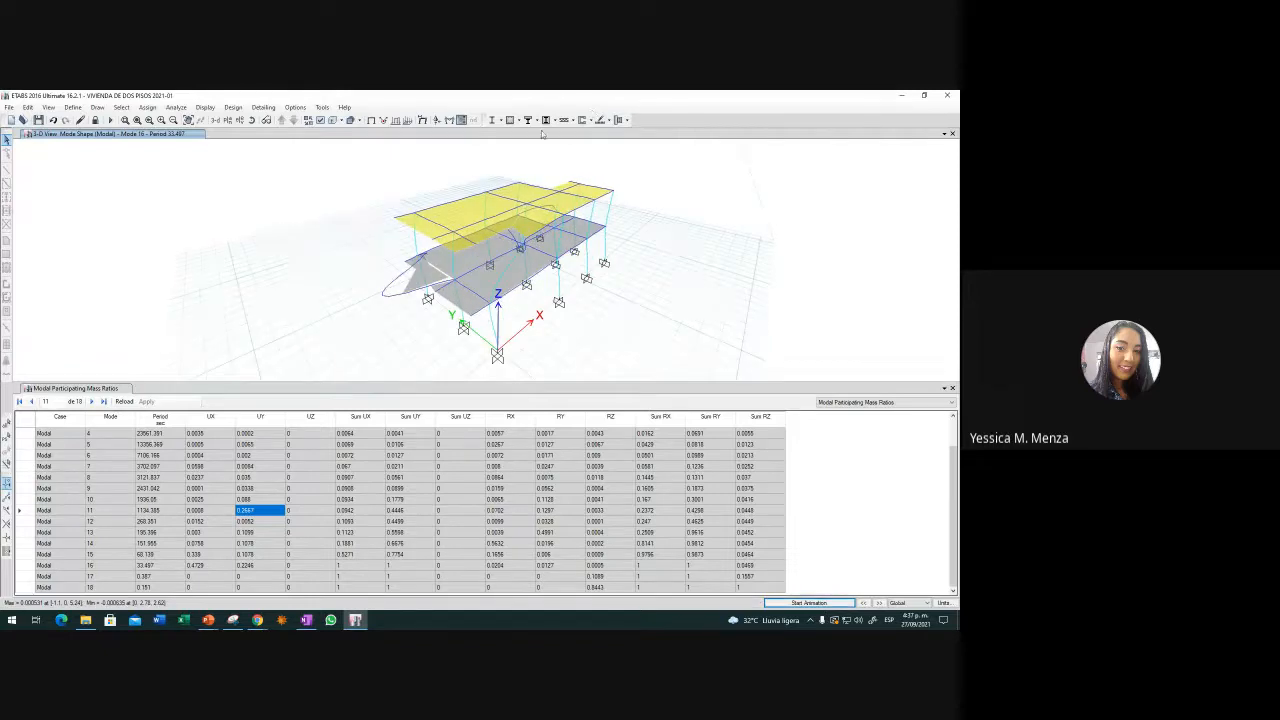
Apply a user-defined scale factor of 100 to the mode 16 deformed shape and start its animation
click(427, 122)
click(427, 122)
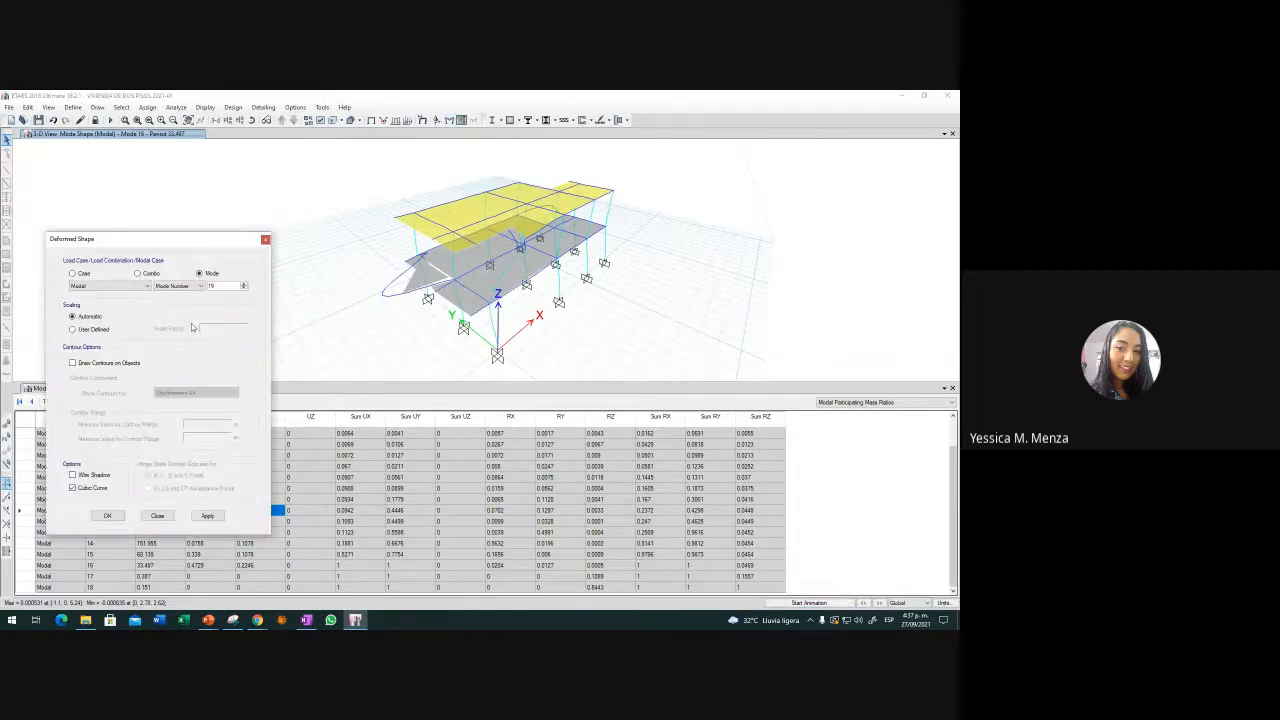
click(93, 329)
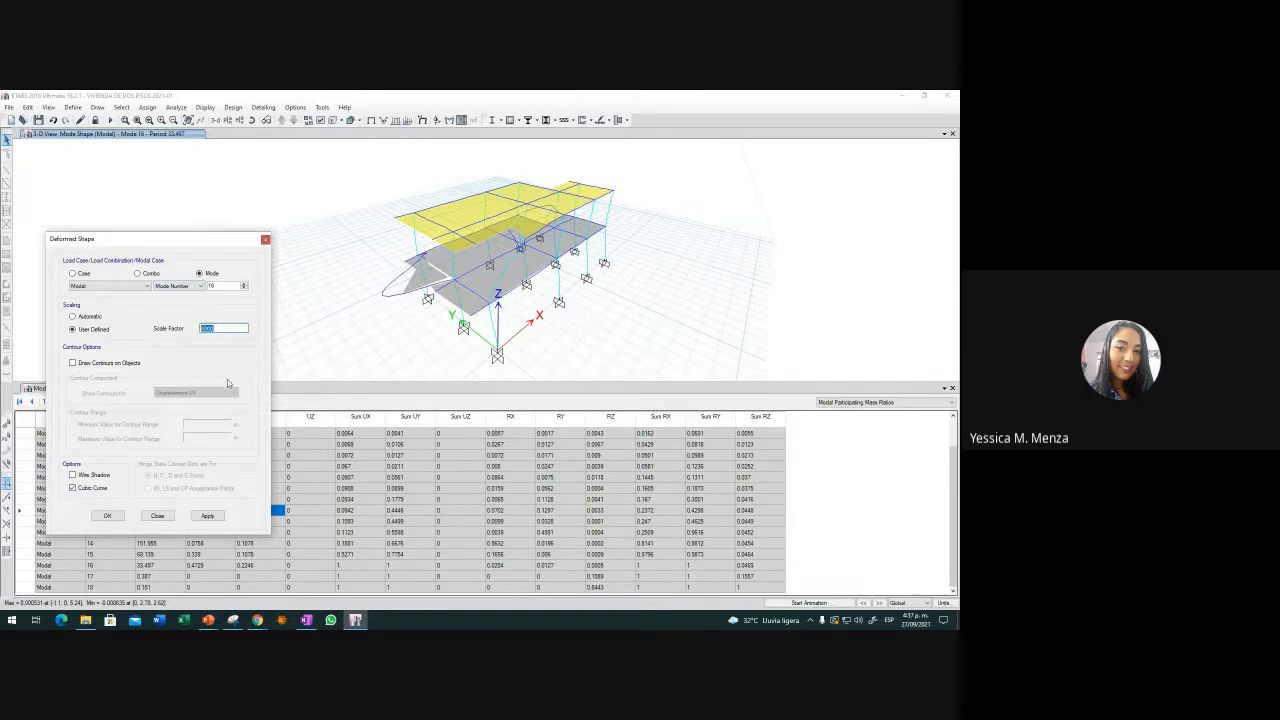
text(100)
click(207, 516)
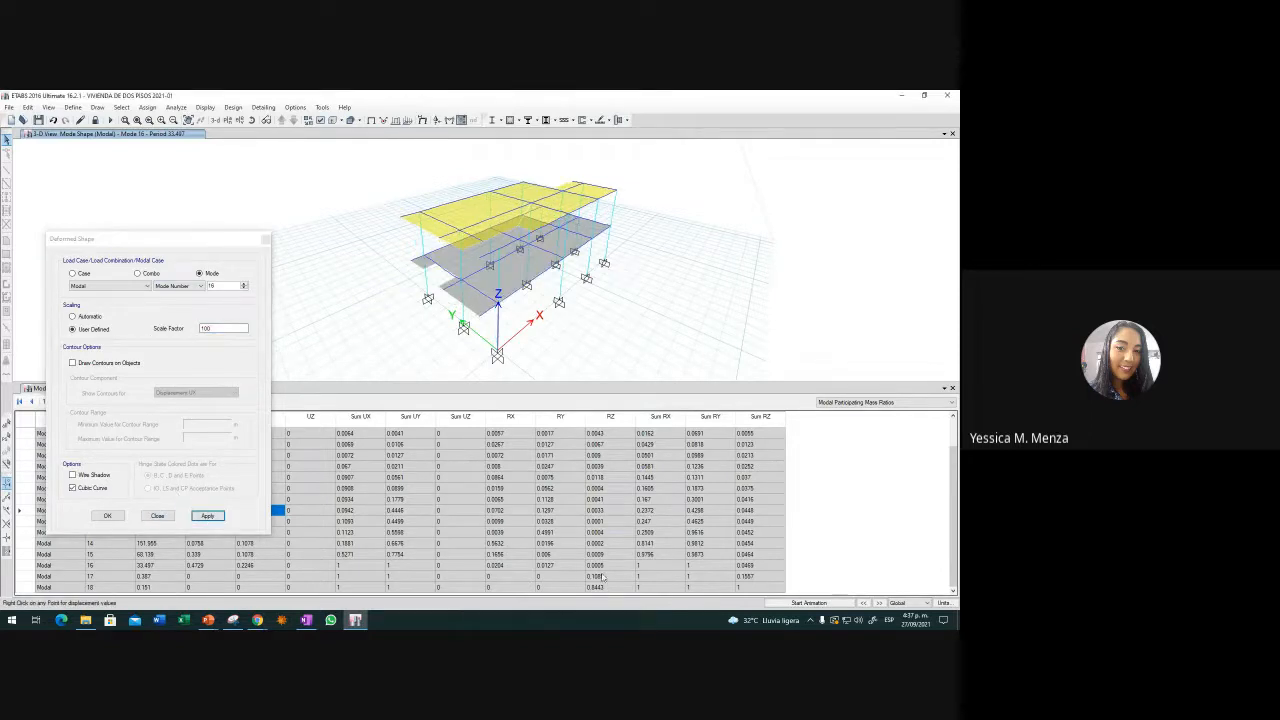
click(826, 603)
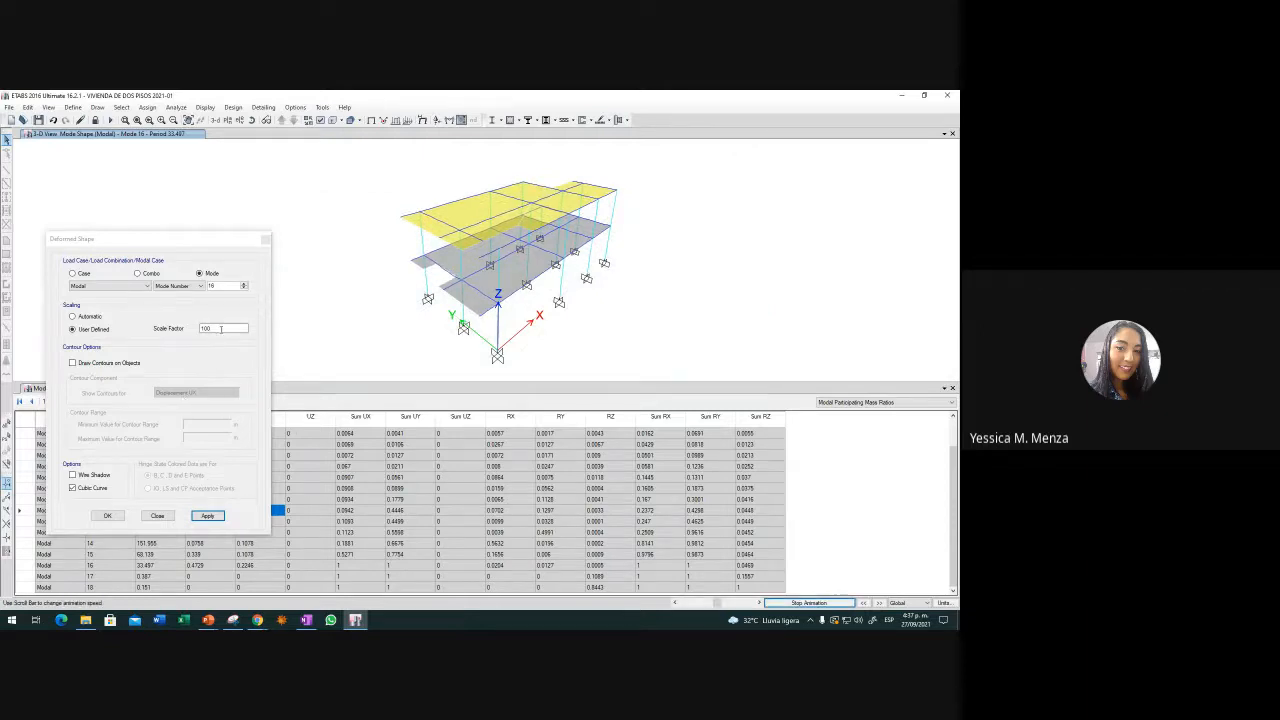
double_click(210, 328)
text(200)
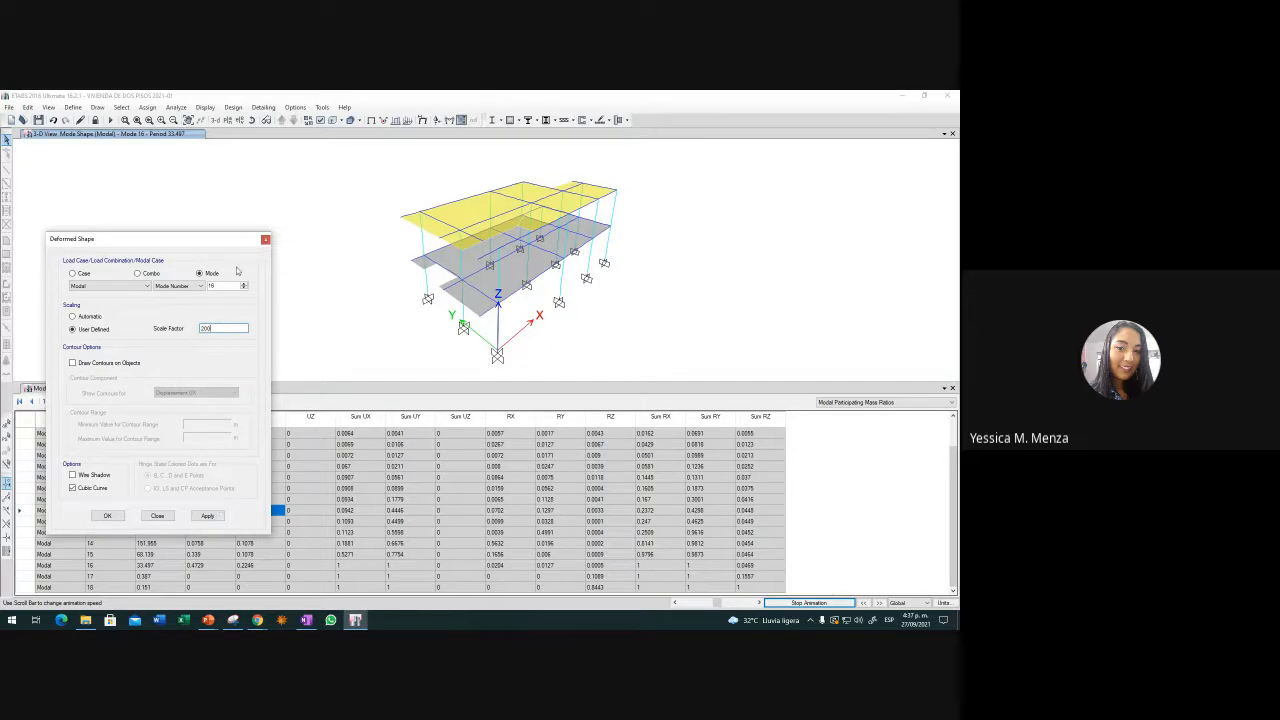
click(265, 239)
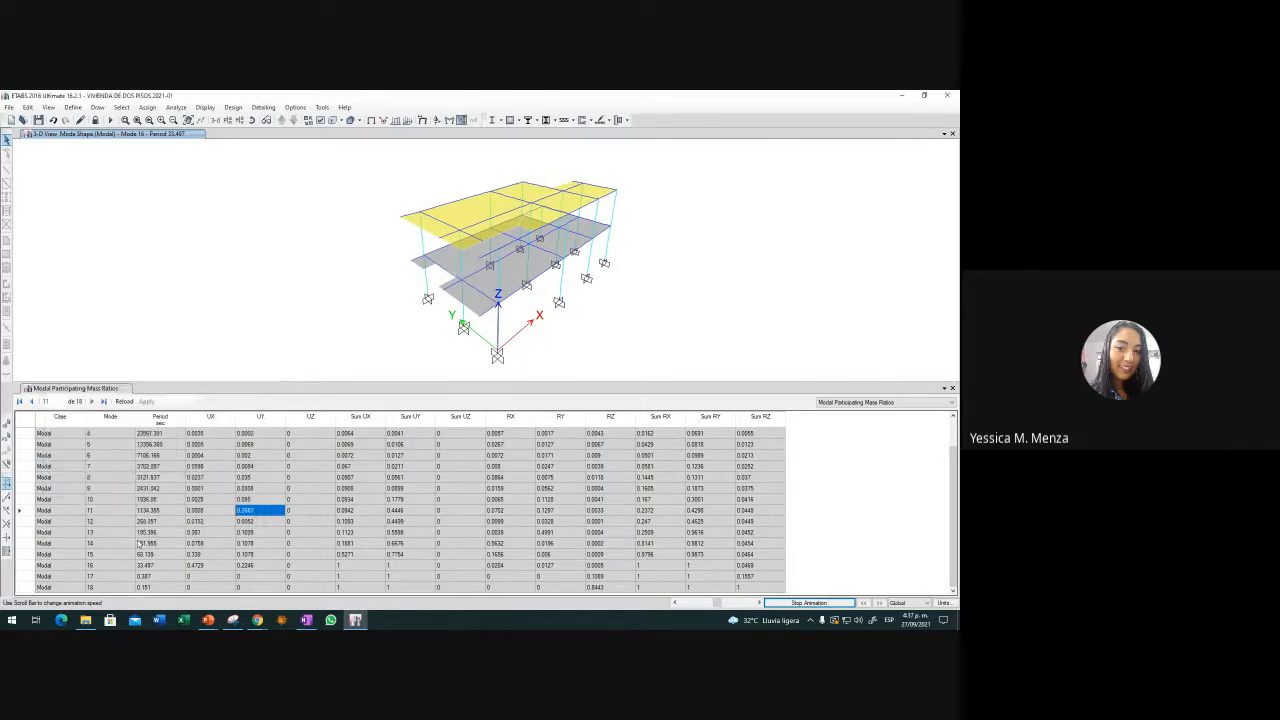
Examine the periods and mass ratio columns of the Modal Participating Mass Ratios table, and close the table
click(150, 512)
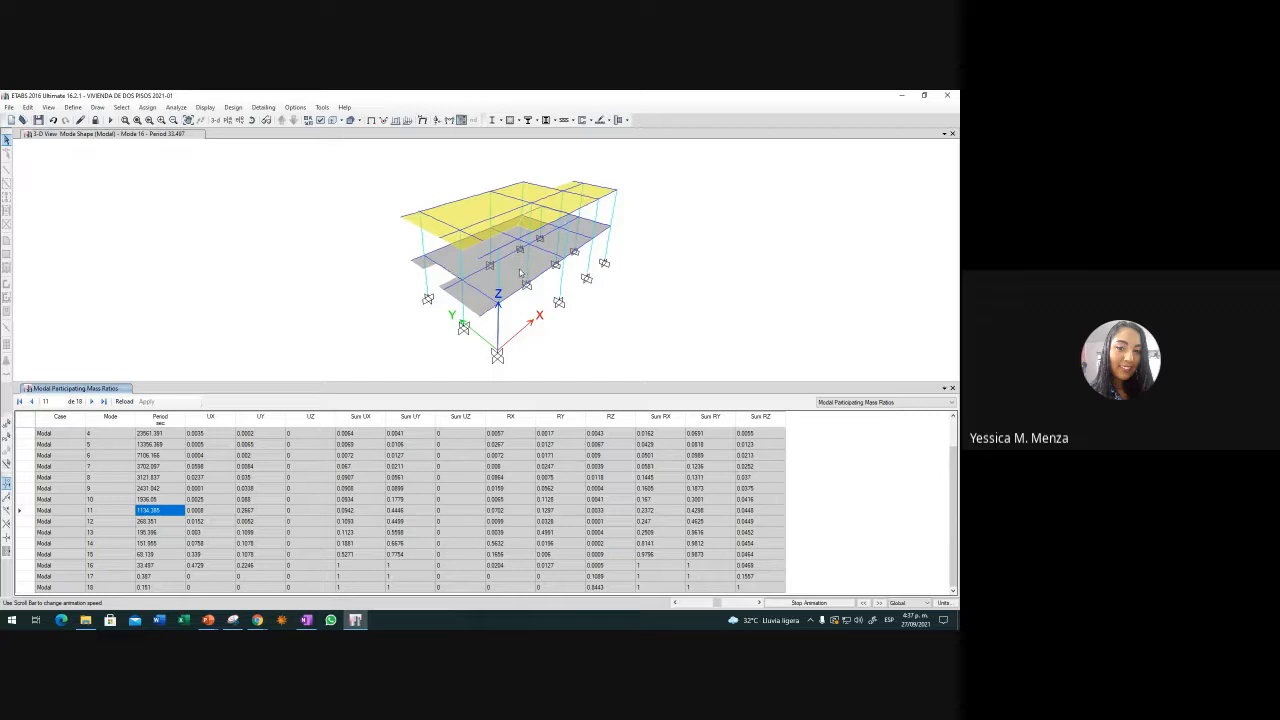
click(148, 587)
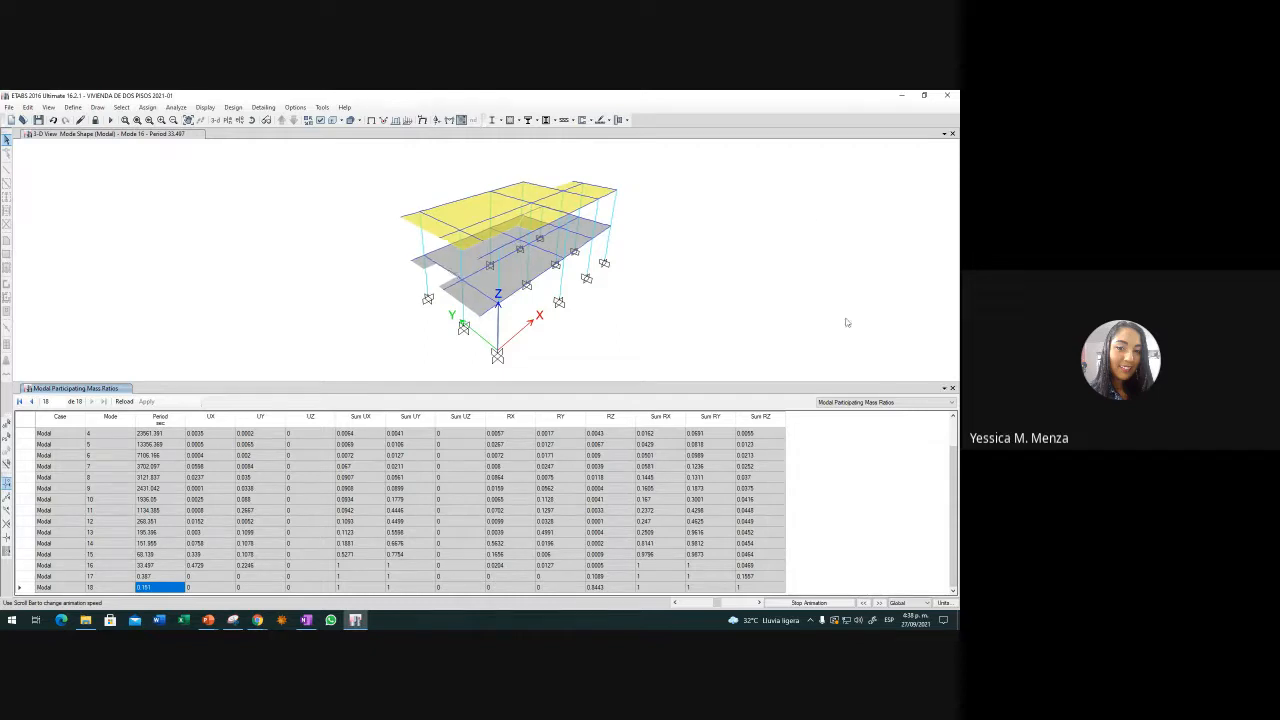
click(158, 420)
drag(192, 433, 760, 446)
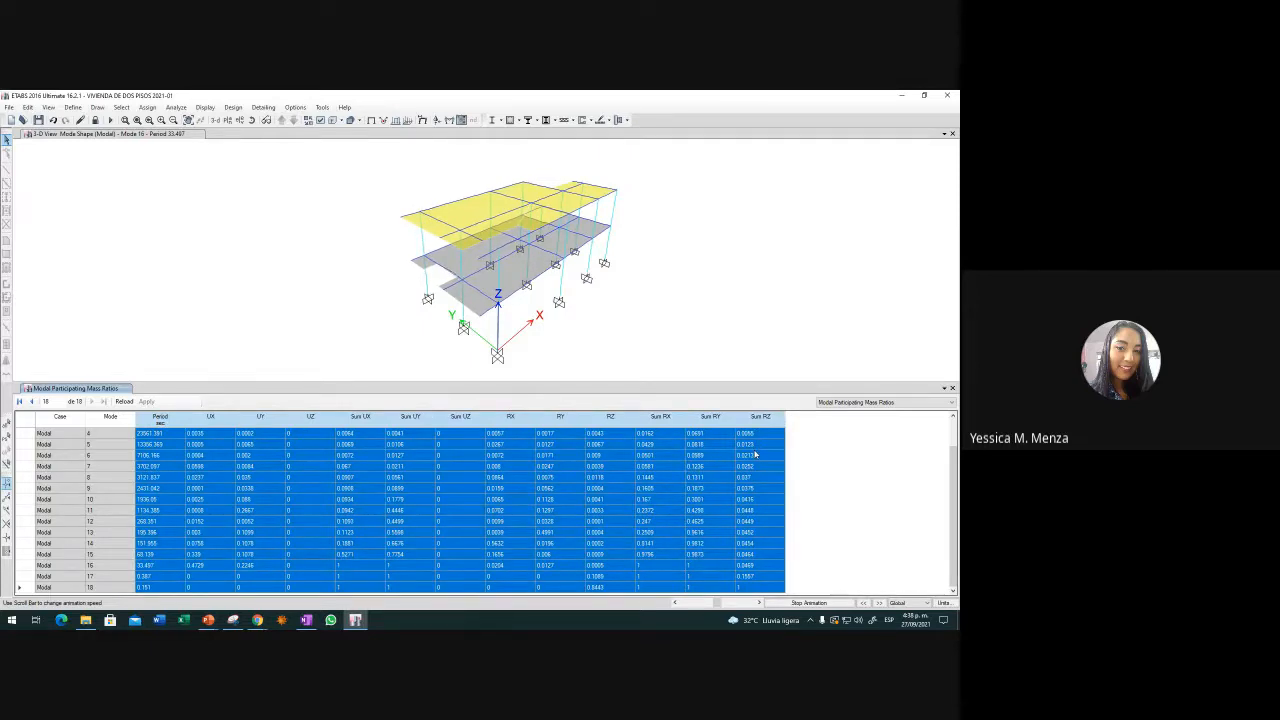
click(205, 424)
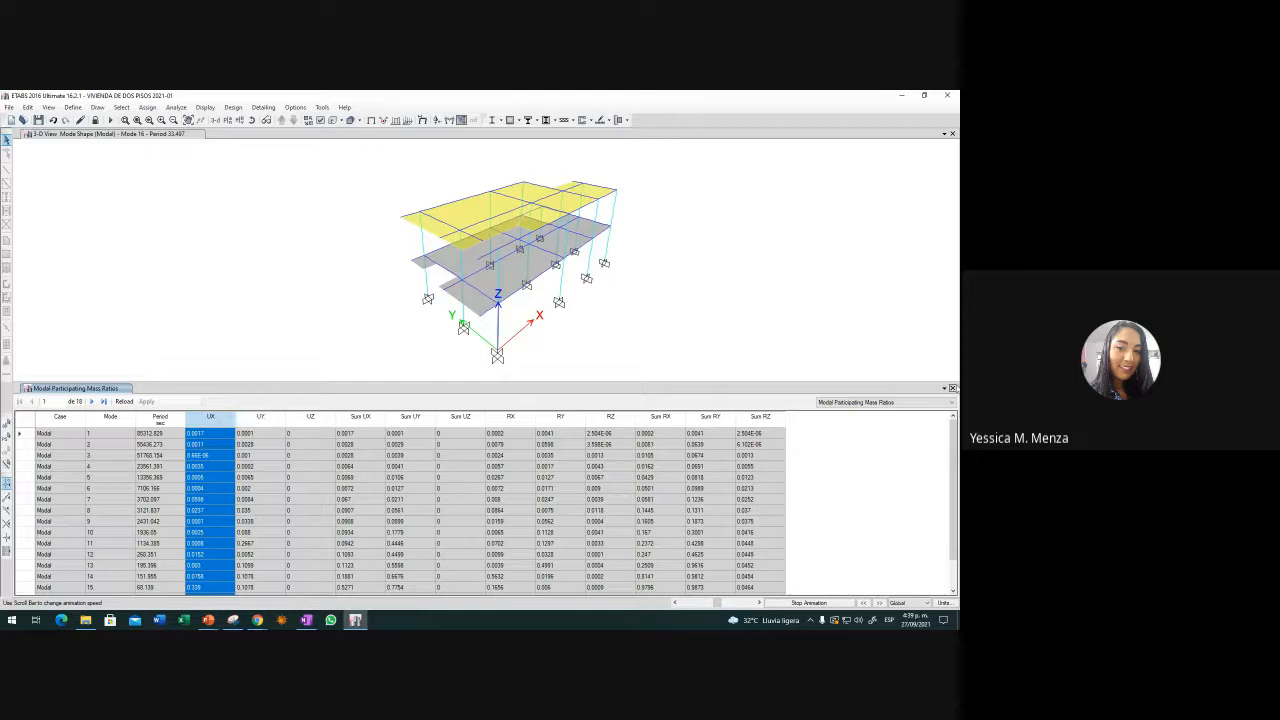
click(952, 388)
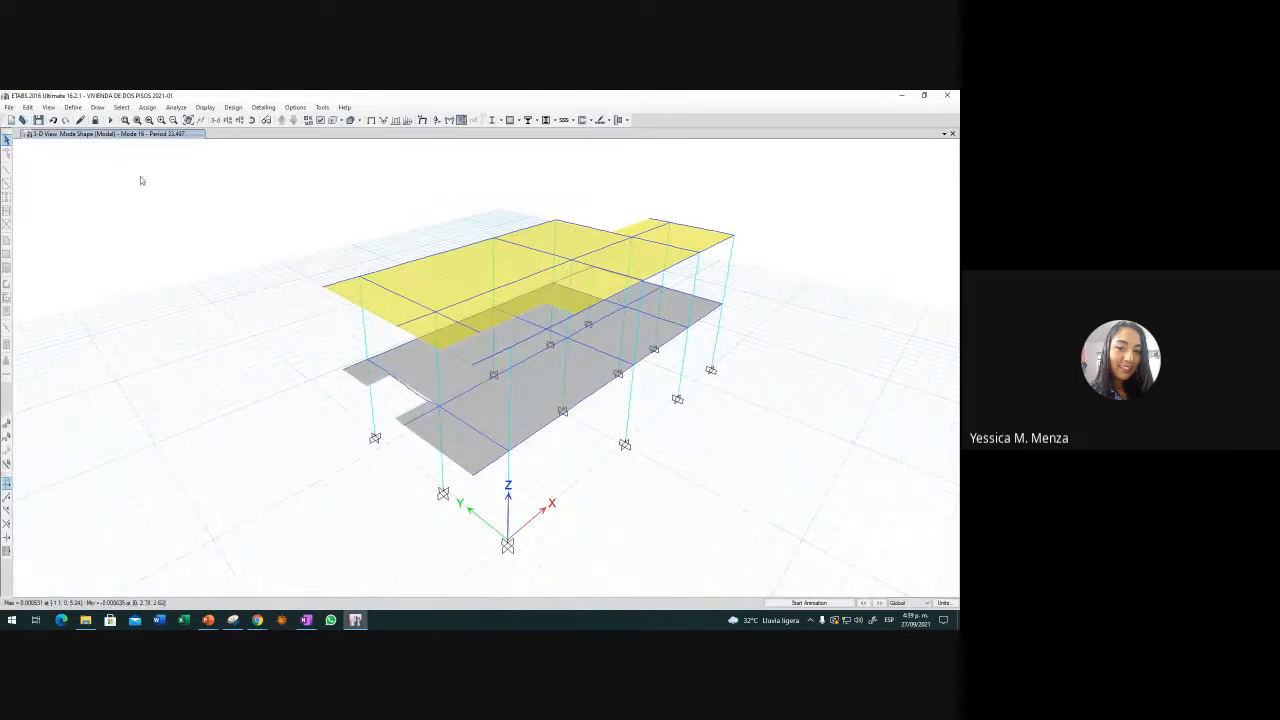
Switch to the Google Meet call and mute the microphone
click(257, 620)
click(200, 575)
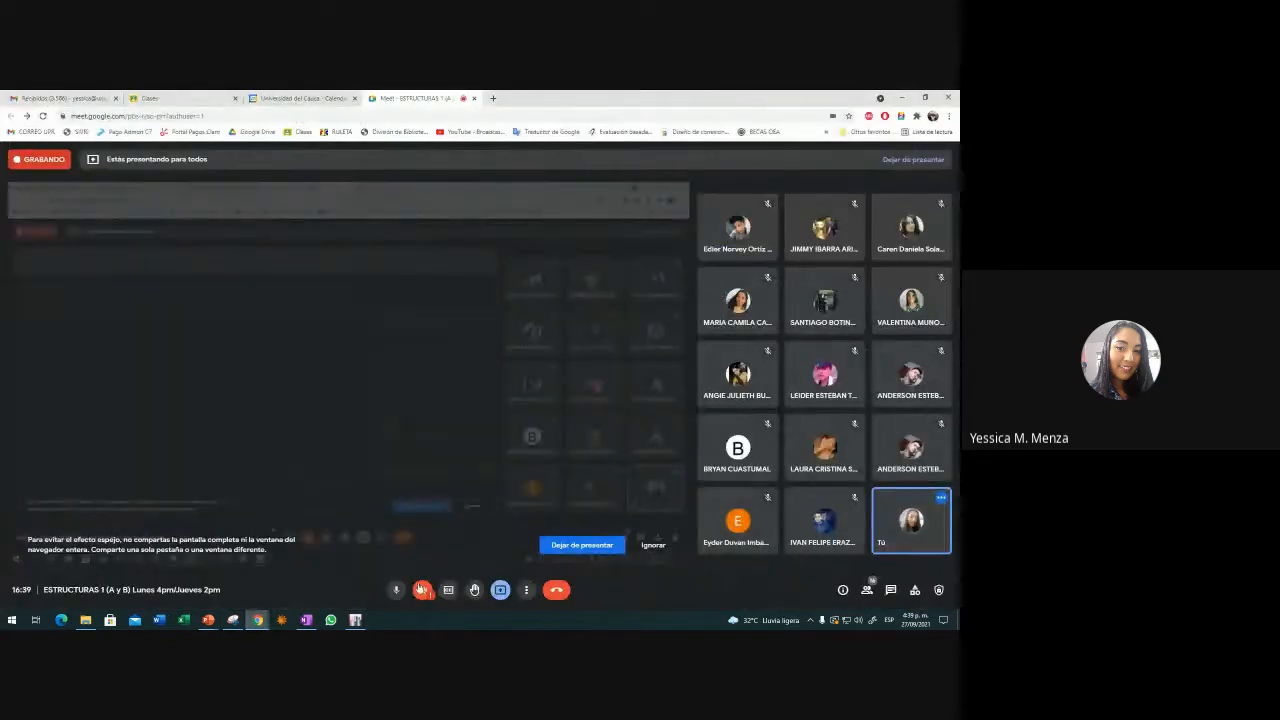
click(392, 590)
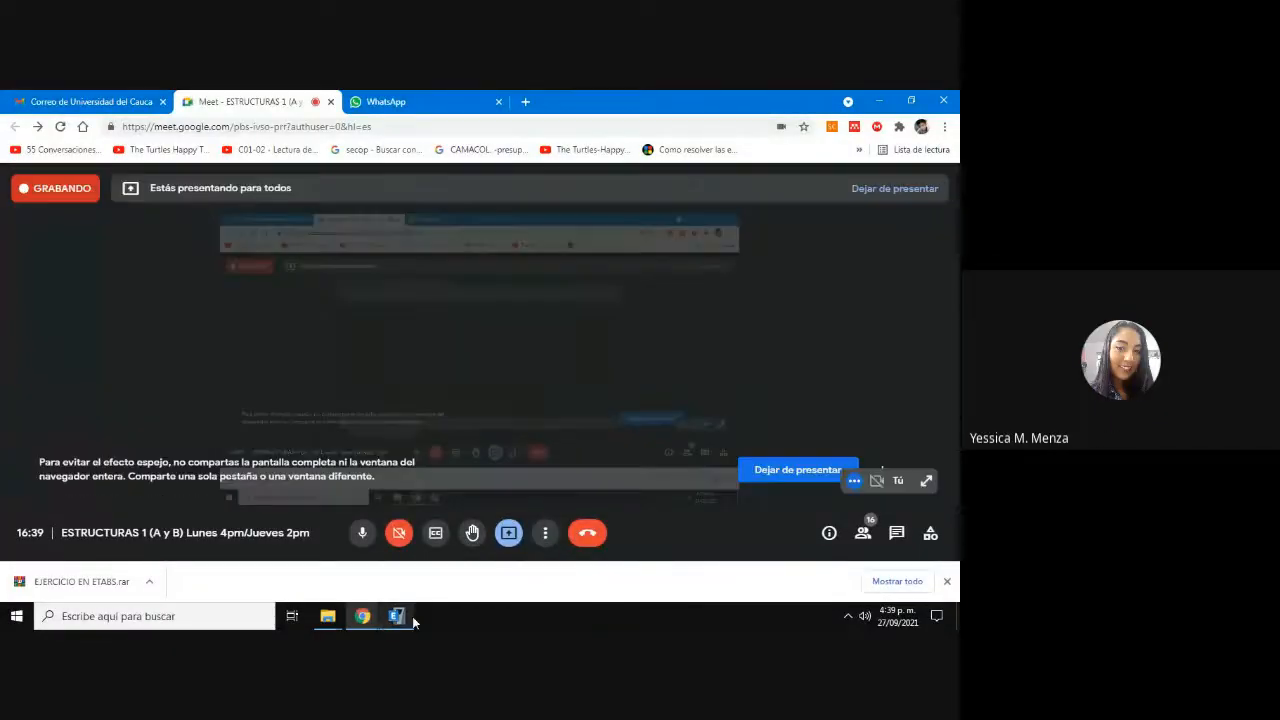
Switch to the ETABS 19 model of the house, and run and stop the mode 1 shape animation
click(408, 619)
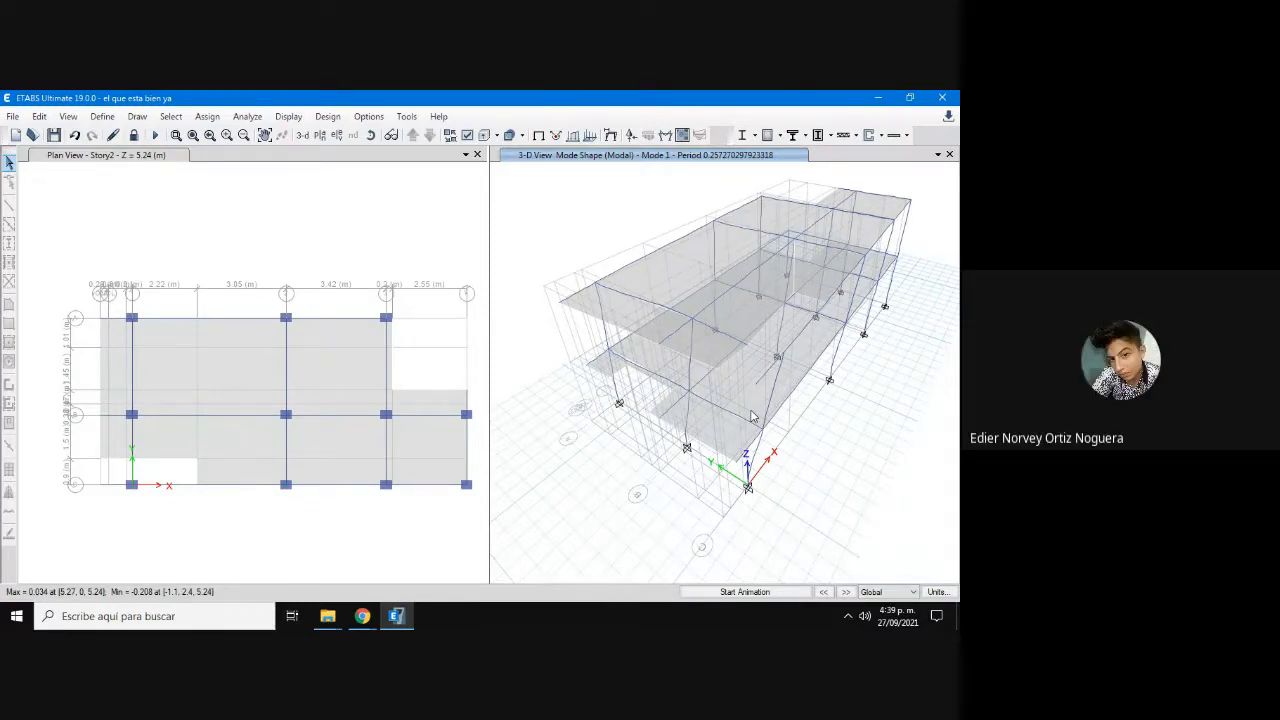
click(758, 591)
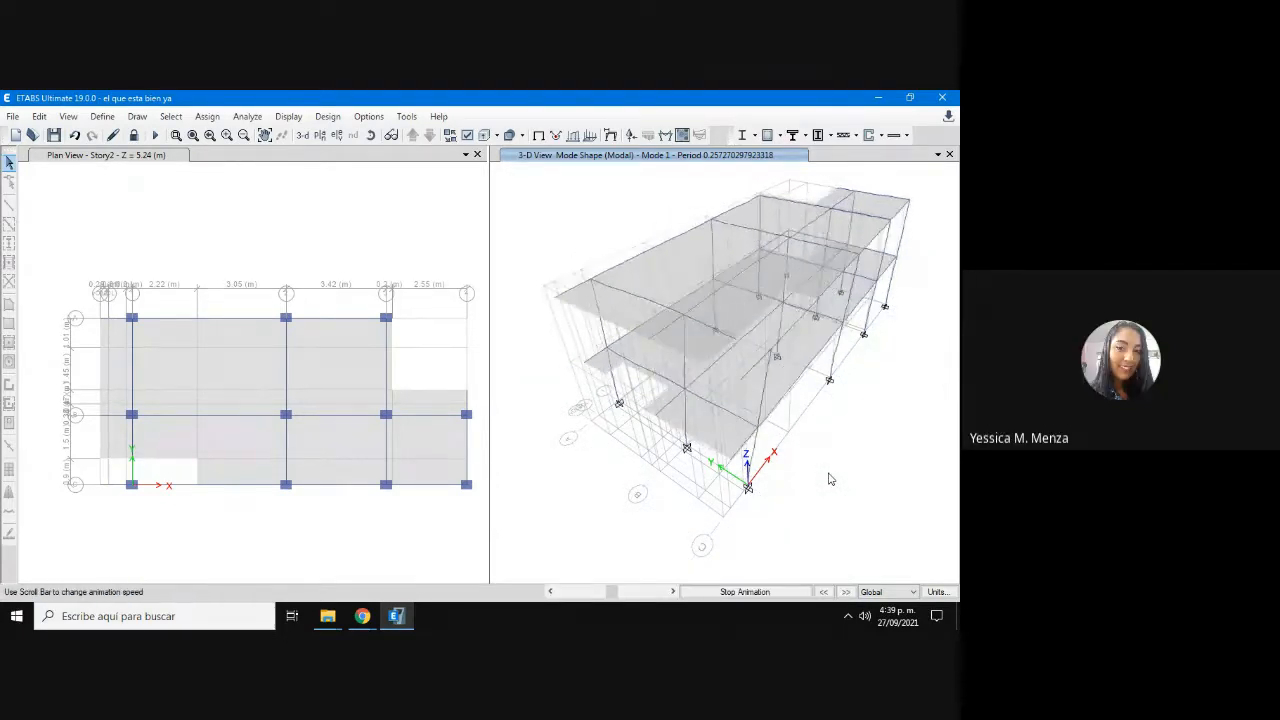
click(867, 619)
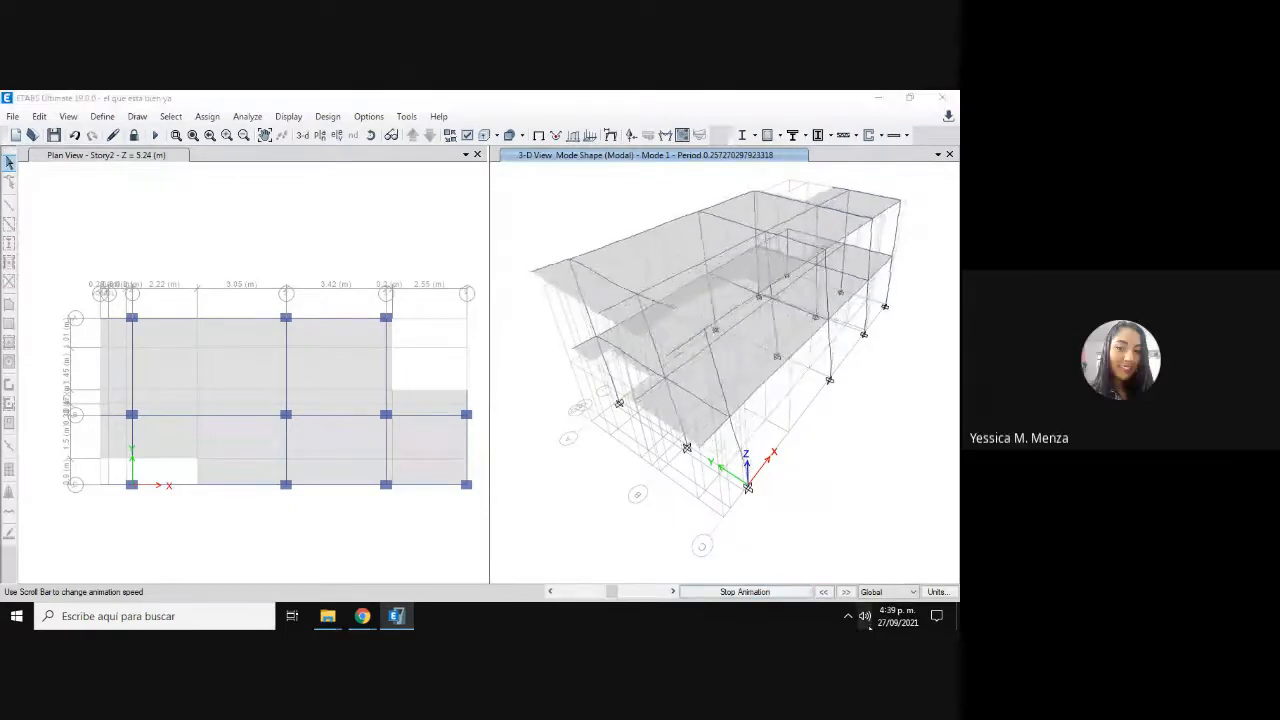
click(622, 540)
click(733, 593)
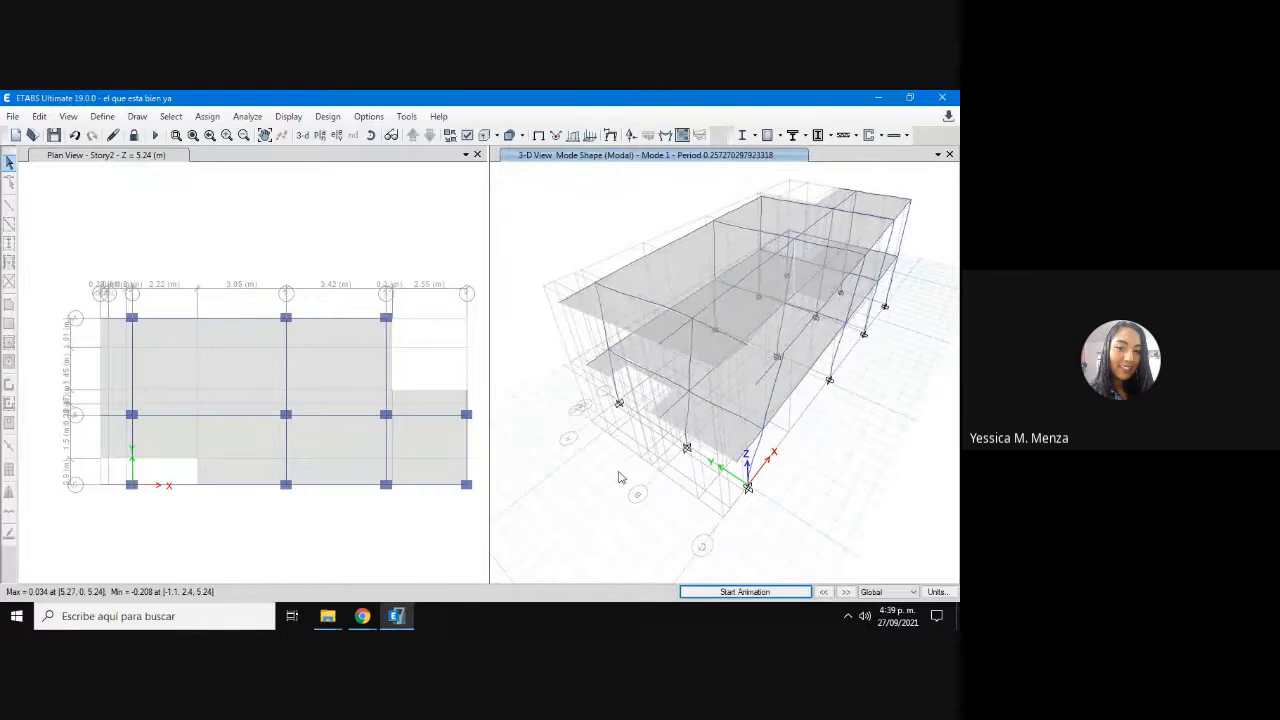
Return to the Google Meet call, mute the microphone, and stop presenting the screen
key(alt+Tab)
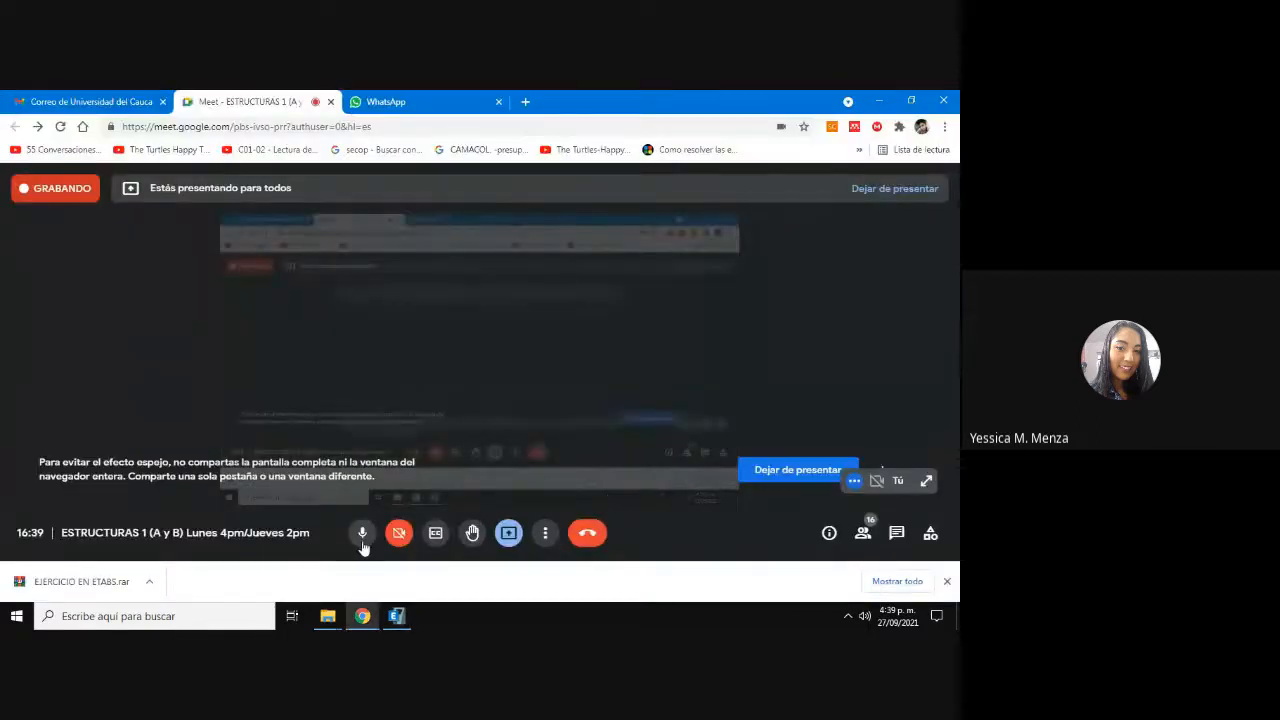
click(363, 535)
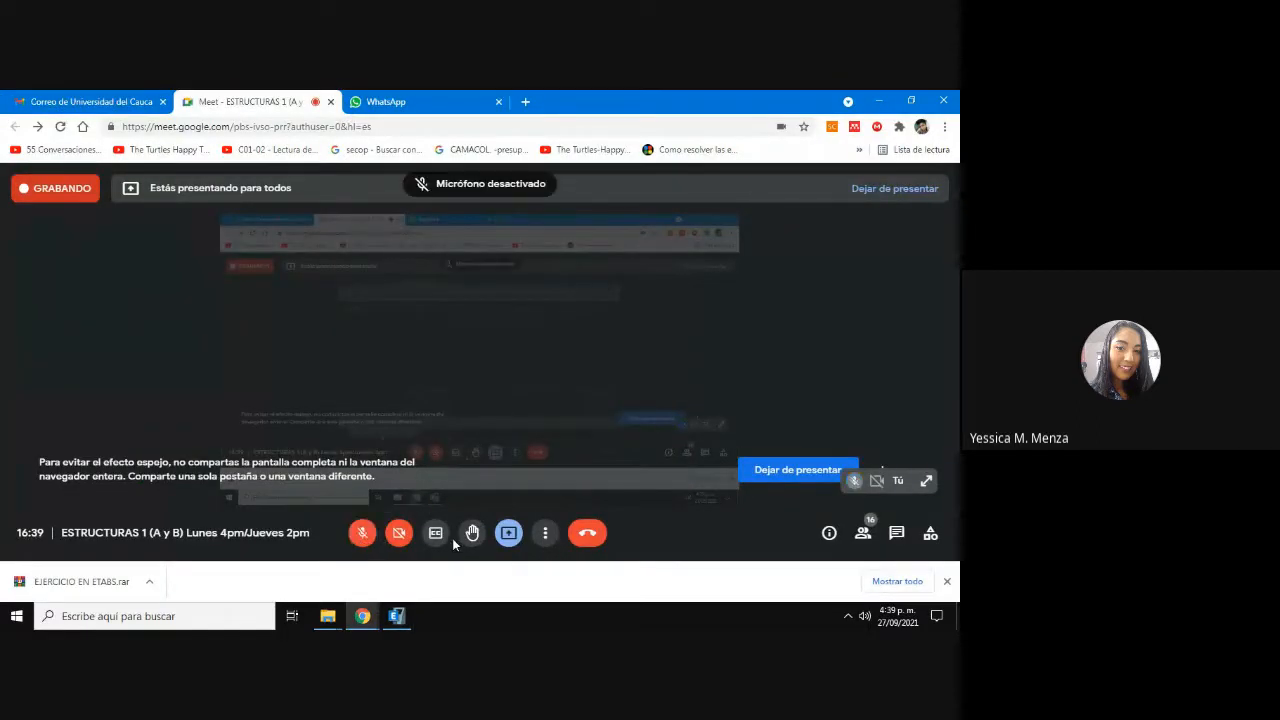
click(509, 533)
click(574, 490)
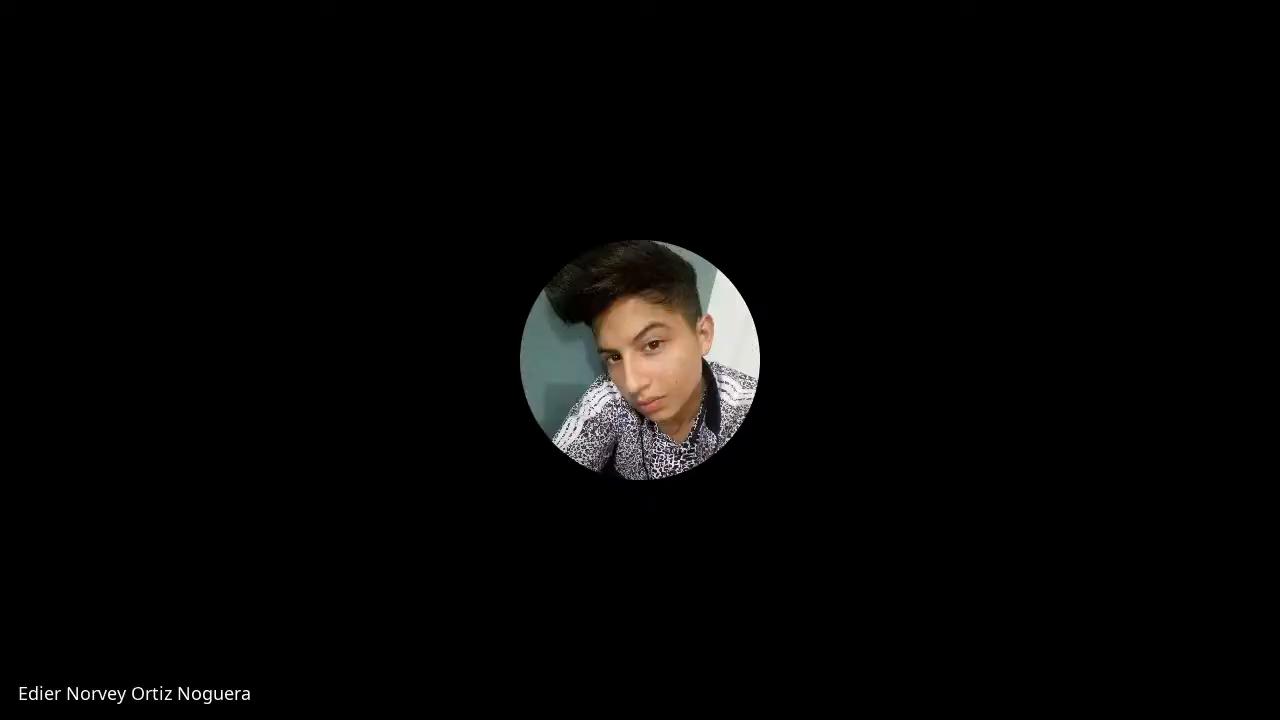